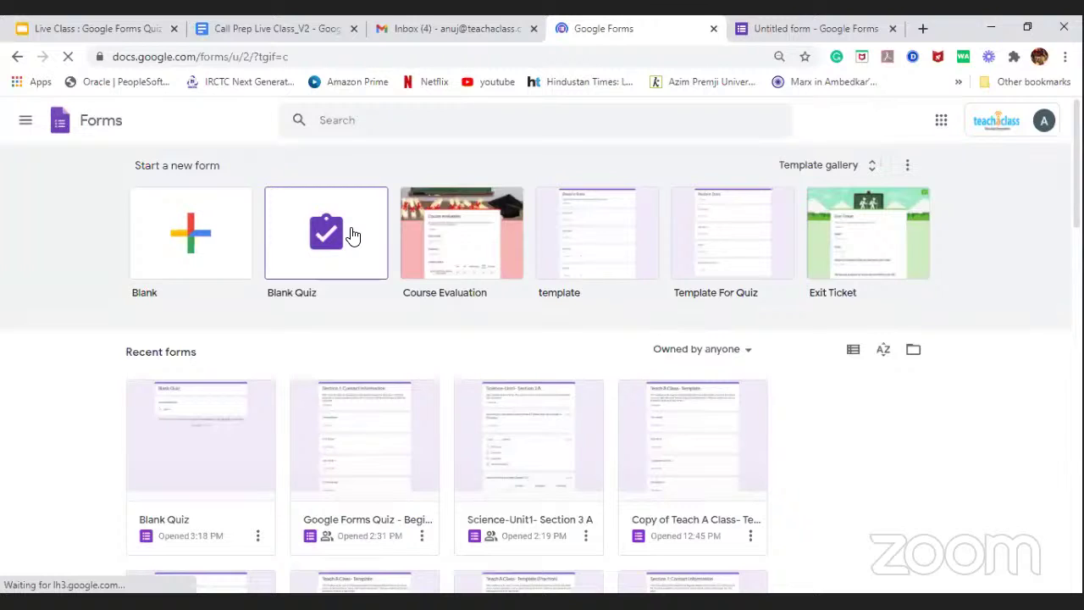
Step: Create a new blank quiz and switch to the Untitled form in mobile view
{"action": "left_click", "coordinate": [353, 234]}
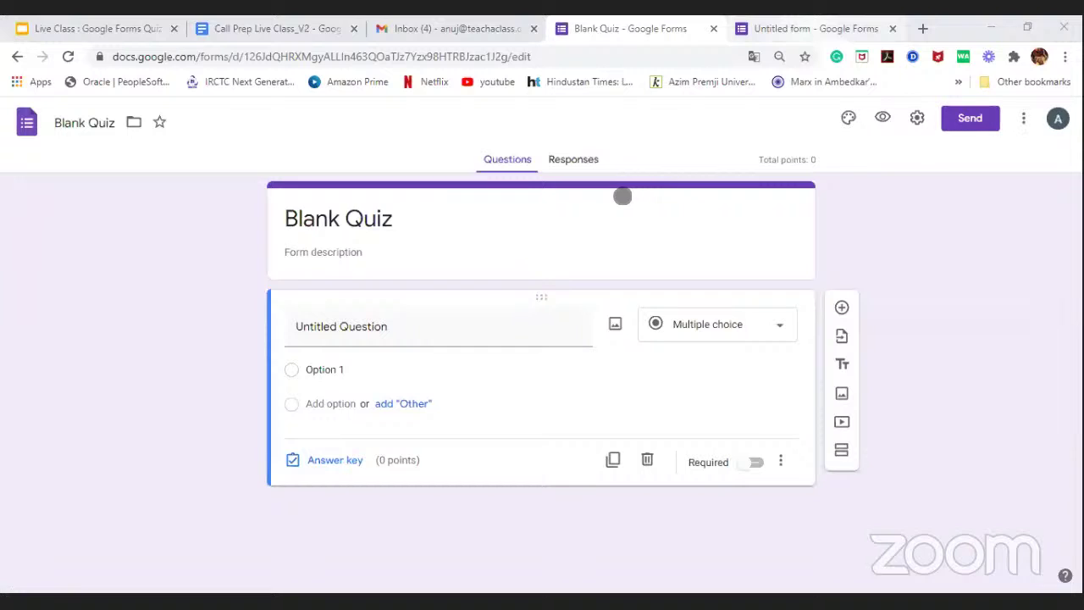
{"action": "key", "text": "ctrl+Tab"}
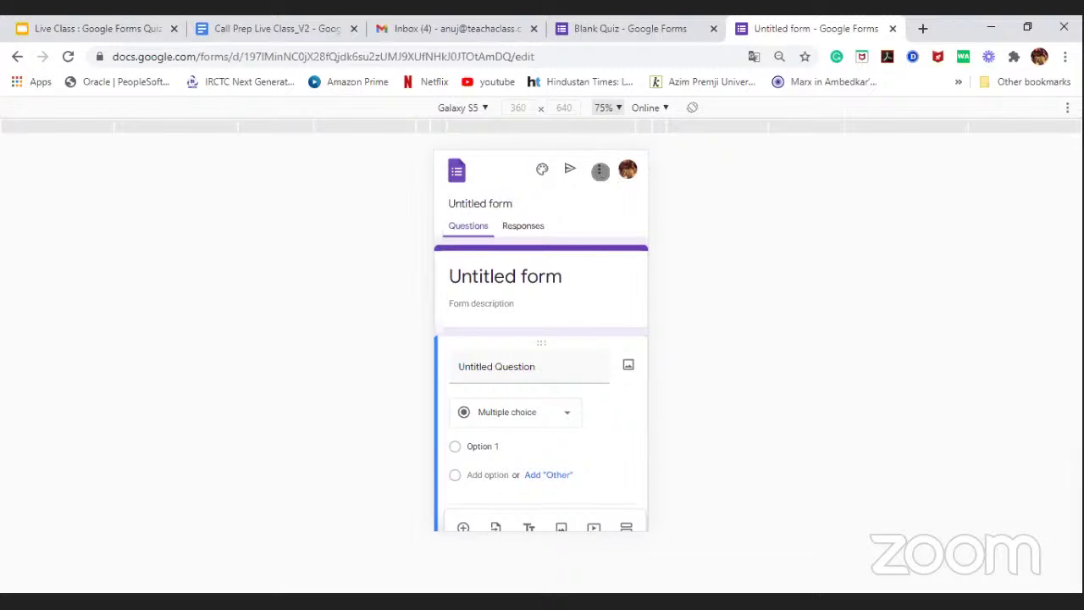
Step: Open the untitled form's Settings and go to the Quizzes page
{"action": "left_click", "coordinate": [600, 172]}
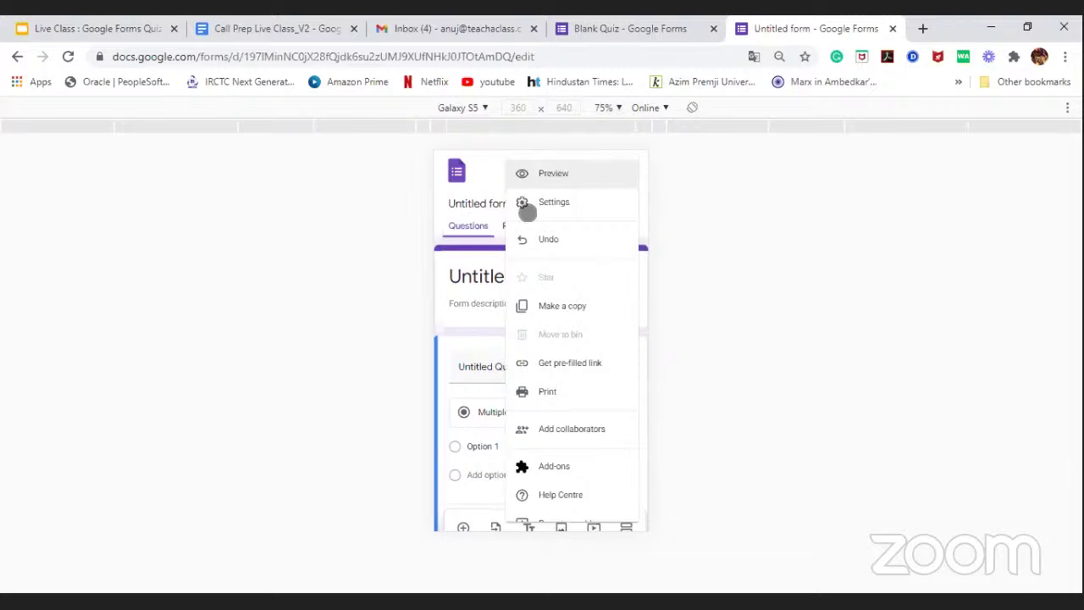
{"action": "left_click", "coordinate": [565, 205]}
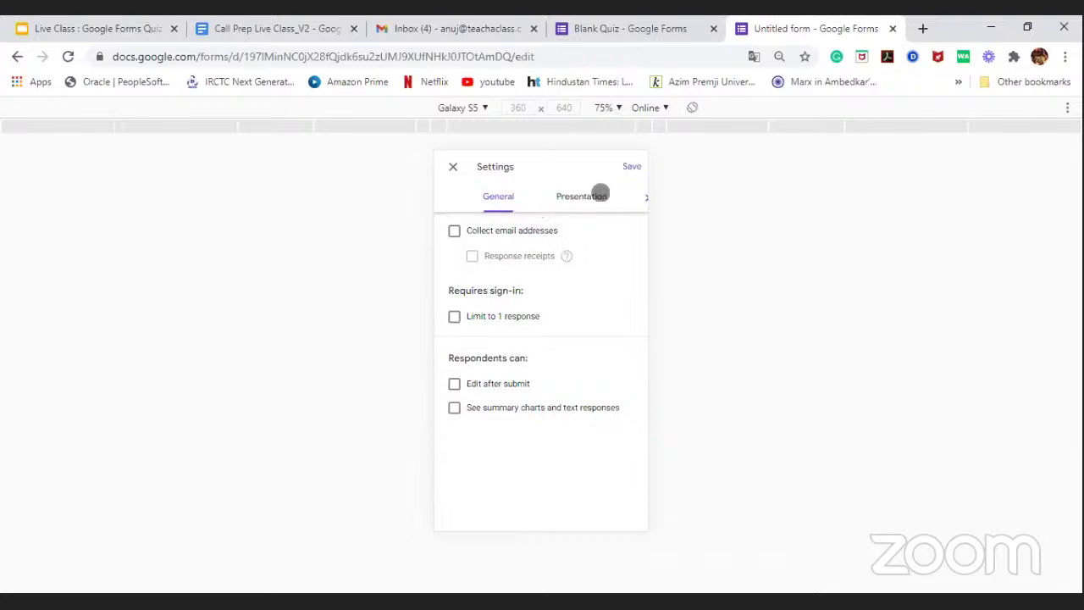
{"action": "left_click", "coordinate": [596, 195]}
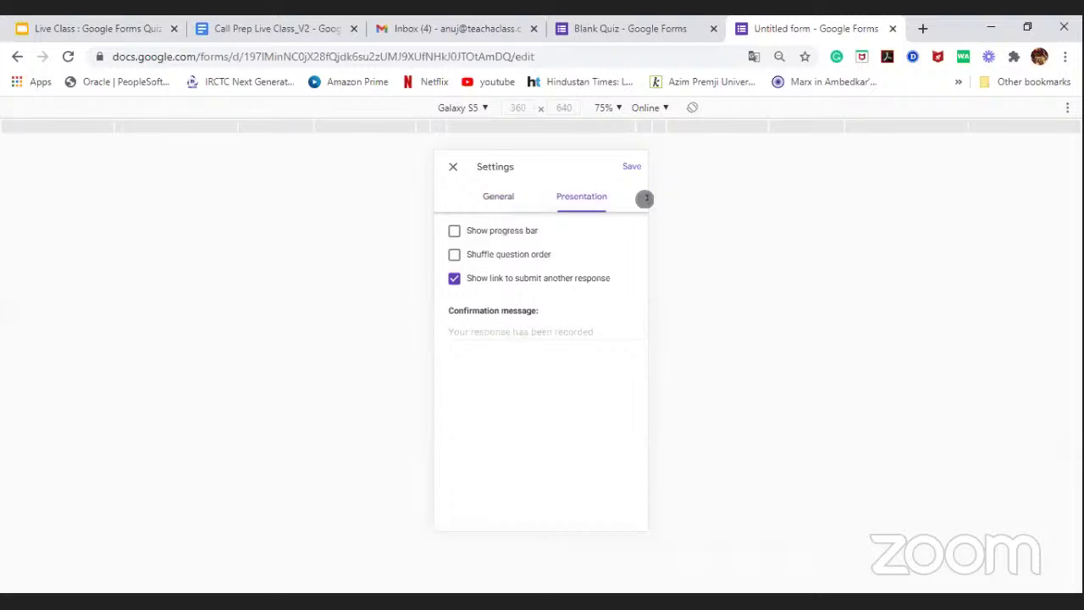
{"action": "left_click", "coordinate": [644, 198]}
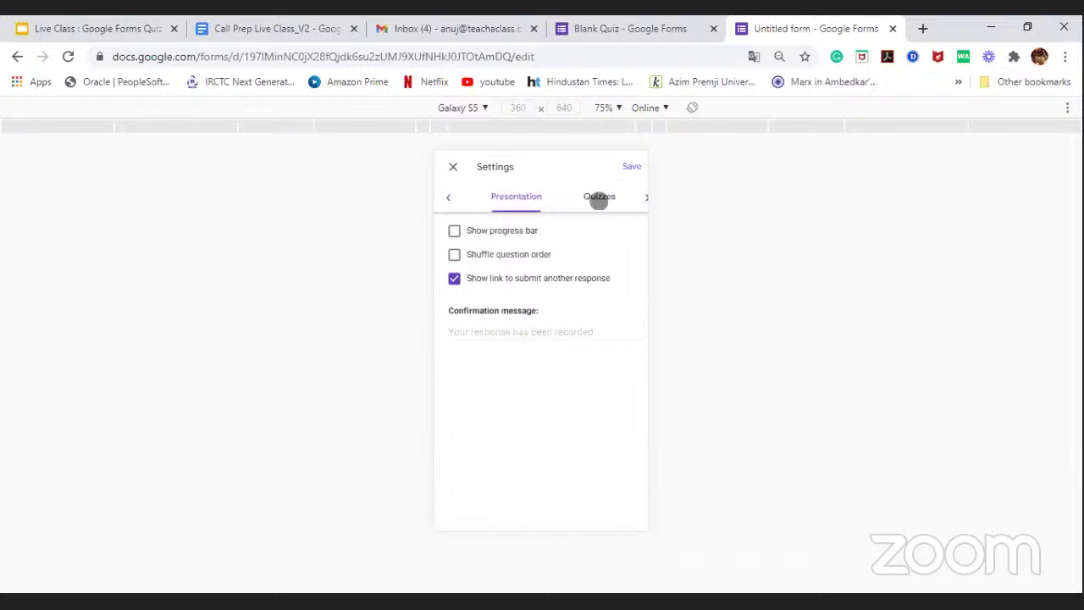
{"action": "left_click", "coordinate": [599, 198]}
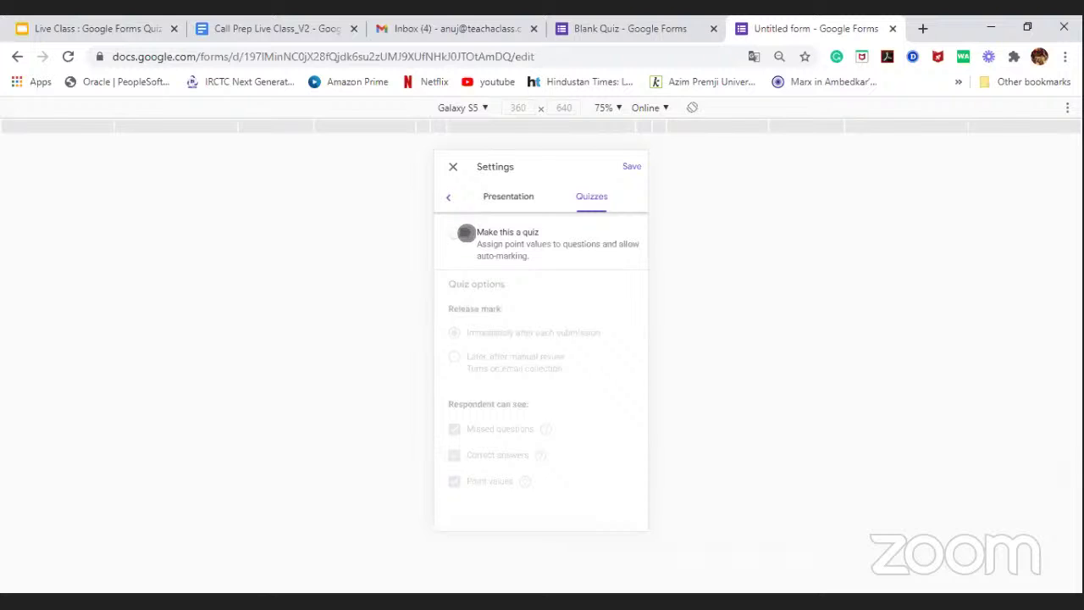
Step: Switch on 'Make this a quiz', releasing marks immediately with answers and points shown
{"action": "left_click", "coordinate": [466, 232]}
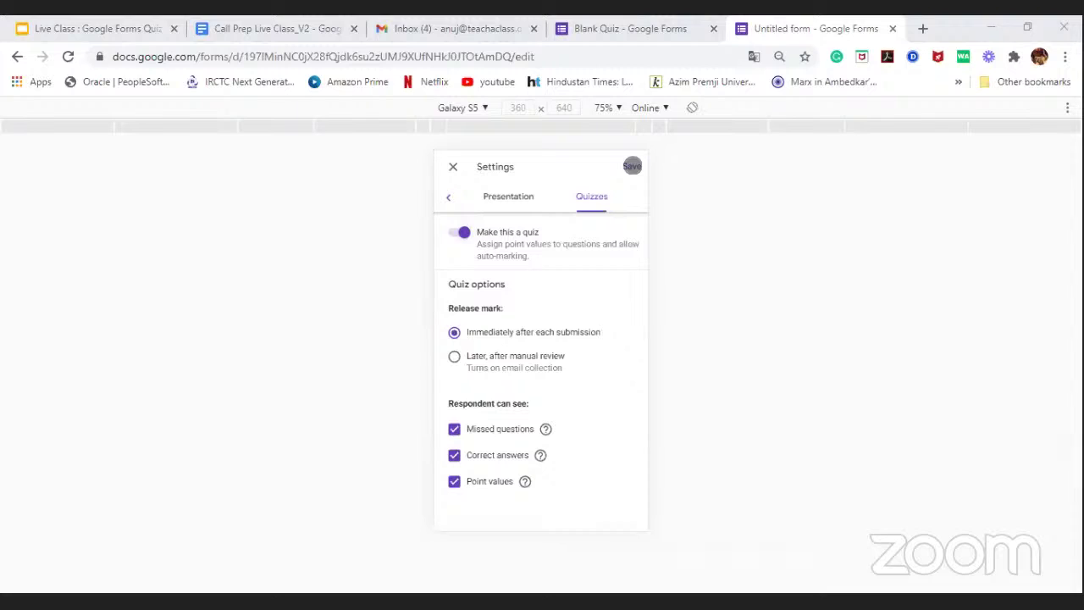
Step: Save the quiz settings and return to the form editor
{"action": "left_click", "coordinate": [632, 166]}
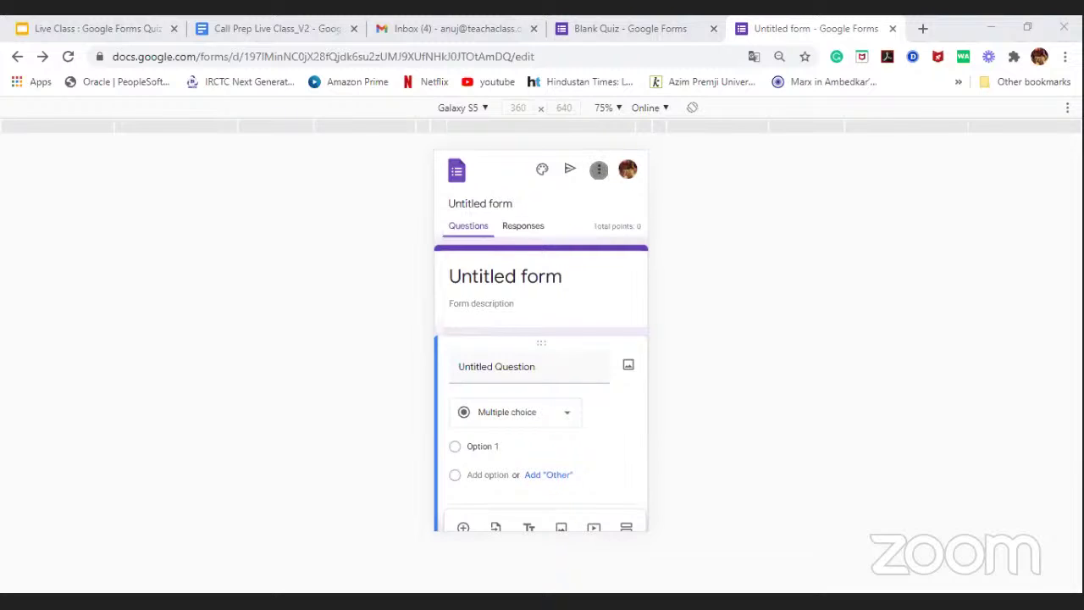
{"action": "left_click", "coordinate": [599, 169]}
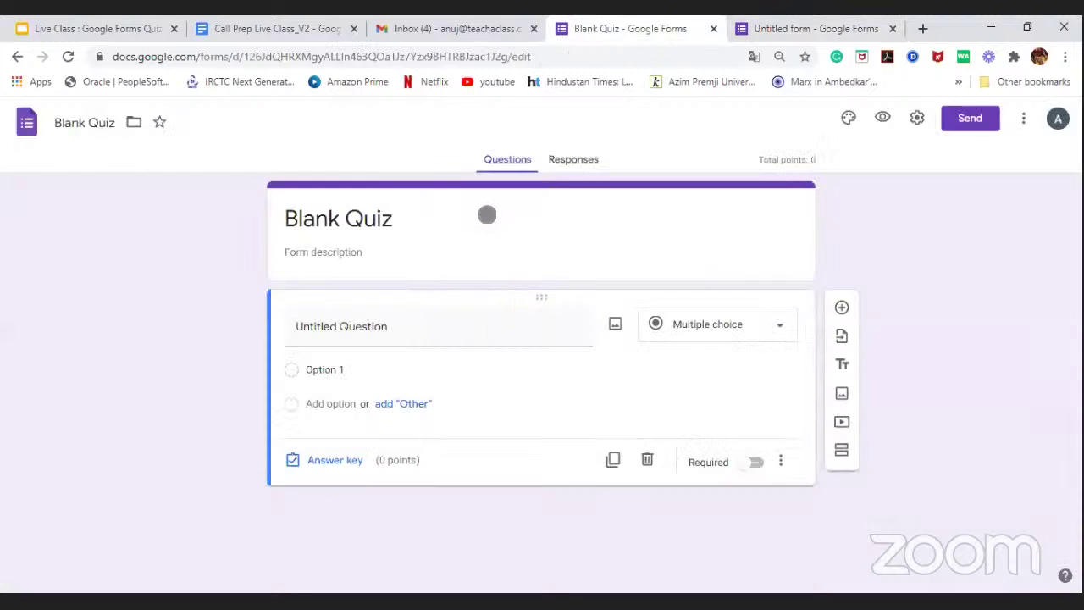
Step: Back on the Untitled form, toggle the quiz setting off and on again, then save
{"action": "key", "text": "ctrl+shift+Tab"}
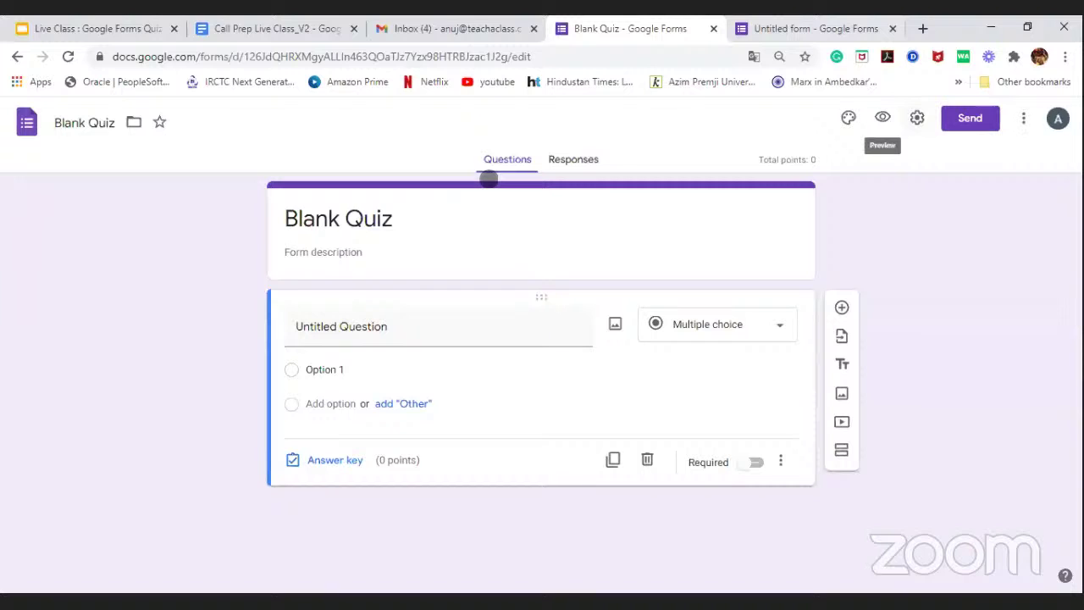
{"action": "key", "text": "ctrl+Tab"}
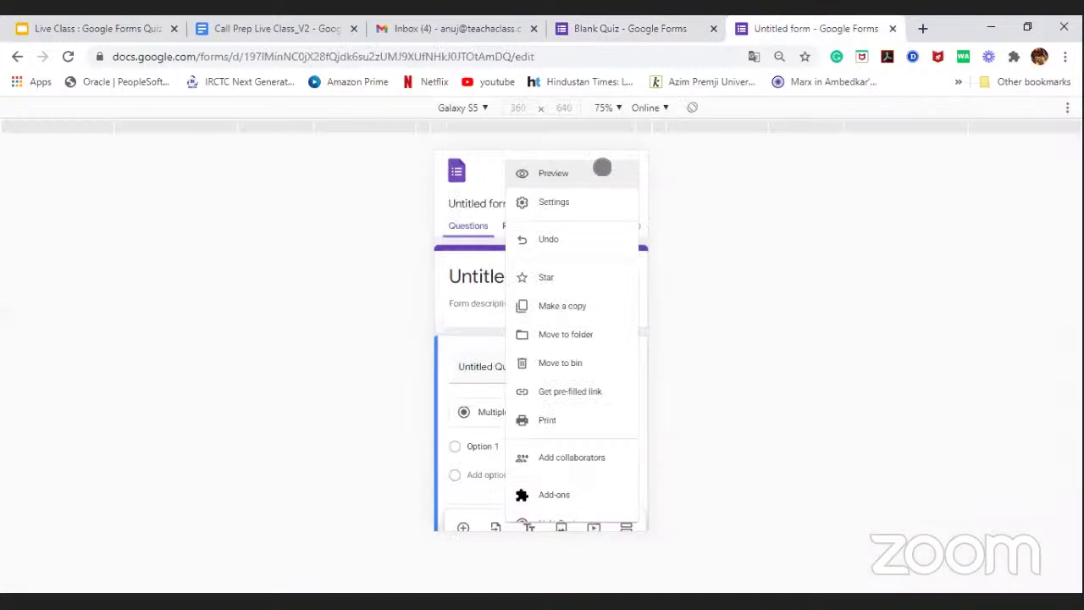
{"action": "left_click", "coordinate": [640, 200]}
{"action": "left_click", "coordinate": [644, 197]}
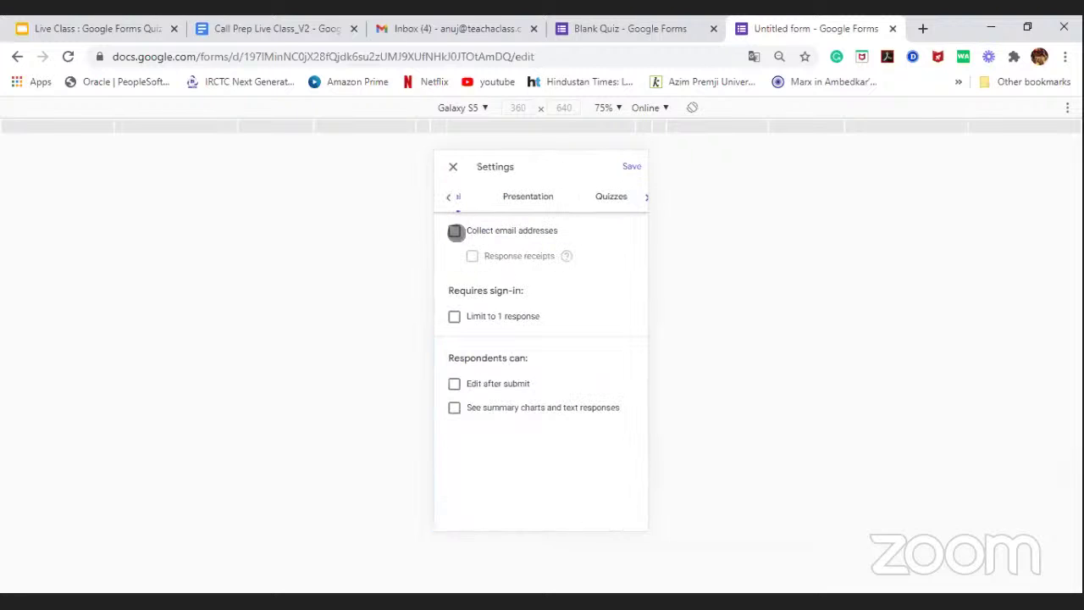
{"action": "left_click", "coordinate": [611, 196]}
{"action": "left_click", "coordinate": [458, 232]}
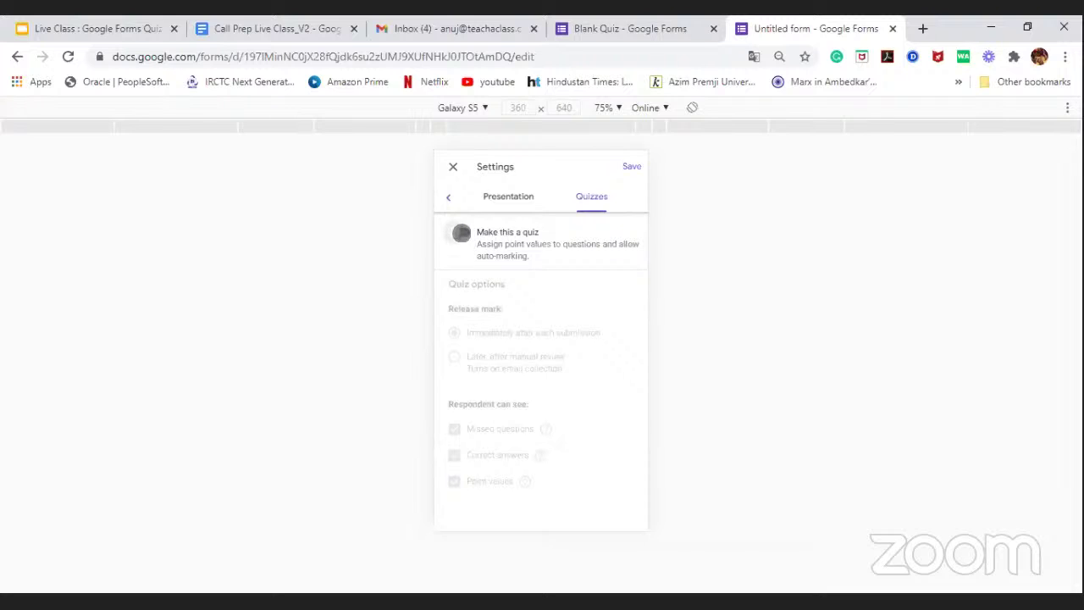
{"action": "left_click", "coordinate": [461, 233]}
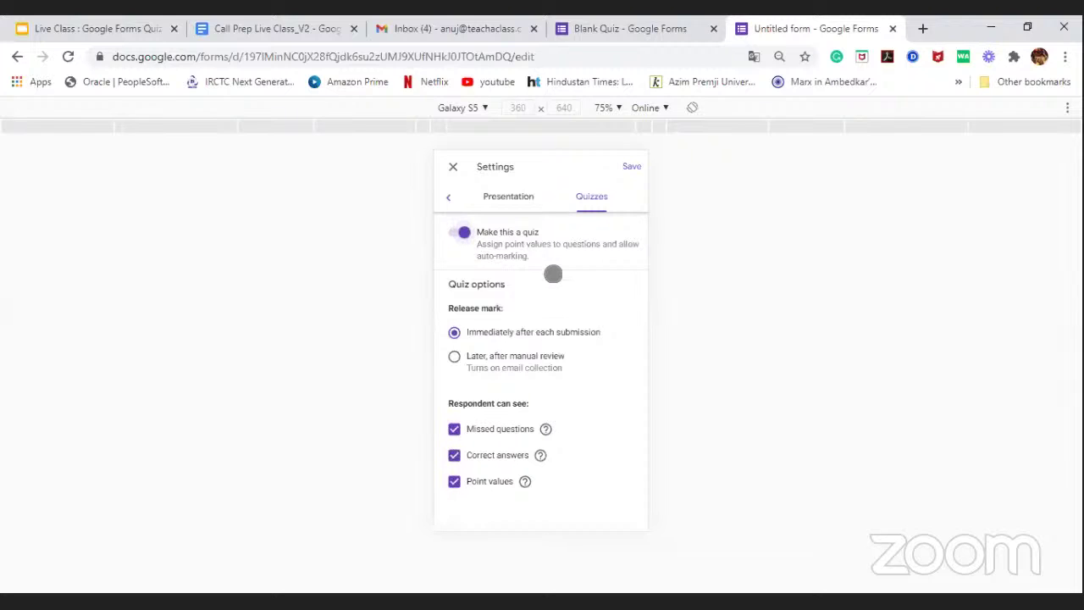
{"action": "left_click", "coordinate": [635, 166]}
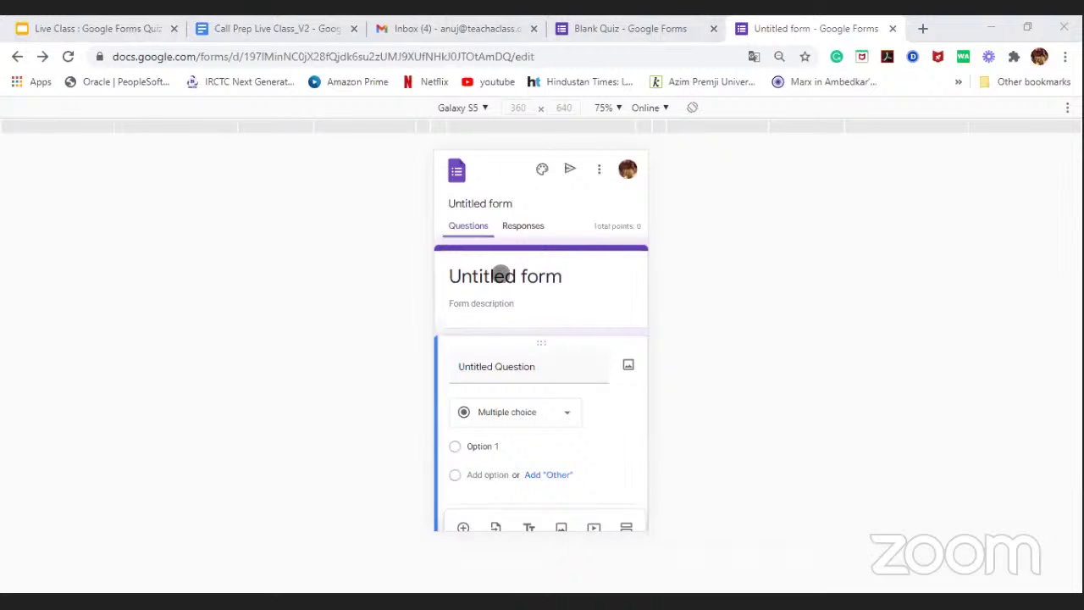
Step: Replace the 'Untitled form' heading with 'Science Quiz- Unit 1-Section3B'
{"action": "left_click", "coordinate": [450, 321]}
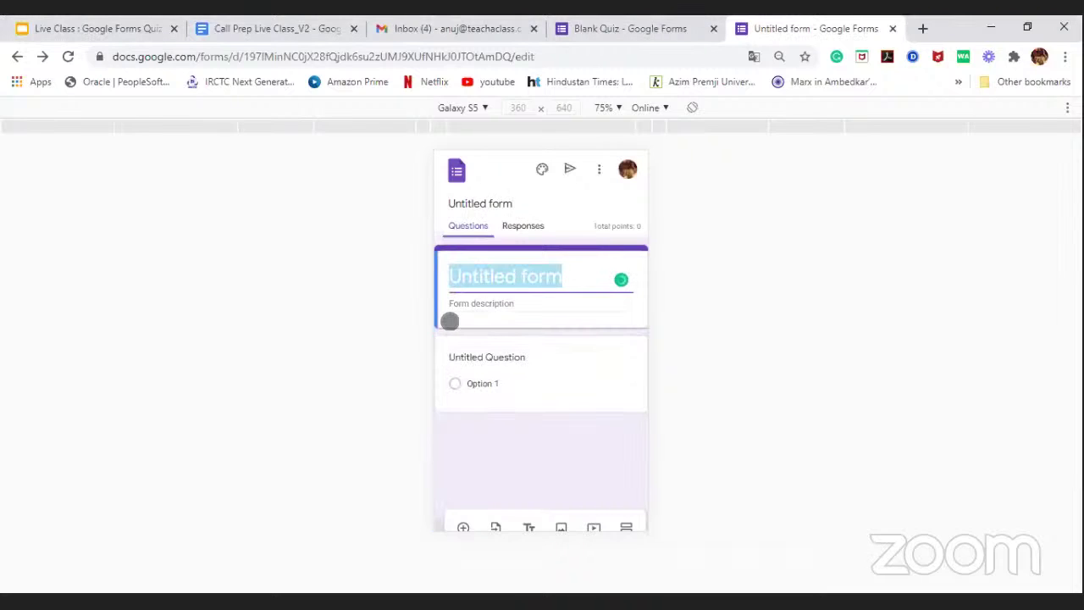
{"action": "key", "text": "BackSpace"}
{"action": "type", "text": "Science"}
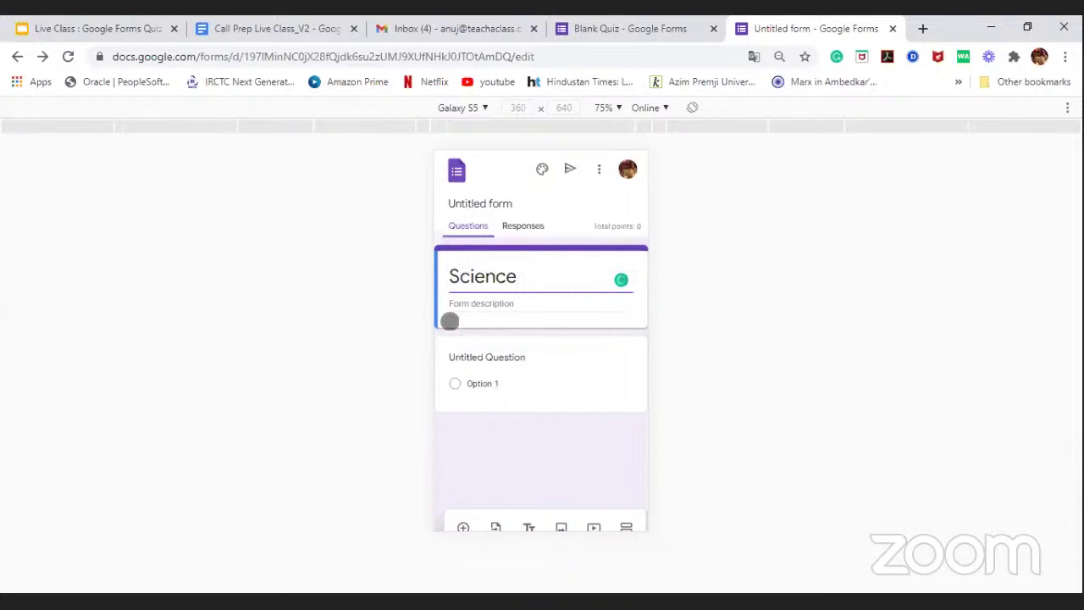
{"action": "type", "text": " Quiz-"}
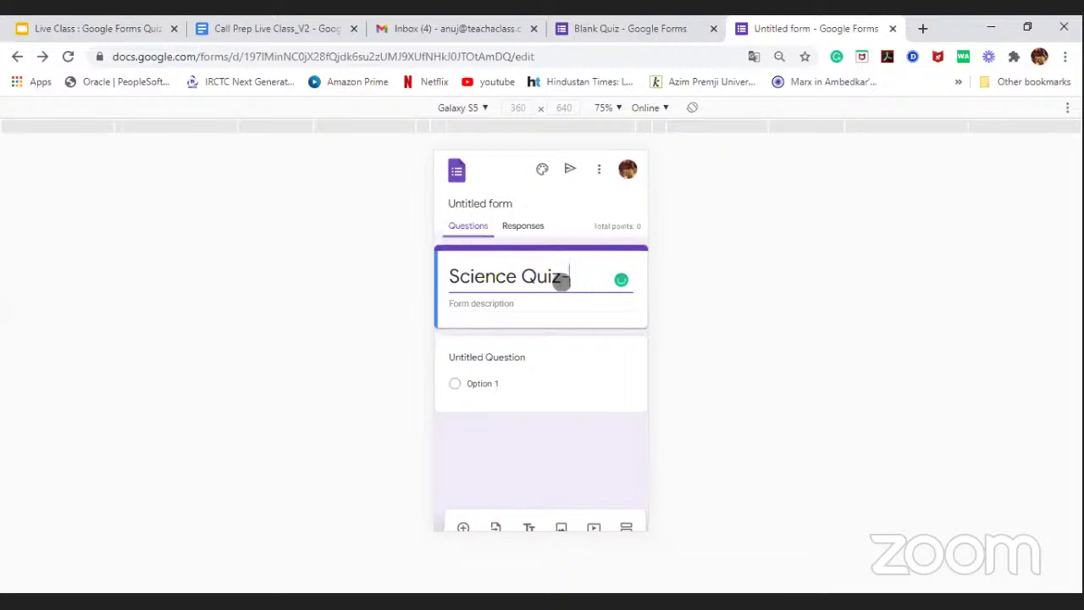
{"action": "type", "text": " Unit 1"}
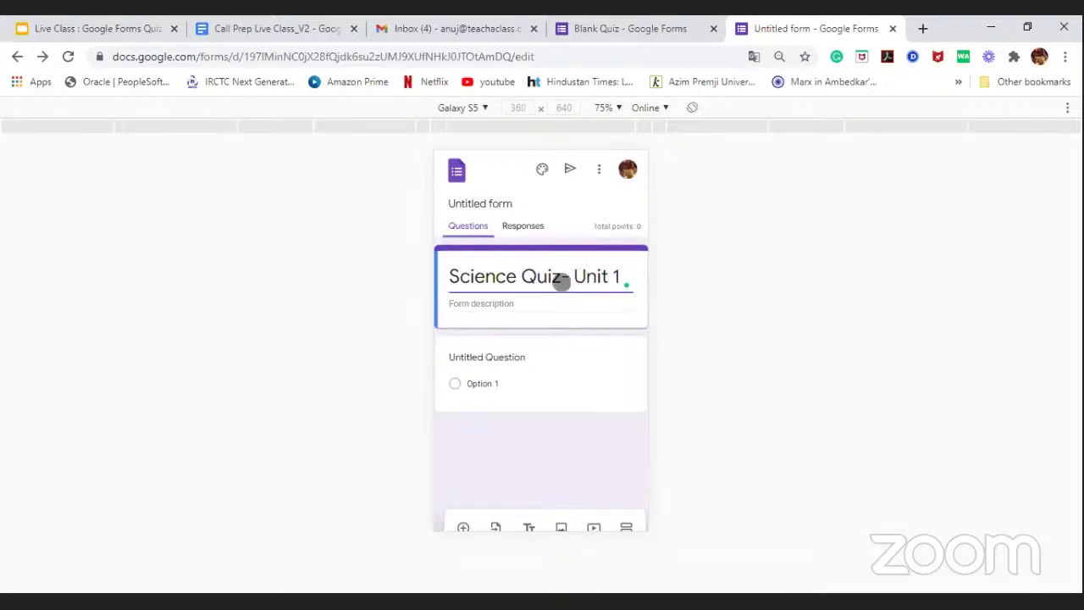
{"action": "type", "text": "-Section3"}
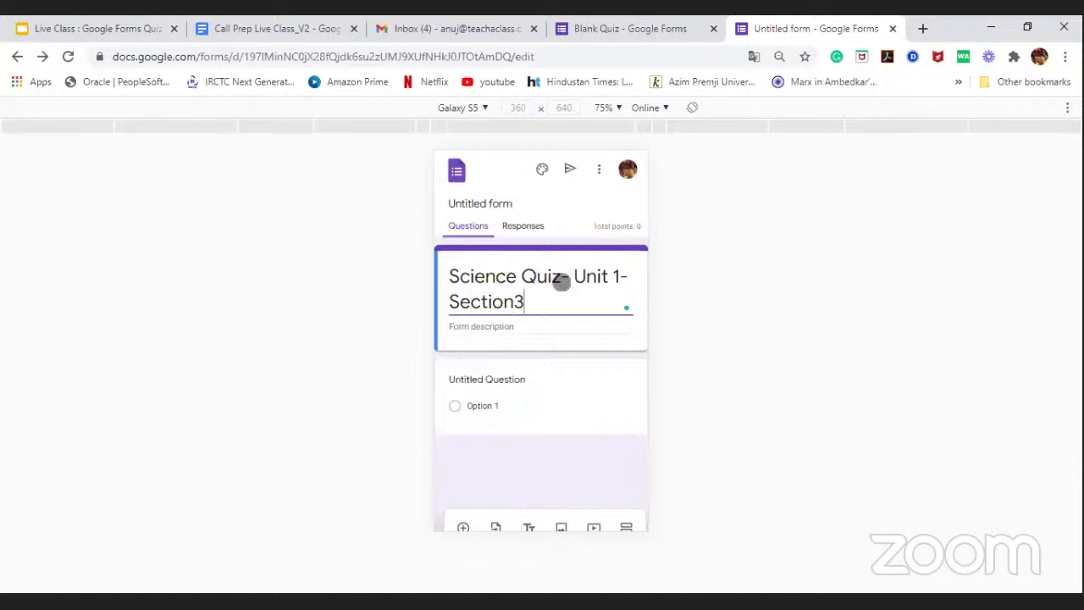
{"action": "type", "text": "B"}
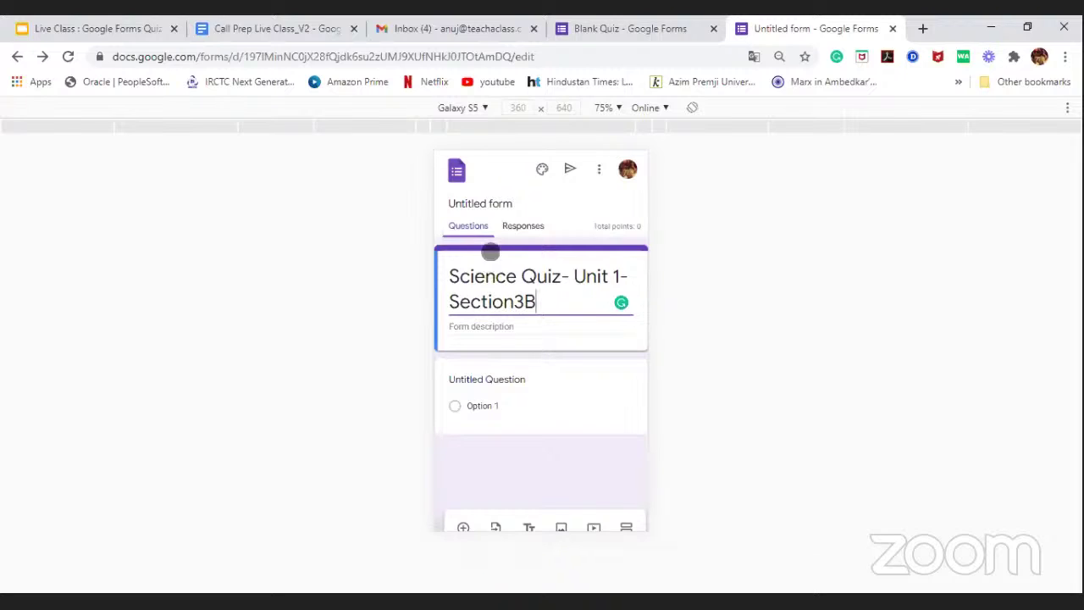
Step: Rename the form to 'Science Quiz- Unit 1- Section3B', accepting the suggested title
{"action": "left_click", "coordinate": [482, 205]}
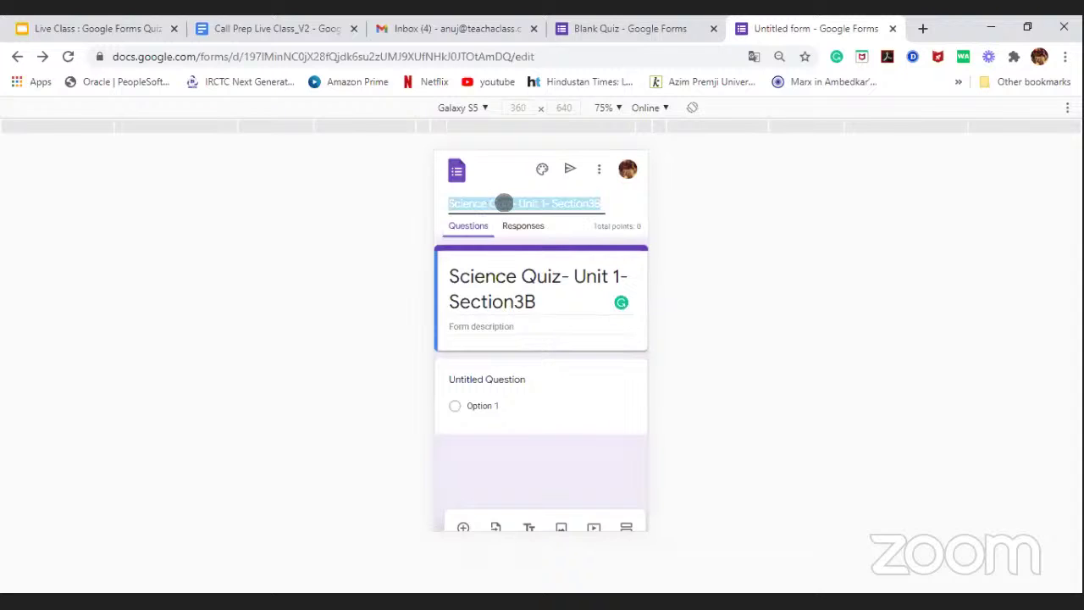
{"action": "left_click", "coordinate": [675, 243]}
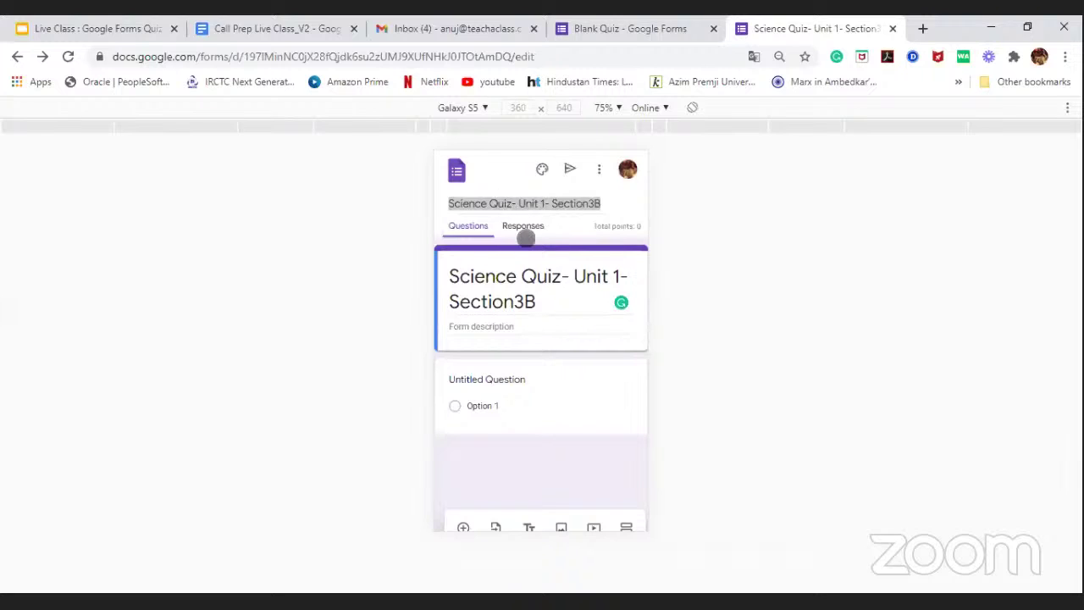
{"action": "left_click", "coordinate": [531, 206]}
{"action": "left_click", "coordinate": [512, 253]}
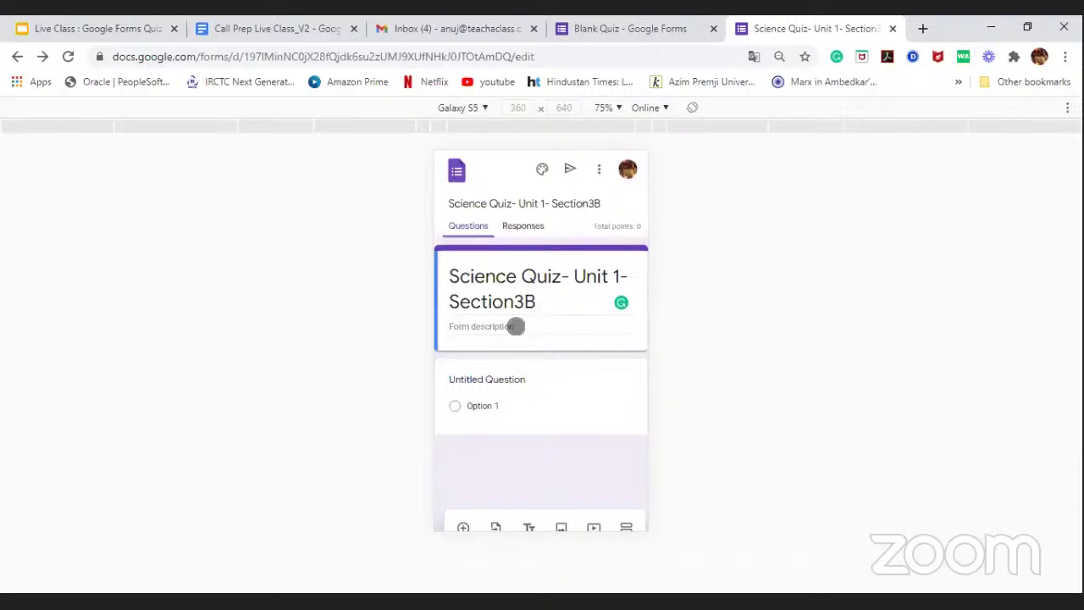
Step: Type the description 'Dear Students, please attempt all the below questions in the quiz form…'
{"action": "left_click", "coordinate": [516, 326]}
{"action": "type", "text": "Dear Studnt"}
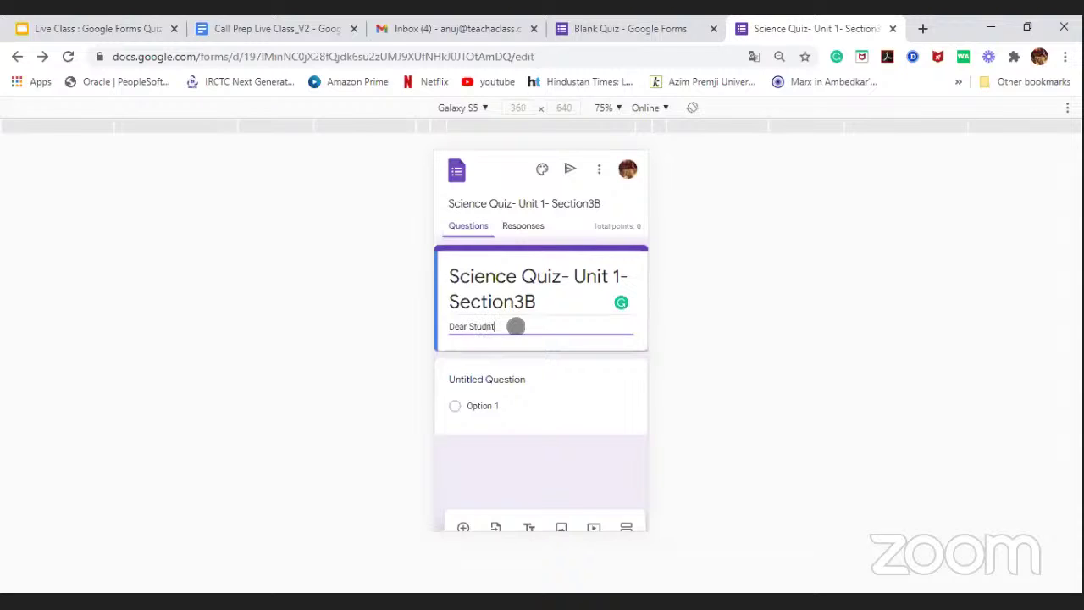
{"action": "key", "text": "BackSpace"}
{"action": "key", "text": "BackSpace"}
{"action": "type", "text": "ents, please attempt all the "}
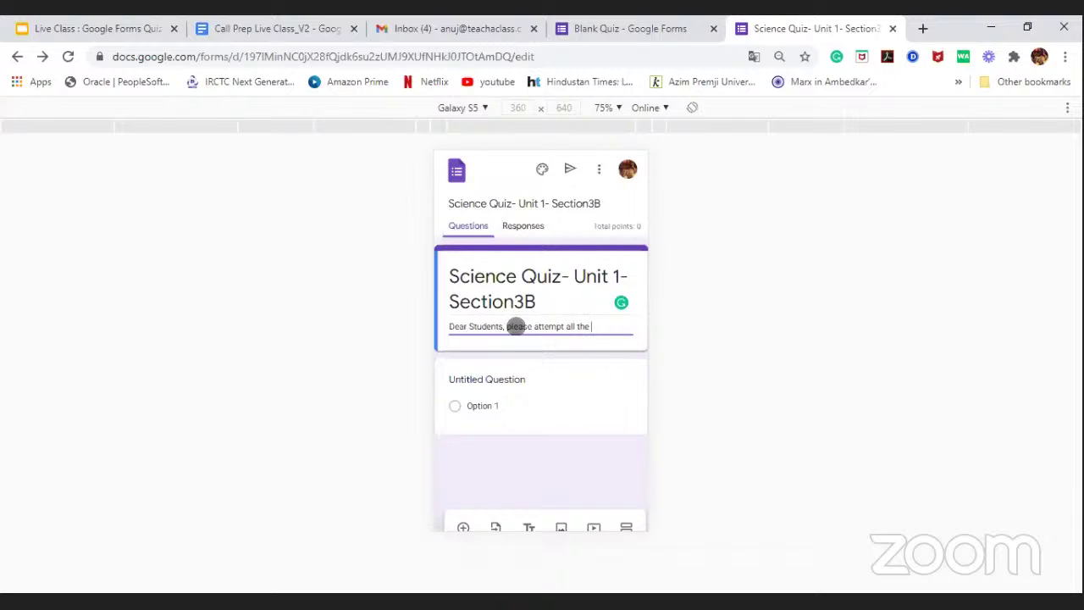
{"action": "type", "text": "below questions"}
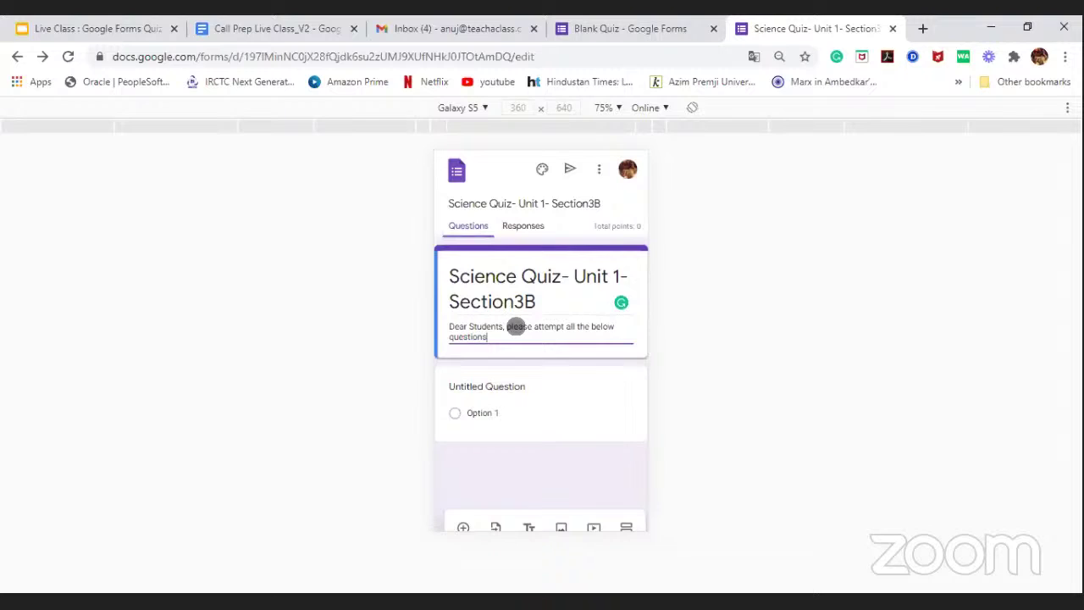
{"action": "type", "text": " in the quiz form, and do make sure that "}
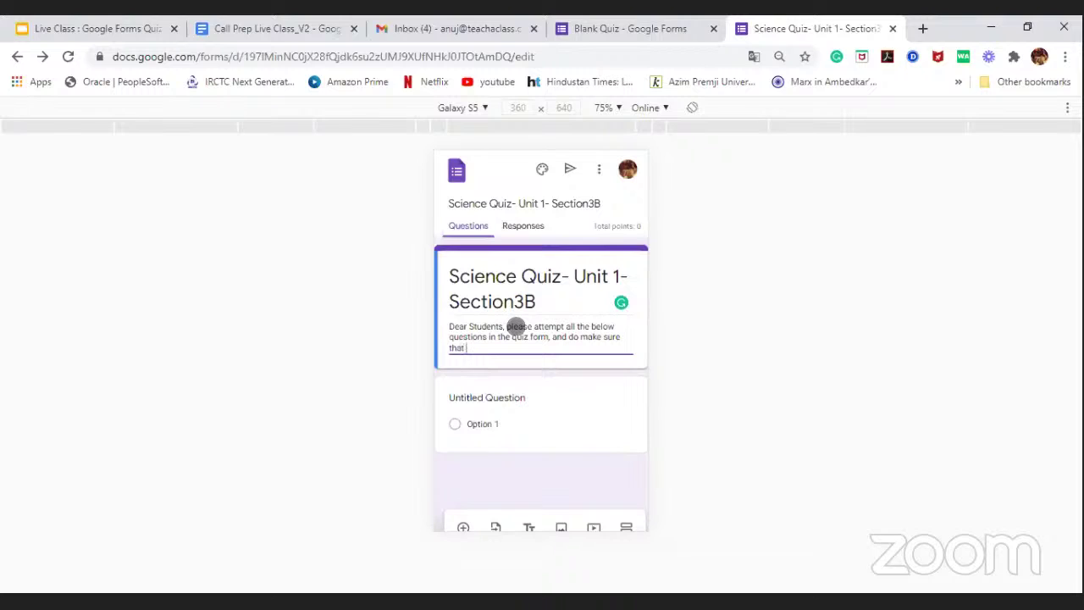
{"action": "type", "text": "you have checked the grade"}
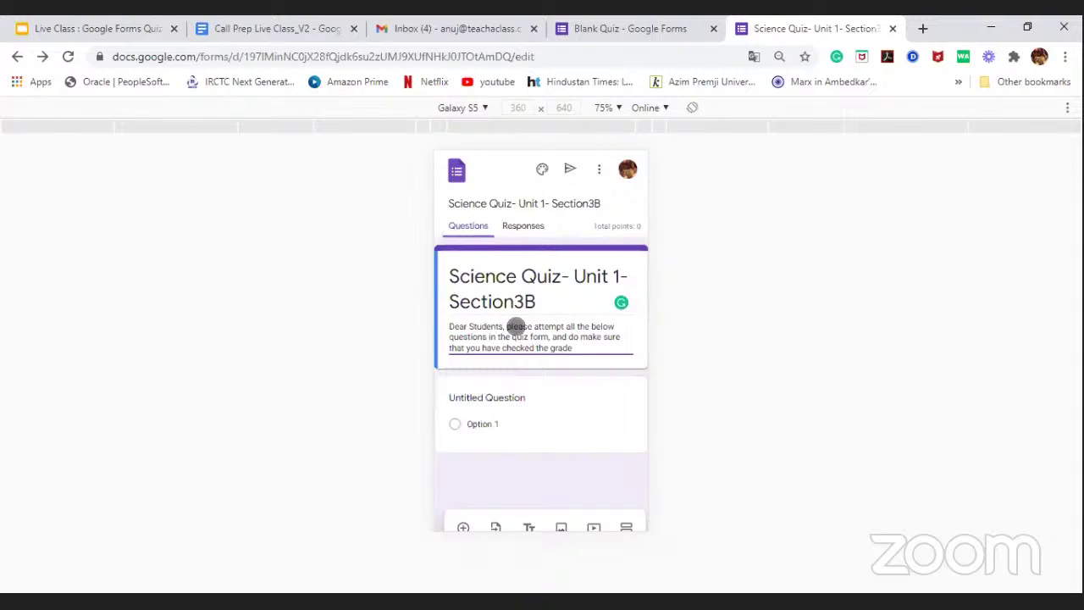
{"action": "type", "text": " after the submiss"}
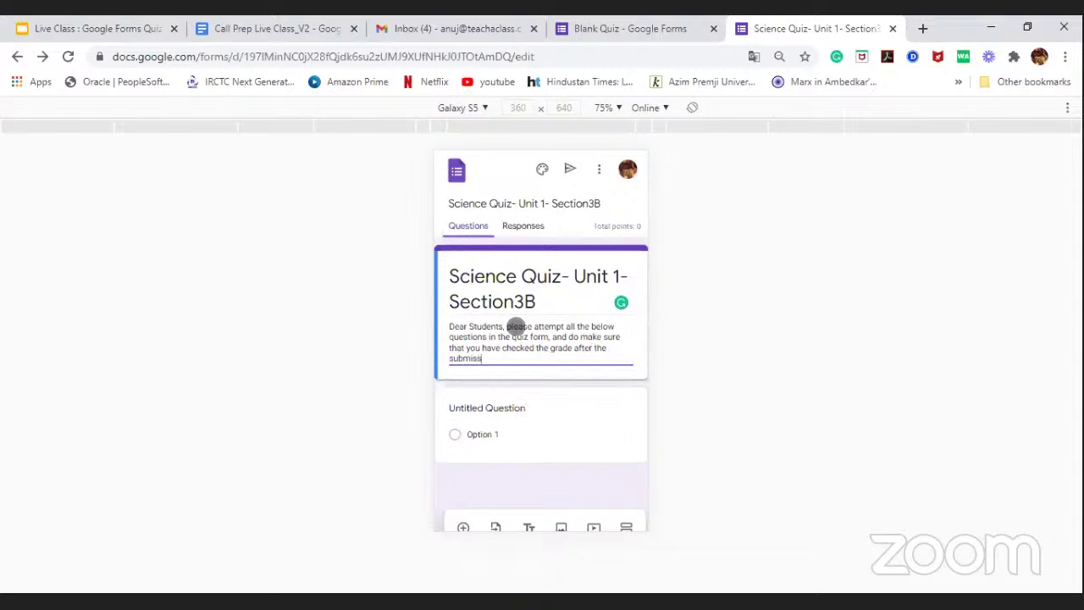
{"action": "type", "text": "ion"}
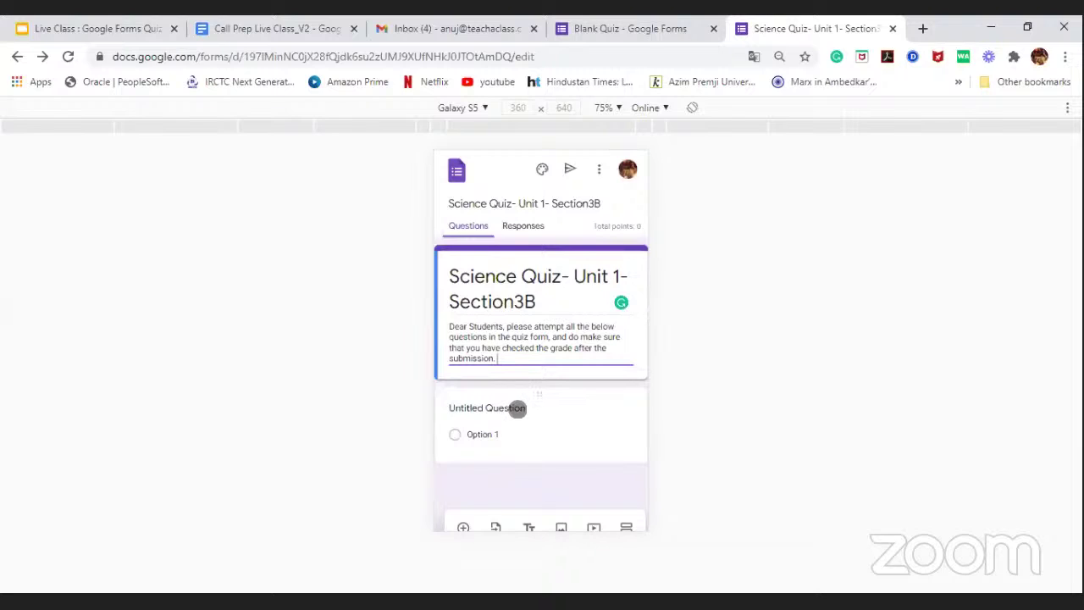
Step: Title the first question 'According to you what is photosynthesis? Write an answer within 100 words', fixing typos
{"action": "left_click", "coordinate": [517, 407]}
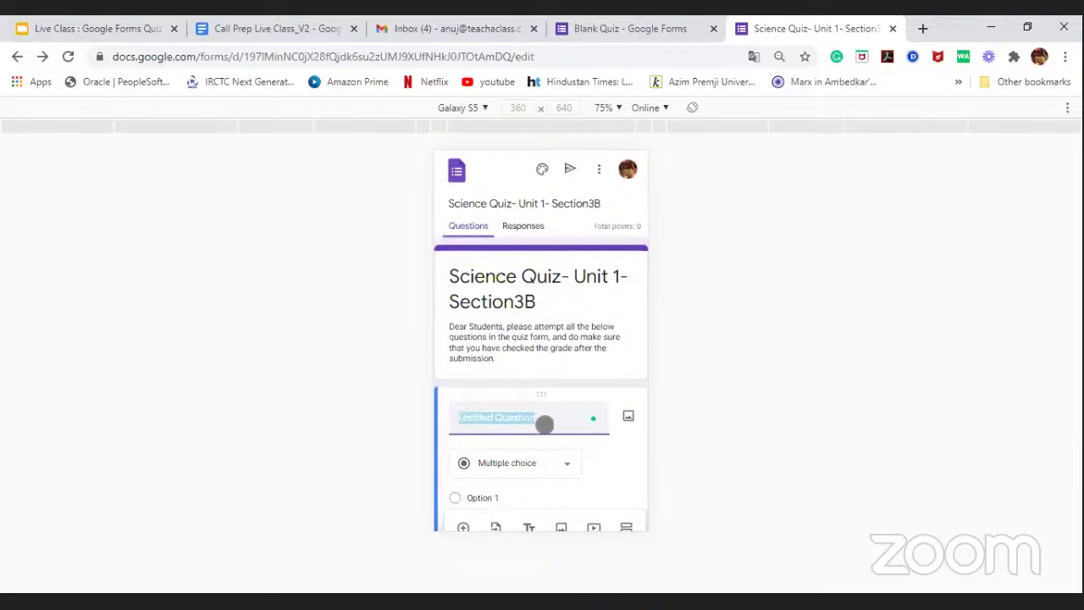
{"action": "key", "text": "BackSpace"}
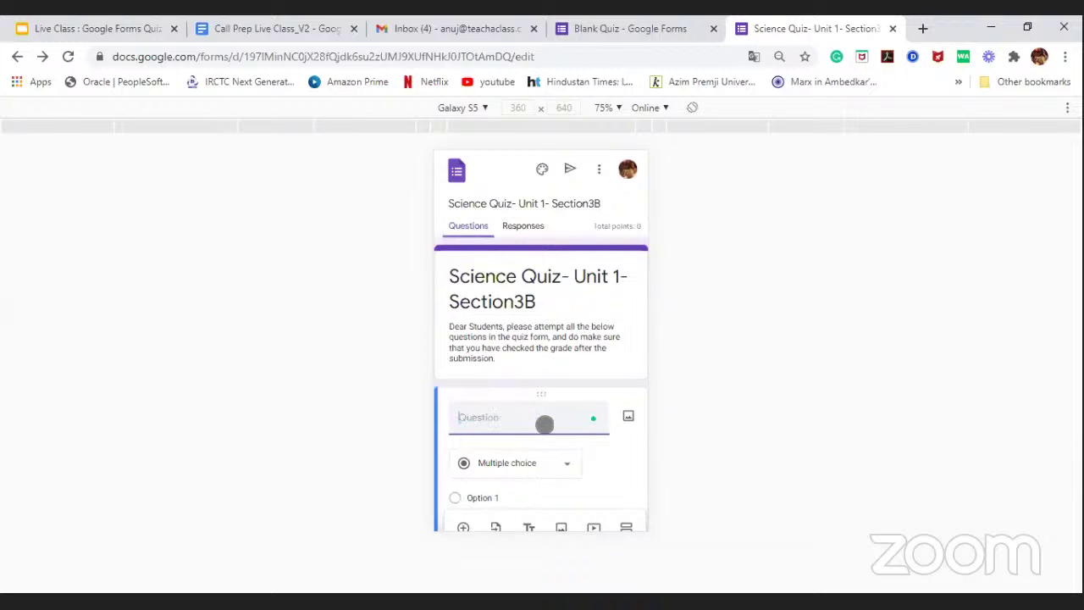
{"action": "type", "text": "According to you what isphotosy"}
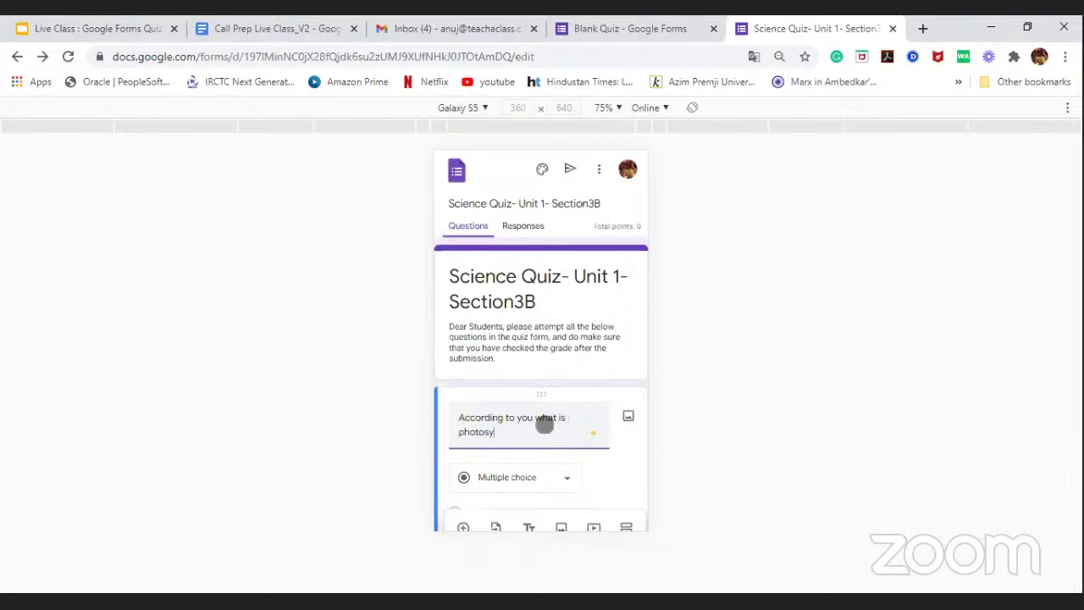
{"action": "type", "text": "nthesis"}
{"action": "type", "text": "?"}
{"action": "type", "text": " W"}
{"action": "type", "text": "h"}
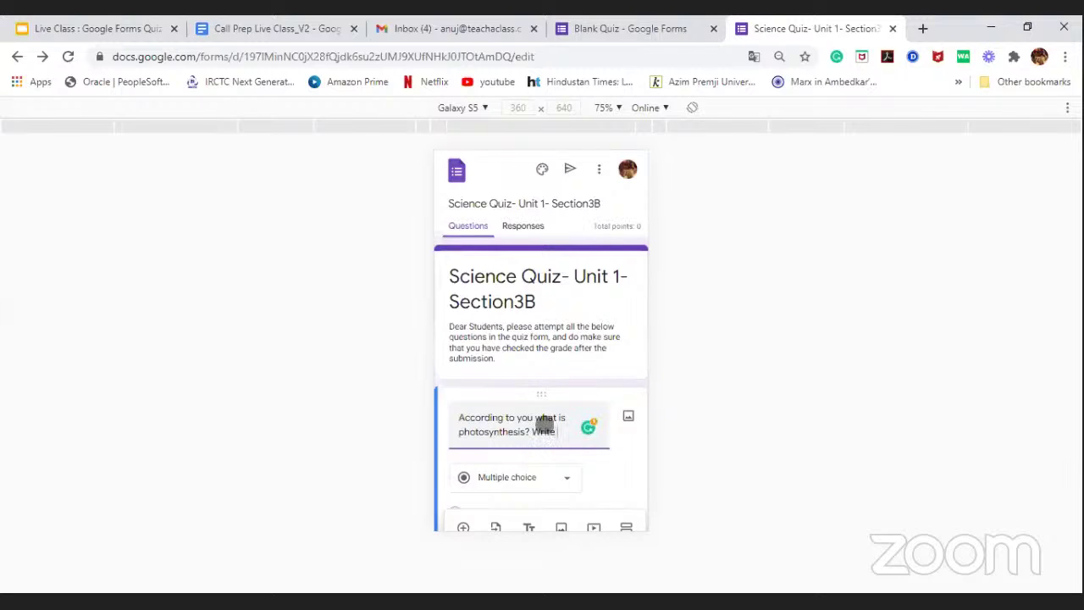
{"action": "type", "text": "ite an ans"}
{"action": "type", "text": "wer within "}
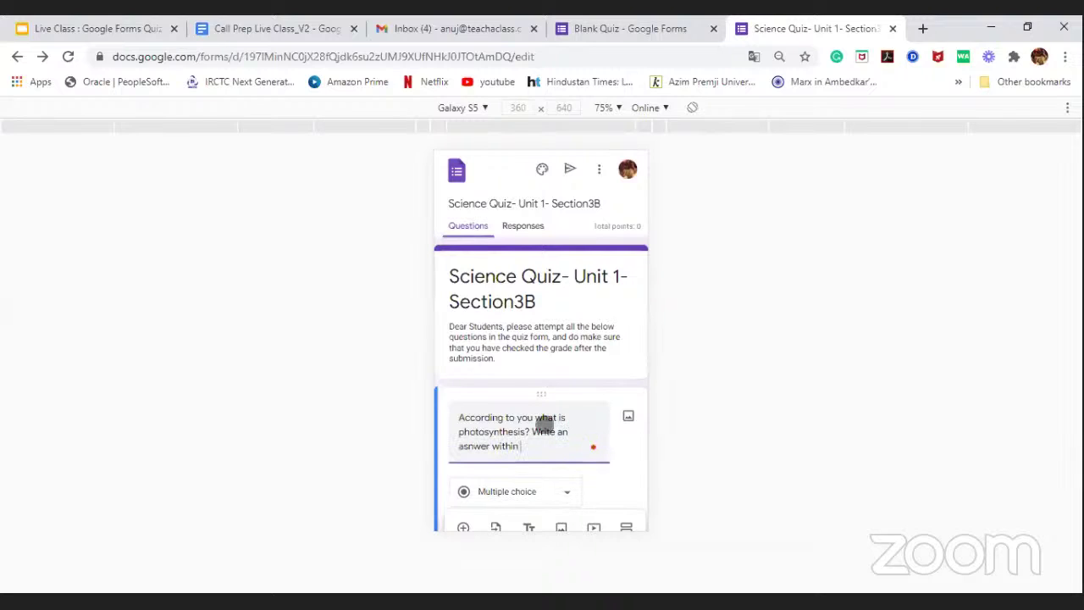
{"action": "type", "text": "100"}
{"action": "type", "text": "words"}
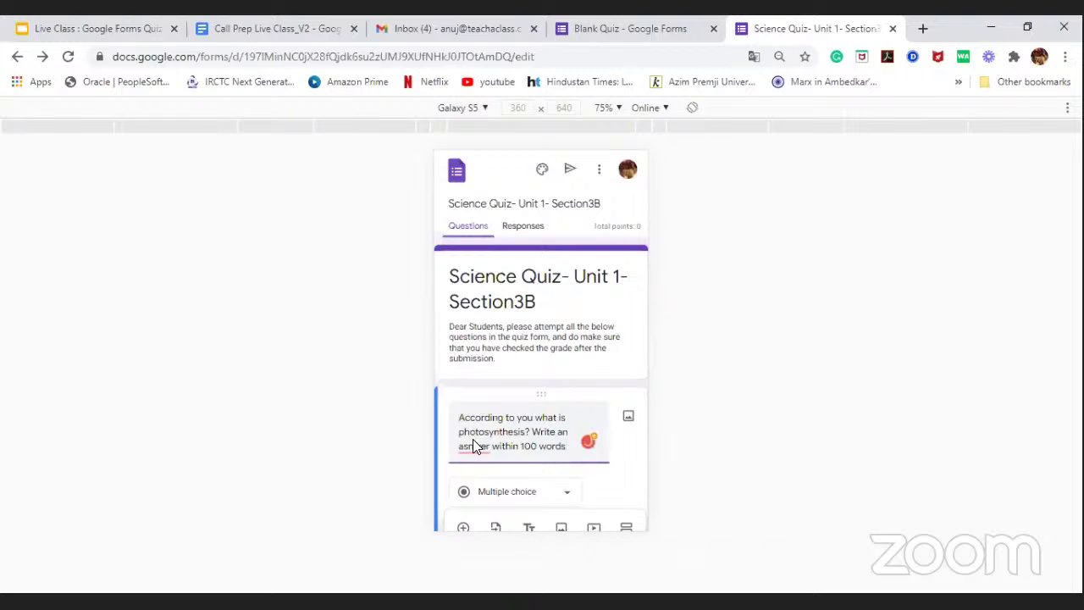
{"action": "right_click", "coordinate": [473, 442]}
{"action": "key", "text": "Escape"}
{"action": "left_click", "coordinate": [519, 384]}
{"action": "scroll", "coordinate": [505, 320], "scroll_direction": "down", "scroll_amount": 2}
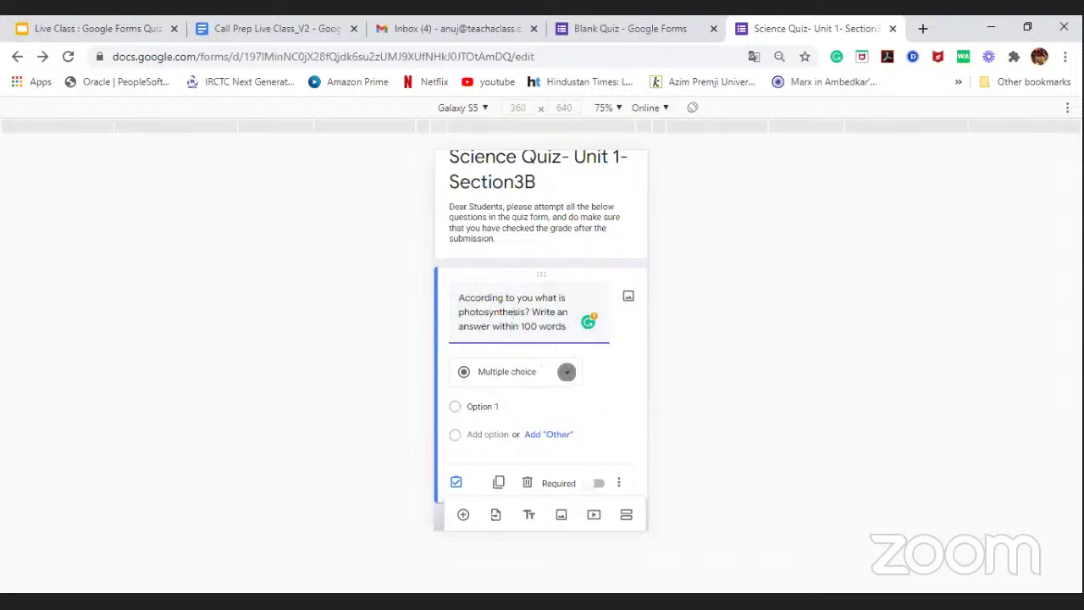
Step: Make the photosynthesis question Short answer and open its answer key
{"action": "left_click", "coordinate": [562, 373]}
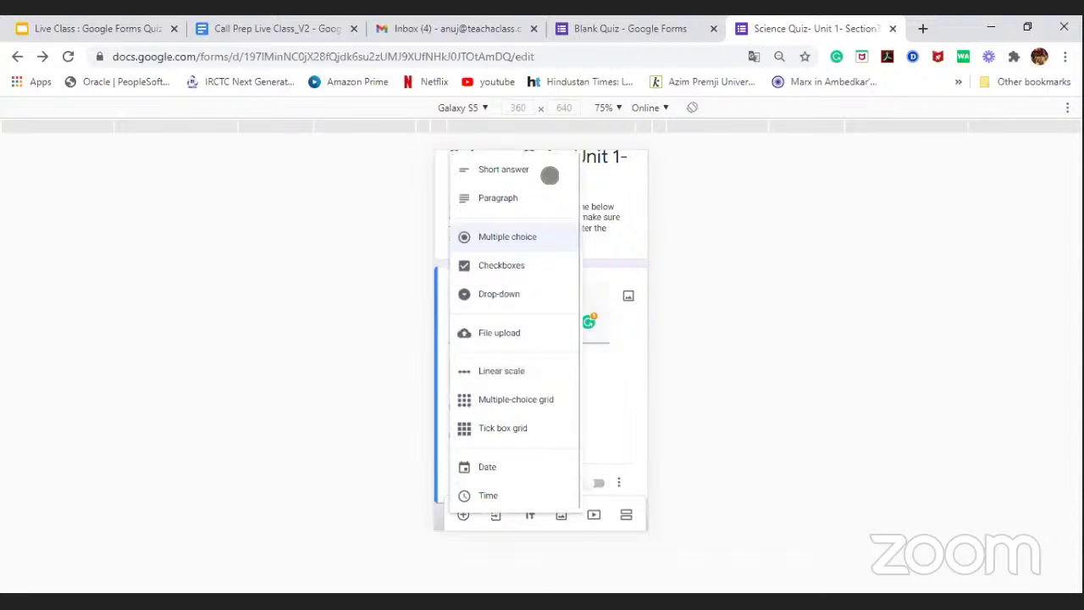
{"action": "left_click", "coordinate": [528, 169]}
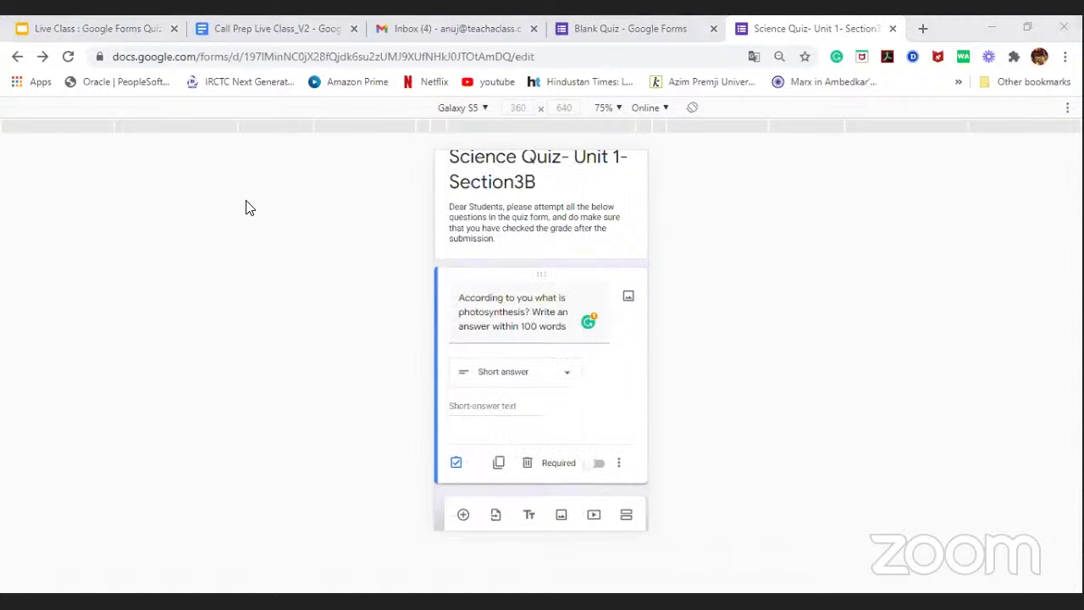
{"action": "left_click_drag", "start_coordinate": [528, 387], "coordinate": [532, 342]}
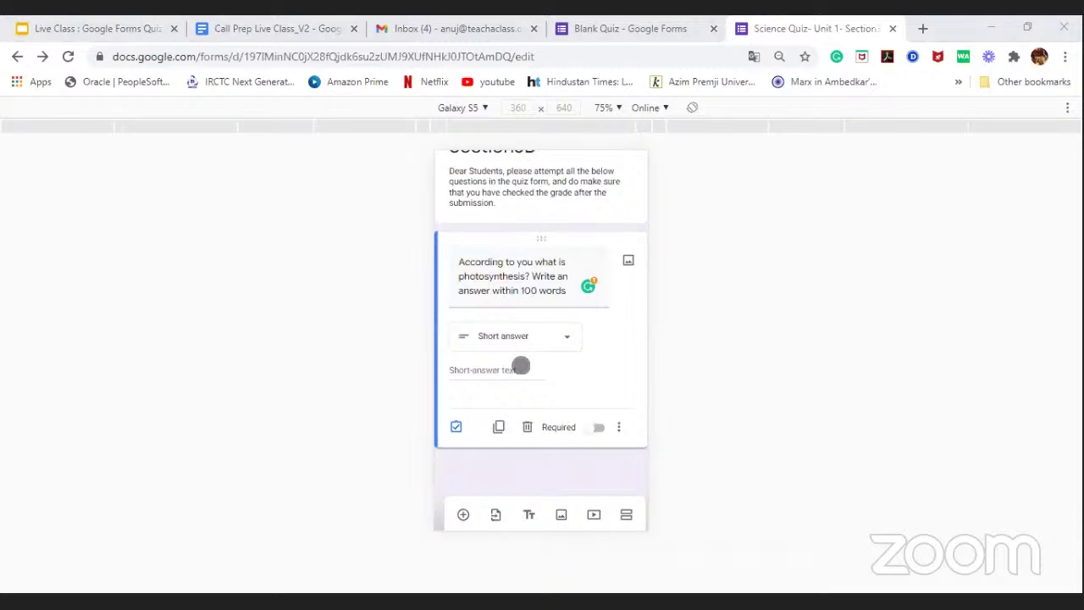
{"action": "left_click", "coordinate": [455, 413]}
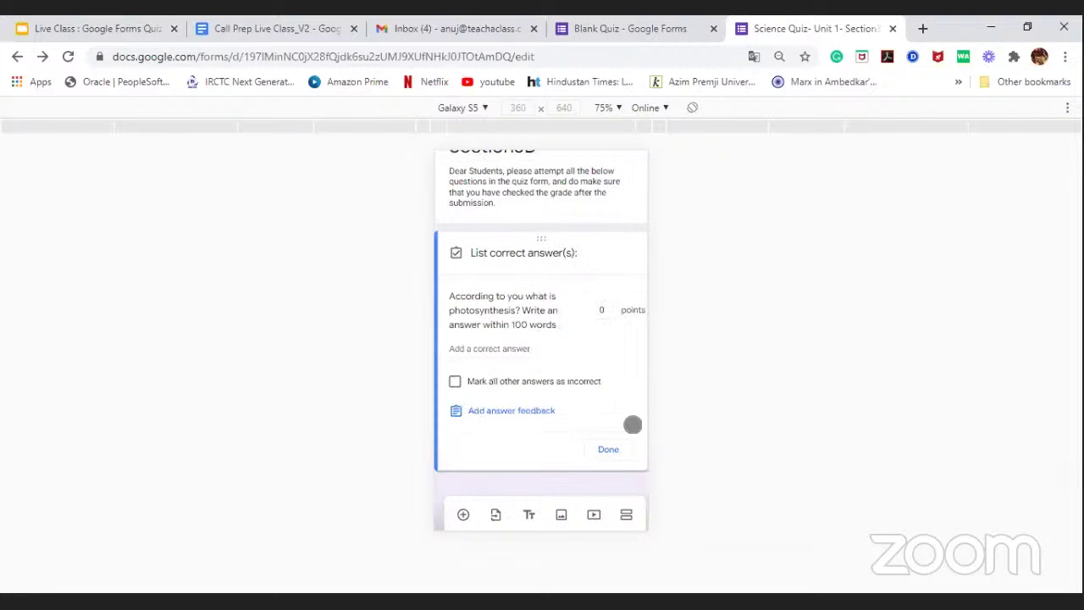
Step: Add and remove an empty correct-answer entry twice so none remains, then bring up answer feedback
{"action": "left_click", "coordinate": [511, 356]}
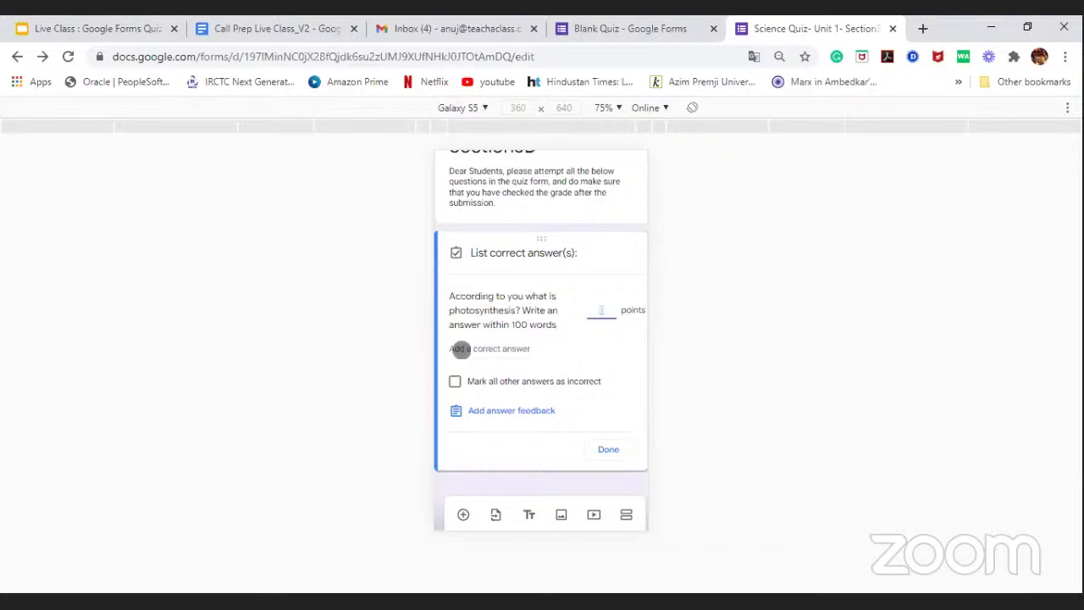
{"action": "left_click", "coordinate": [462, 350]}
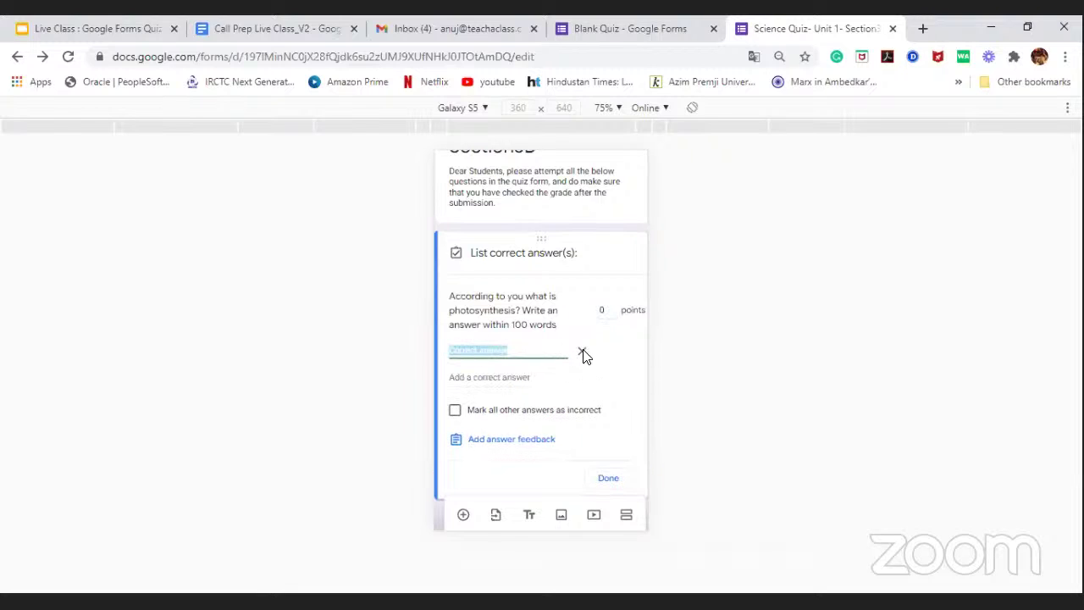
{"action": "left_click", "coordinate": [582, 353]}
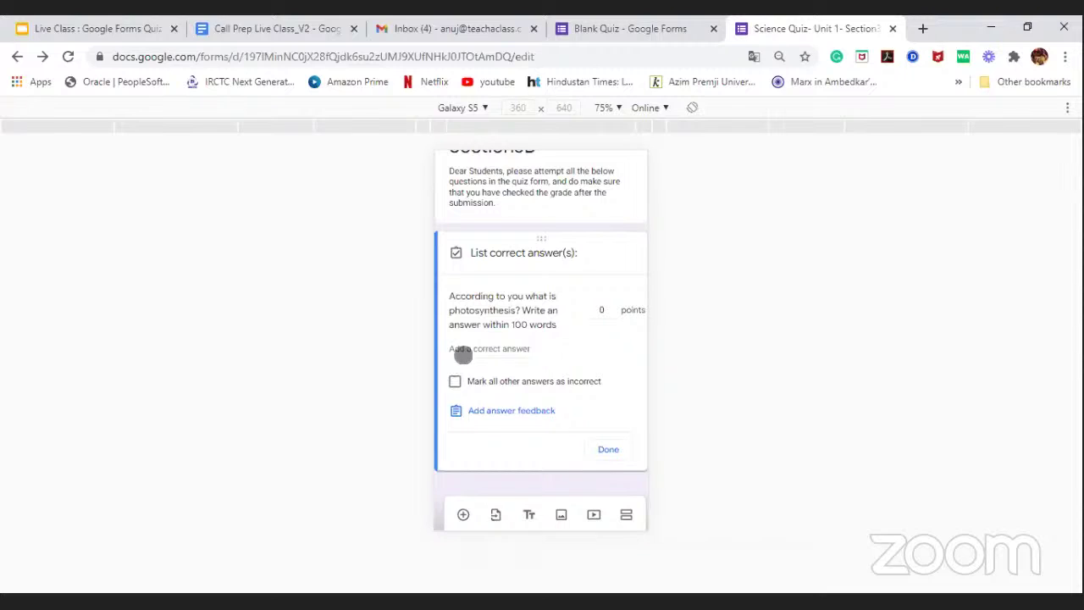
{"action": "left_click", "coordinate": [462, 351]}
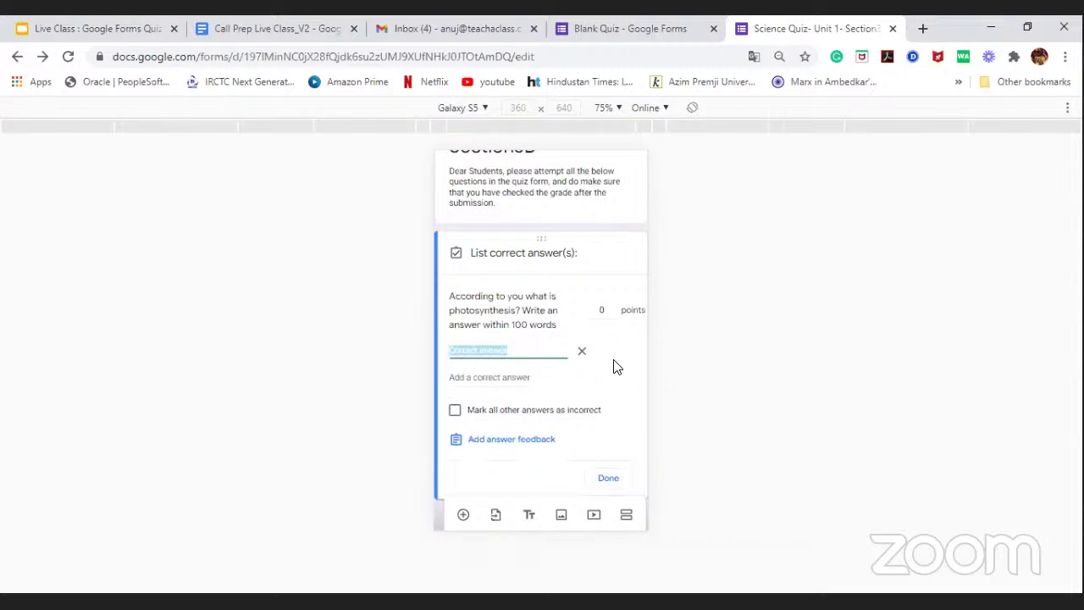
{"action": "left_click", "coordinate": [581, 352]}
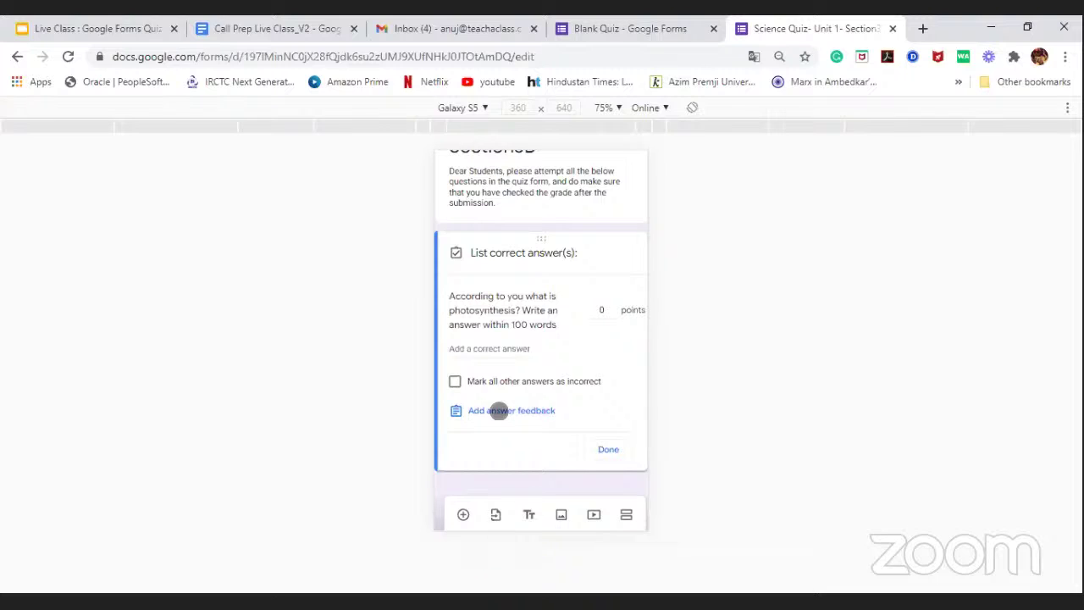
{"action": "left_click", "coordinate": [499, 410]}
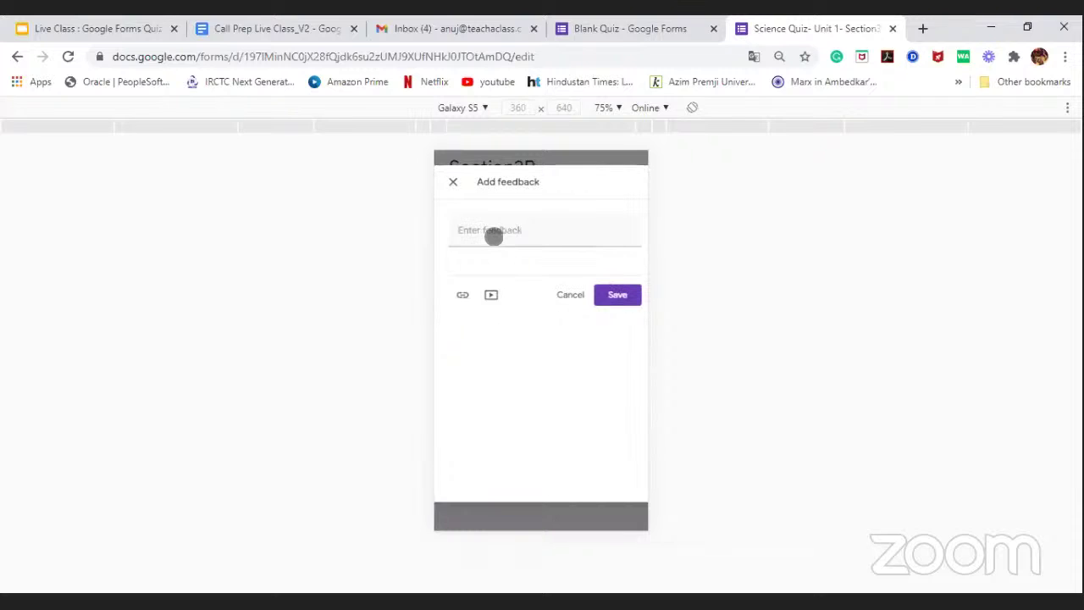
Step: Type the opening feedback 'Dear student, Thank you for your answer. this question need to be reviewed manualy'
{"action": "left_click", "coordinate": [494, 234]}
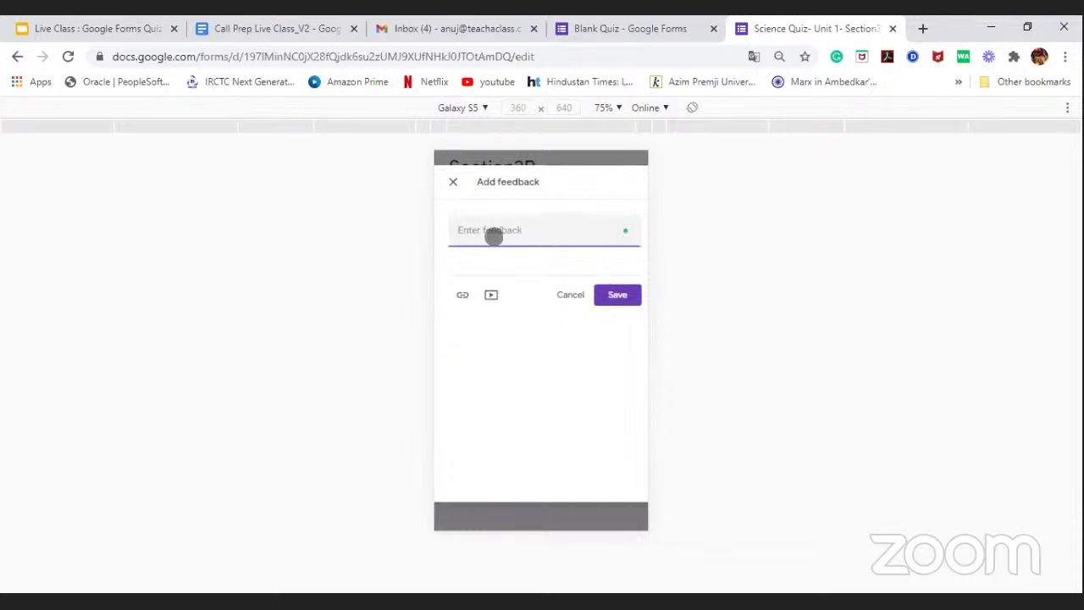
{"action": "type", "text": "Dear student, Thank you for your rr"}
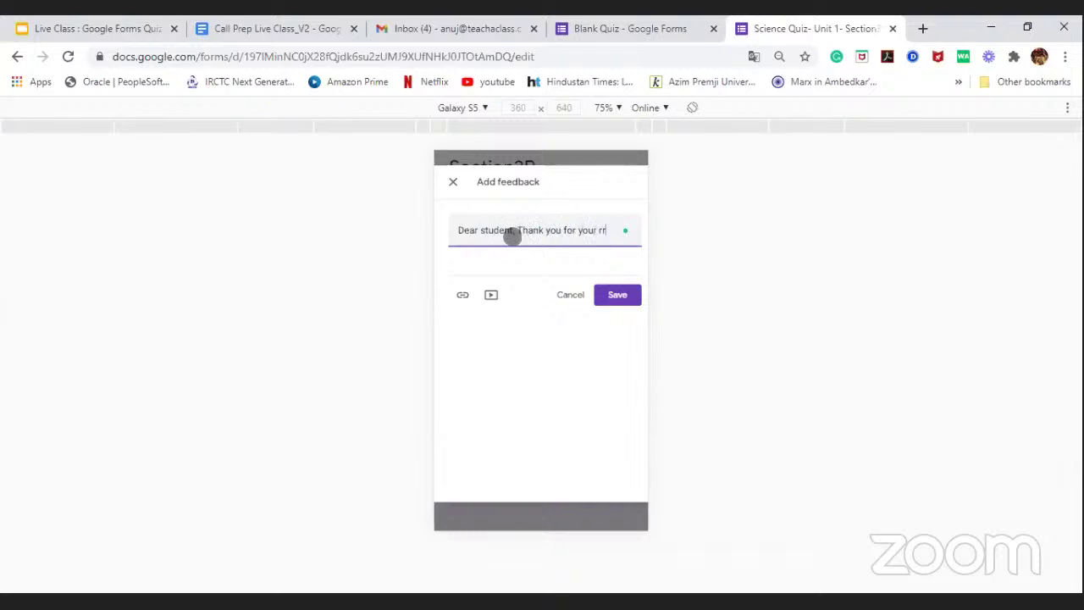
{"action": "key", "text": "BackSpace"}
{"action": "type", "text": "asnwer."}
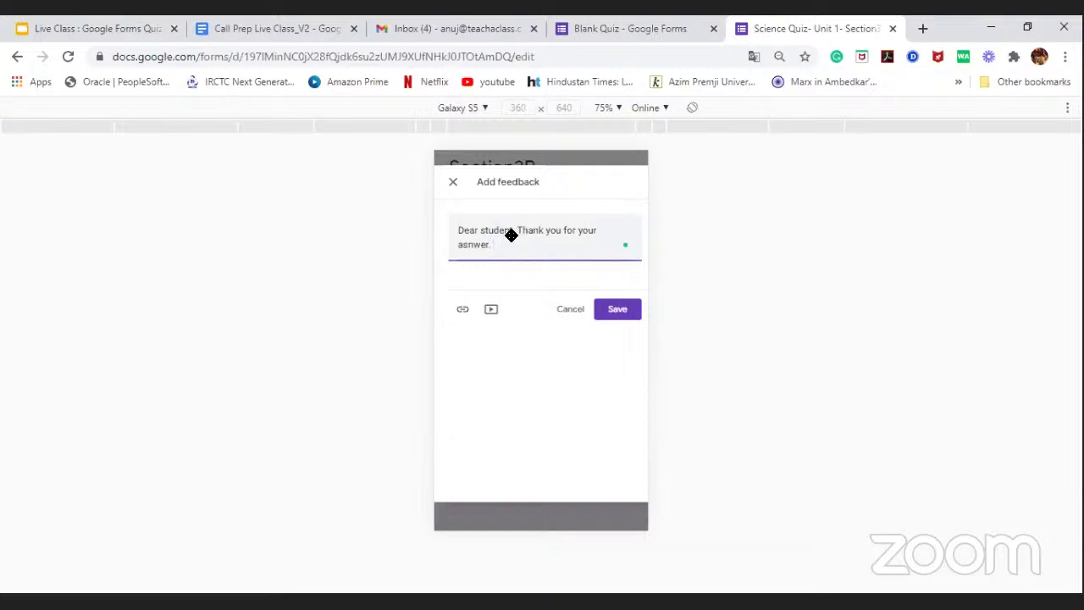
{"action": "type", "text": " this question need to be reviewed"}
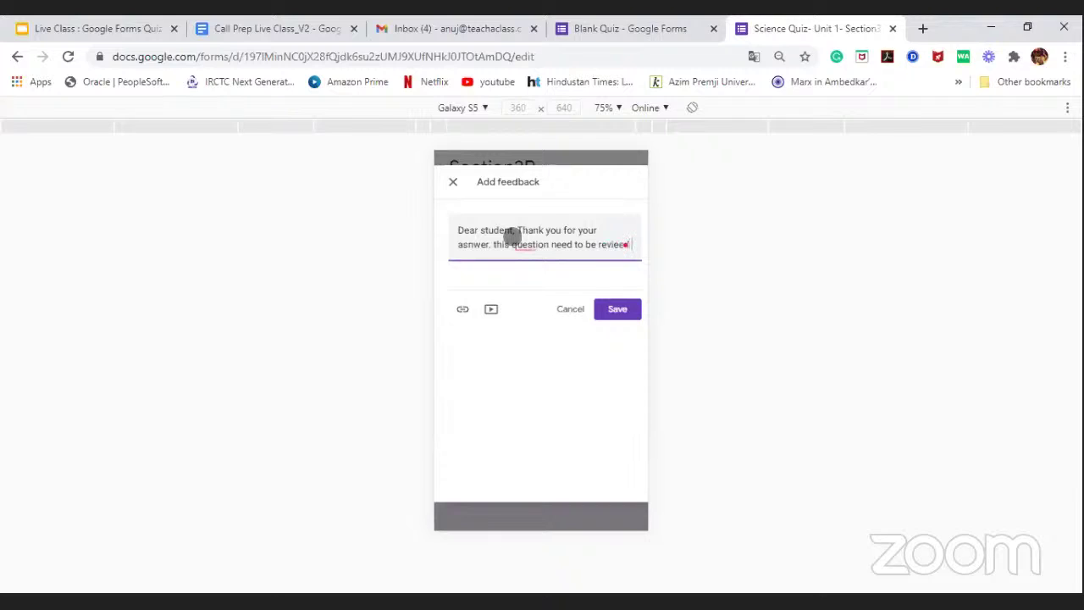
{"action": "type", "text": " manua"}
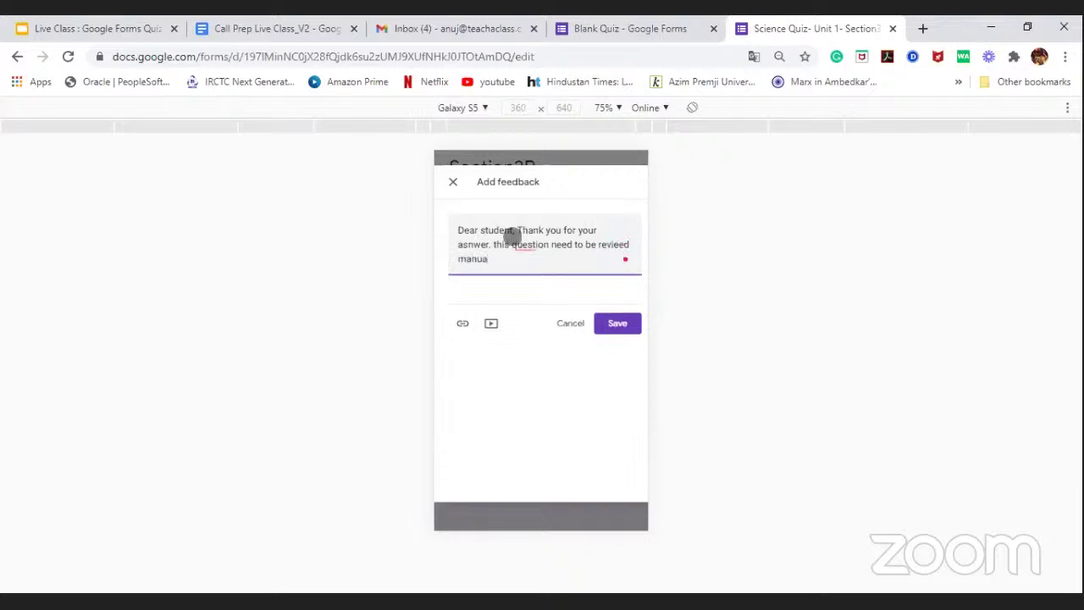
{"action": "type", "text": "ly"}
{"action": "right_click", "coordinate": [622, 244]}
{"action": "key", "text": "Escape"}
{"action": "left_click", "coordinate": [622, 244]}
{"action": "key", "text": "BackSpace"}
{"action": "key", "text": "BackSpace"}
{"action": "key", "text": "BackSpace"}
{"action": "type", "text": "iwed"}
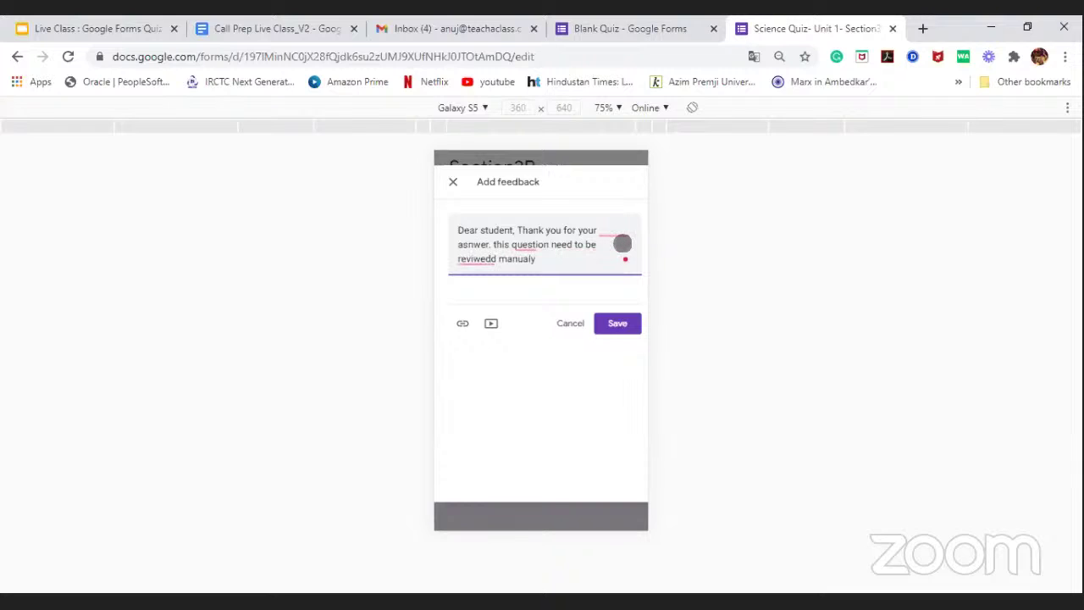
{"action": "key", "text": "BackSpace"}
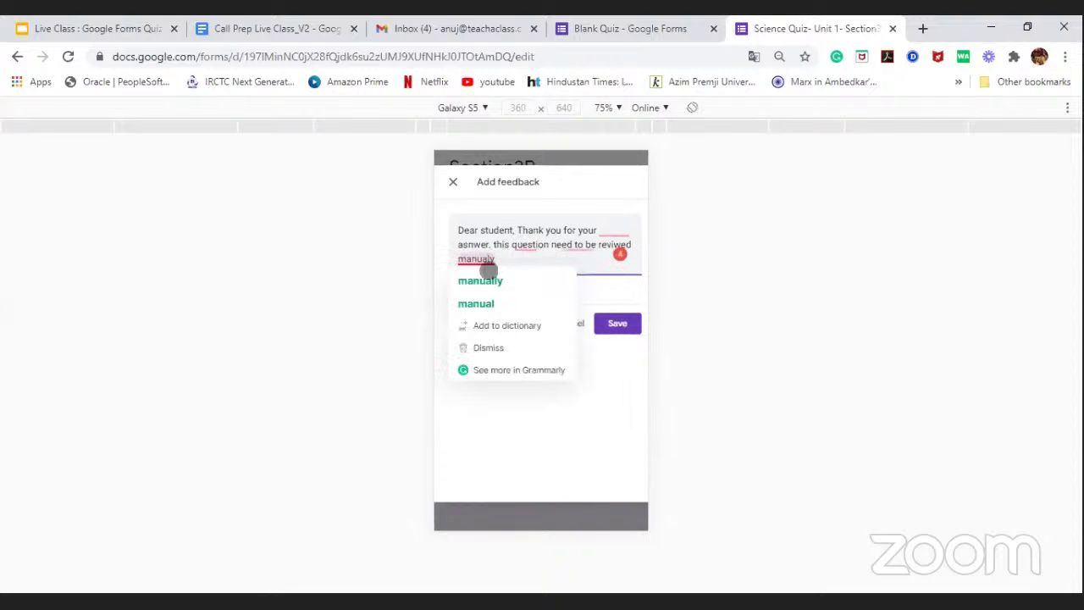
Step: Accept spelling corrections: 'manually', 'reviewed', 'needs' and 'answer'
{"action": "left_click", "coordinate": [480, 280]}
{"action": "mouse_move", "coordinate": [574, 246]}
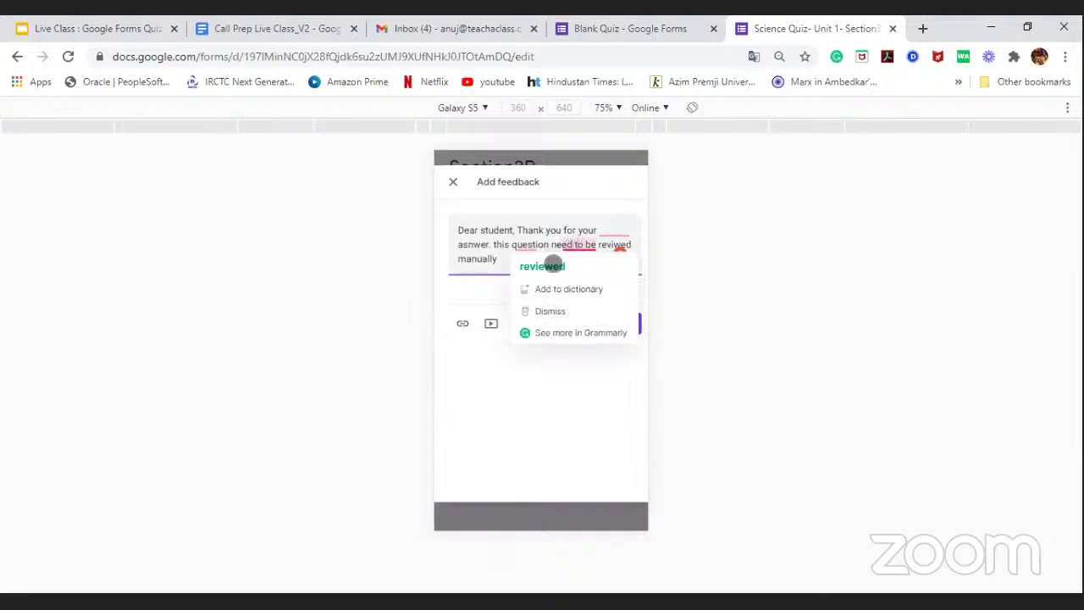
{"action": "left_click", "coordinate": [552, 264]}
{"action": "mouse_move", "coordinate": [522, 245]}
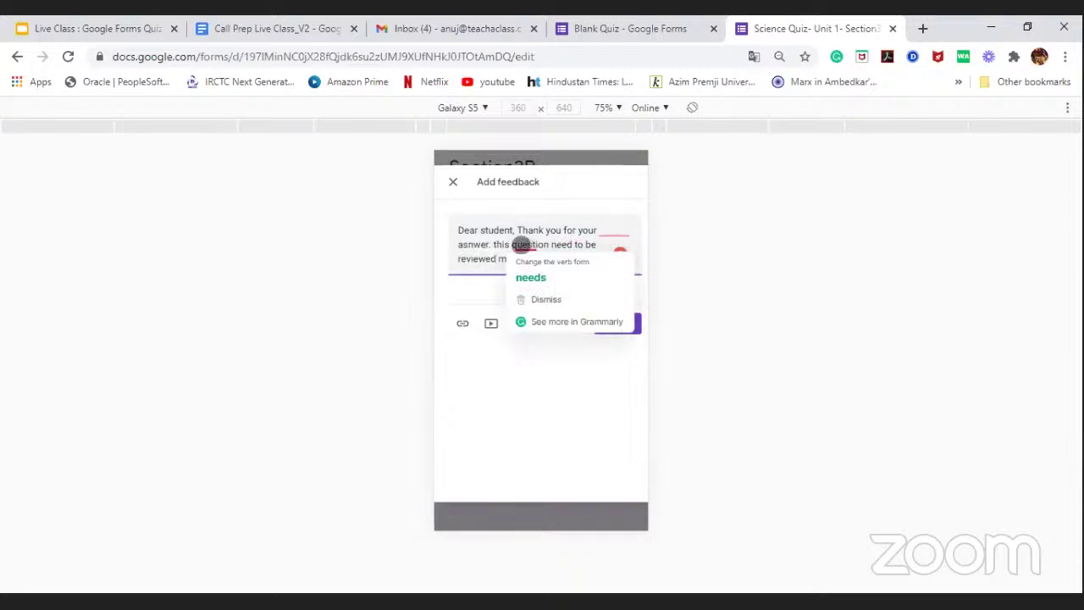
{"action": "left_click", "coordinate": [531, 278]}
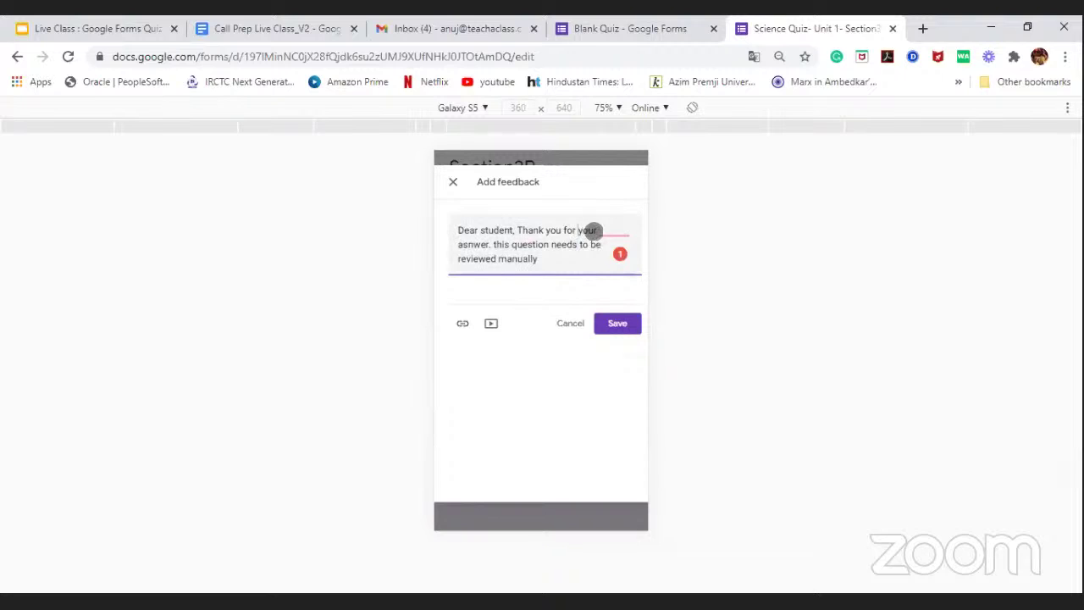
{"action": "mouse_move", "coordinate": [605, 230]}
{"action": "left_click", "coordinate": [551, 250]}
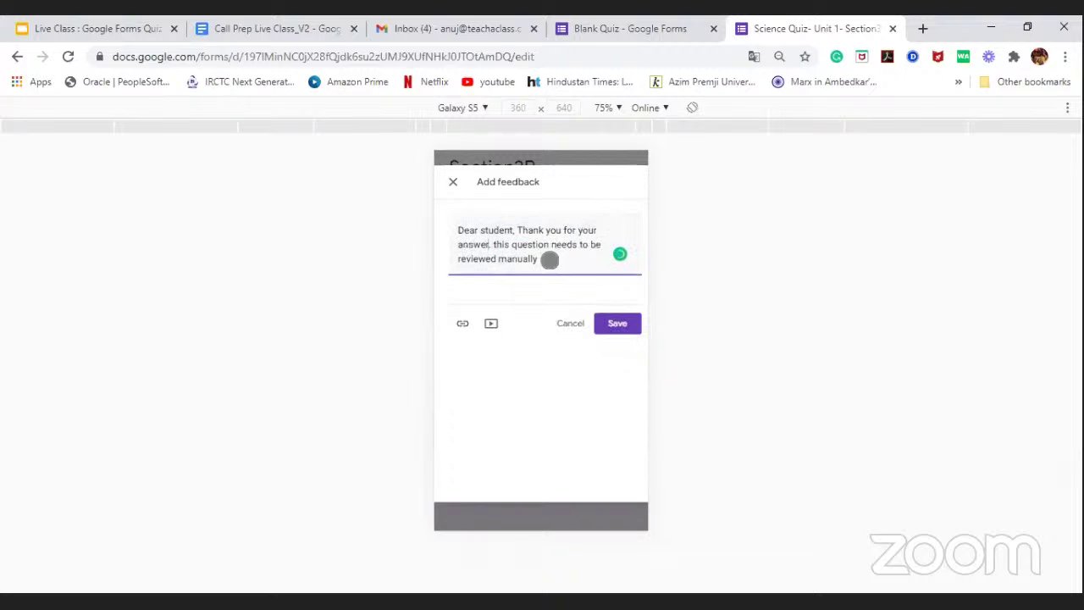
Step: Append '. and your marks will get updated soon' to the feedback
{"action": "left_click", "coordinate": [549, 261]}
{"action": "type", "text": "."}
{"action": "type", "text": " and"}
{"action": "type", "text": " your ame"}
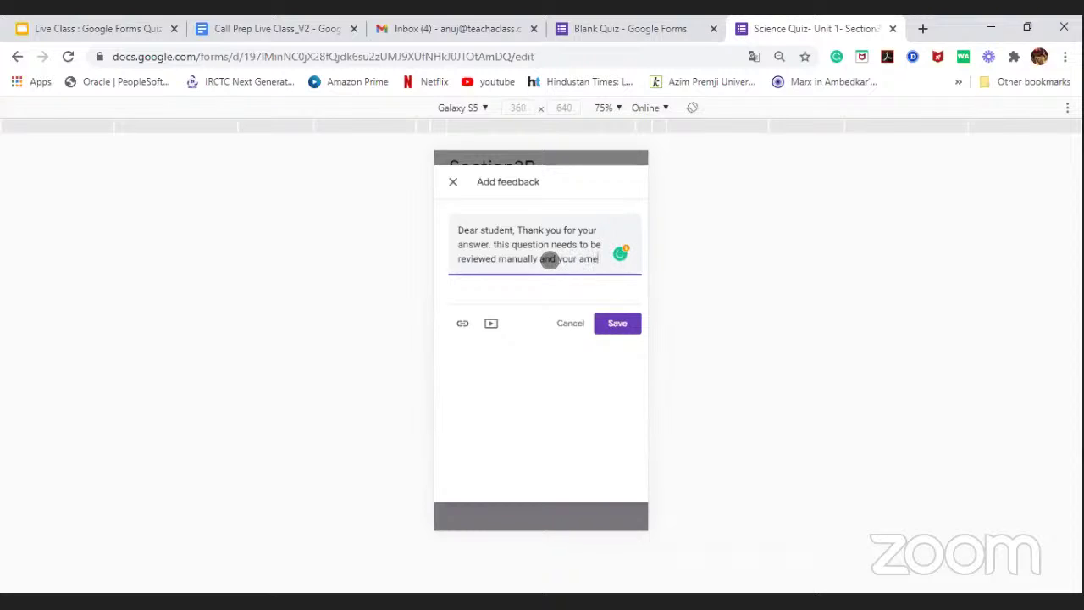
{"action": "type", "text": "k"}
{"action": "key", "text": "BackSpace"}
{"action": "key", "text": "BackSpace"}
{"action": "key", "text": "BackSpace"}
{"action": "key", "text": "BackSpace"}
{"action": "type", "text": "marks will get update"}
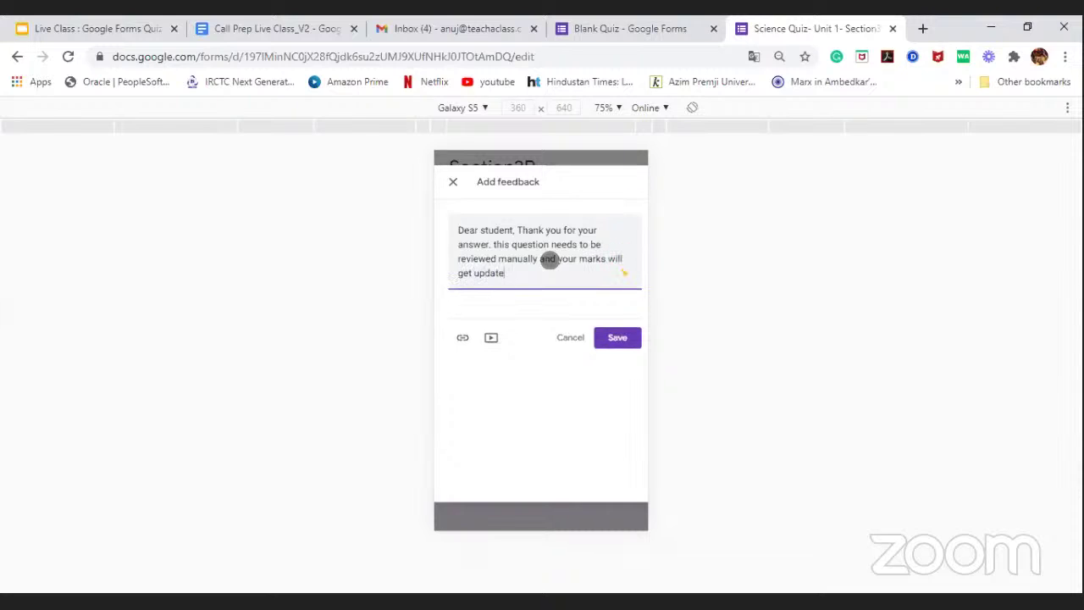
{"action": "type", "text": "d soon."}
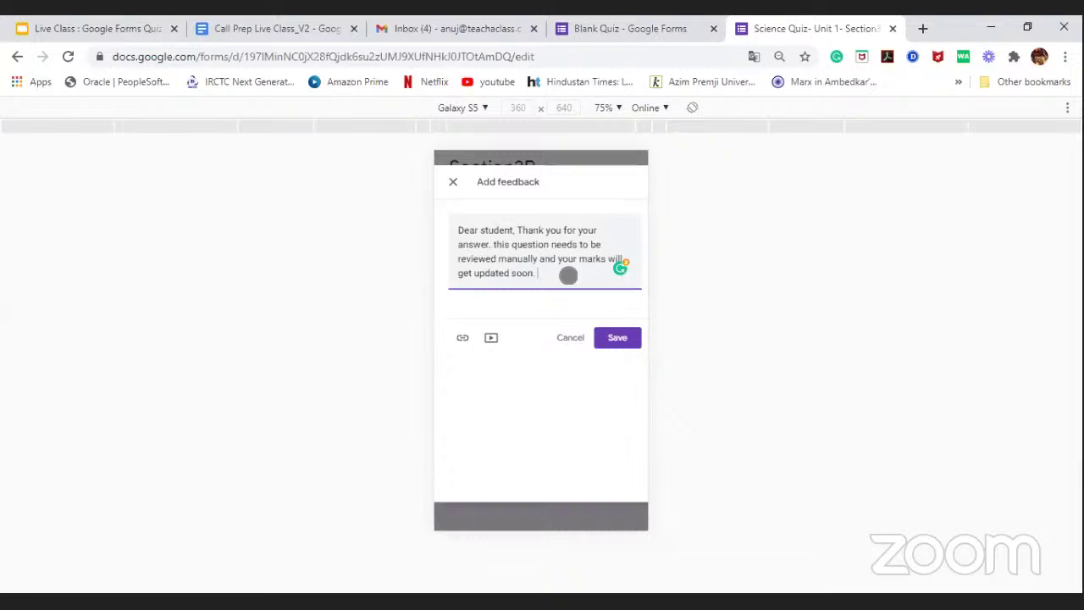
Step: Add the sentence pointing students to the concept link below, correcting it to 'meanwhile'
{"action": "type", "text": "While"}
{"action": "key", "text": "BackSpace"}
{"action": "key", "text": "BackSpace"}
{"action": "key", "text": "BackSpace"}
{"action": "key", "text": "BackSpace"}
{"action": "key", "text": "BackSpace"}
{"action": "type", "text": "For a mean while you ca"}
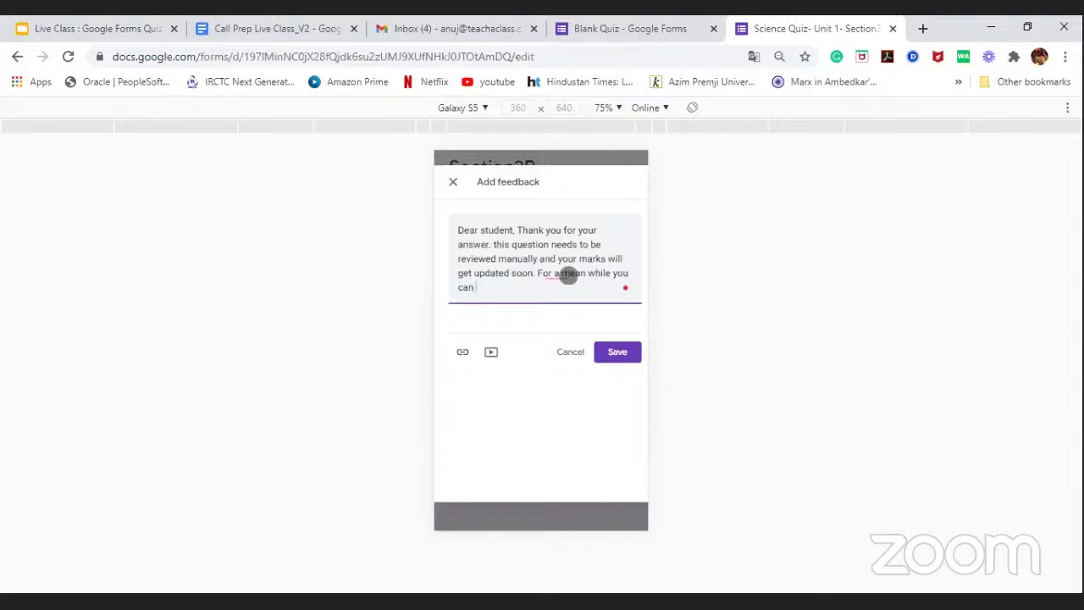
{"action": "type", "text": "n "}
{"action": "type", "text": "j"}
{"action": "type", "text": "o throu"}
{"action": "type", "text": "ghthe"}
{"action": "type", "text": "he concep"}
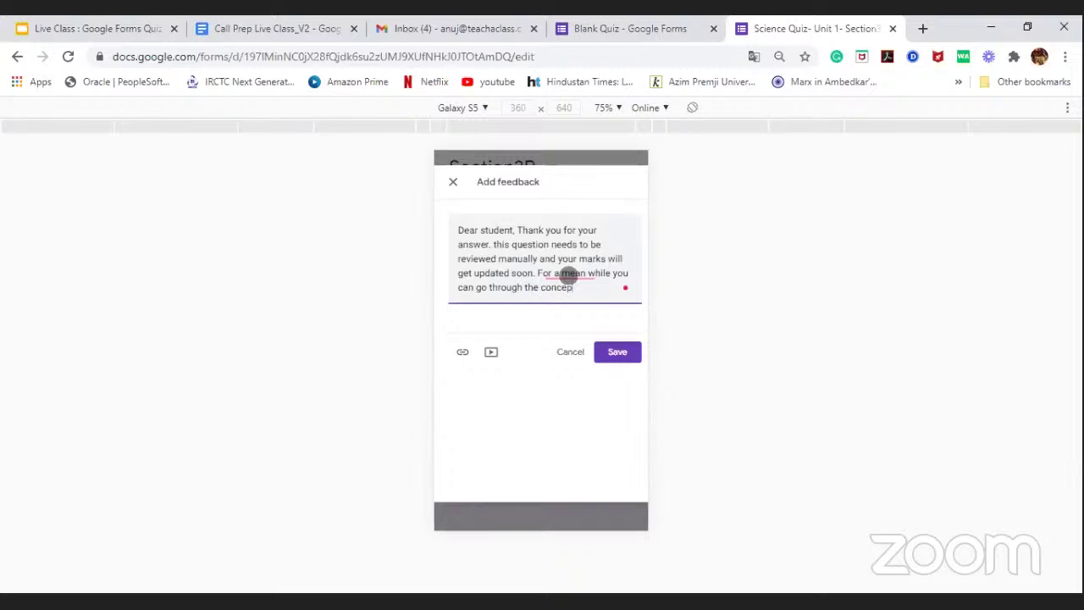
{"action": "type", "text": "t link which has been sha"}
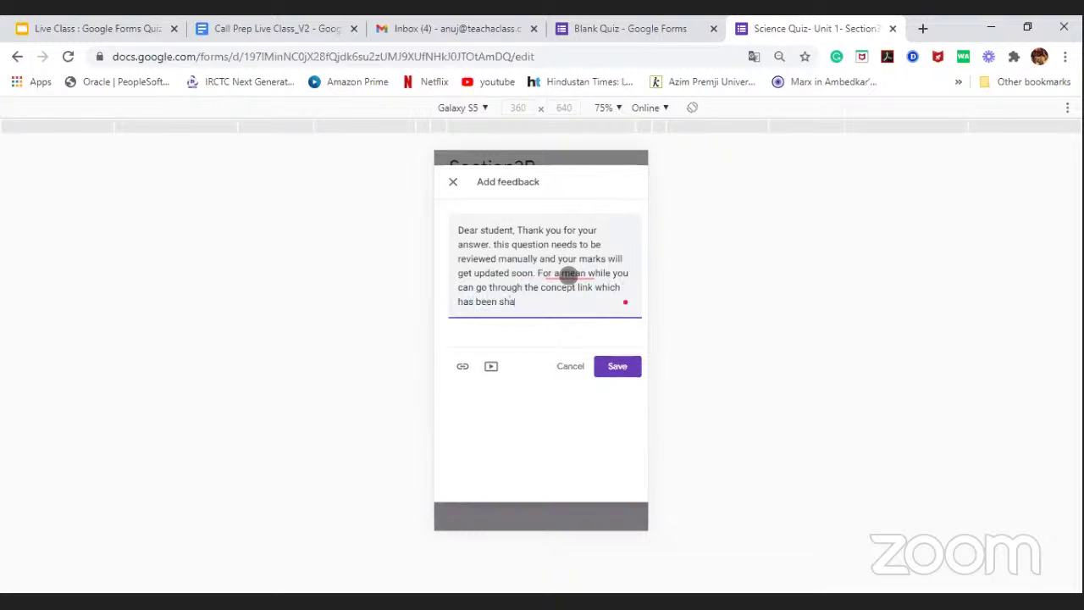
{"action": "type", "text": "red below to revise the p"}
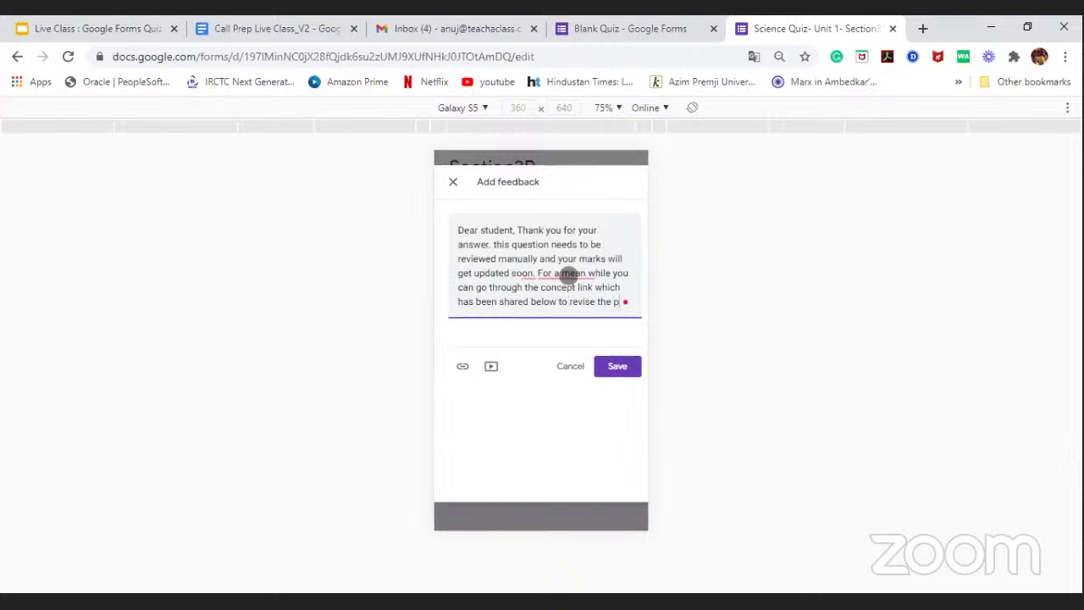
{"action": "type", "text": "hotosynthe"}
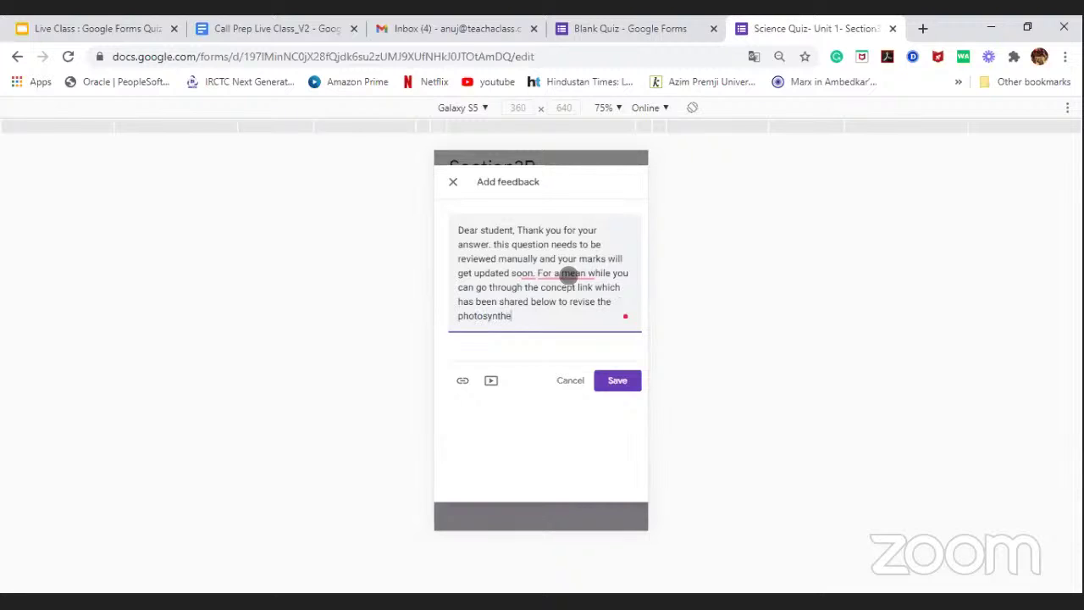
{"action": "type", "text": "sis conceot"}
{"action": "type", "text": "pt"}
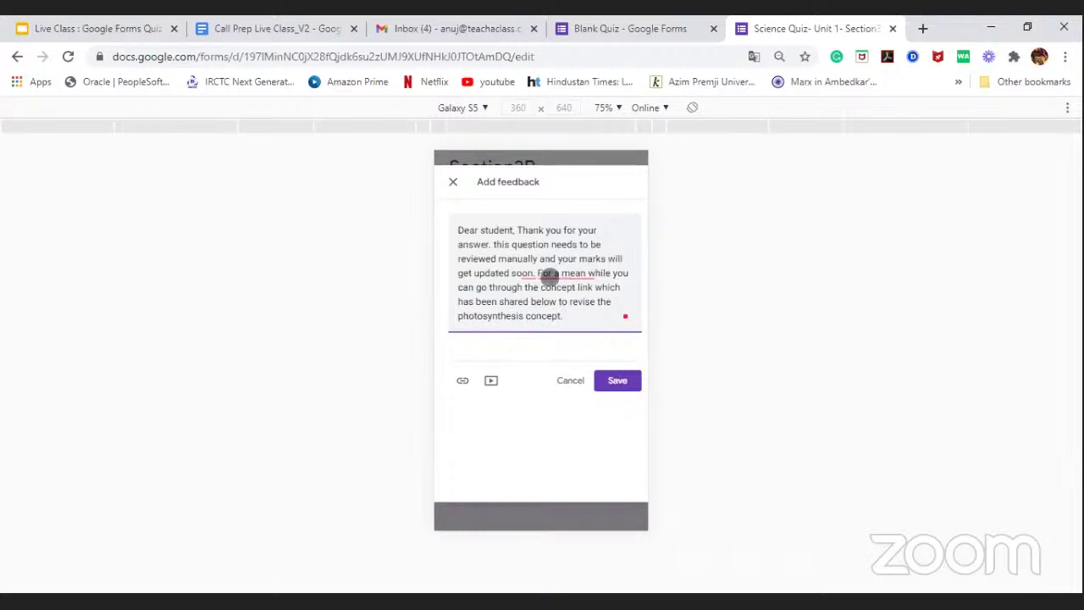
{"action": "mouse_move", "coordinate": [550, 274]}
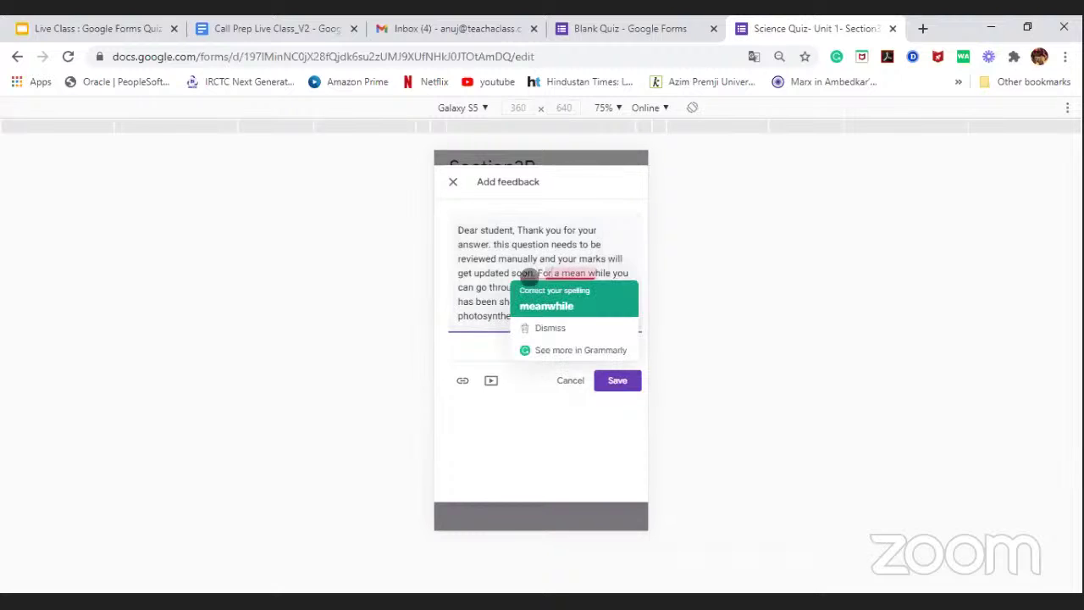
{"action": "left_click", "coordinate": [547, 306]}
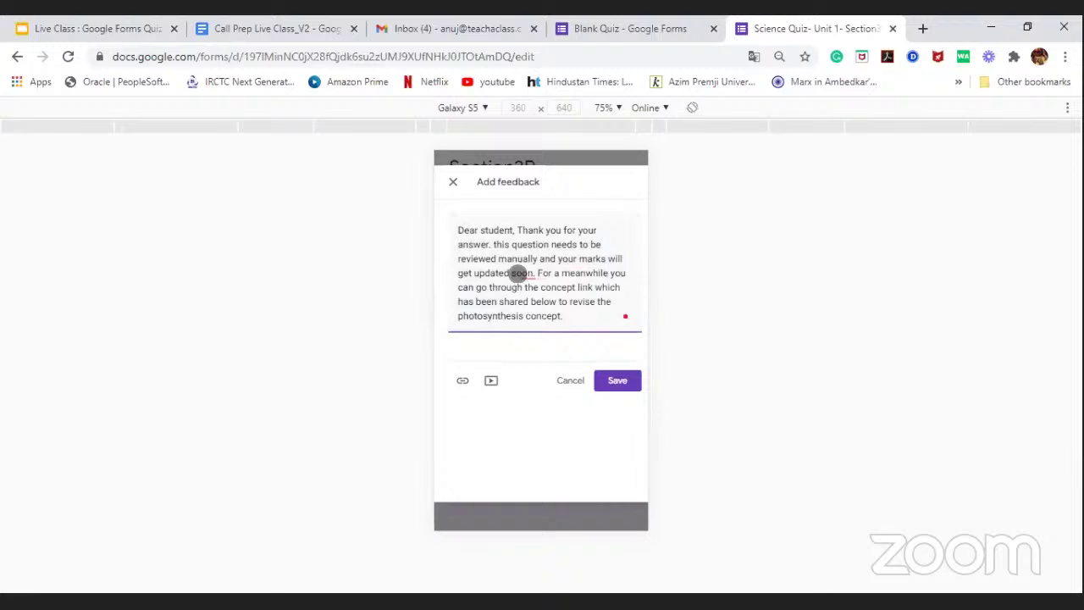
{"action": "mouse_move", "coordinate": [575, 275]}
{"action": "left_click", "coordinate": [553, 306]}
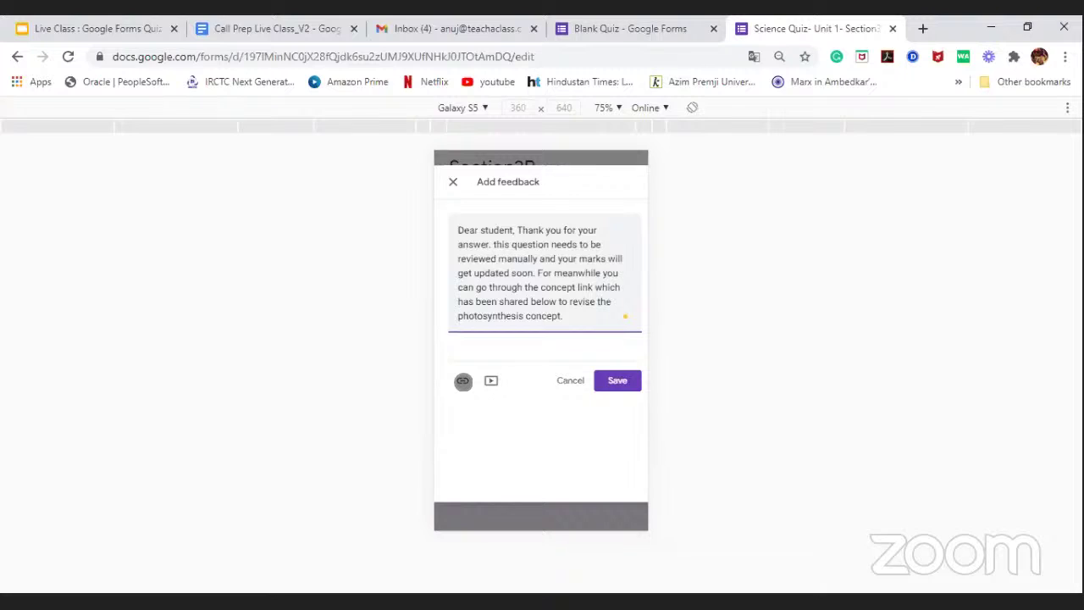
Step: Insert the pasted menti.com URL as a link with display text 'Photosynthesis'
{"action": "left_click", "coordinate": [463, 380]}
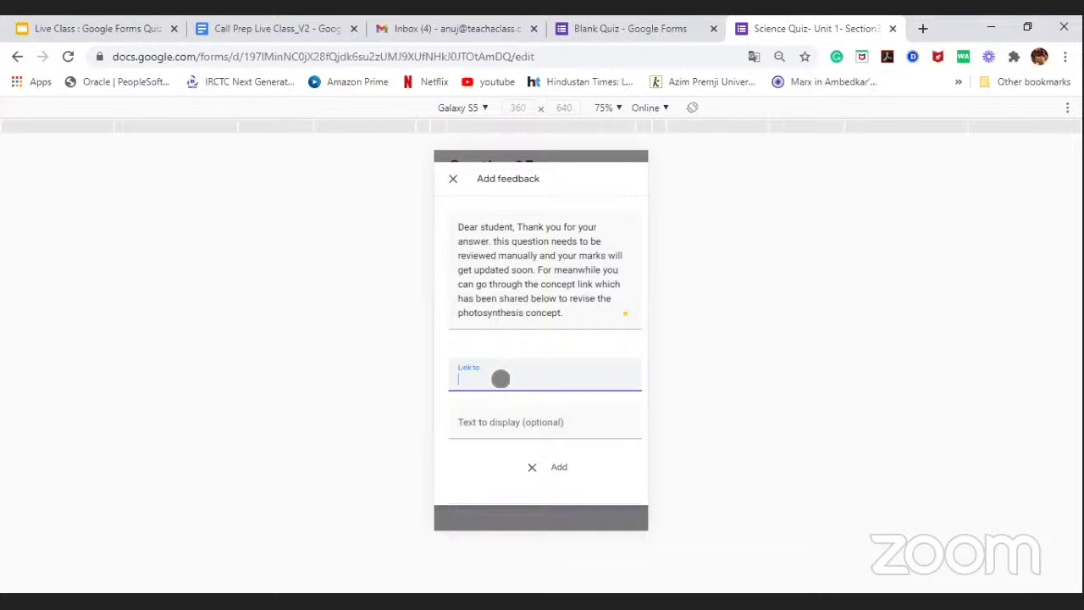
{"action": "key", "text": "Tab"}
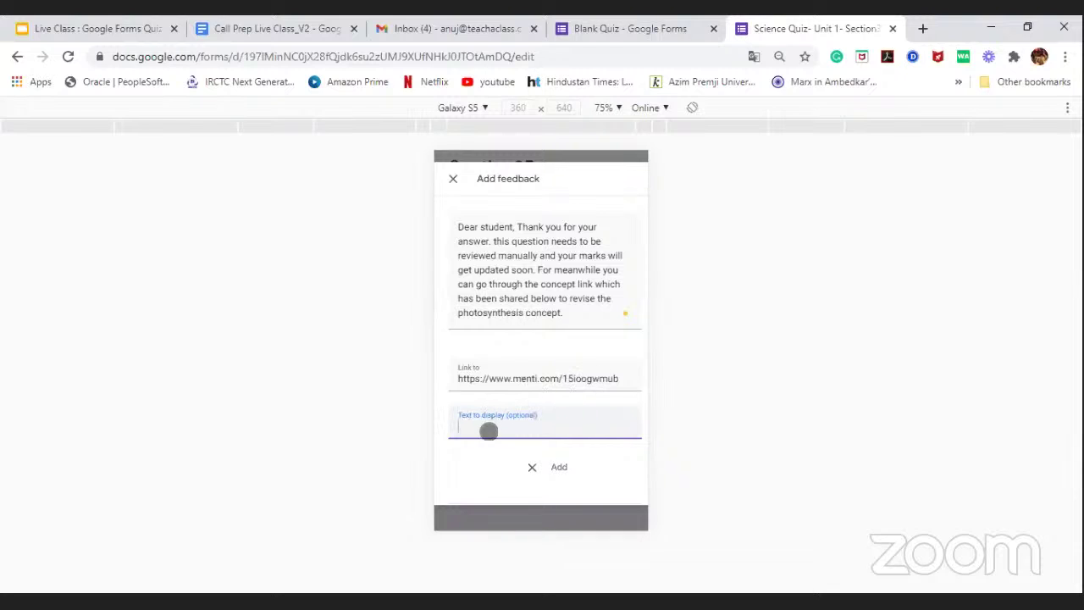
{"action": "right_click", "coordinate": [490, 425]}
{"action": "left_click", "coordinate": [551, 237]}
{"action": "left_click", "coordinate": [559, 467]}
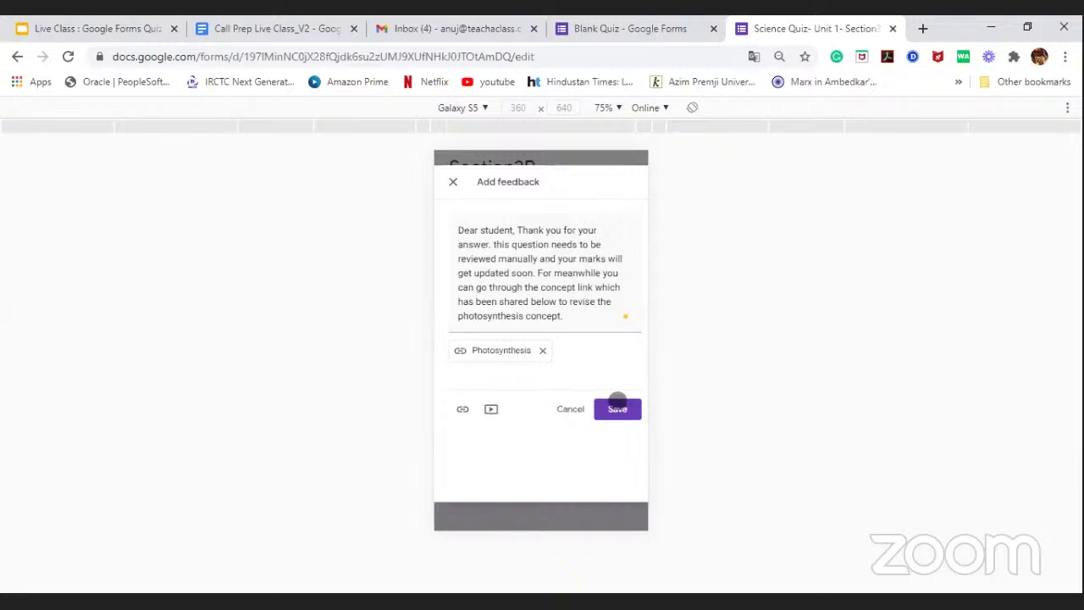
Step: Save the feedback and scroll the answer key to check the Photosynthesis link appears
{"action": "left_click", "coordinate": [618, 412]}
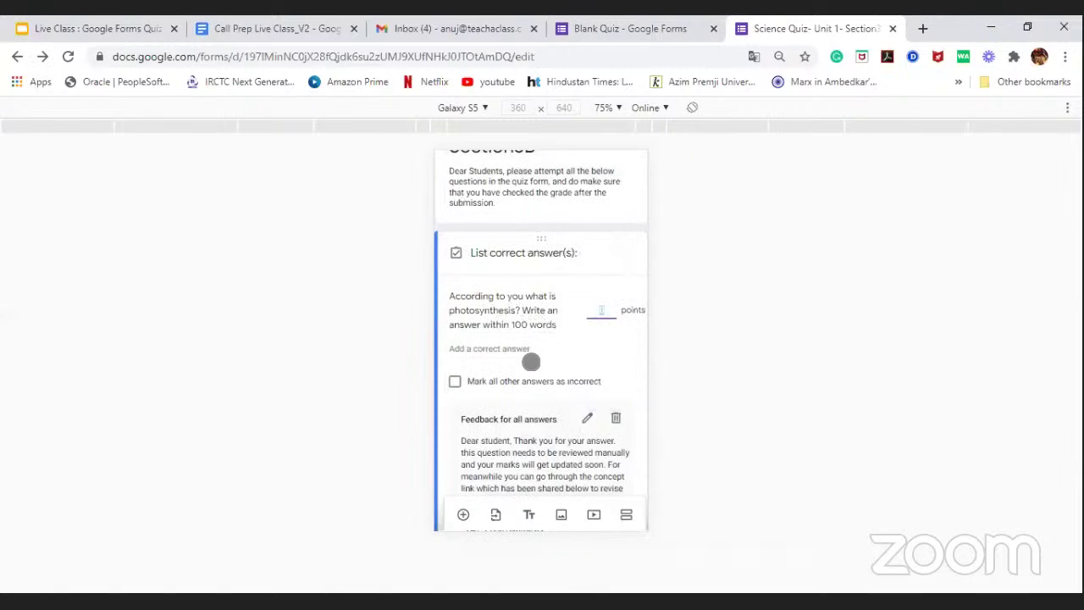
{"action": "scroll", "coordinate": [531, 361], "scroll_direction": "down", "scroll_amount": 4}
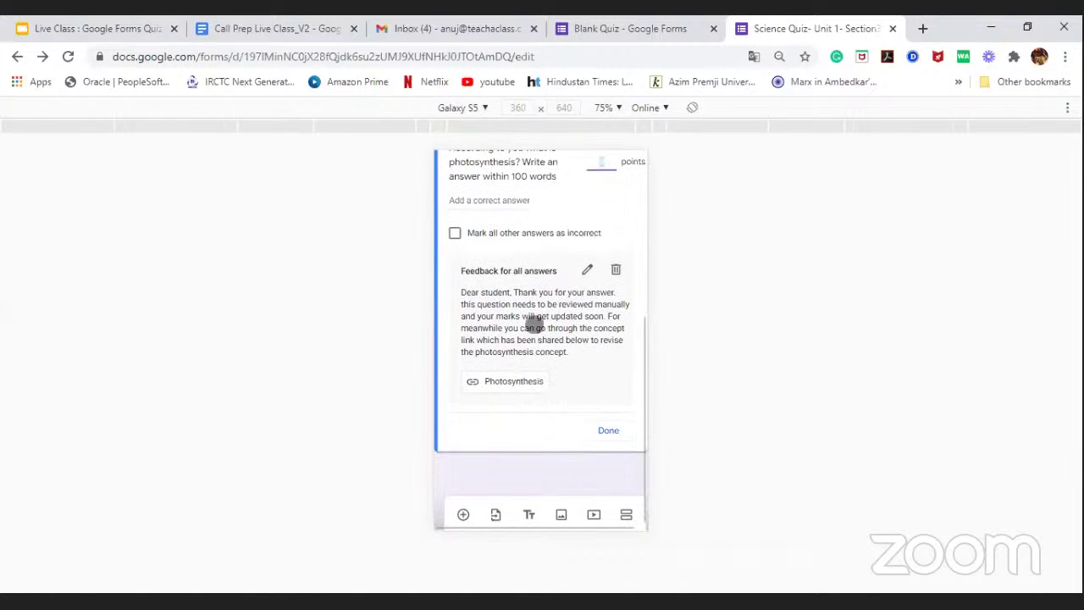
{"action": "scroll", "coordinate": [539, 318], "scroll_direction": "down", "scroll_amount": 1}
{"action": "scroll", "coordinate": [542, 296], "scroll_direction": "up", "scroll_amount": 3}
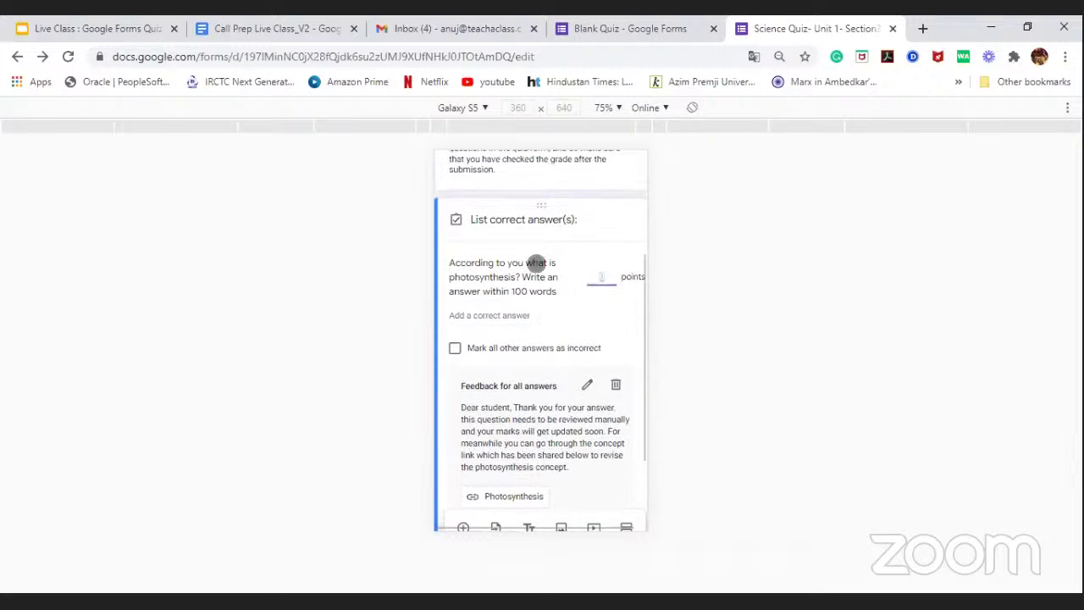
{"action": "scroll", "coordinate": [534, 301], "scroll_direction": "down", "scroll_amount": 3}
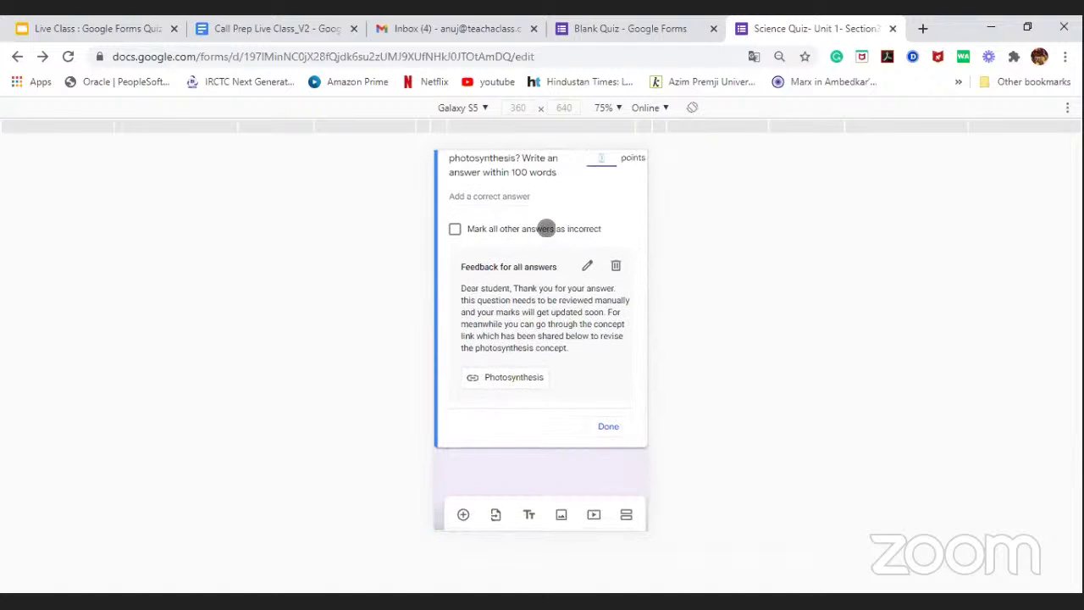
{"action": "scroll", "coordinate": [540, 288], "scroll_direction": "up", "scroll_amount": 3}
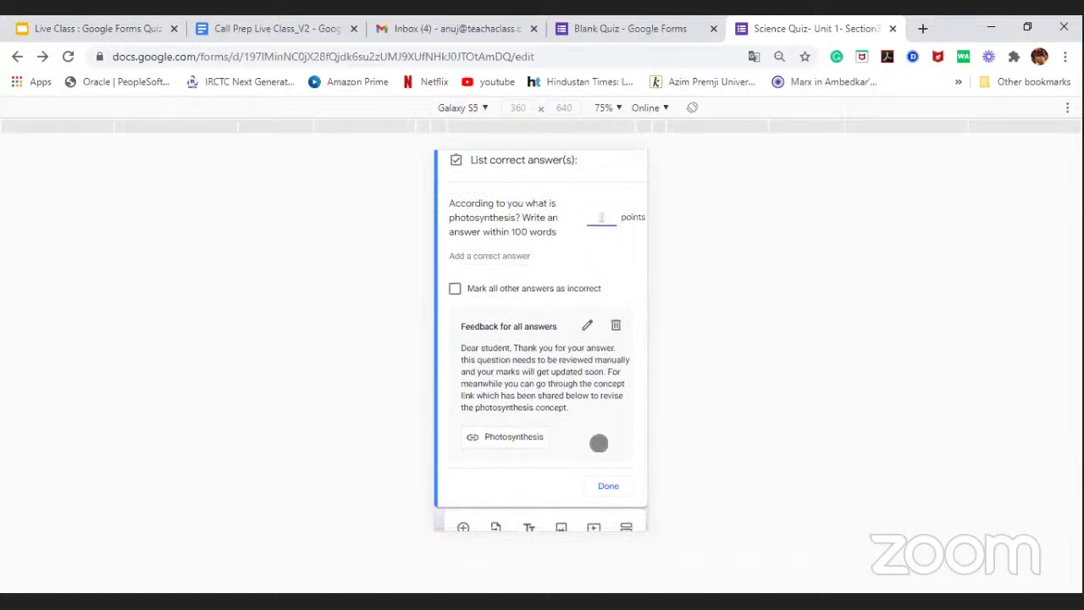
{"action": "scroll", "coordinate": [599, 440], "scroll_direction": "down", "scroll_amount": 3}
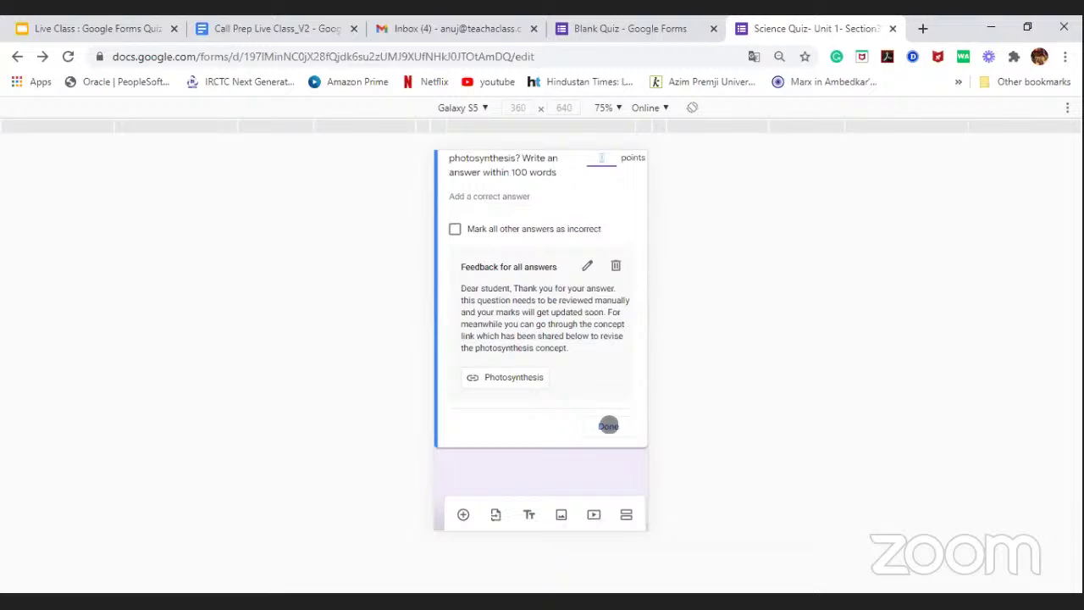
Step: Finish the answer key and turn on Required for the photosynthesis question
{"action": "left_click", "coordinate": [608, 426]}
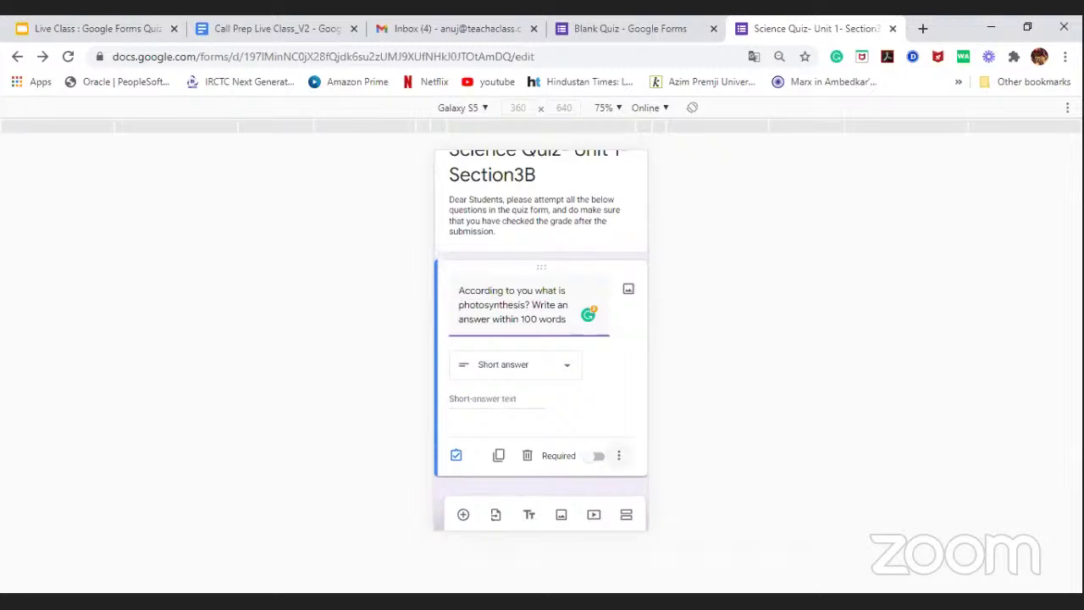
{"action": "left_click", "coordinate": [598, 456]}
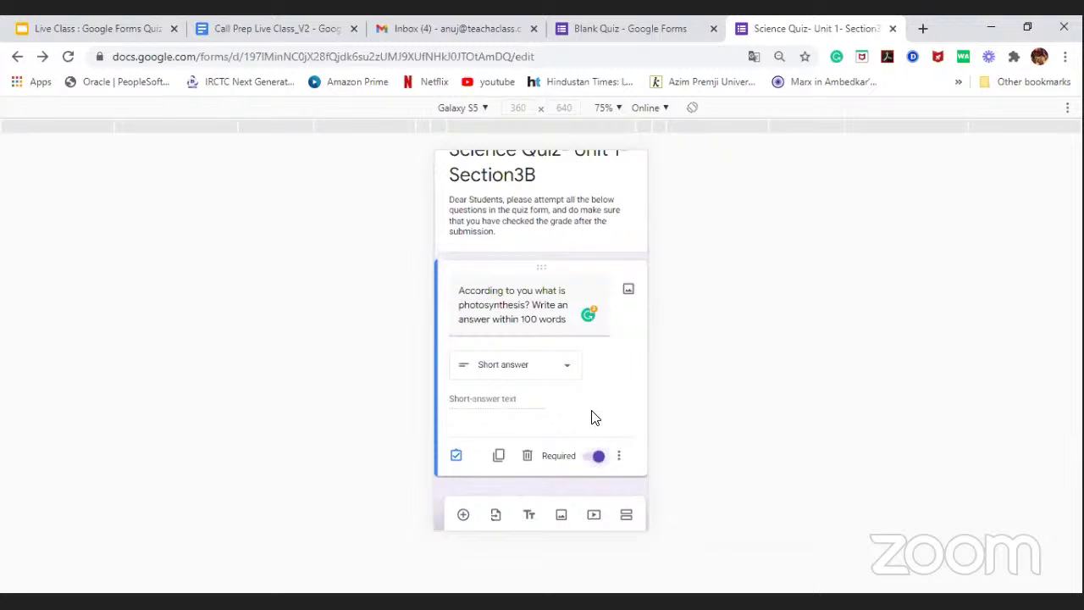
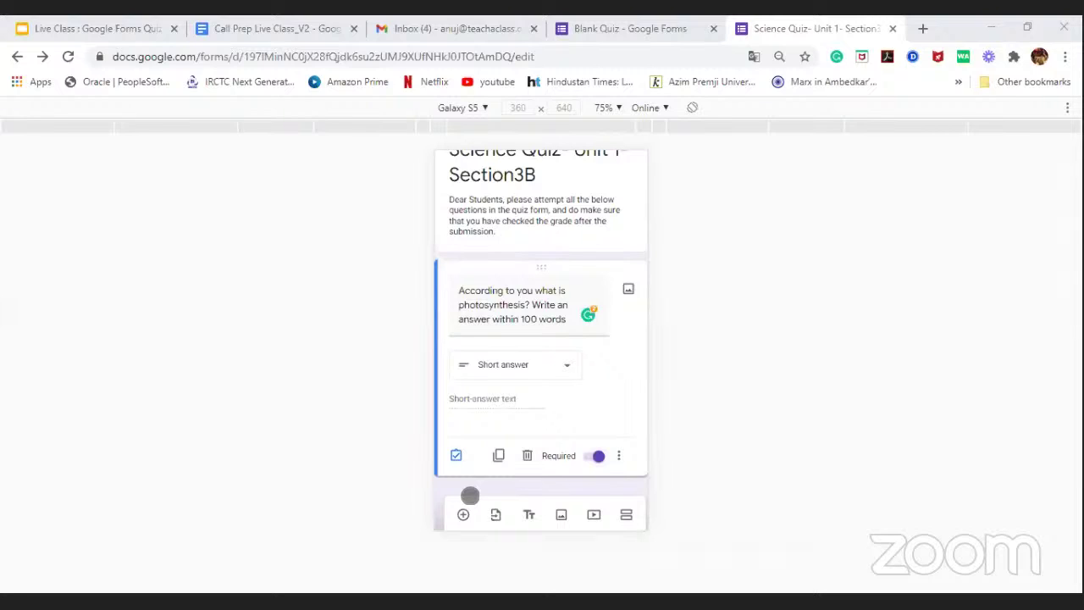
Step: Return to the Science Quiz form and add a new question after the photosynthesis question
{"action": "left_click", "coordinate": [613, 25]}
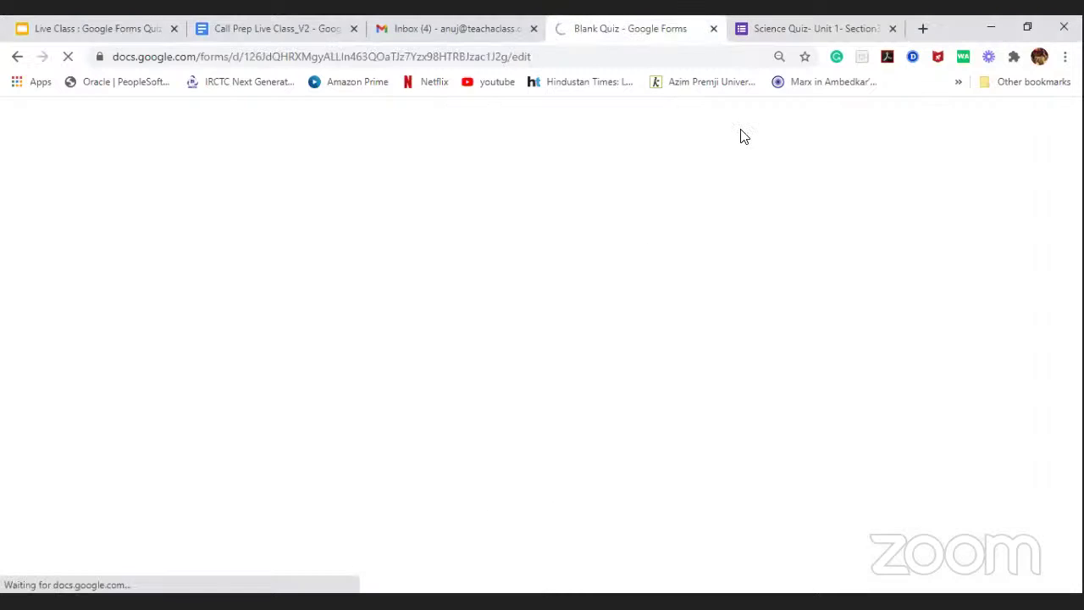
{"action": "left_click", "coordinate": [775, 29]}
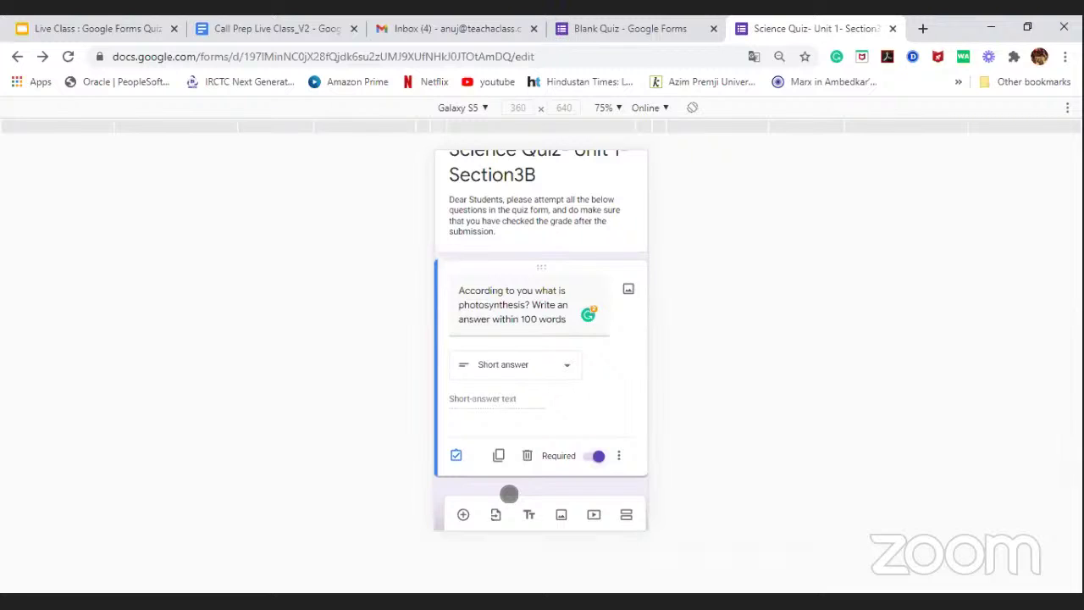
{"action": "left_click", "coordinate": [463, 514]}
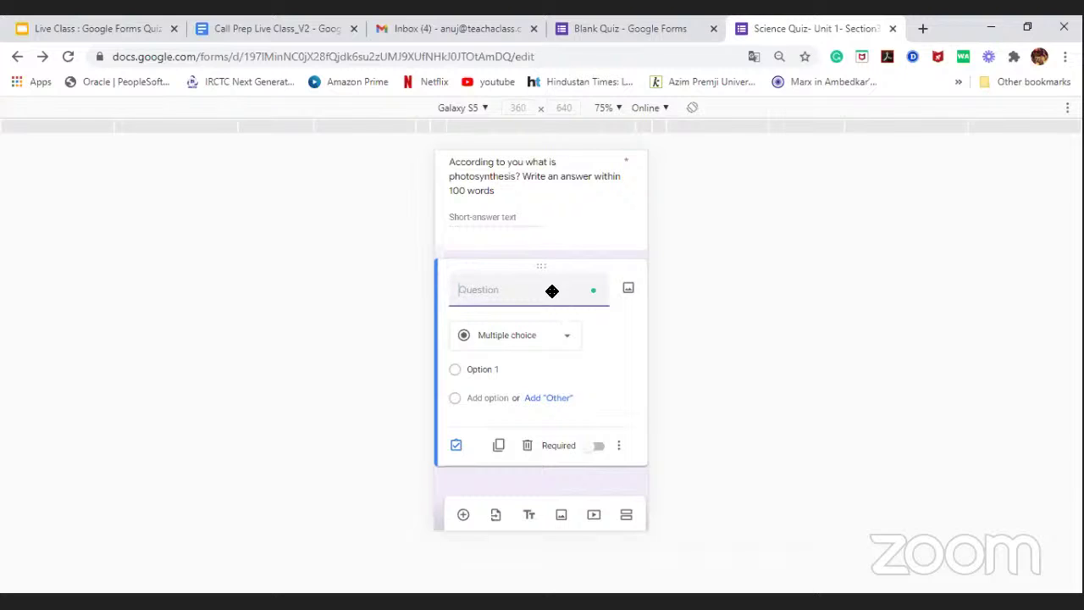
Step: Title the new multiple-choice question 'Lion is _____ animal?'
{"action": "type", "text": "Loin"}
{"action": "key", "text": "BackSpace"}
{"action": "key", "text": "BackSpace"}
{"action": "key", "text": "BackSpace"}
{"action": "type", "text": "ion is ______"}
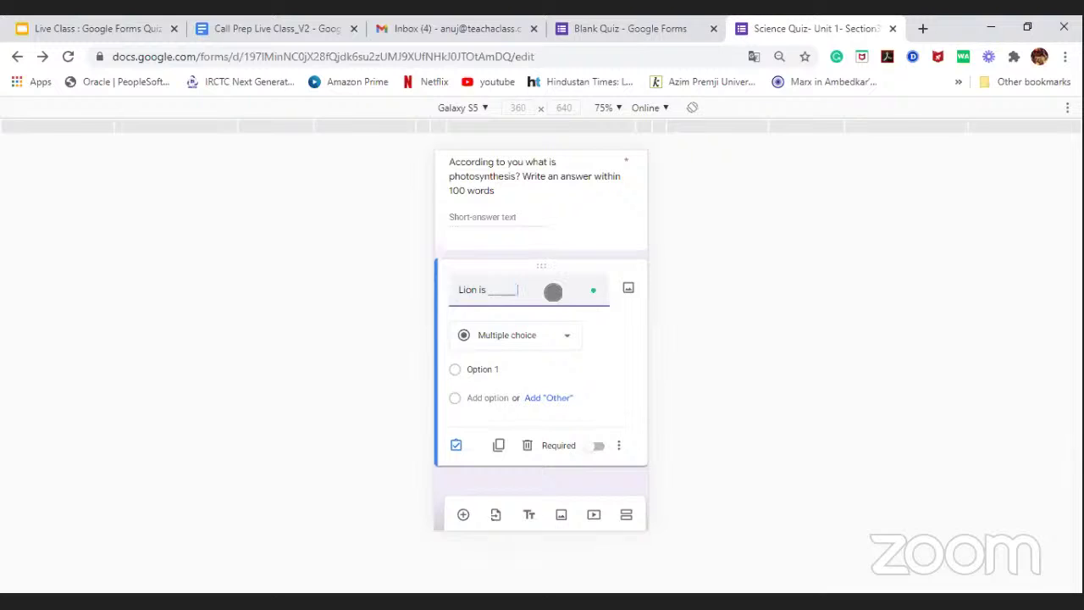
{"action": "type", "text": " ania"}
{"action": "key", "text": "BackSpace"}
{"action": "type", "text": "mal?"}
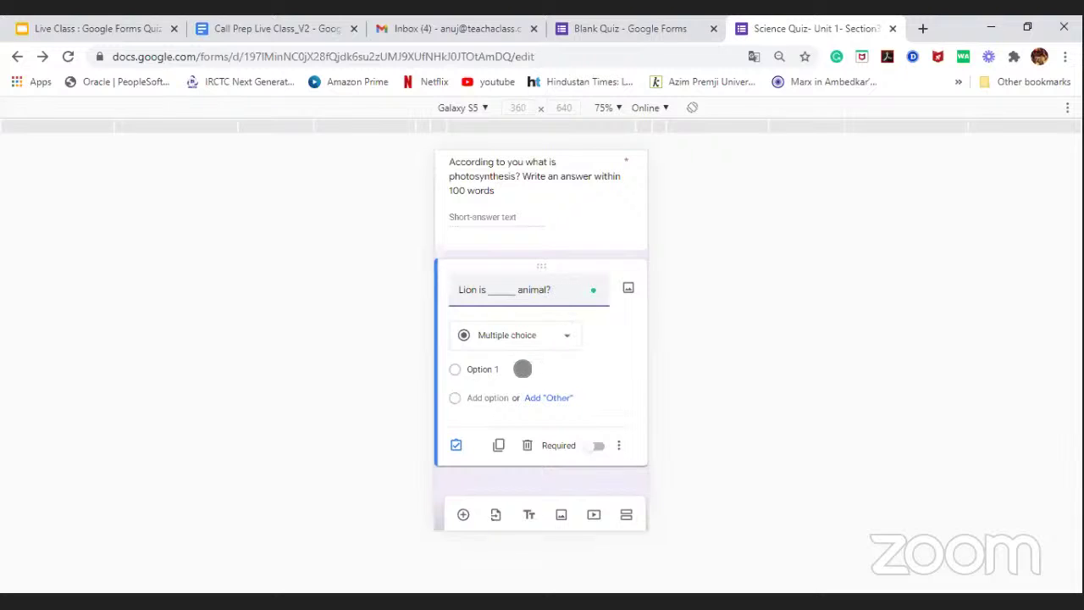
{"action": "left_click", "coordinate": [479, 370]}
Step: Enter the first three options: Herbivores, Omnivores and Carnivorous
{"action": "key", "text": "BackSpace"}
{"action": "type", "text": "Herb"}
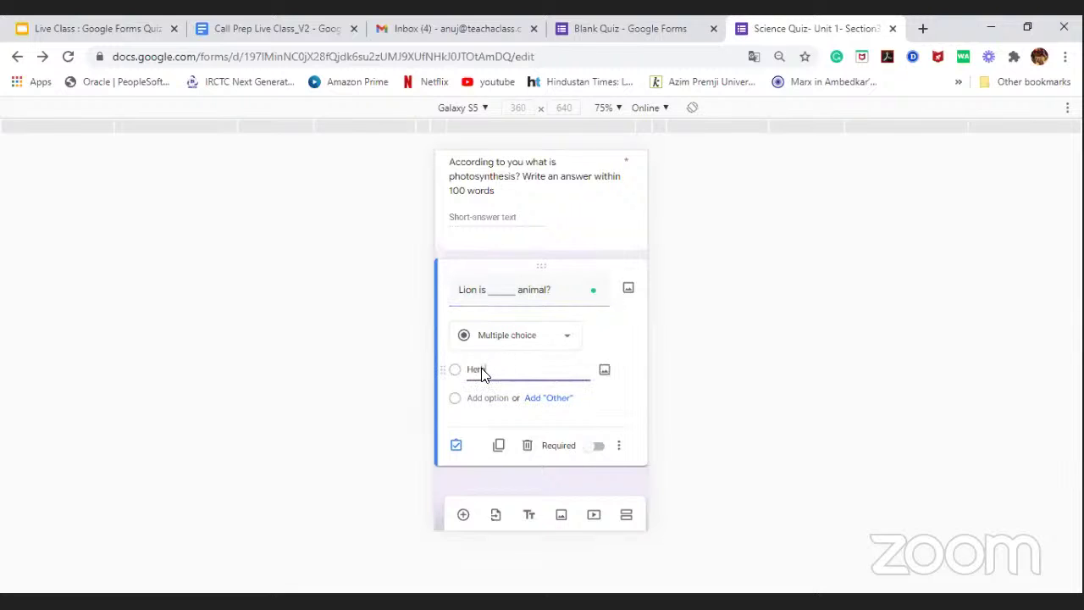
{"action": "type", "text": "ivores"}
{"action": "left_click", "coordinate": [483, 400]}
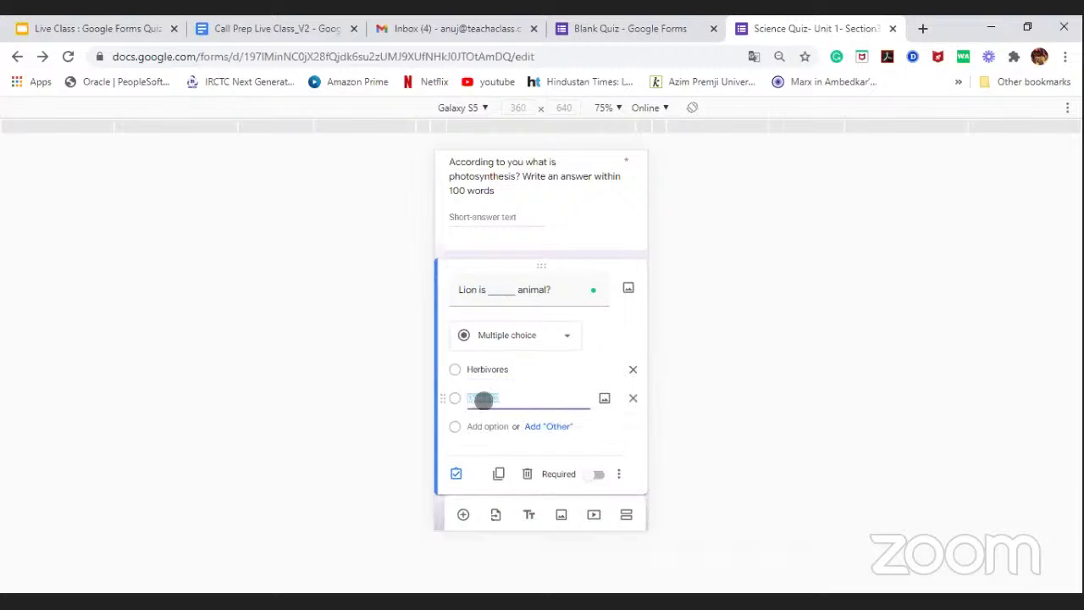
{"action": "type", "text": "Omnivores"}
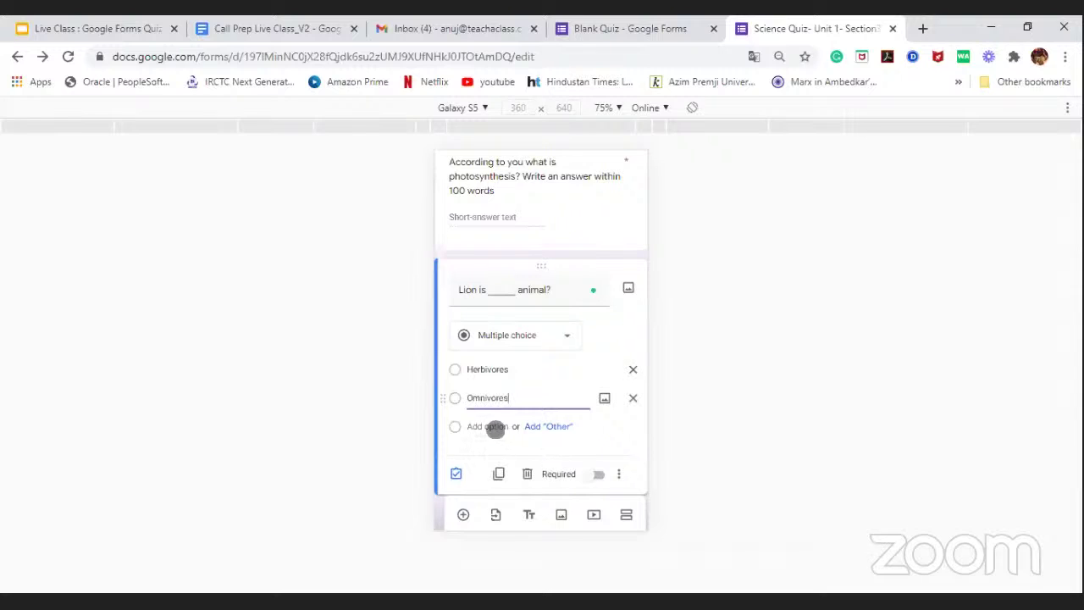
{"action": "left_click", "coordinate": [495, 427]}
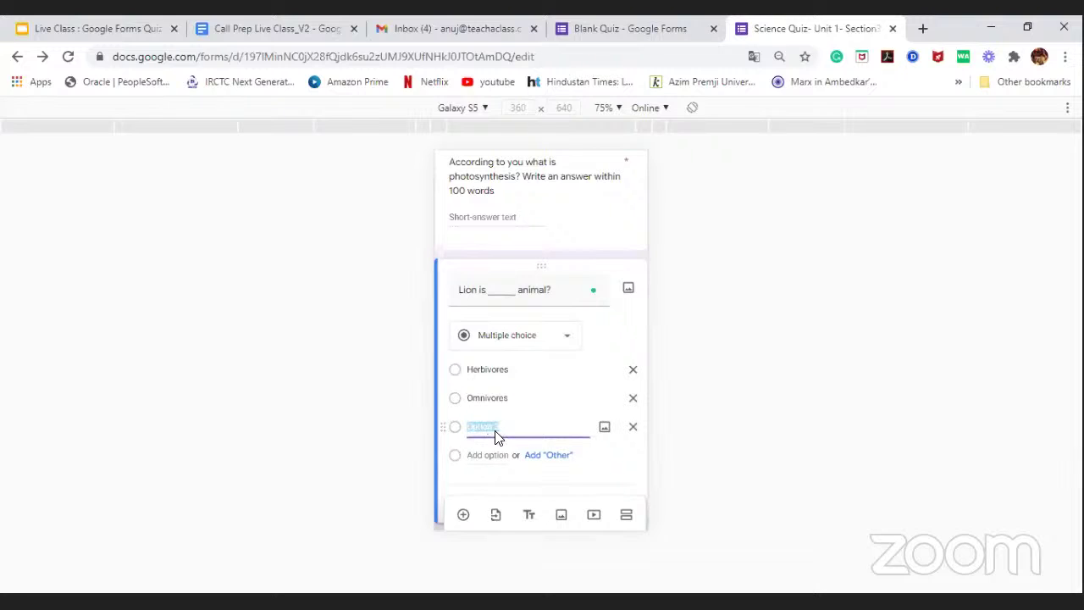
{"action": "left_click", "coordinate": [496, 429]}
{"action": "type", "text": "Carnivorous"}
Step: Correct the first two options to Herbivorous and Omnivorous
{"action": "double_click", "coordinate": [532, 369]}
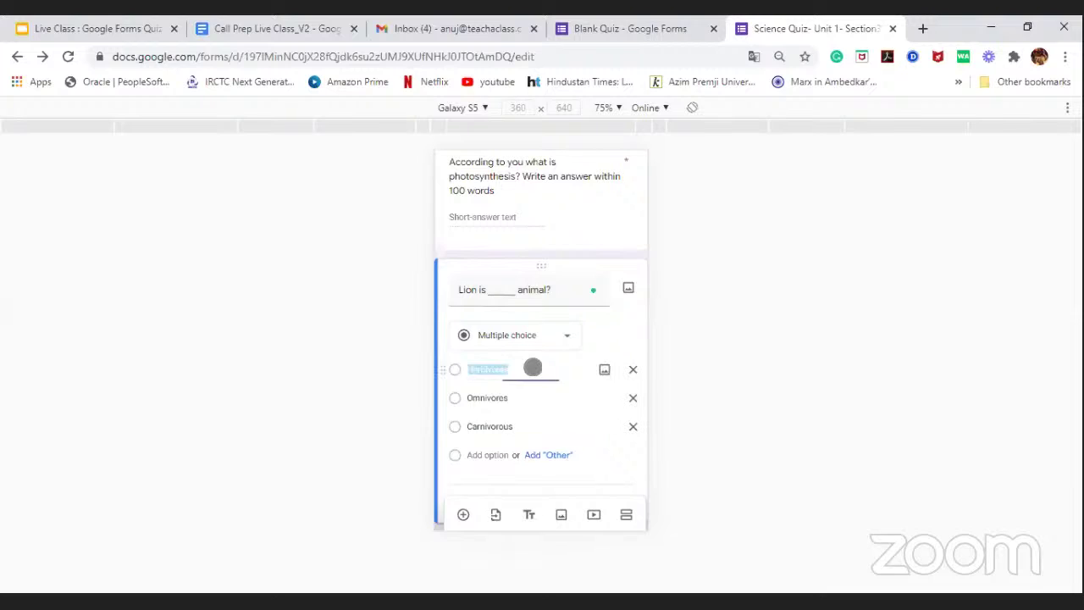
{"action": "left_click", "coordinate": [532, 368]}
{"action": "key", "text": "BackSpace"}
{"action": "key", "text": "BackSpace"}
{"action": "type", "text": "ous"}
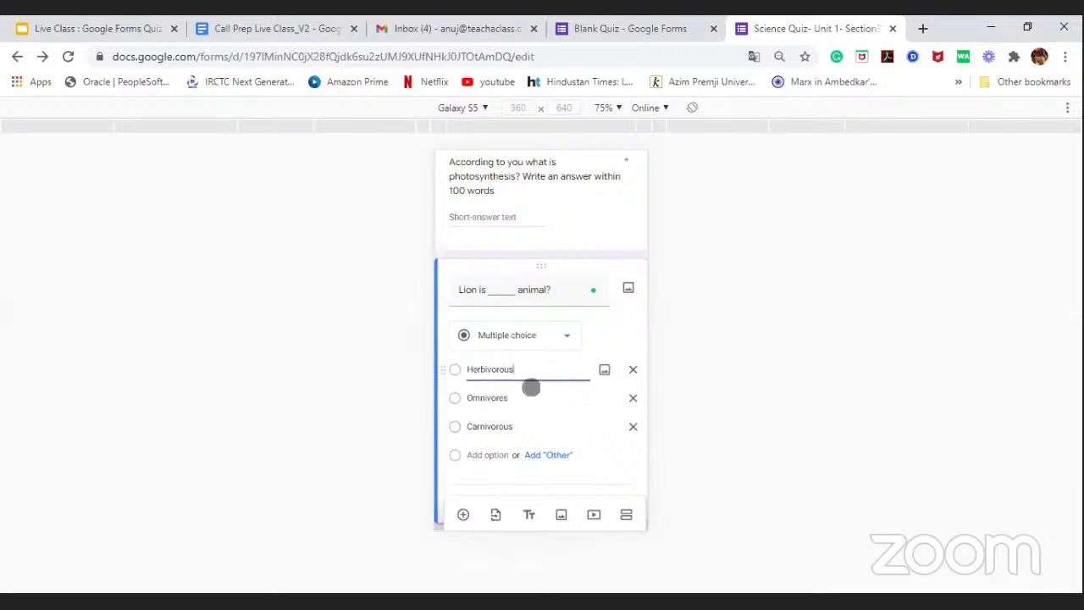
{"action": "left_click", "coordinate": [530, 400]}
{"action": "left_click", "coordinate": [529, 400]}
{"action": "key", "text": "BackSpace"}
{"action": "type", "text": "ous"}
{"action": "left_click", "coordinate": [529, 400]}
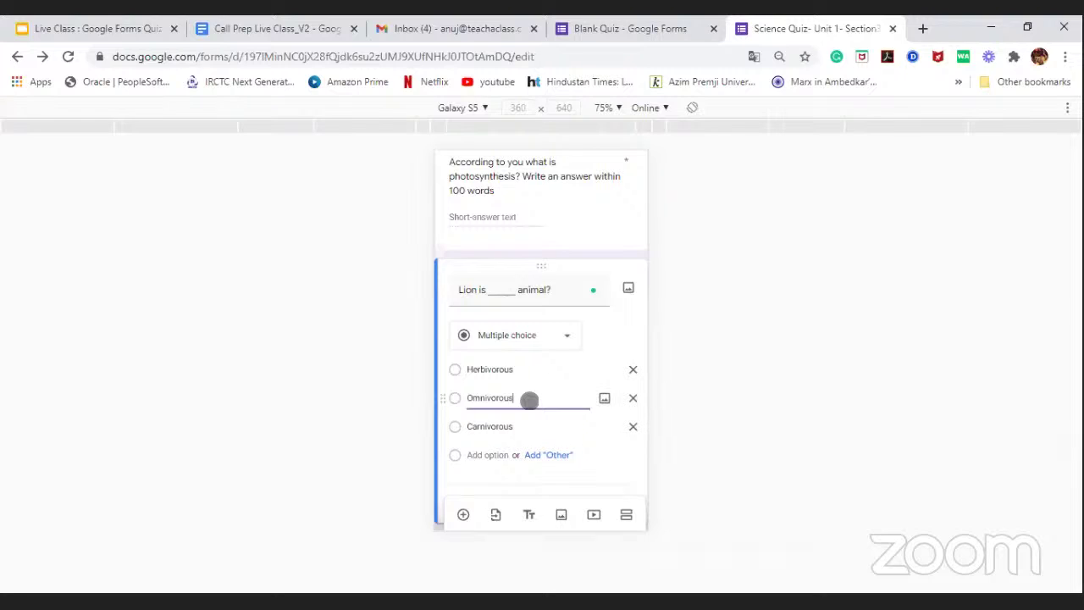
Step: Add a fourth option 'None of the Above' and make the question required
{"action": "left_click", "coordinate": [490, 457]}
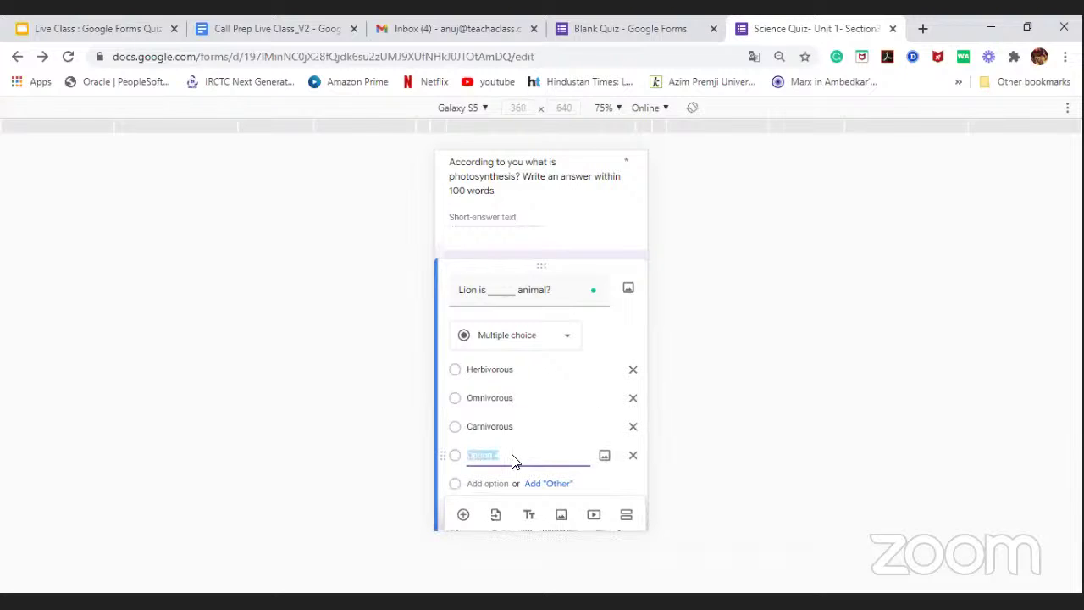
{"action": "left_click", "coordinate": [513, 456]}
{"action": "type", "text": "None of the Above"}
{"action": "scroll", "coordinate": [574, 349], "scroll_direction": "down", "scroll_amount": 2}
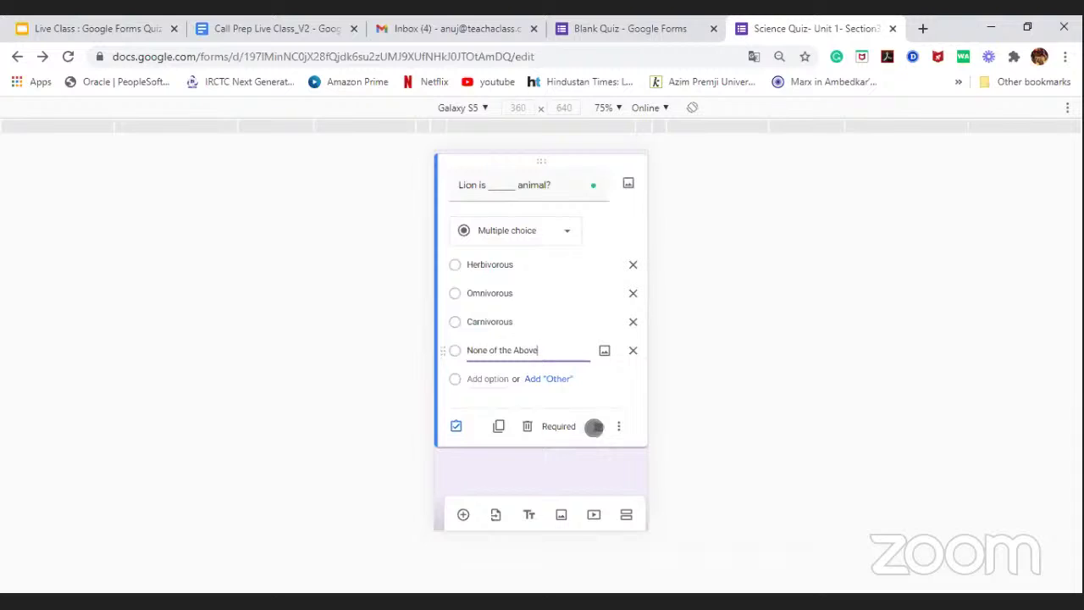
{"action": "left_click", "coordinate": [594, 426]}
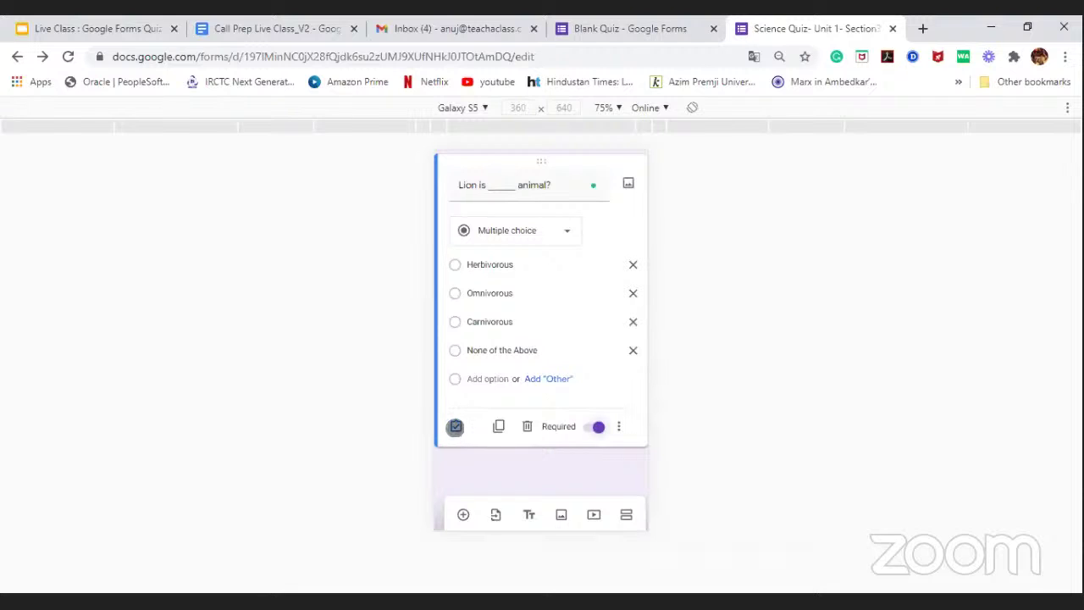
Step: In the answer key, mark Carnivorous correct for 2 points and open answer feedback
{"action": "left_click", "coordinate": [456, 426]}
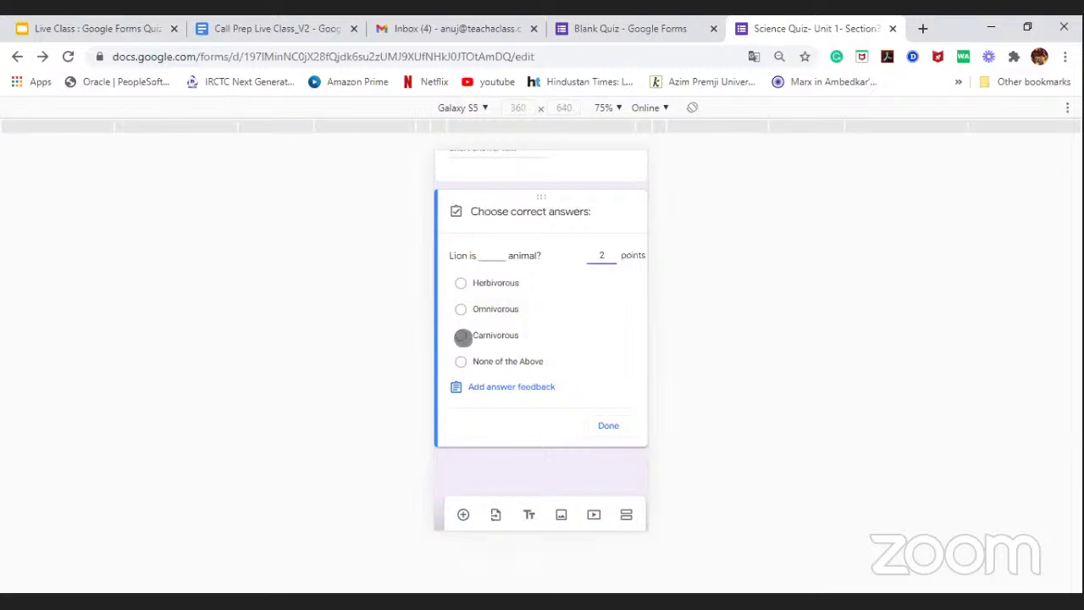
{"action": "left_click", "coordinate": [463, 337]}
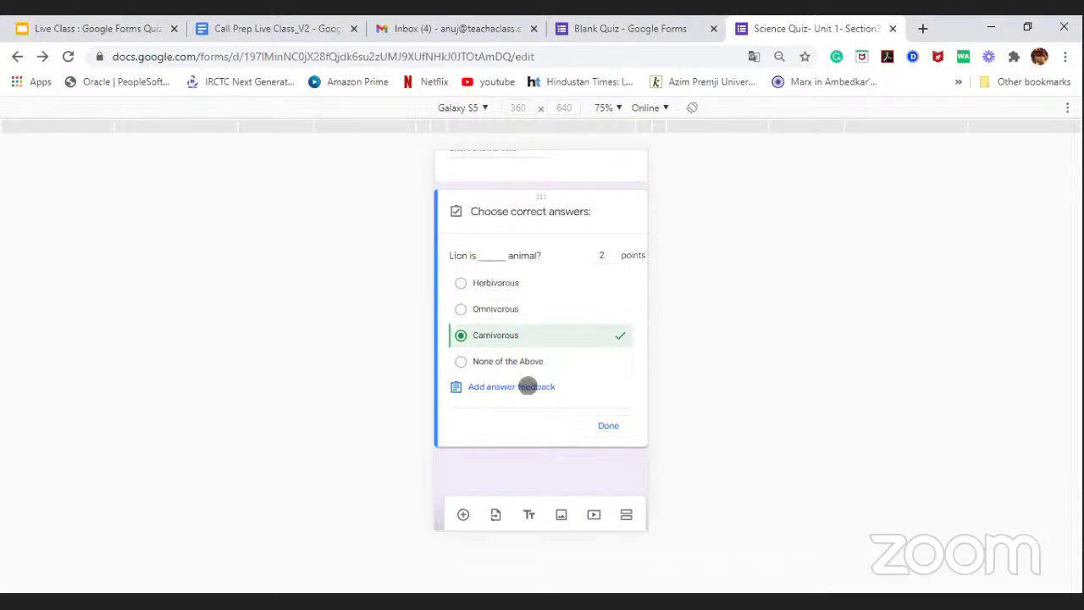
{"action": "left_click", "coordinate": [482, 390]}
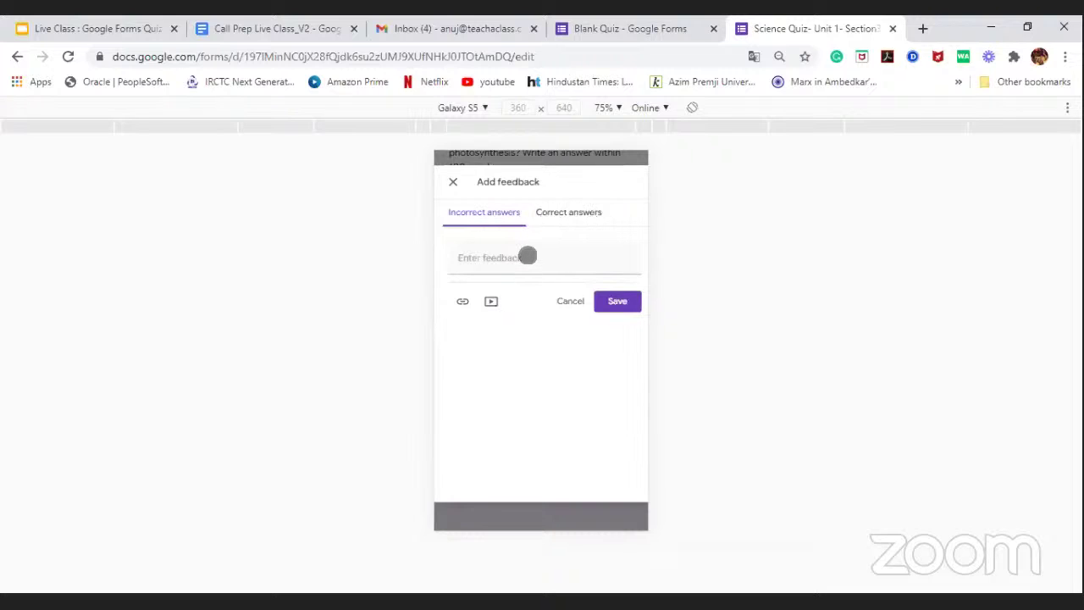
Step: Write incorrect-answer feedback asking students to watch a video on animal classification by food habits
{"action": "left_click", "coordinate": [528, 256]}
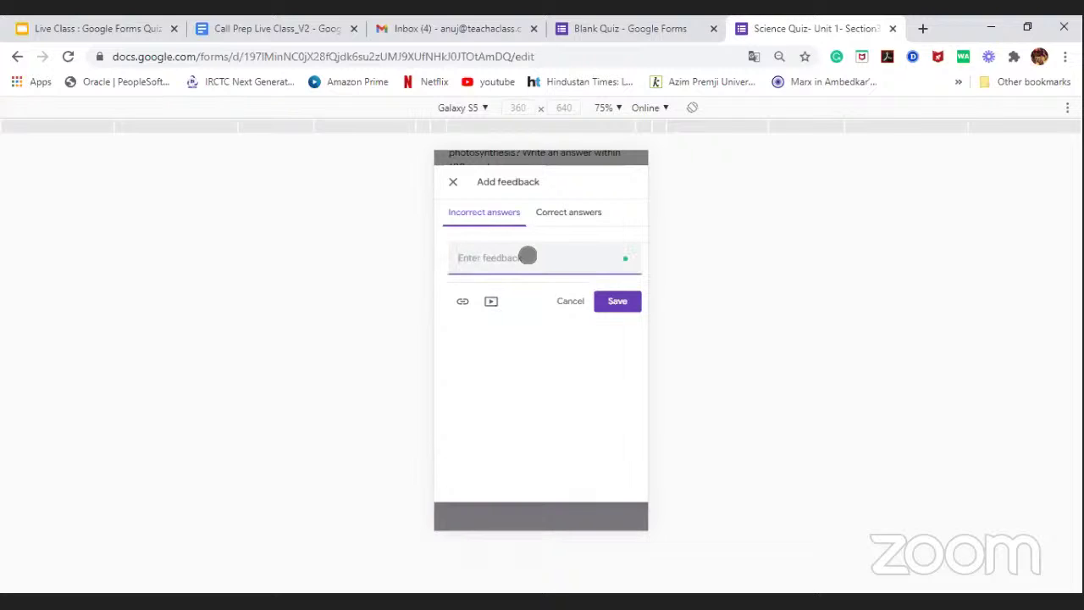
{"action": "type", "text": "Dear Student, Rlease wac"}
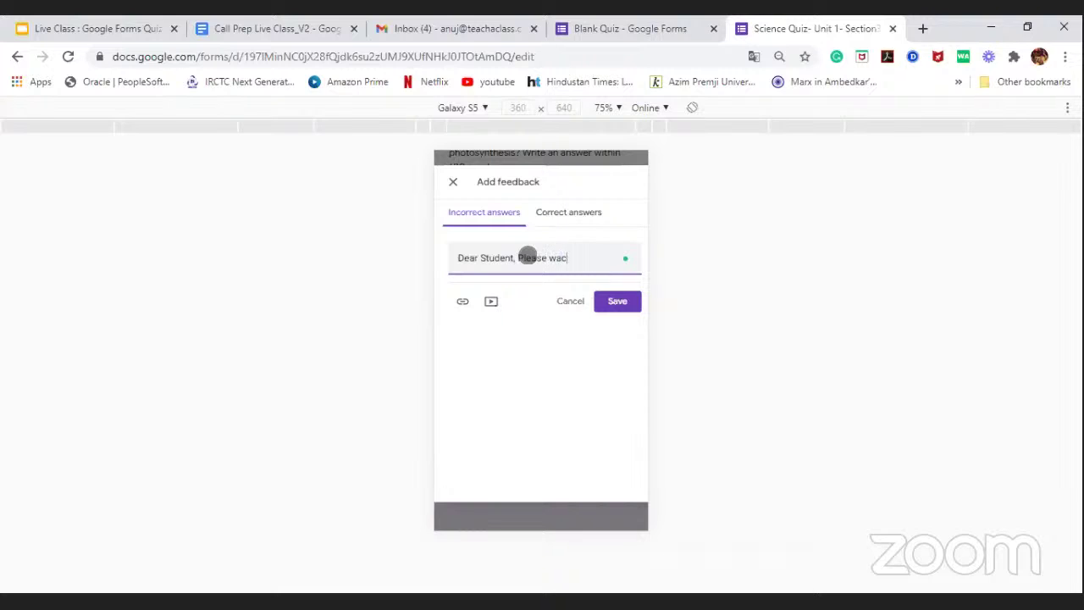
{"action": "type", "text": "thtch the belwoow vide"}
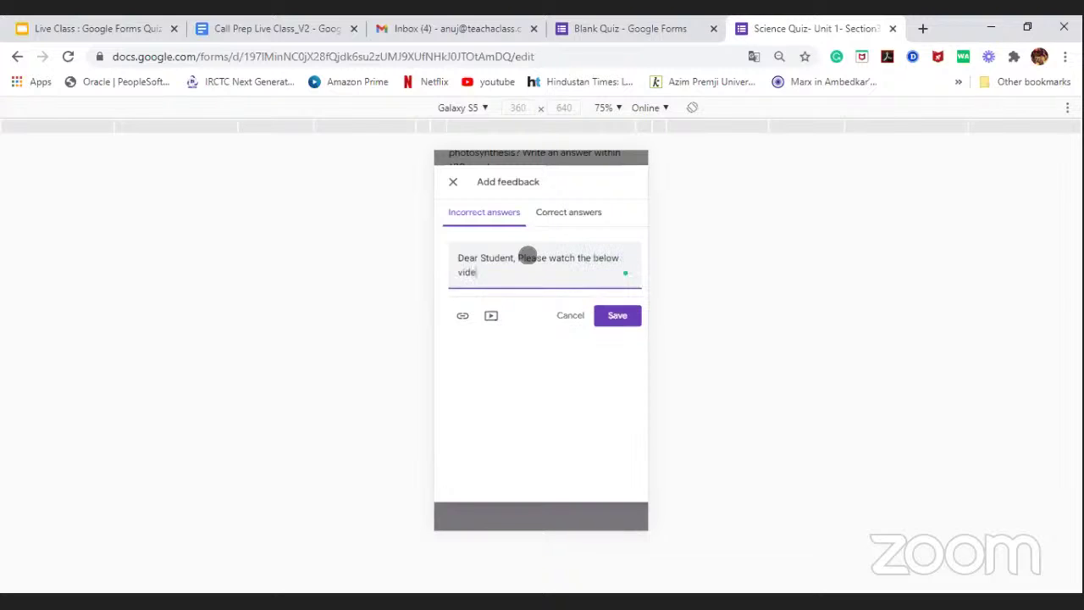
{"action": "type", "text": "o to revise the concept of animal classification based on food "}
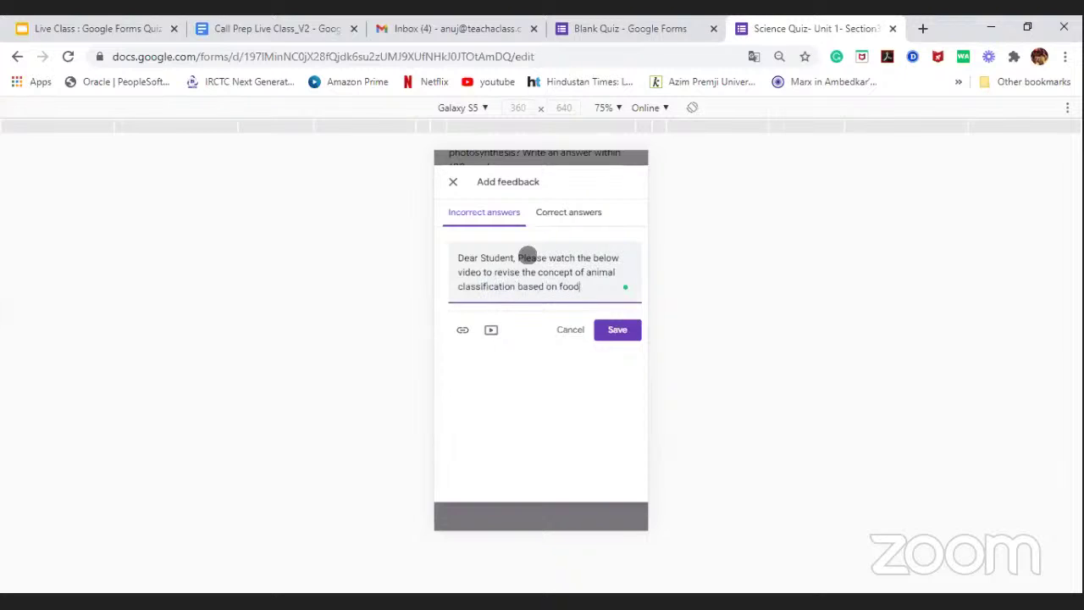
{"action": "type", "text": "habits."}
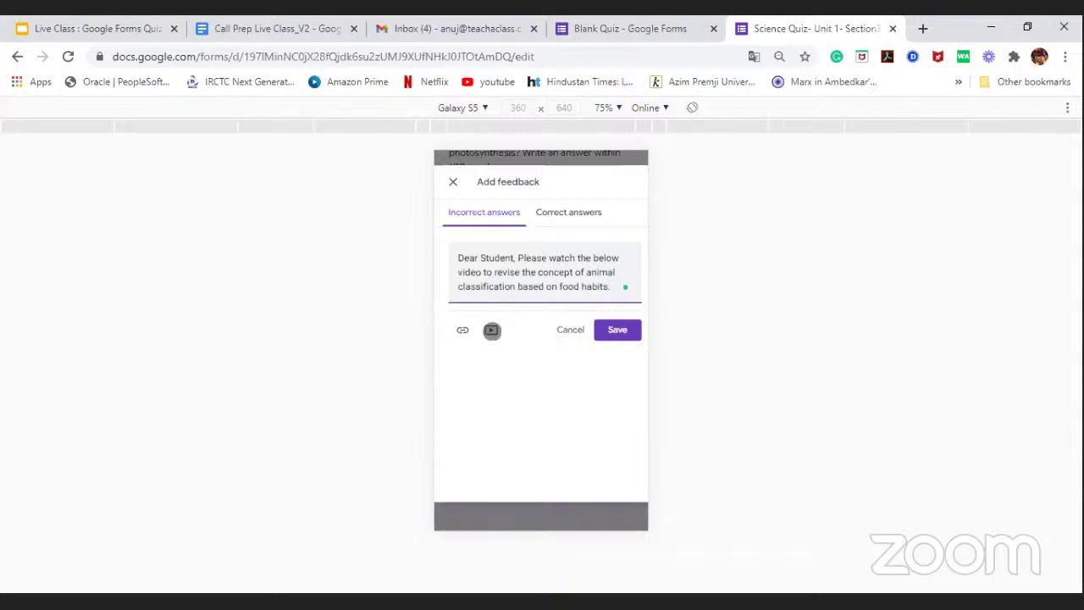
{"action": "left_click", "coordinate": [493, 330]}
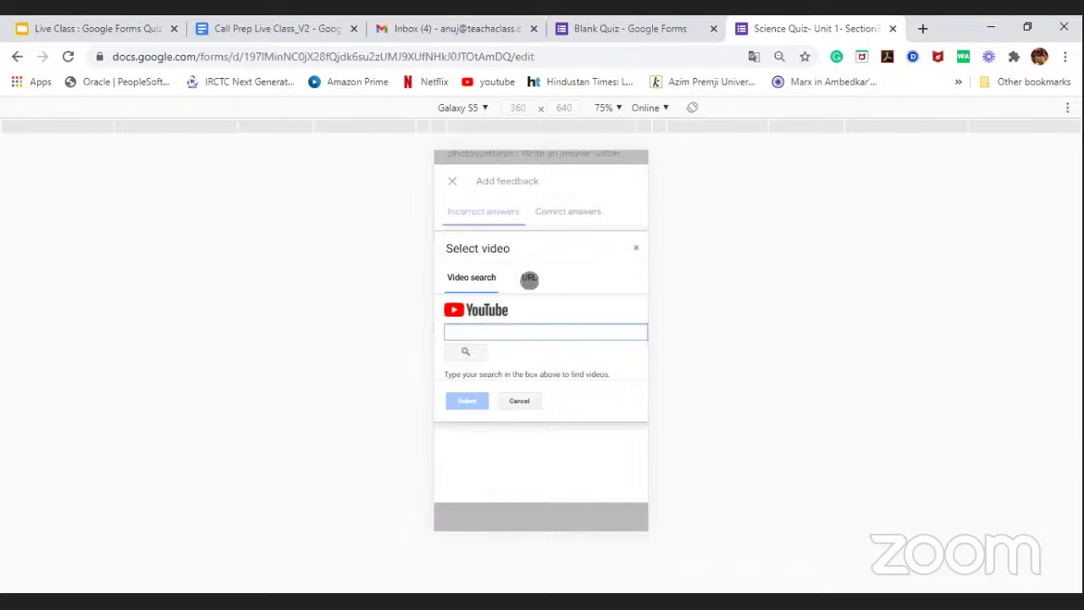
{"action": "left_click", "coordinate": [530, 279]}
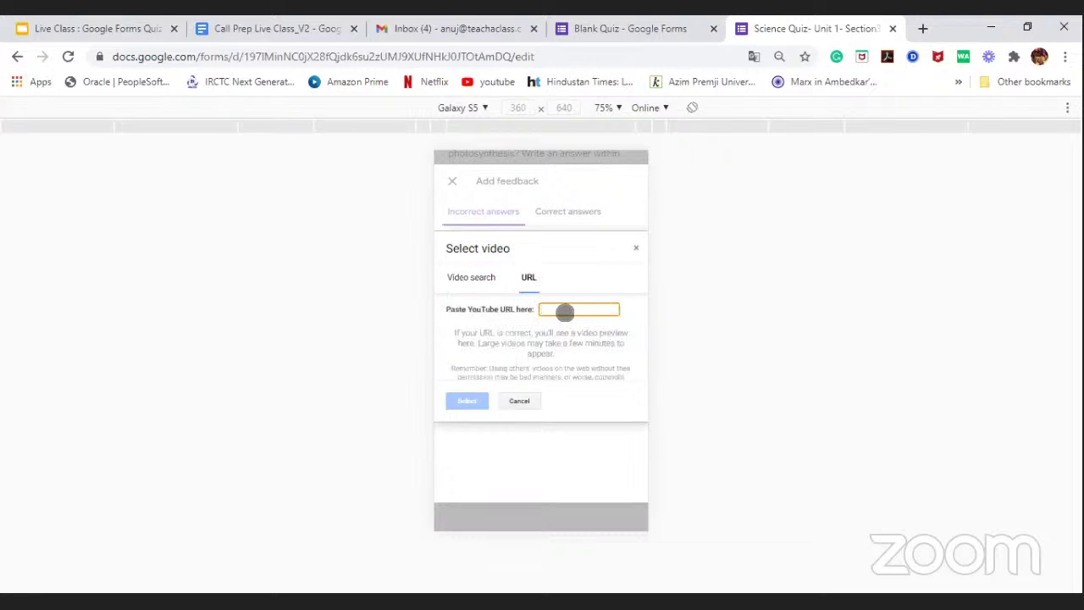
Step: Search YouTube and attach the 'Animals Types - by Eating Habits' video to the feedback
{"action": "left_click", "coordinate": [483, 287]}
{"action": "left_click", "coordinate": [482, 282]}
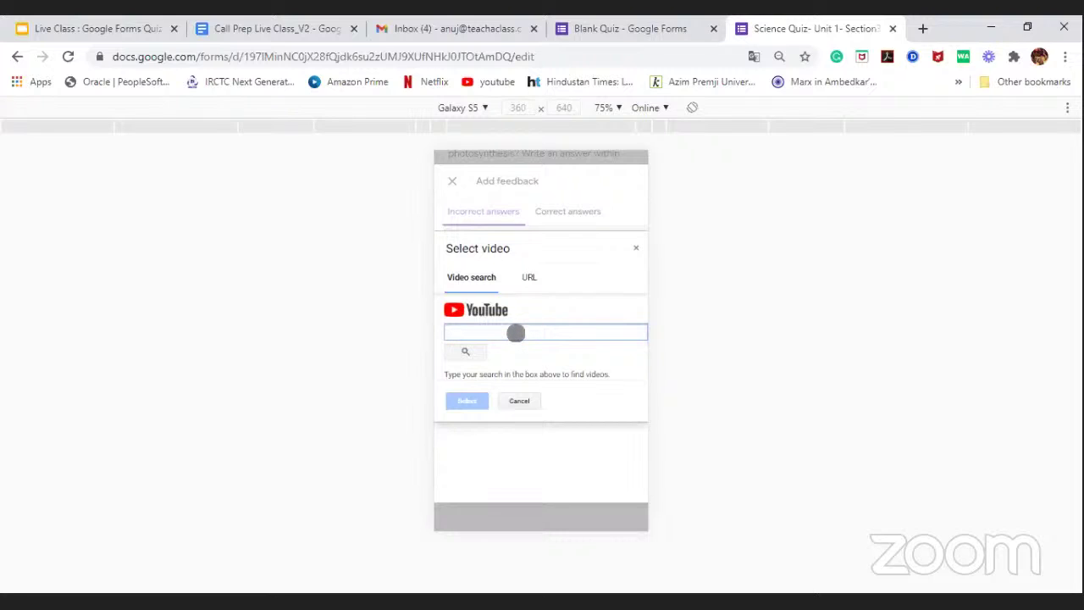
{"action": "type", "text": "Ani"}
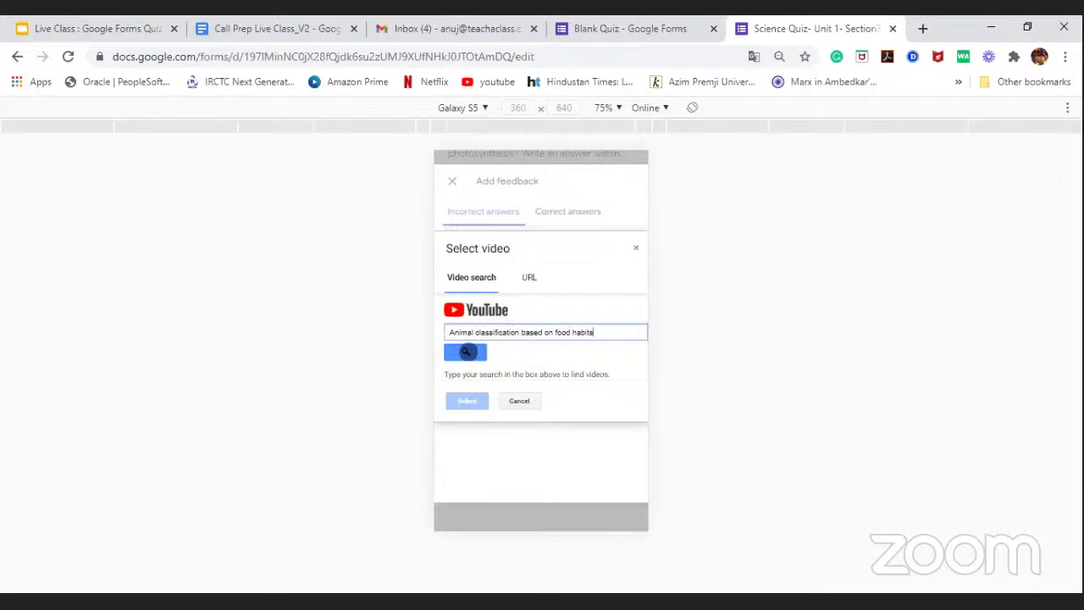
{"action": "left_click", "coordinate": [470, 351]}
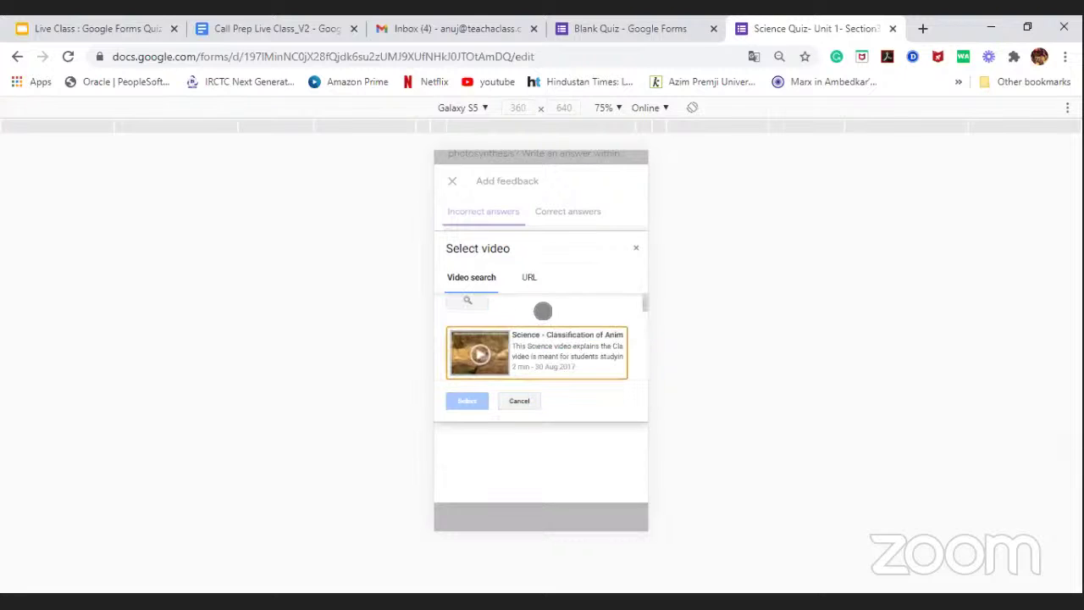
{"action": "scroll", "coordinate": [543, 311], "scroll_direction": "down", "scroll_amount": 2}
{"action": "scroll", "coordinate": [543, 311], "scroll_direction": "up", "scroll_amount": 2}
{"action": "scroll", "coordinate": [543, 311], "scroll_direction": "down", "scroll_amount": 1}
{"action": "scroll", "coordinate": [543, 311], "scroll_direction": "down", "scroll_amount": 2}
{"action": "scroll", "coordinate": [534, 310], "scroll_direction": "up", "scroll_amount": 2}
{"action": "scroll", "coordinate": [535, 310], "scroll_direction": "down", "scroll_amount": 2}
{"action": "left_click", "coordinate": [532, 314]}
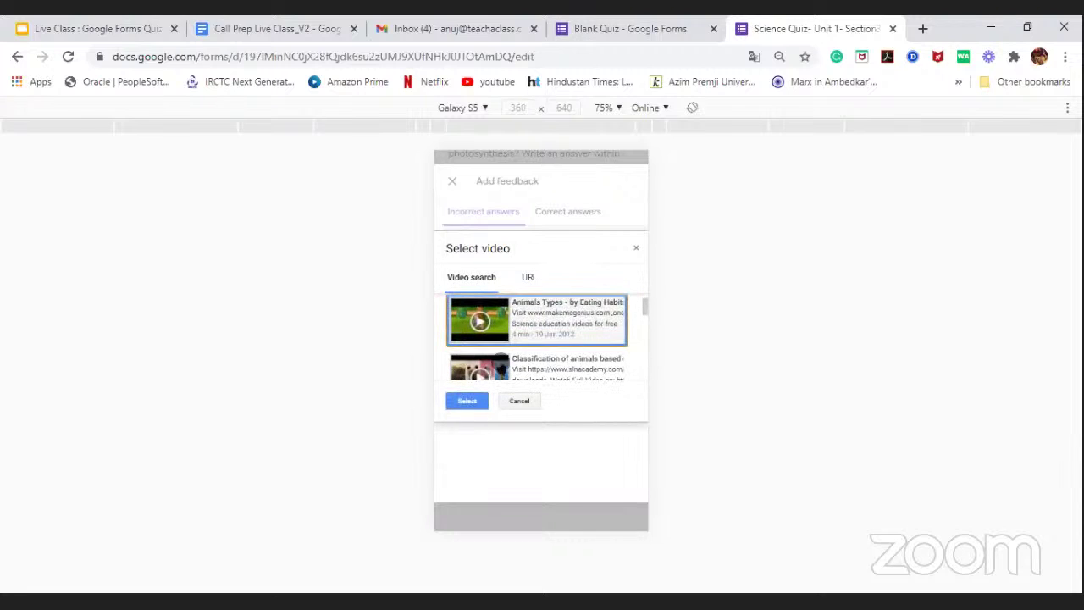
{"action": "left_click", "coordinate": [464, 403]}
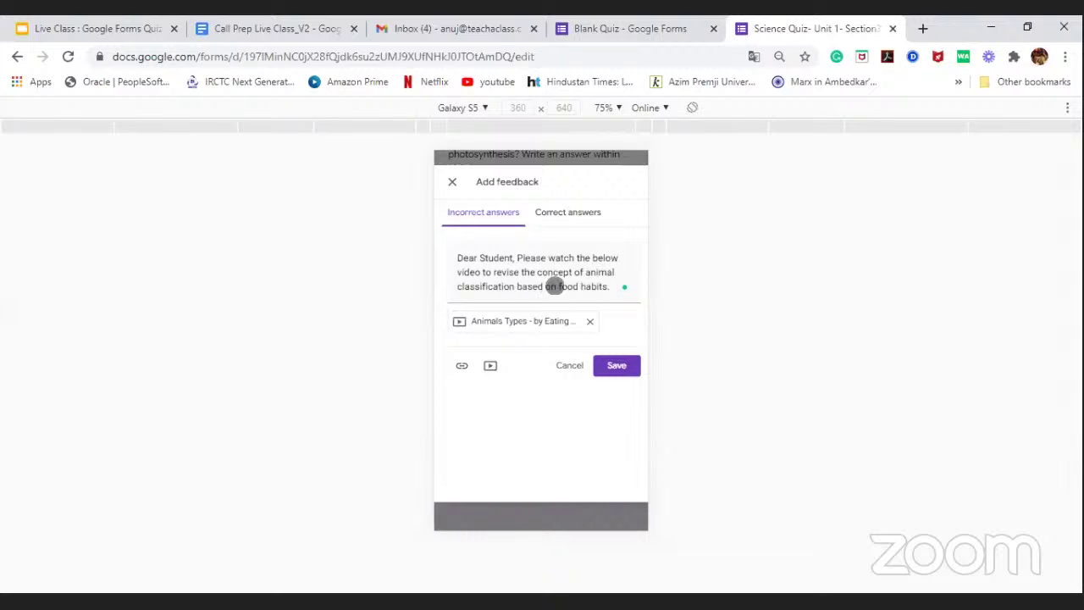
Step: Enter 'Great Job, Keep going :)' as the correct-answer feedback
{"action": "left_click", "coordinate": [556, 212]}
{"action": "left_click", "coordinate": [529, 261]}
{"action": "type", "text": "Great Job"}
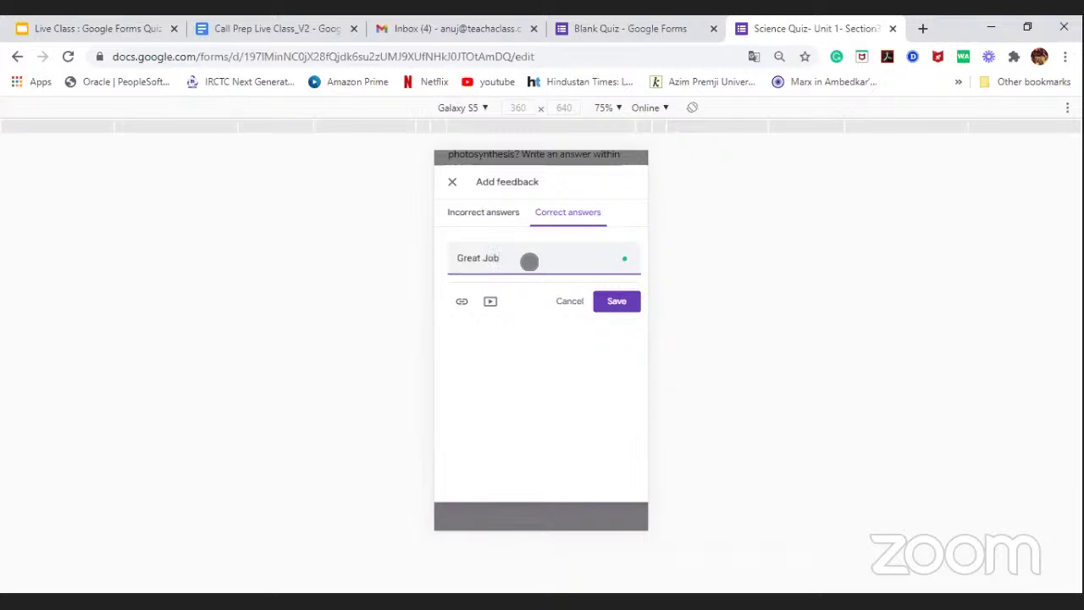
{"action": "type", "text": ", Keep going :)"}
{"action": "left_click", "coordinate": [500, 217]}
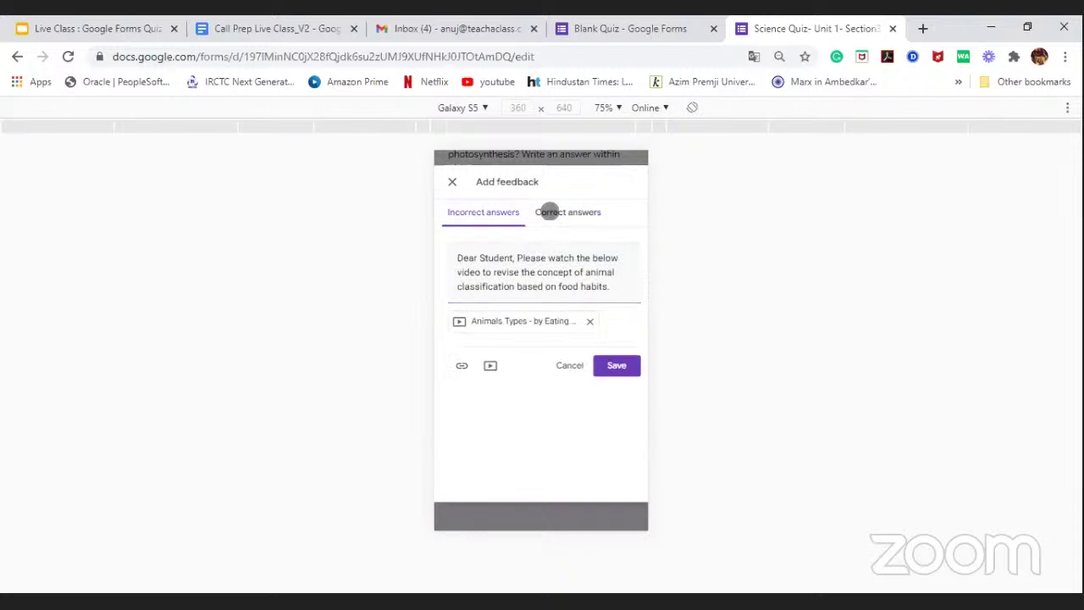
{"action": "left_click", "coordinate": [547, 212]}
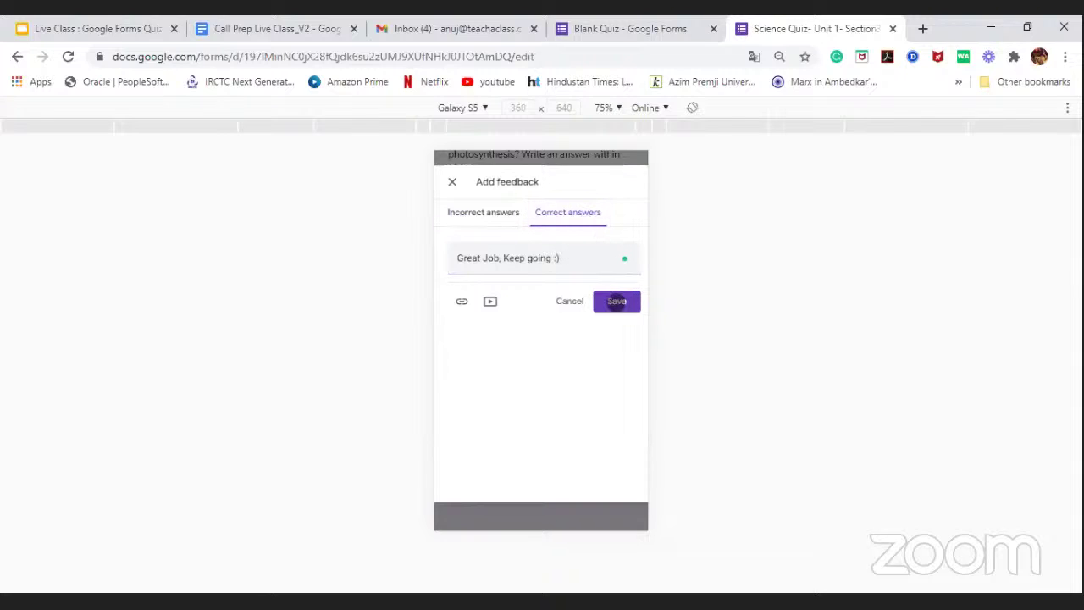
Step: Save the feedback, review it, and finish the Lion question's answer key
{"action": "left_click", "coordinate": [616, 301]}
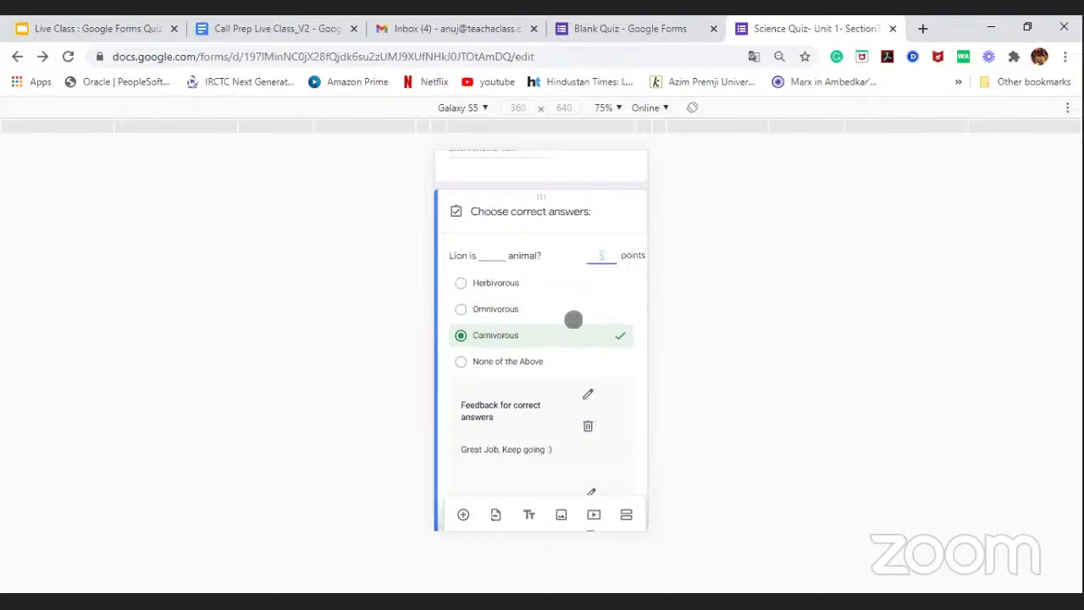
{"action": "scroll", "coordinate": [572, 317], "scroll_direction": "down", "scroll_amount": 1}
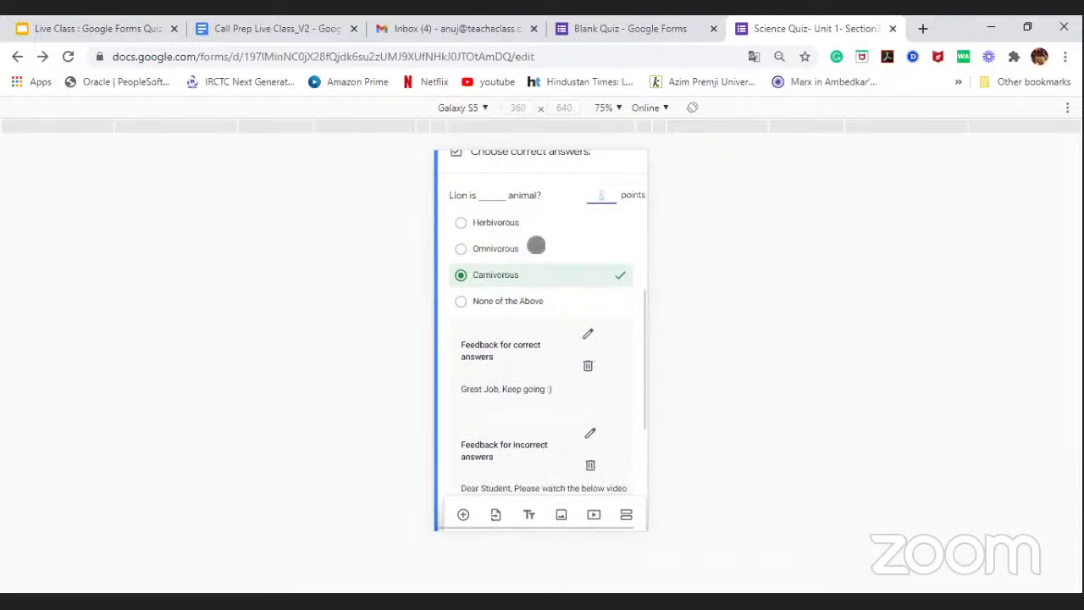
{"action": "scroll", "coordinate": [550, 320], "scroll_direction": "down", "scroll_amount": 4}
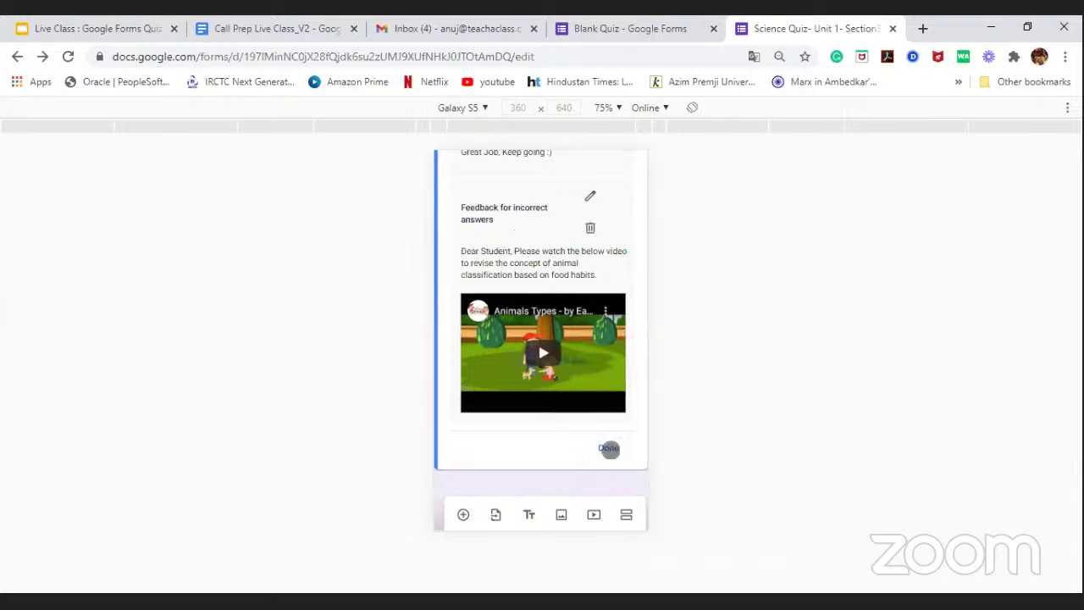
{"action": "left_click", "coordinate": [609, 448]}
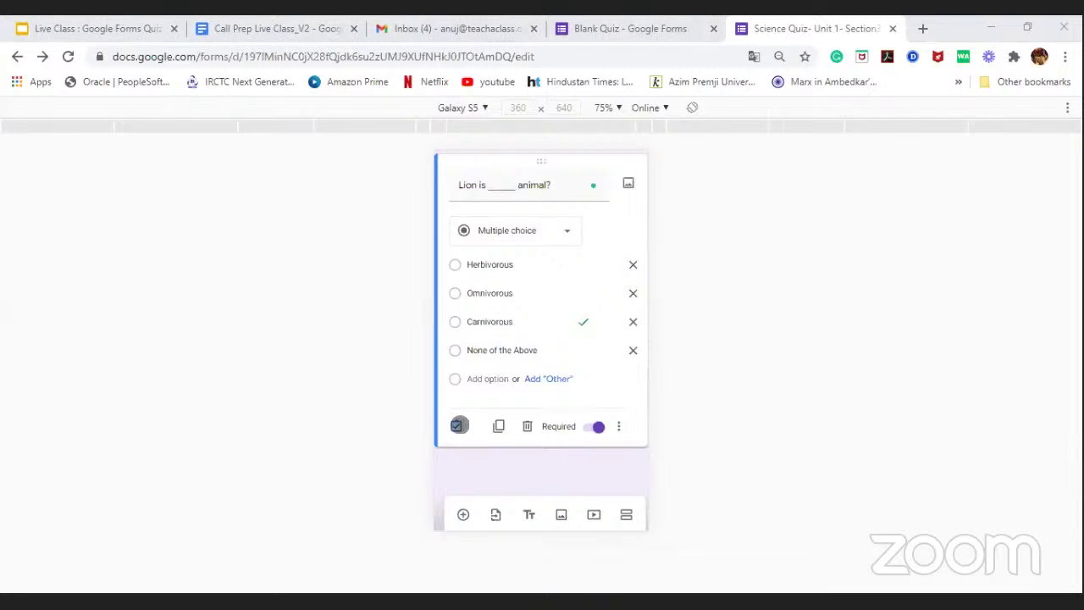
Step: Reopen the Lion question's answer key to check Carnivorous is still marked correct
{"action": "left_click", "coordinate": [457, 426]}
{"action": "scroll", "coordinate": [523, 312], "scroll_direction": "down", "scroll_amount": 3}
{"action": "scroll", "coordinate": [523, 309], "scroll_direction": "up", "scroll_amount": 3}
{"action": "scroll", "coordinate": [522, 305], "scroll_direction": "down", "scroll_amount": 1}
{"action": "scroll", "coordinate": [523, 305], "scroll_direction": "up", "scroll_amount": 1}
{"action": "scroll", "coordinate": [524, 305], "scroll_direction": "down", "scroll_amount": 4}
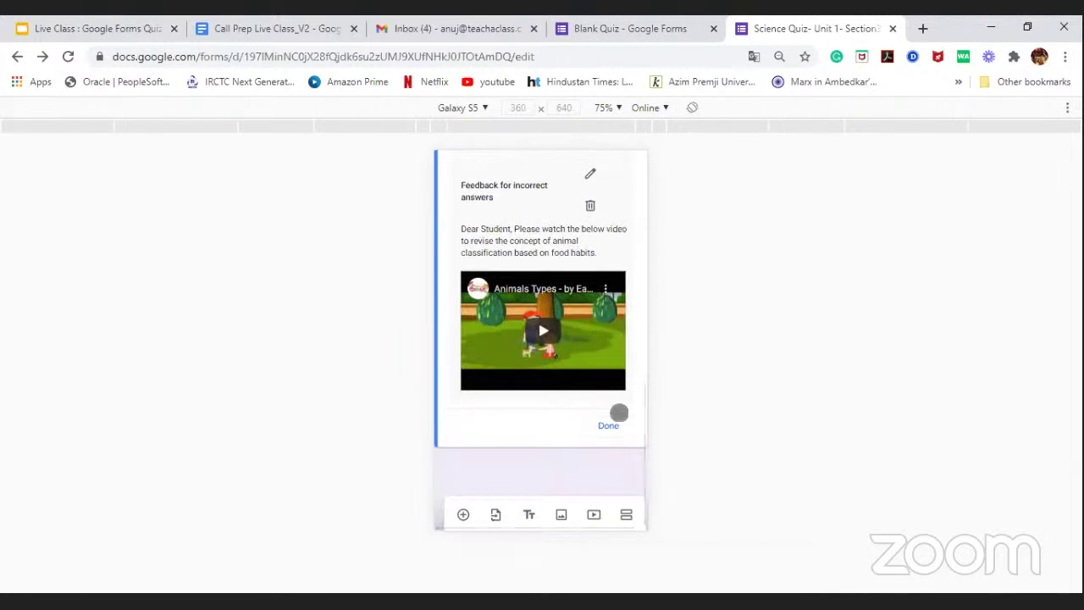
{"action": "left_click", "coordinate": [618, 430]}
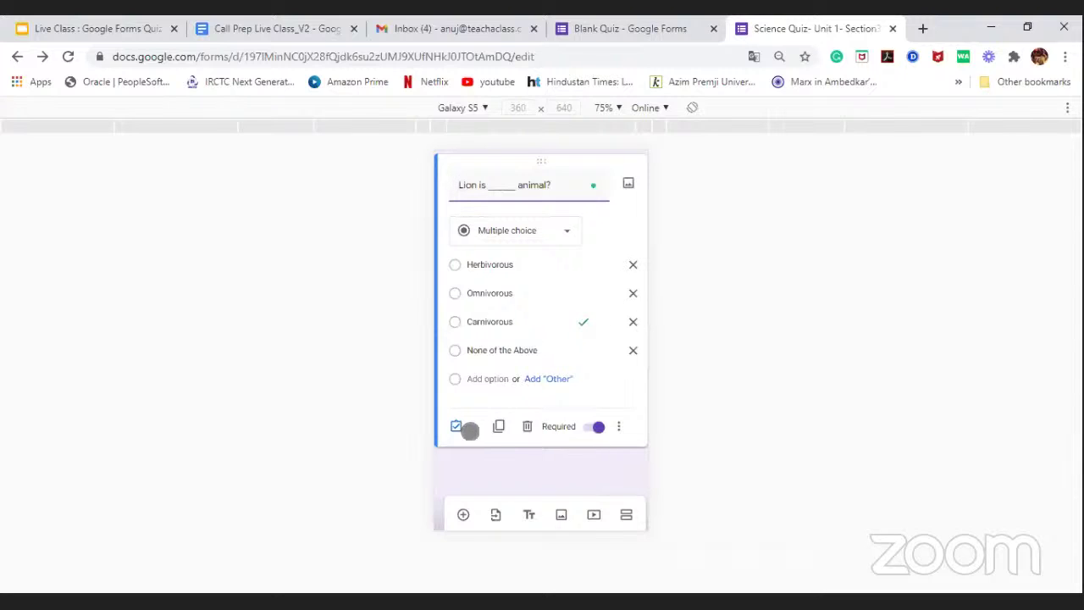
{"action": "left_click", "coordinate": [456, 427]}
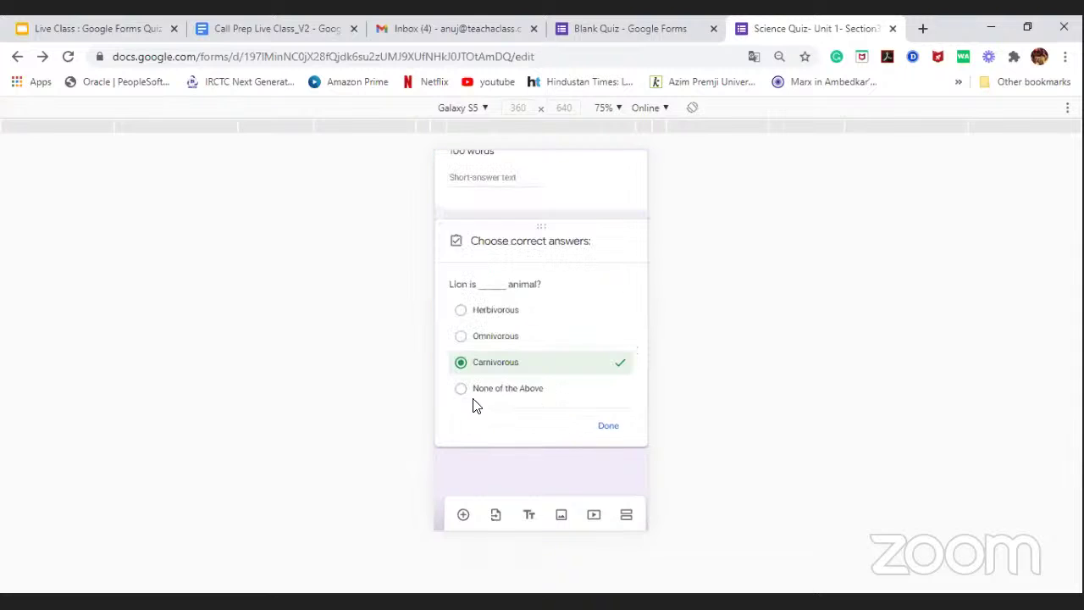
Step: Delete both the correct- and incorrect-answer feedback from the Lion question, then reopen its answer key
{"action": "left_click", "coordinate": [606, 426]}
{"action": "scroll", "coordinate": [545, 373], "scroll_direction": "down", "scroll_amount": 3}
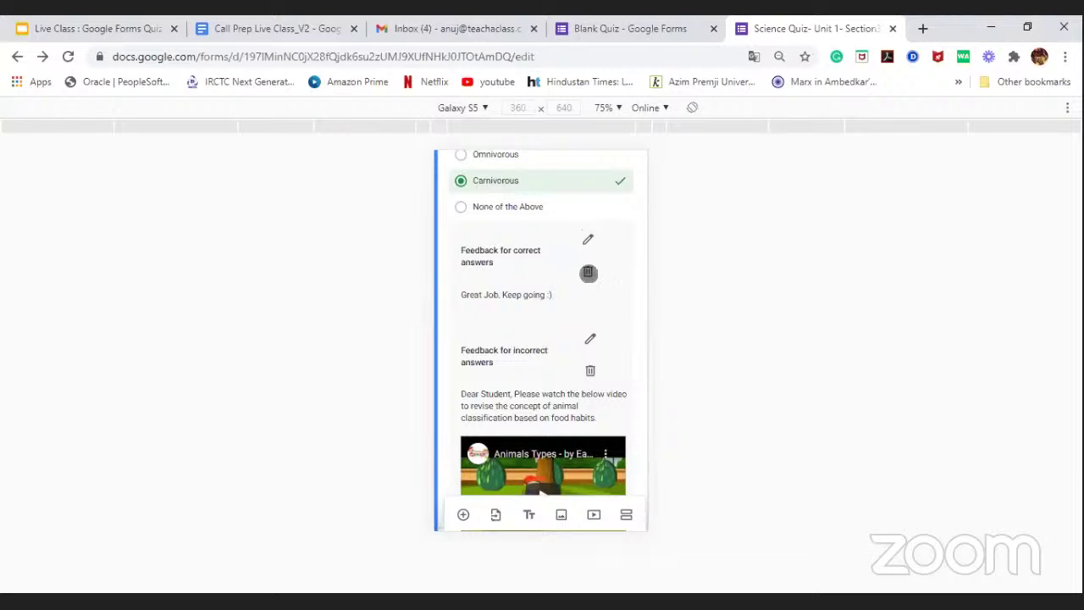
{"action": "left_click", "coordinate": [588, 271]}
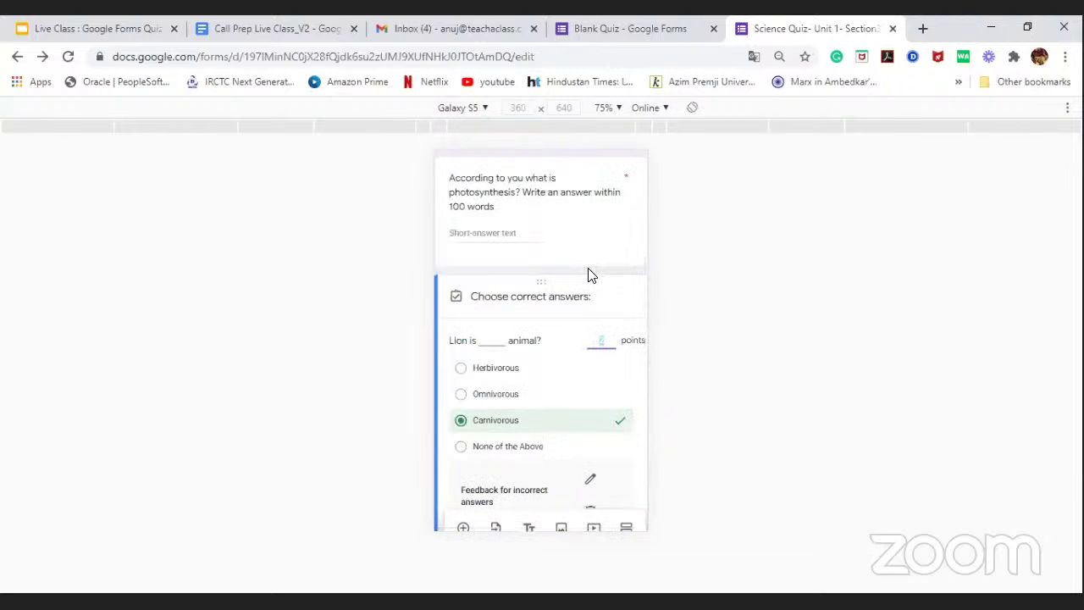
{"action": "scroll", "coordinate": [576, 364], "scroll_direction": "up", "scroll_amount": 1}
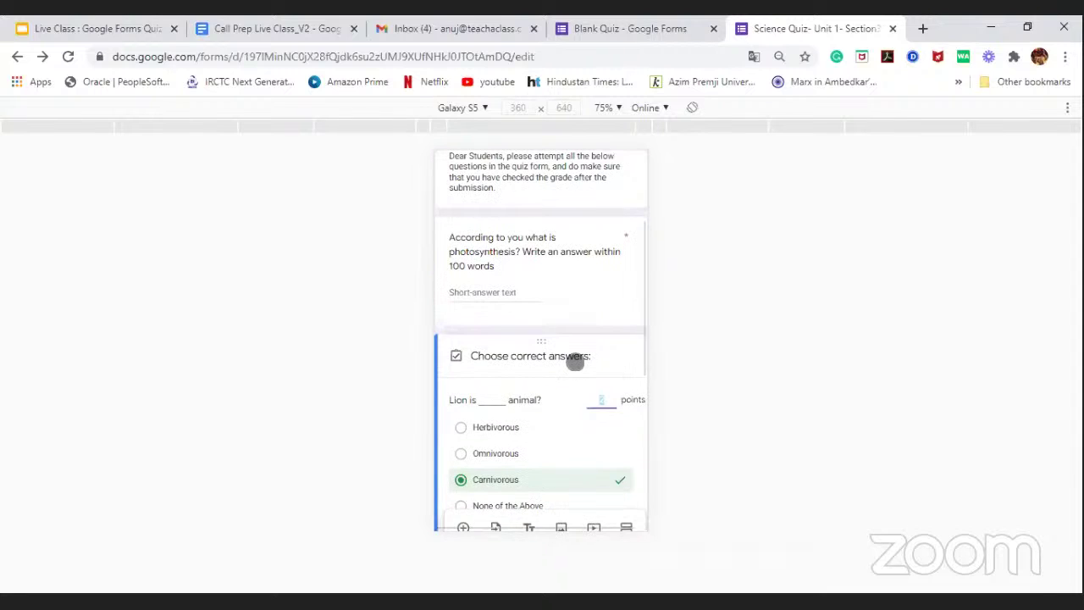
{"action": "scroll", "coordinate": [575, 356], "scroll_direction": "down", "scroll_amount": 2}
{"action": "scroll", "coordinate": [575, 356], "scroll_direction": "up", "scroll_amount": 3}
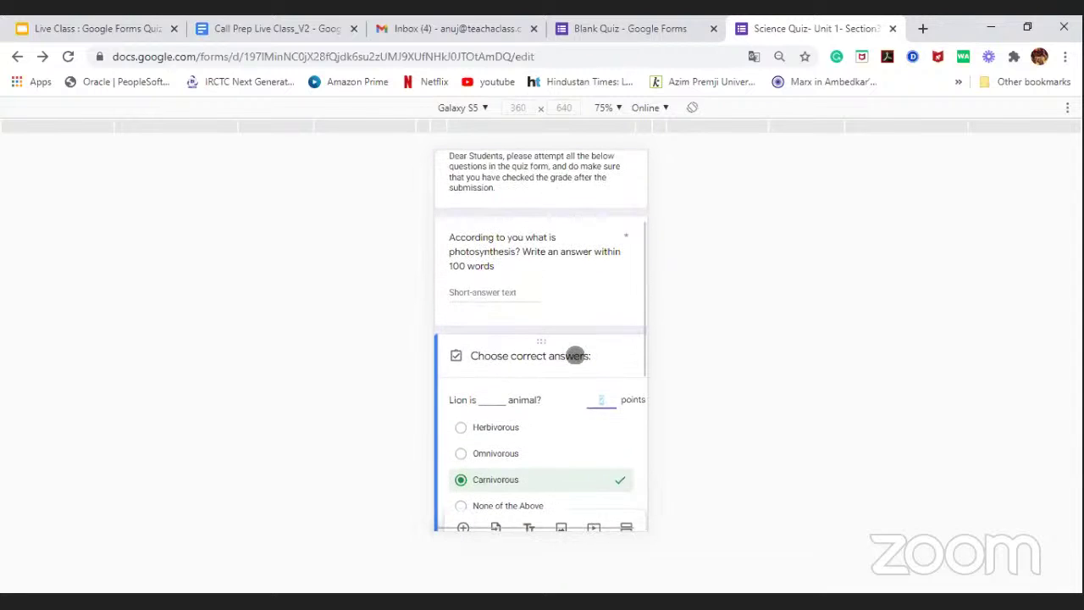
{"action": "scroll", "coordinate": [575, 353], "scroll_direction": "up", "scroll_amount": 1}
{"action": "scroll", "coordinate": [576, 353], "scroll_direction": "down", "scroll_amount": 3}
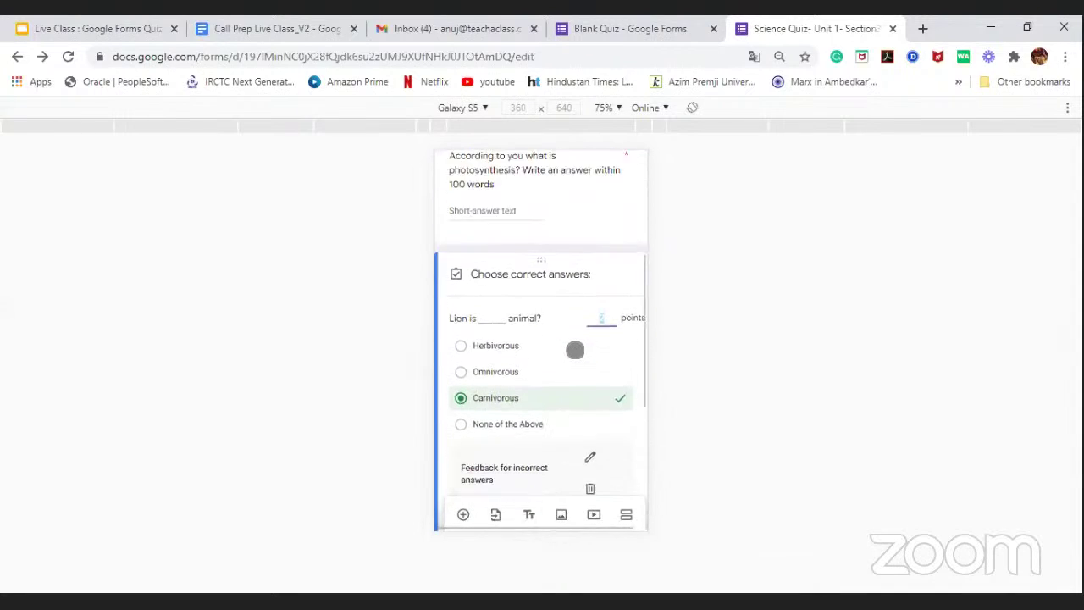
{"action": "left_click", "coordinate": [591, 449]}
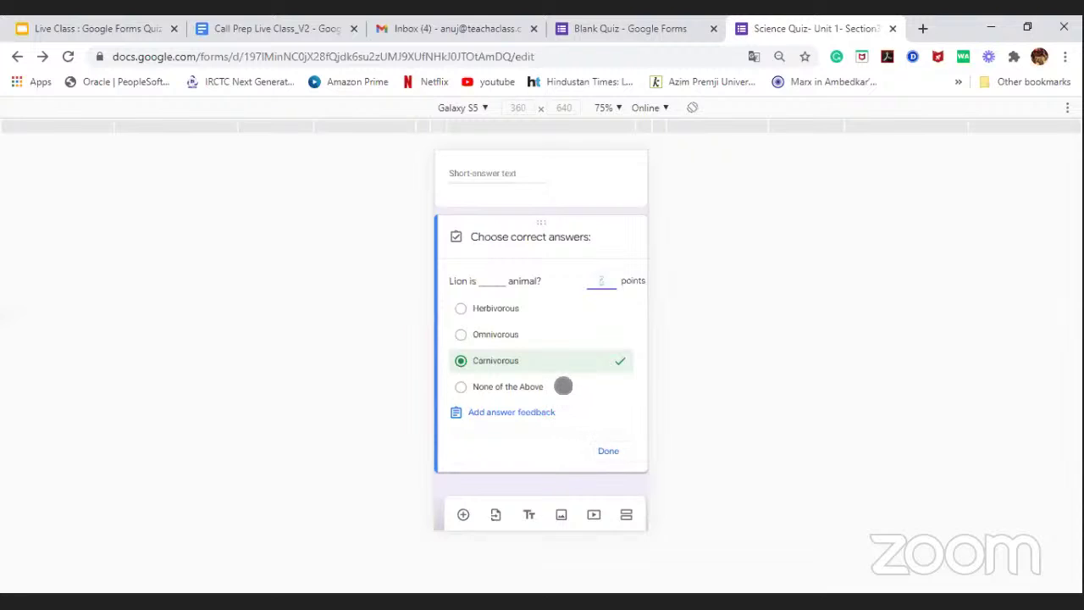
{"action": "left_click", "coordinate": [605, 448]}
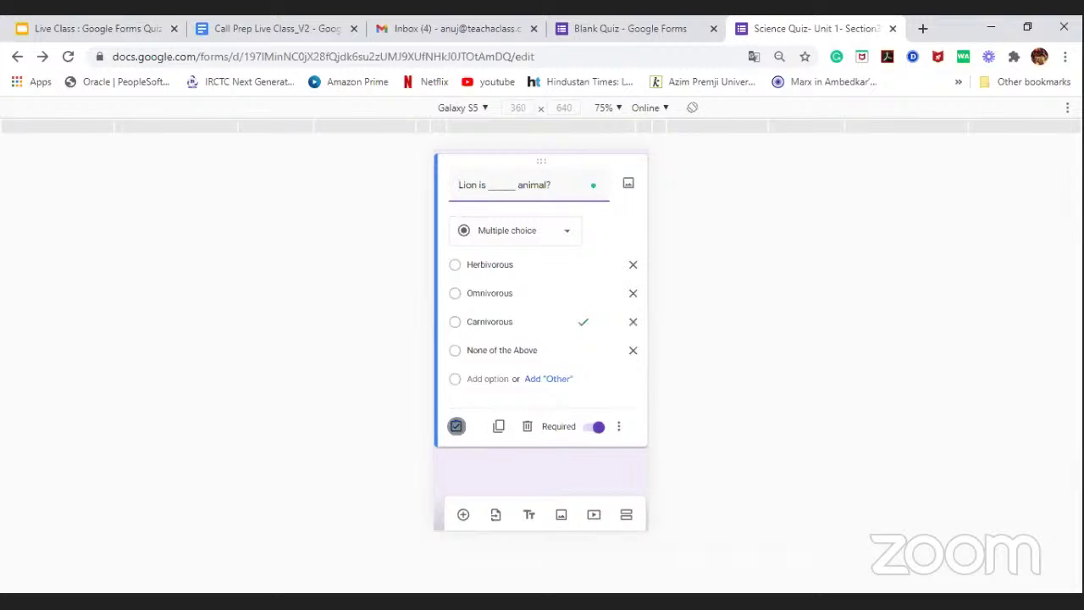
{"action": "left_click", "coordinate": [456, 426]}
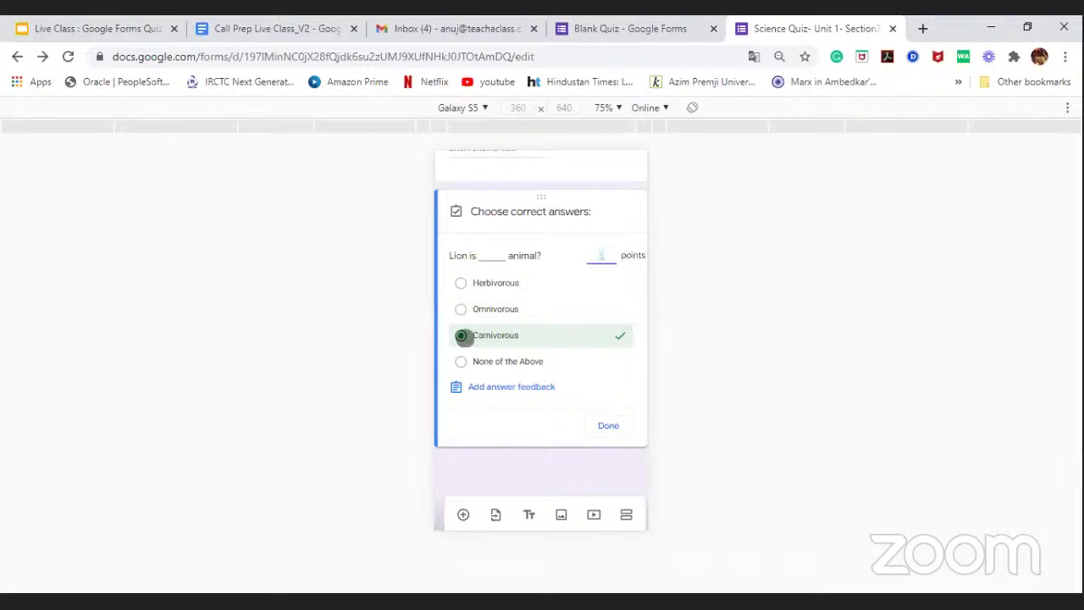
Step: Write incorrect-answer feedback 'Dear Student, please go through the below video to revise the concept'
{"action": "left_click", "coordinate": [469, 393]}
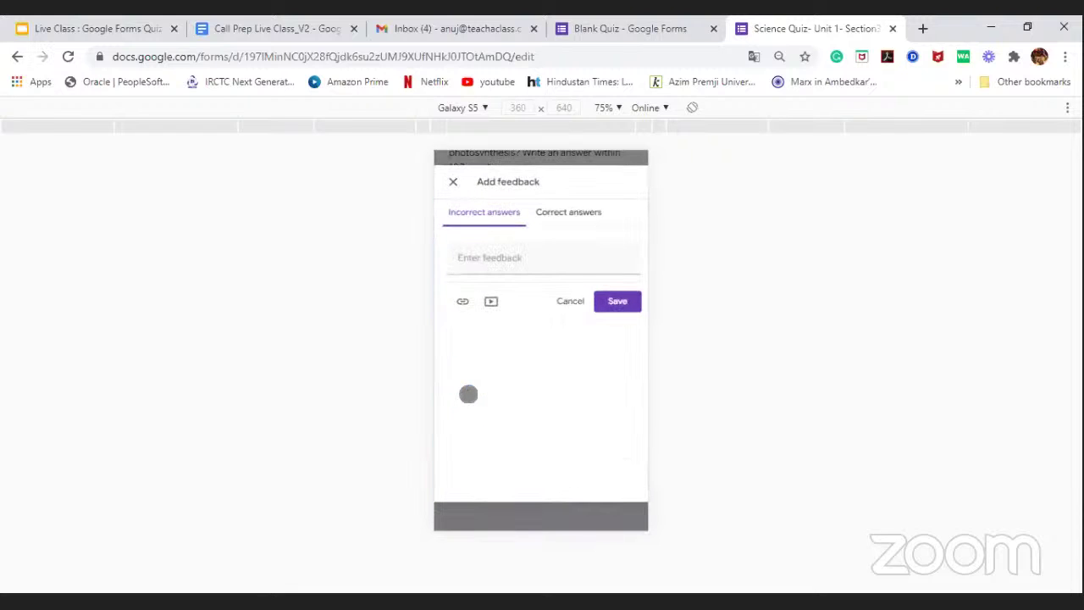
{"action": "left_click", "coordinate": [513, 259]}
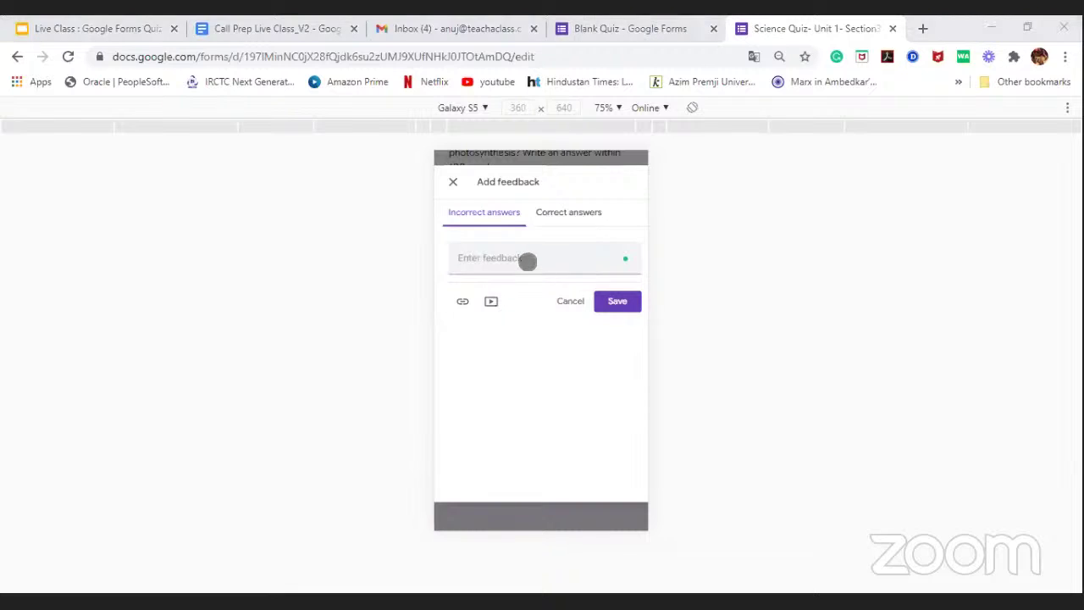
{"action": "left_click", "coordinate": [527, 261]}
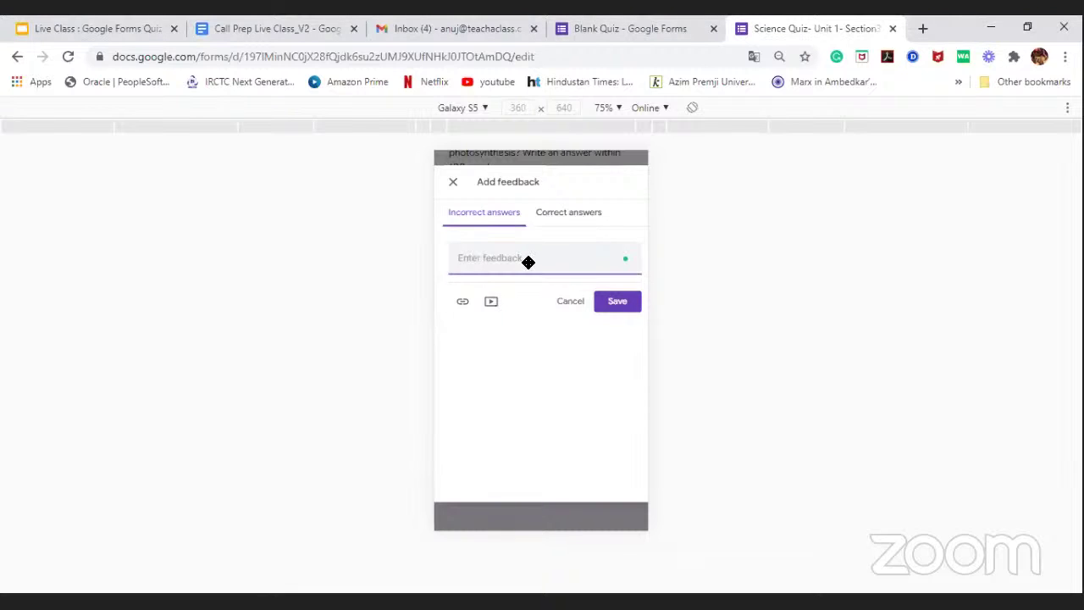
{"action": "type", "text": "Dear Student, please go through t"}
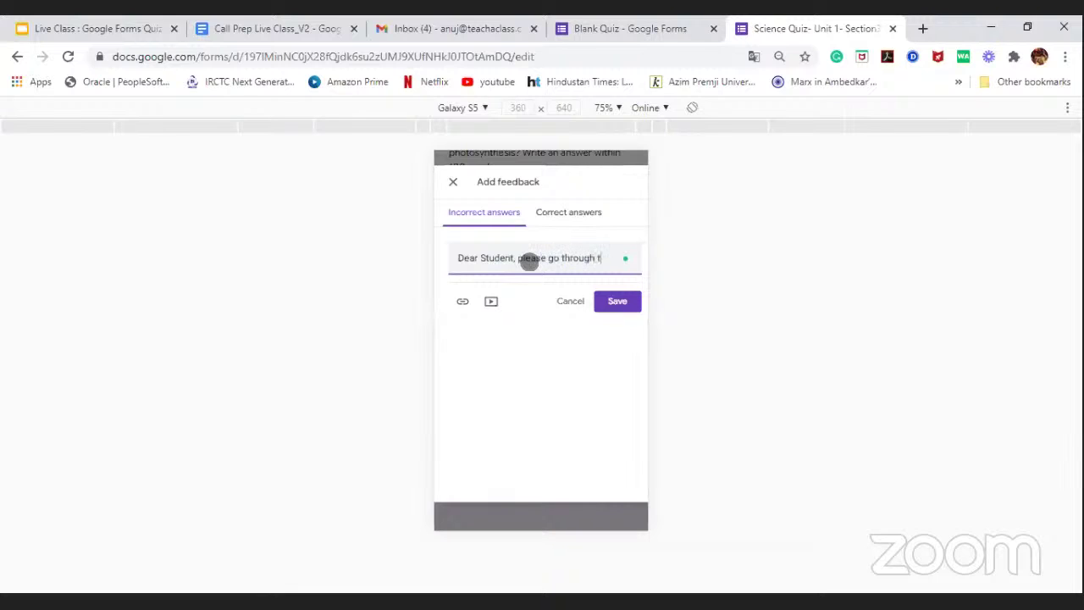
{"action": "type", "text": "he below option"}
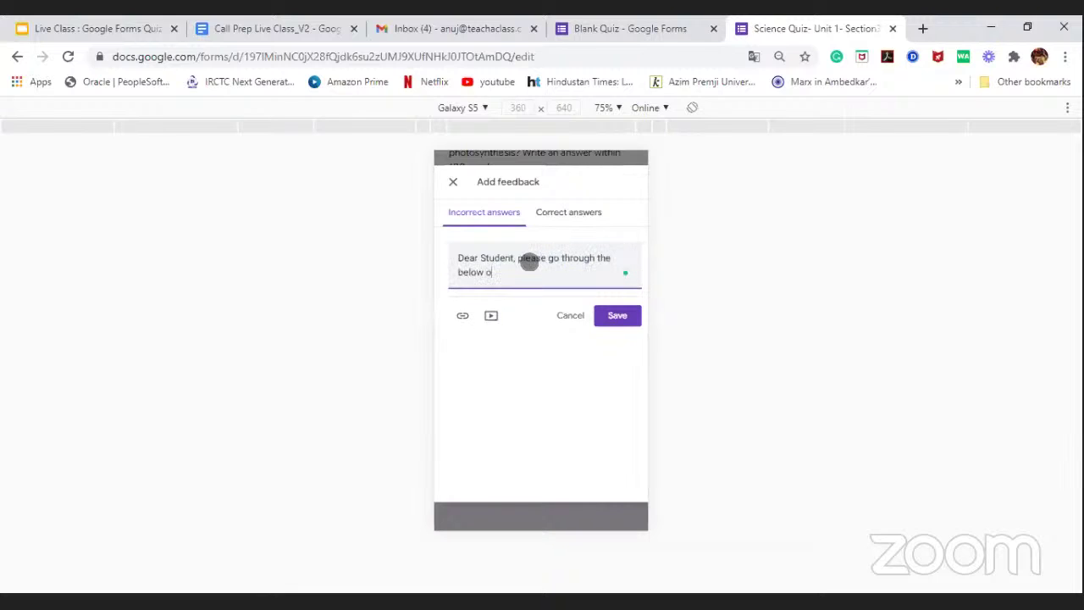
{"action": "key", "text": "BackSpace"}
{"action": "key", "text": "BackSpace"}
{"action": "key", "text": "BackSpace"}
{"action": "key", "text": "BackSpace"}
{"action": "type", "text": "video to revise the conceot"}
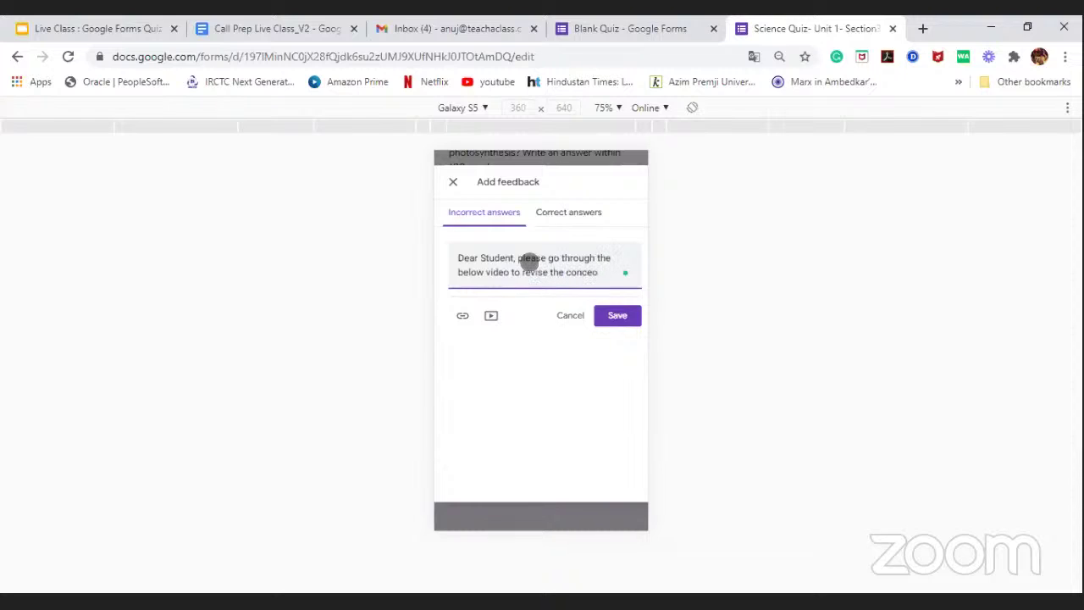
{"action": "type", "text": "pt"}
{"action": "left_click", "coordinate": [490, 319]}
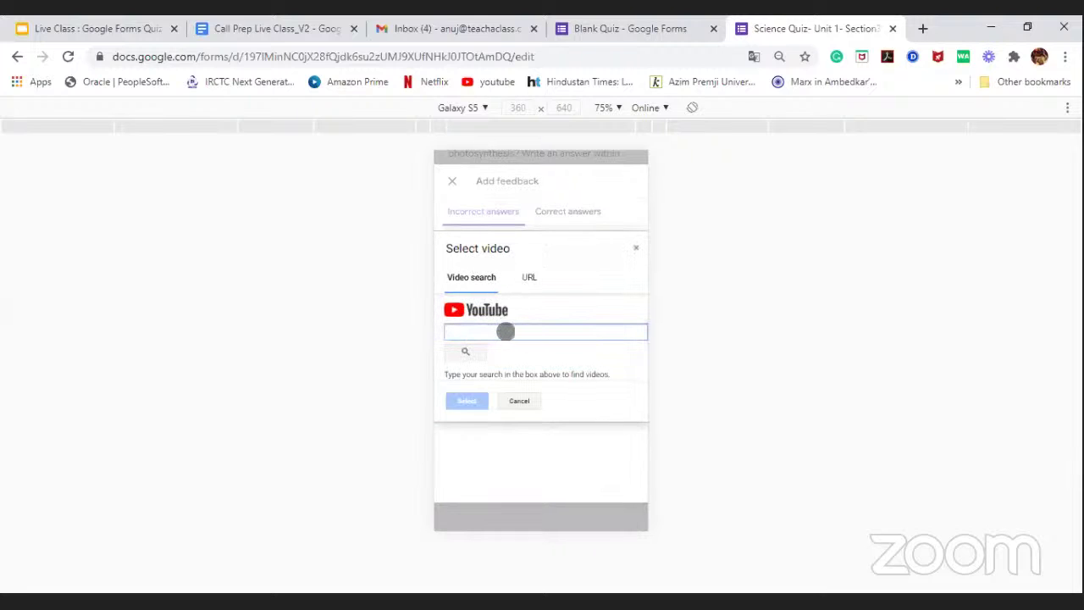
Step: Search YouTube for animal classification based on food habit and attach the Animals Types video
{"action": "left_click", "coordinate": [506, 331]}
{"action": "type", "text": "animal o"}
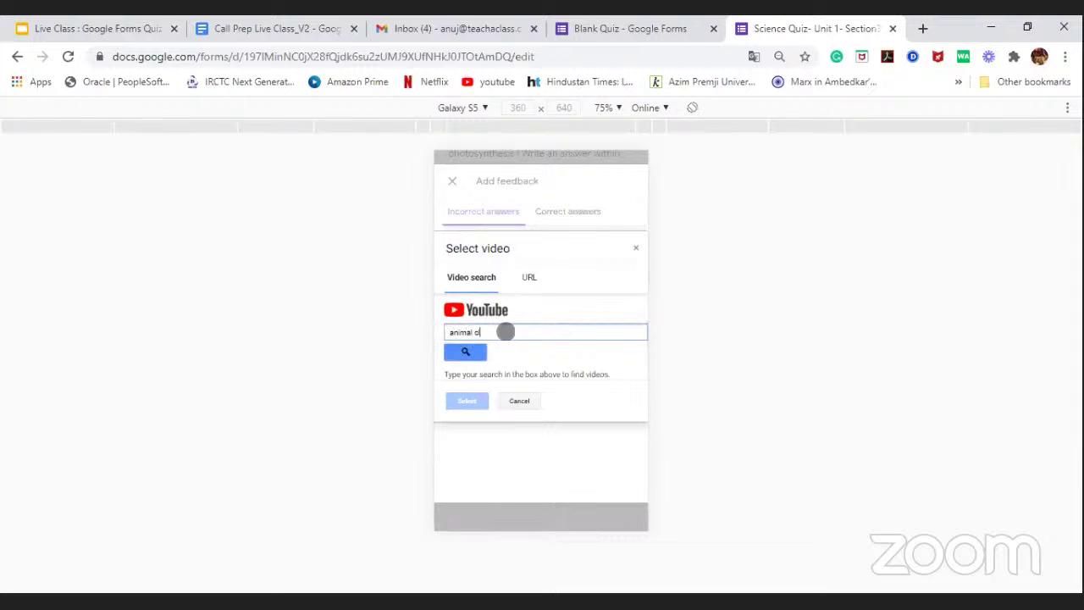
{"action": "type", "text": "lassification nased"}
{"action": "key", "text": "BackSpace"}
{"action": "key", "text": "BackSpace"}
{"action": "key", "text": "BackSpace"}
{"action": "key", "text": "BackSpace"}
{"action": "key", "text": "BackSpace"}
{"action": "key", "text": "BackSpace"}
{"action": "type", "text": "based on food habit"}
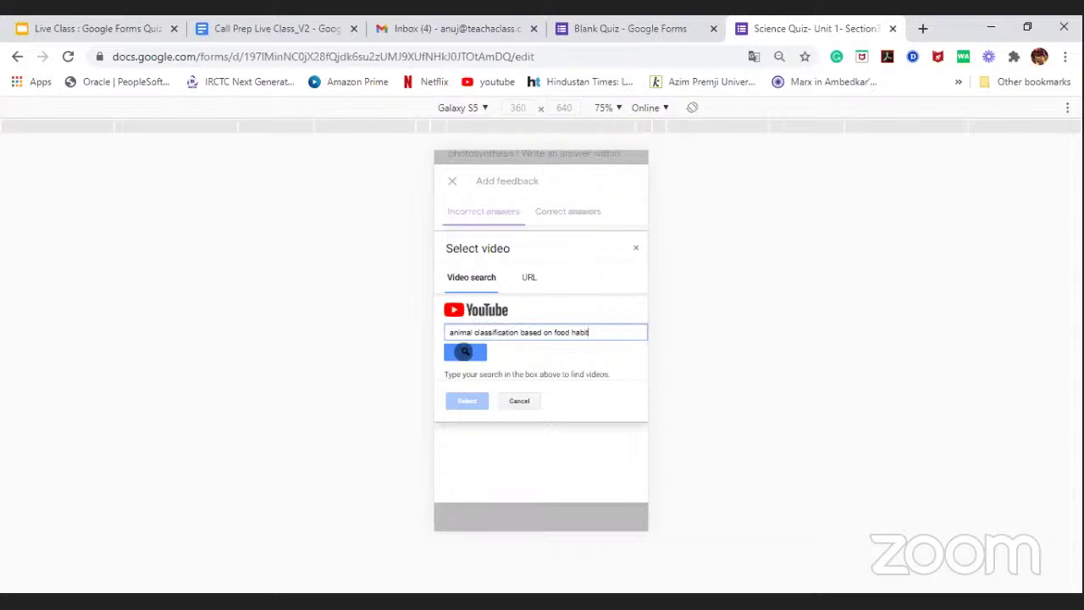
{"action": "left_click", "coordinate": [465, 350]}
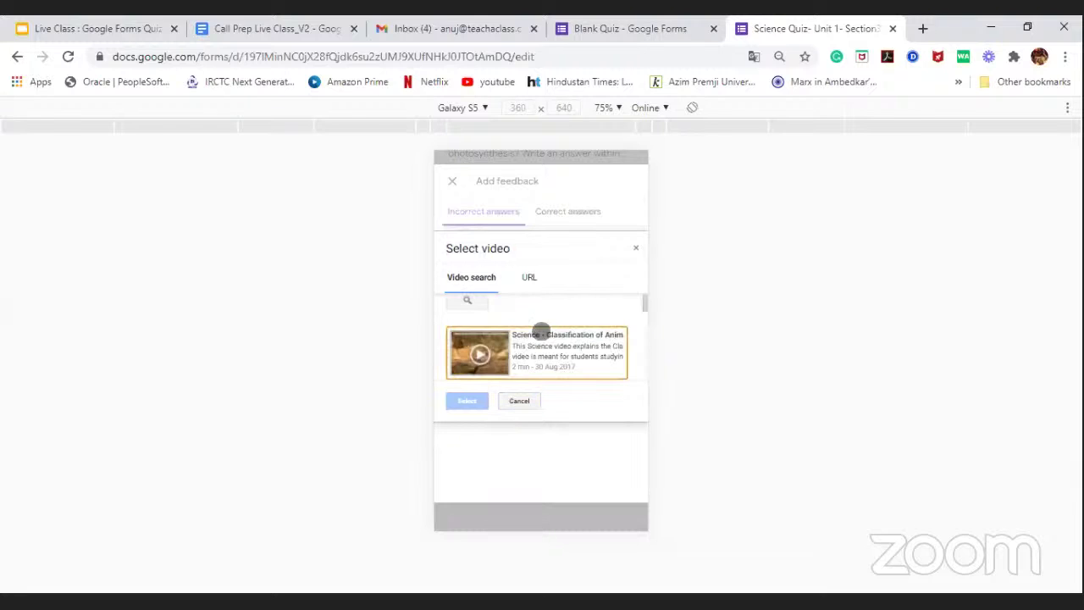
{"action": "scroll", "coordinate": [541, 331], "scroll_direction": "down", "scroll_amount": 3}
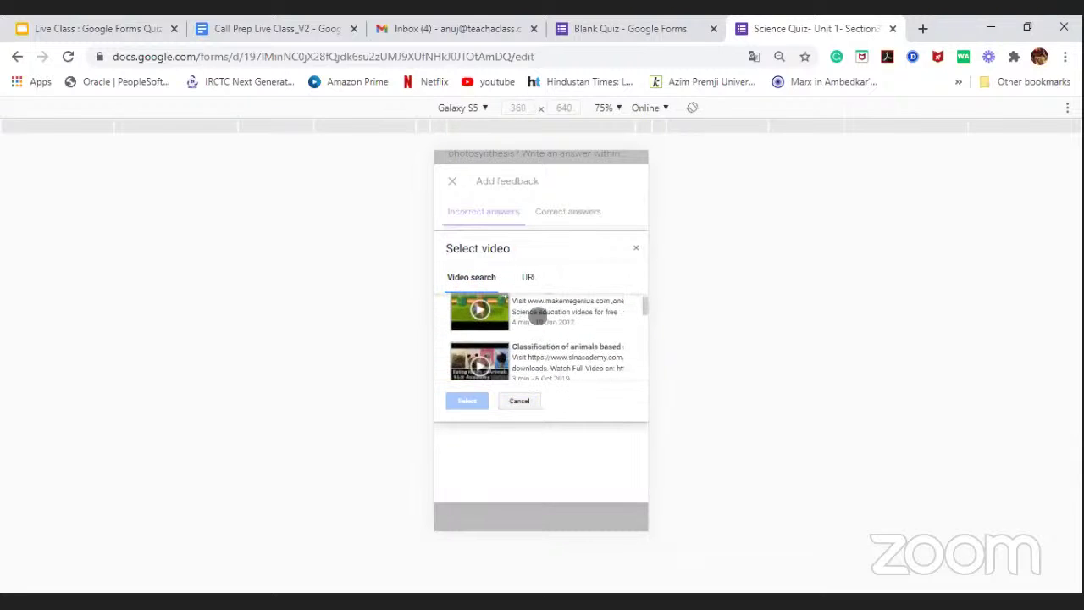
{"action": "left_click", "coordinate": [539, 315]}
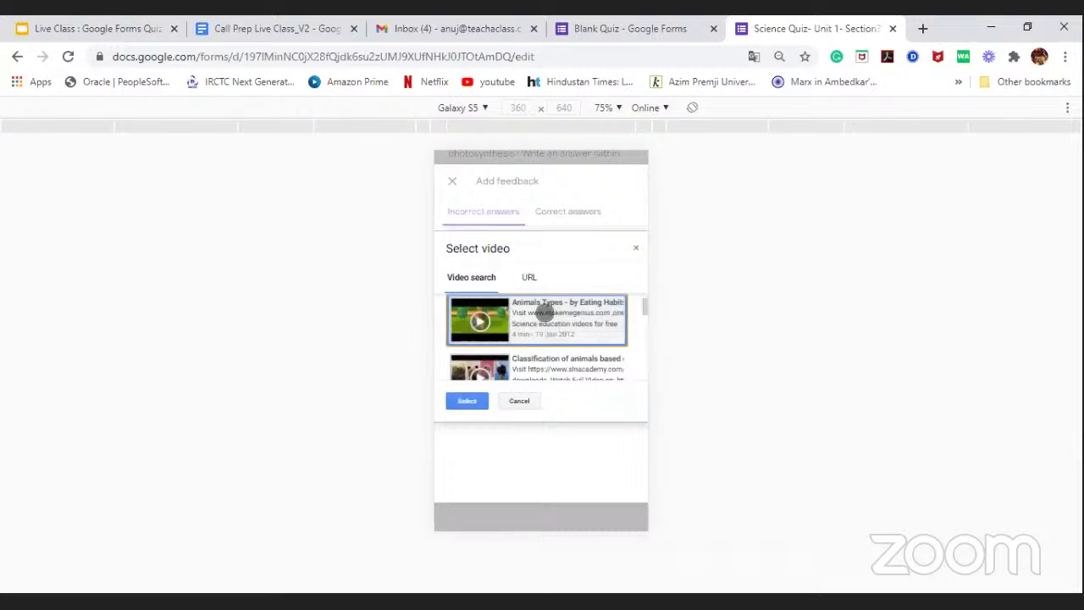
{"action": "left_click", "coordinate": [467, 401]}
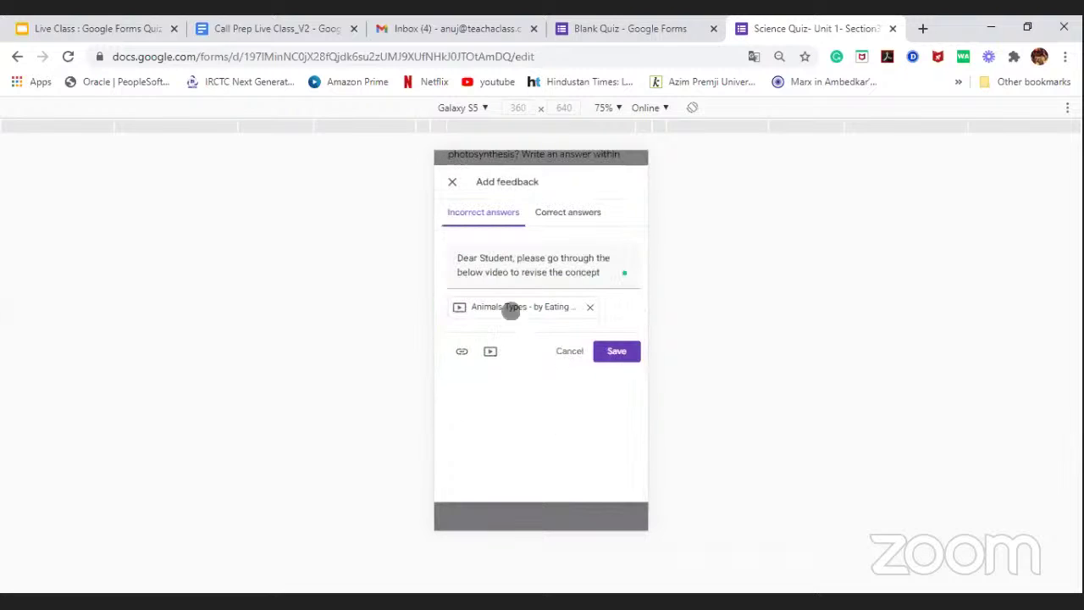
Step: Add 'Great Job, Keep going :)' as the Lion question's correct-answer feedback and close its answer key
{"action": "left_click", "coordinate": [564, 212]}
{"action": "left_click", "coordinate": [539, 256]}
{"action": "type", "text": "Great Jo"}
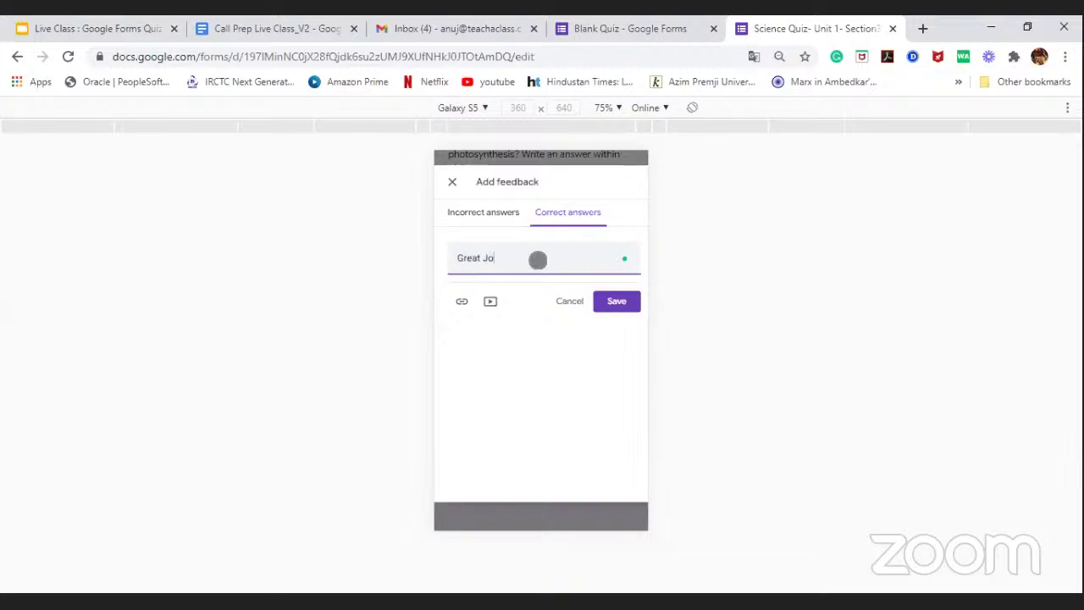
{"action": "type", "text": "b, Keep going :)"}
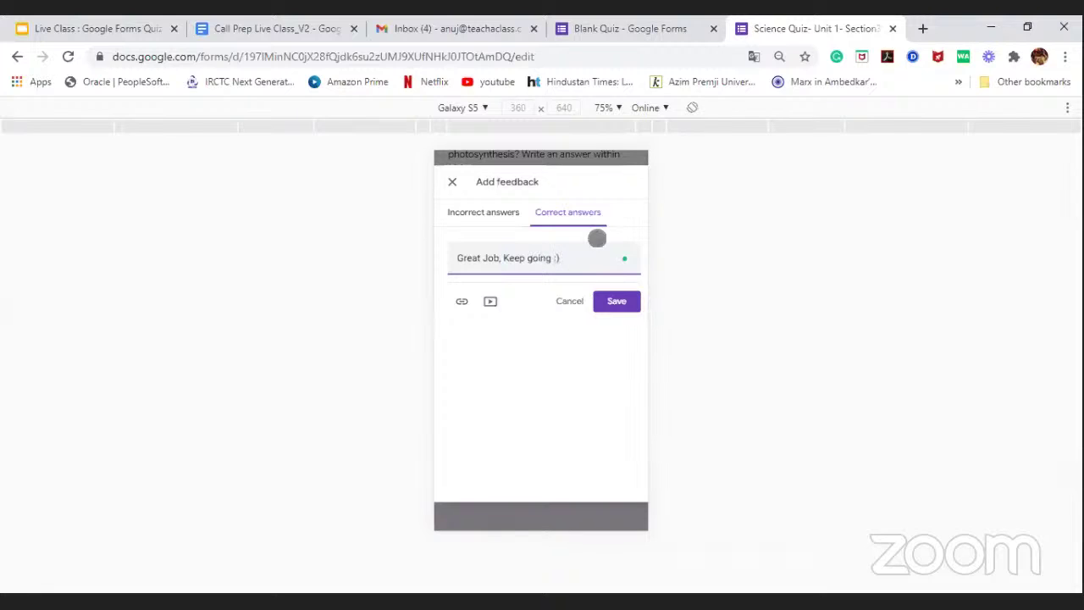
{"action": "left_click", "coordinate": [622, 302]}
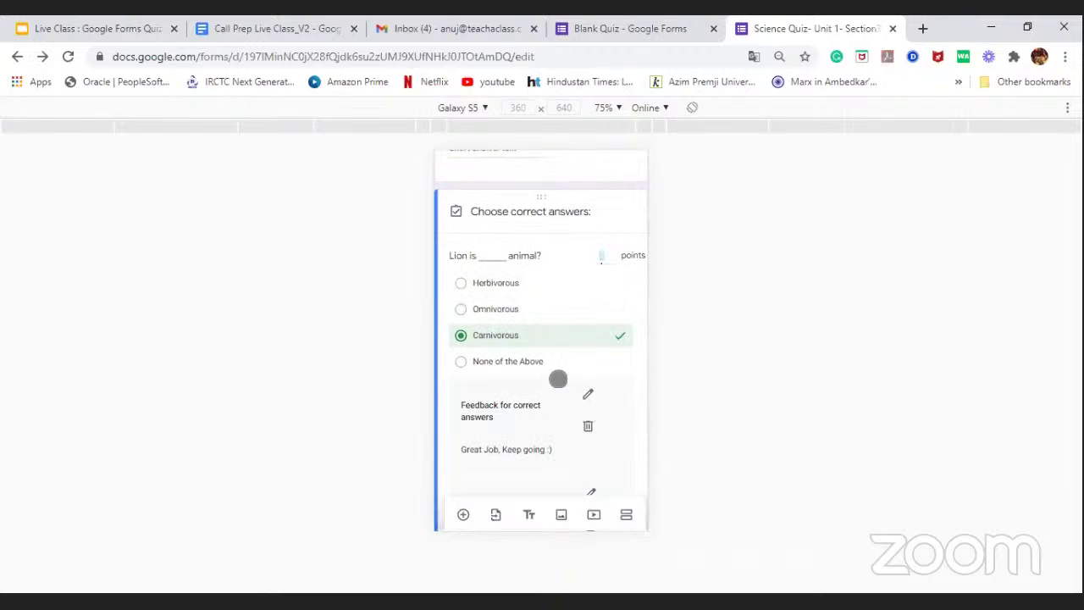
{"action": "scroll", "coordinate": [556, 380], "scroll_direction": "down", "scroll_amount": 5}
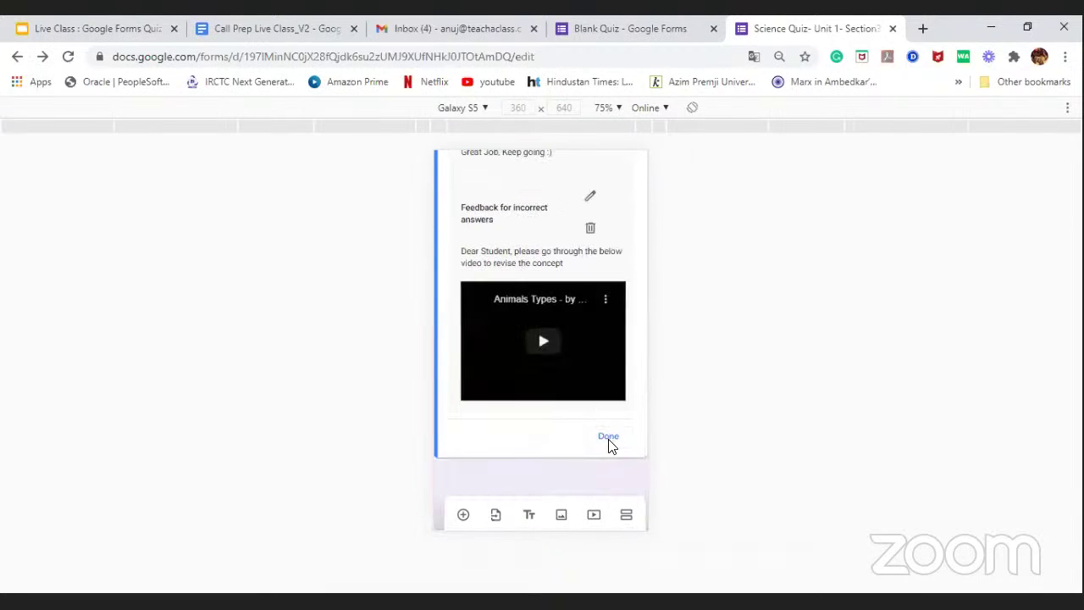
{"action": "left_click", "coordinate": [609, 437]}
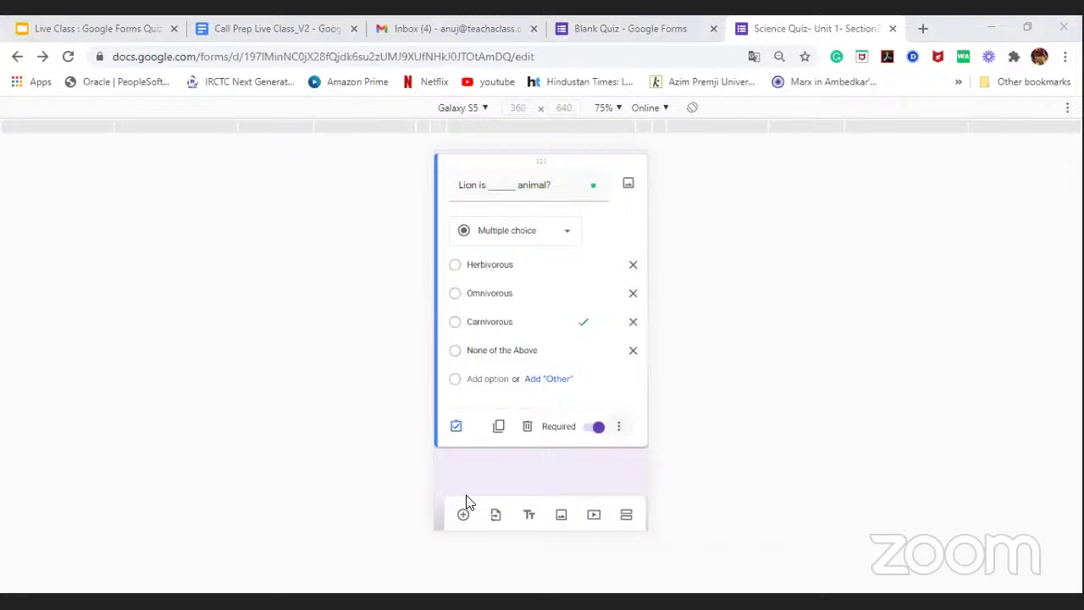
Step: Insert a new question below the Lion question titled 'Match the state with their capital City'
{"action": "left_click", "coordinate": [463, 515]}
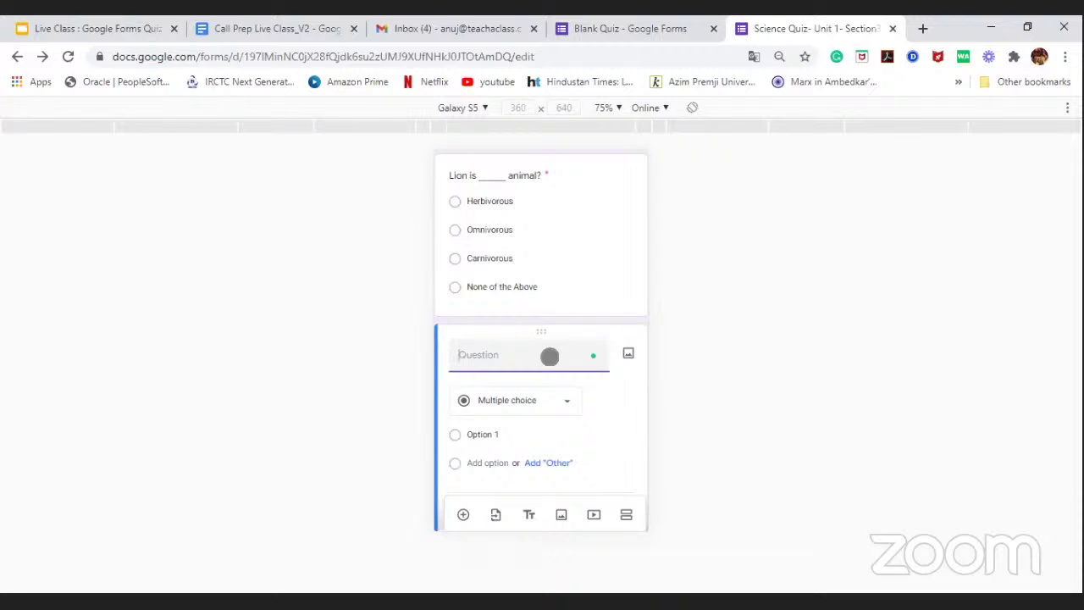
{"action": "type", "text": "Match the state with their capi"}
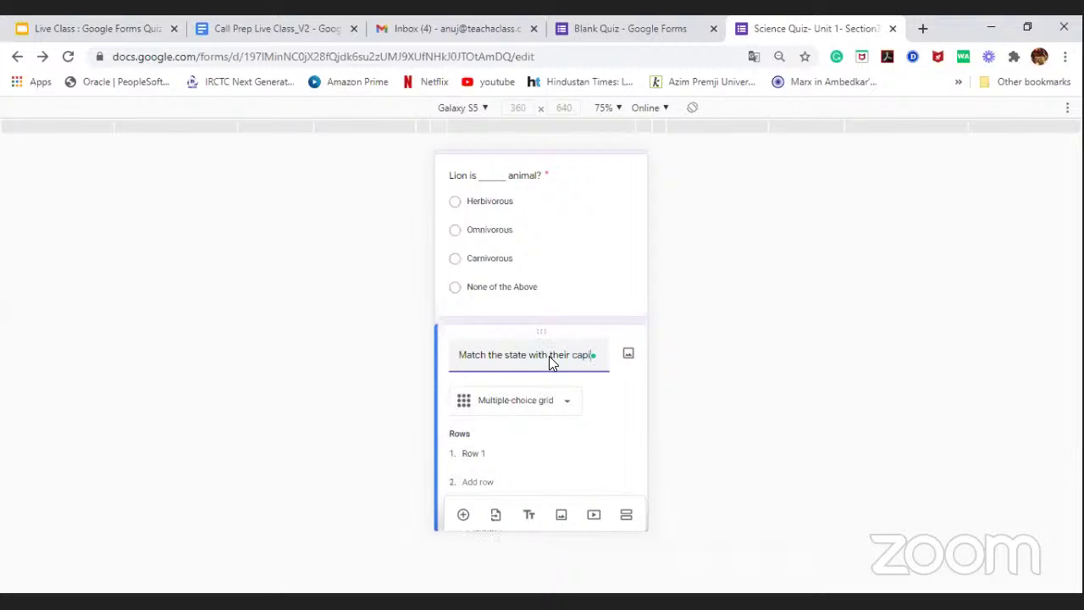
{"action": "type", "text": "tal City"}
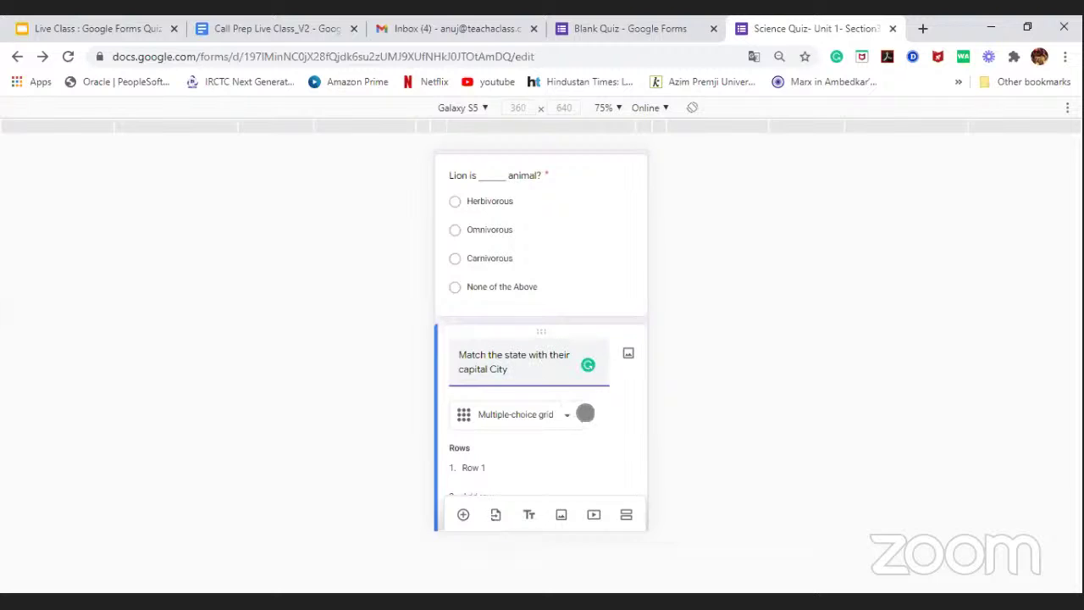
{"action": "scroll", "coordinate": [565, 411], "scroll_direction": "down", "scroll_amount": 1}
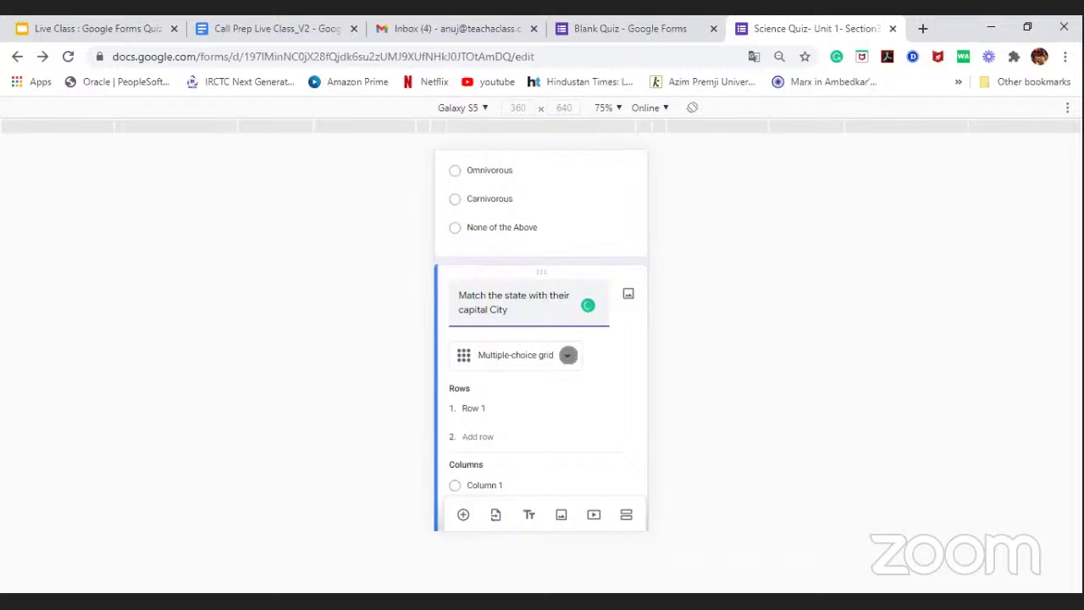
Step: Label the grid rows Uttar Pradesh, Karnataka and Punjab, removing the extra empty row
{"action": "scroll", "coordinate": [559, 355], "scroll_direction": "down", "scroll_amount": 1}
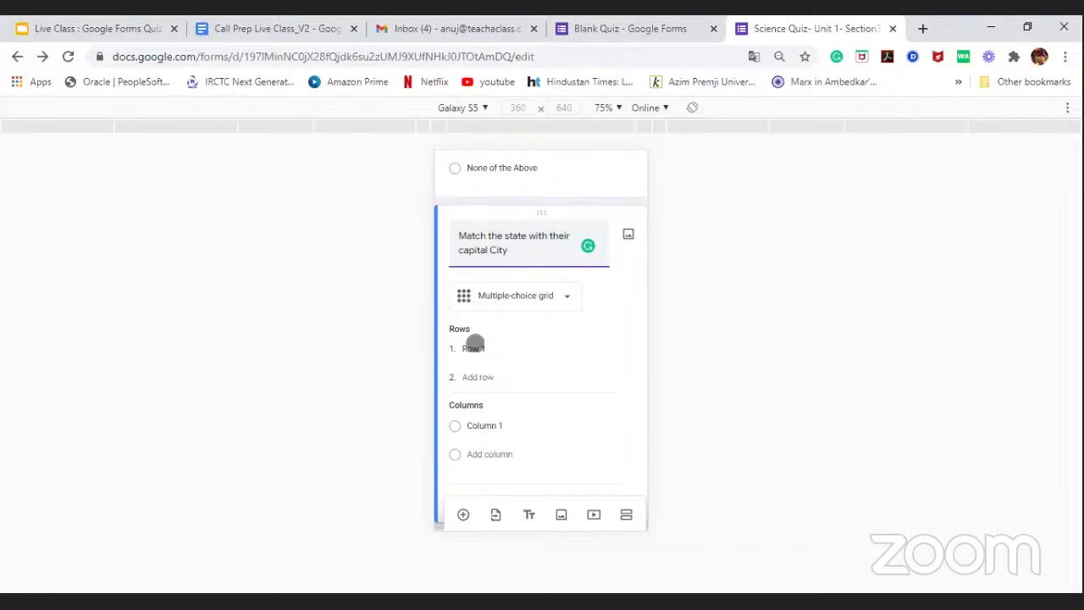
{"action": "left_click", "coordinate": [476, 350]}
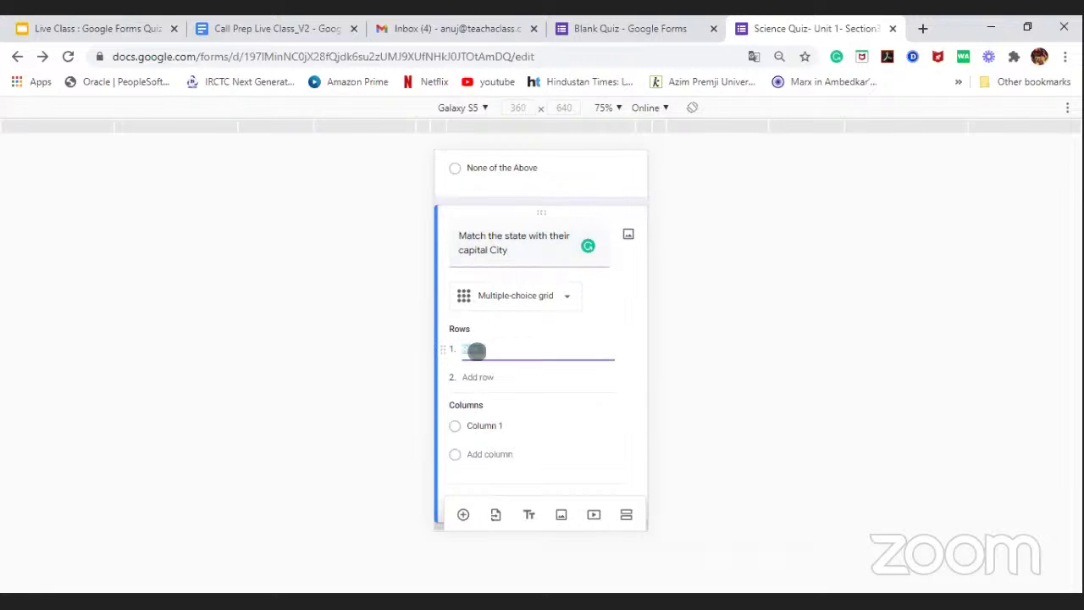
{"action": "key", "text": "BackSpace"}
{"action": "type", "text": "Uttar Pradesh"}
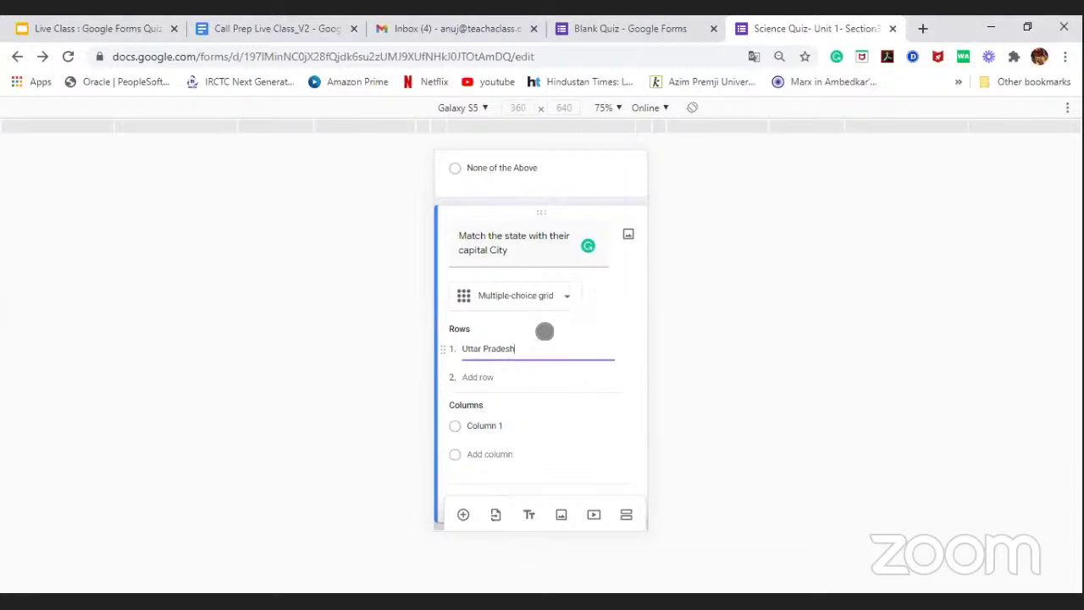
{"action": "left_click", "coordinate": [498, 377]}
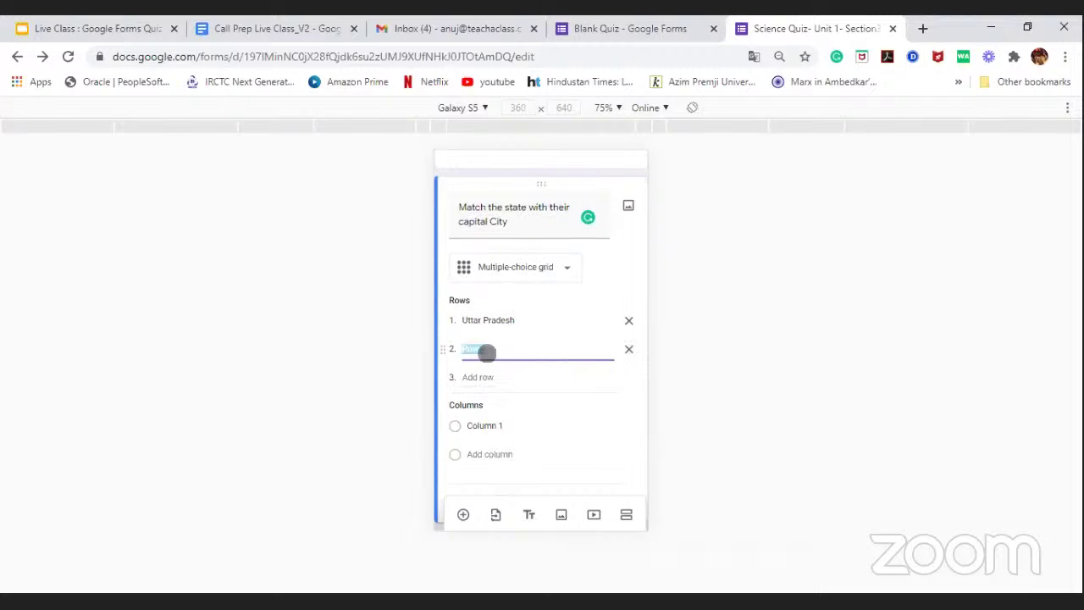
{"action": "left_click", "coordinate": [491, 350]}
{"action": "type", "text": "Karnataka"}
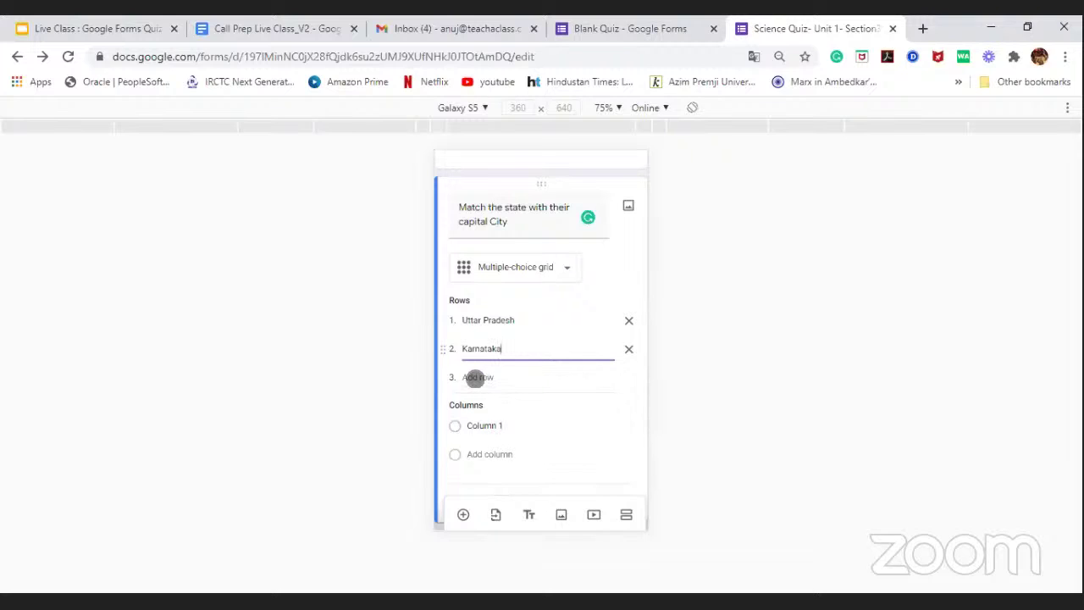
{"action": "left_click", "coordinate": [475, 378]}
{"action": "key", "text": "Return"}
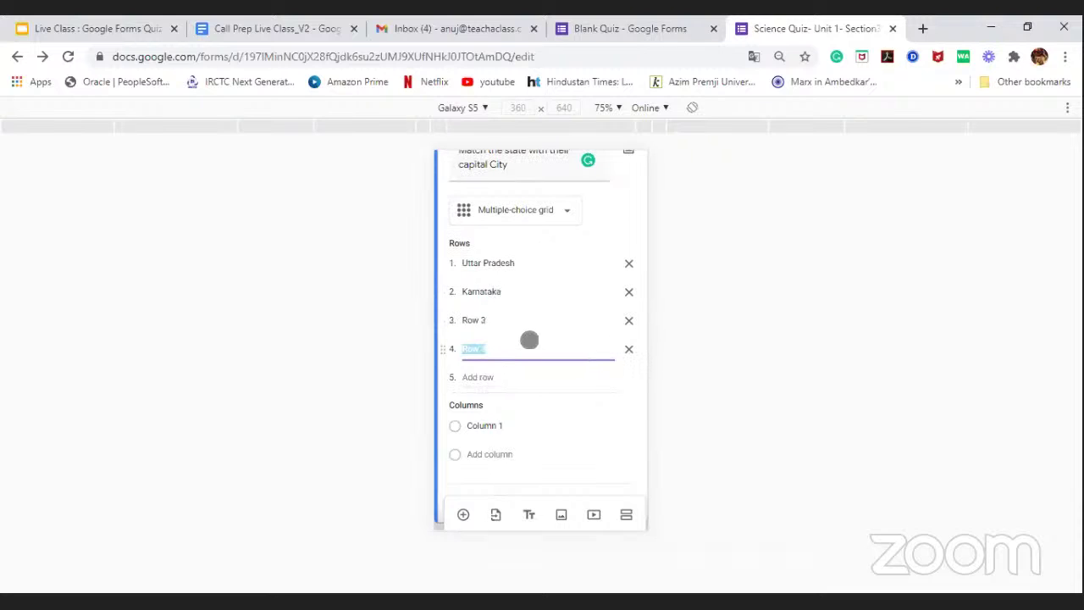
{"action": "left_click", "coordinate": [496, 320]}
{"action": "key", "text": "BackSpace"}
{"action": "type", "text": "Punjab"}
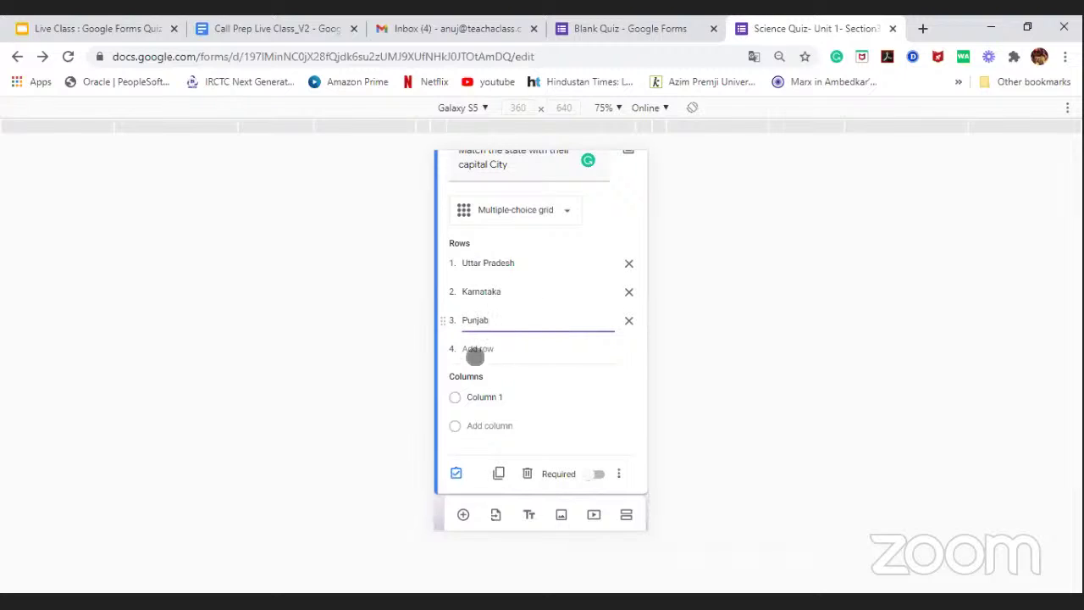
Step: Name the grid columns Lucknow, Bangalore and Chandigarh
{"action": "left_click", "coordinate": [488, 398]}
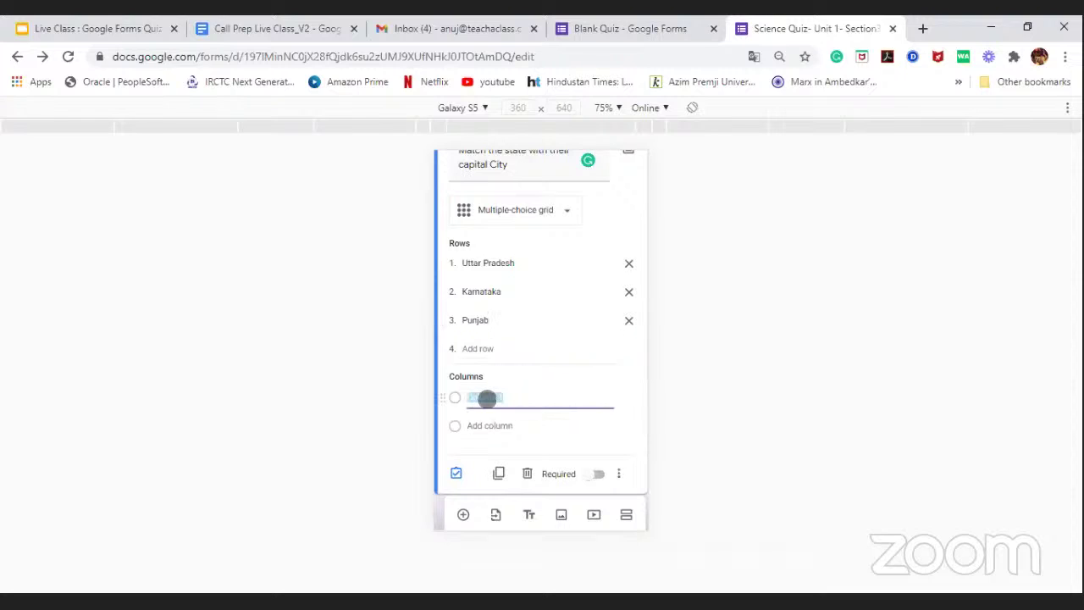
{"action": "type", "text": "Lucknow"}
{"action": "left_click", "coordinate": [484, 427]}
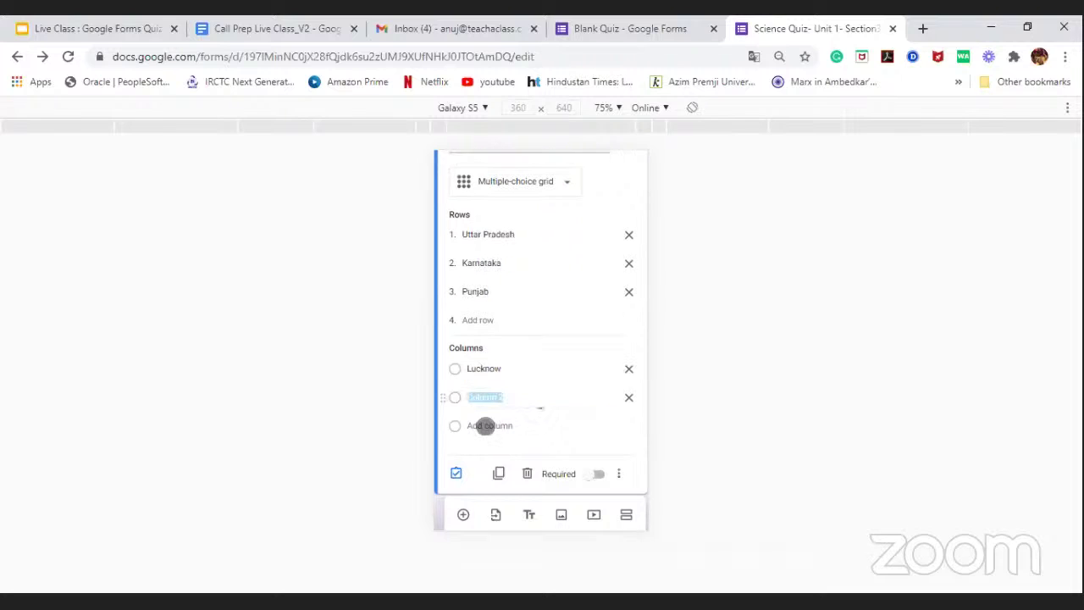
{"action": "type", "text": "Bangalore"}
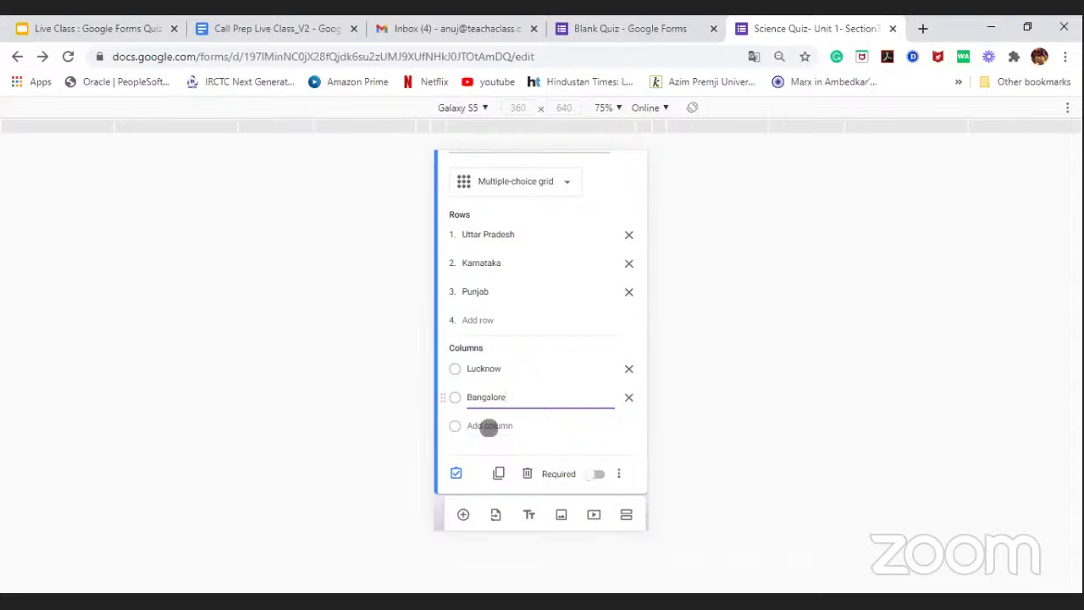
{"action": "left_click", "coordinate": [490, 426]}
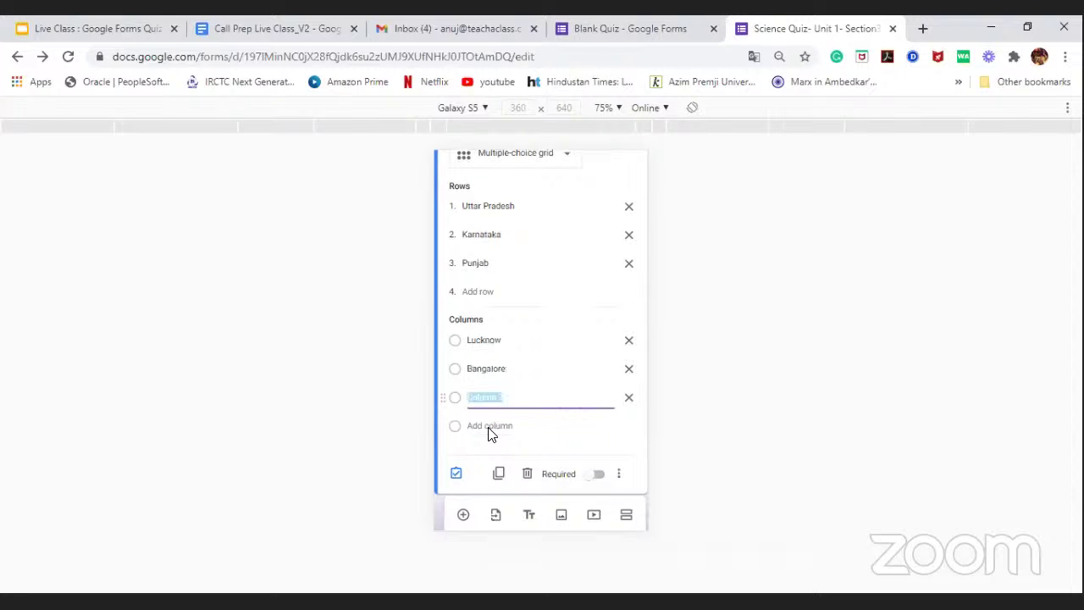
{"action": "type", "text": "Chandigarh"}
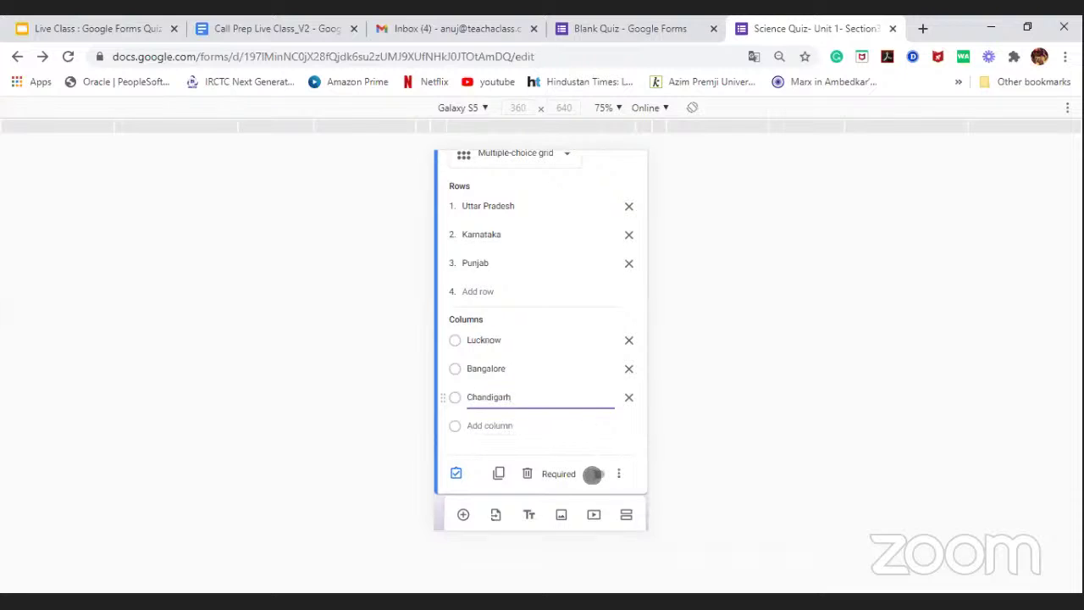
Step: Make the state-capital grid question required
{"action": "left_click", "coordinate": [595, 474]}
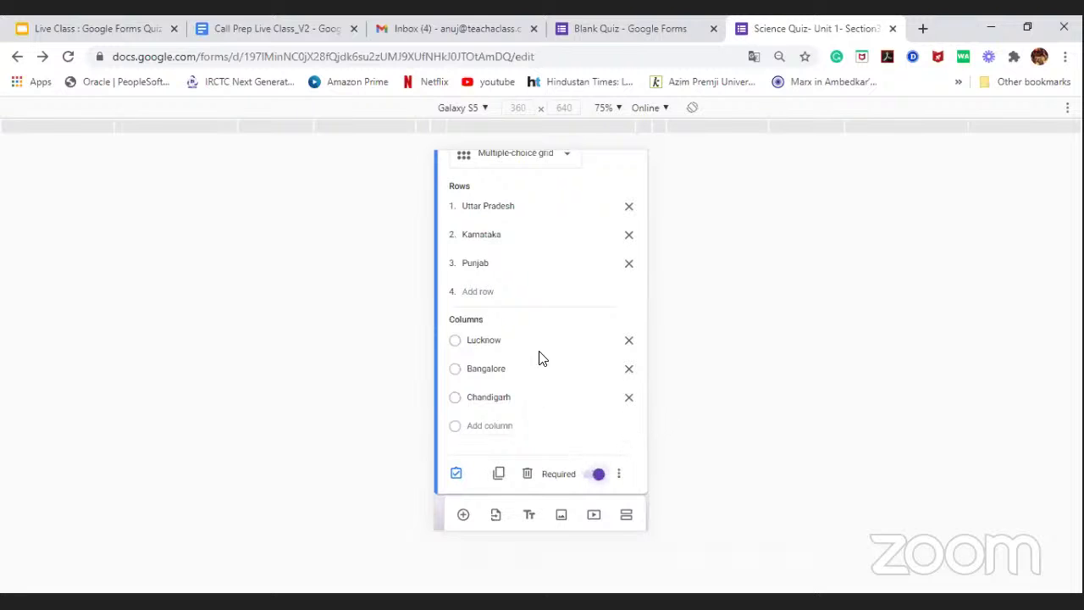
{"action": "scroll", "coordinate": [540, 348], "scroll_direction": "up", "scroll_amount": 2}
{"action": "scroll", "coordinate": [539, 348], "scroll_direction": "up", "scroll_amount": 1}
{"action": "scroll", "coordinate": [540, 348], "scroll_direction": "down", "scroll_amount": 3}
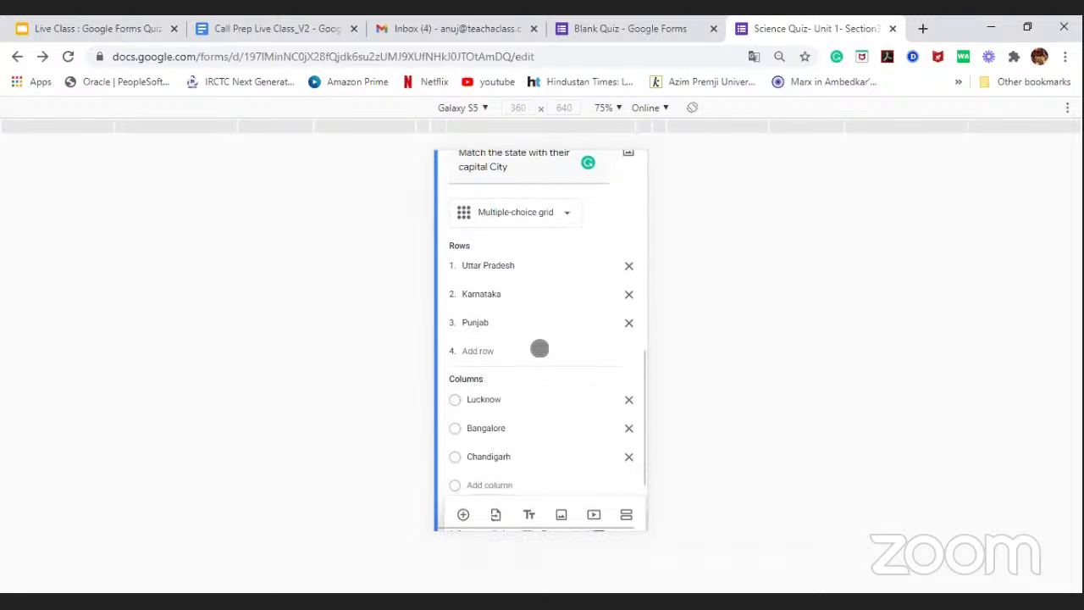
{"action": "scroll", "coordinate": [541, 347], "scroll_direction": "up", "scroll_amount": 2}
{"action": "scroll", "coordinate": [520, 215], "scroll_direction": "down", "scroll_amount": 4}
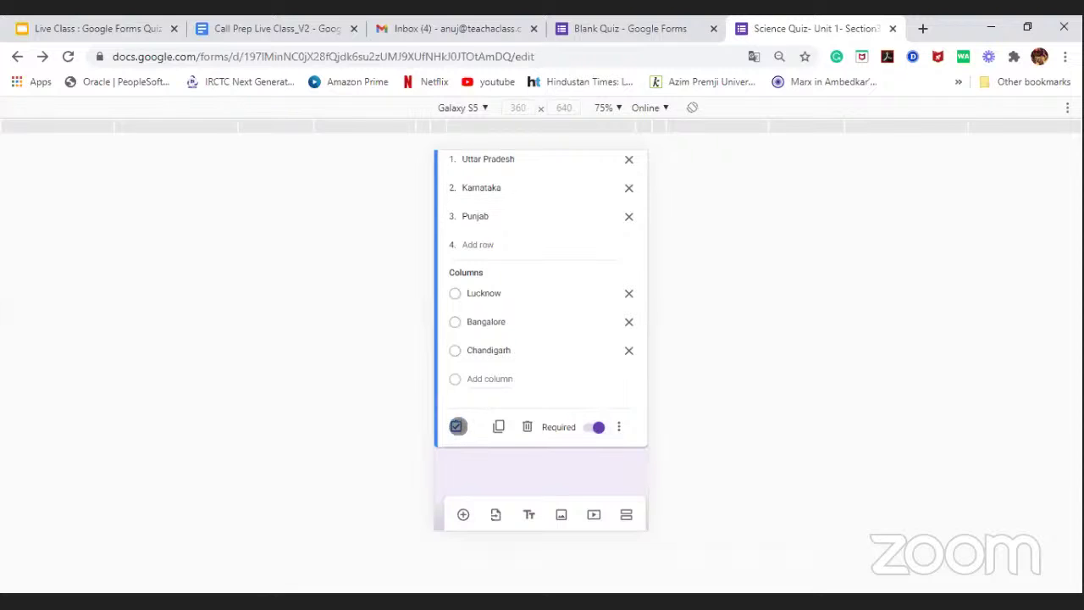
Step: In the grid's answer key, give Karnataka and Punjab 1 point each and mark Lucknow for Uttar Pradesh
{"action": "left_click", "coordinate": [457, 427]}
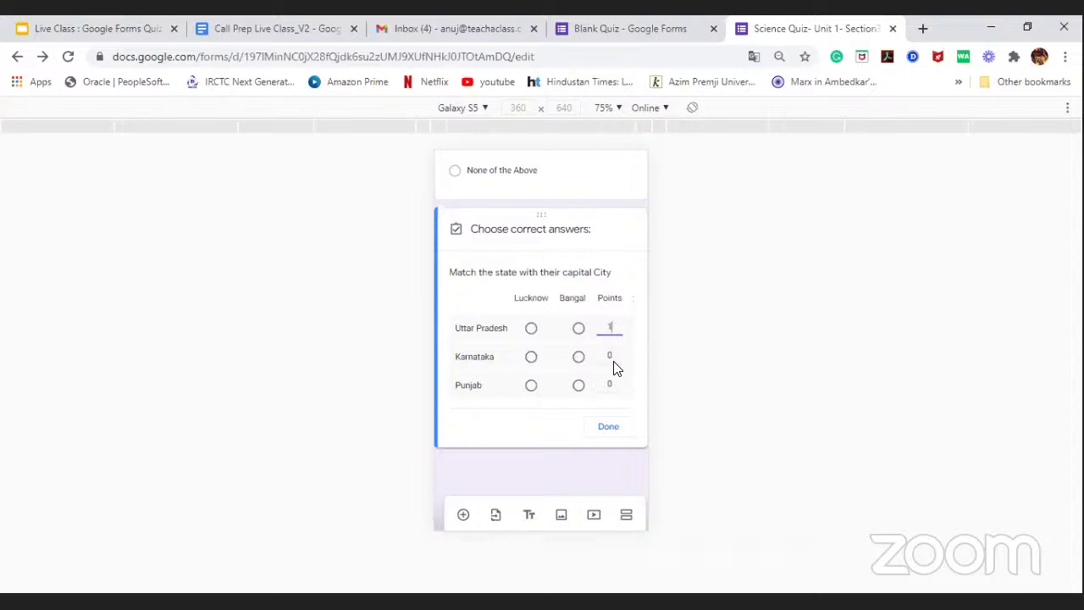
{"action": "left_click", "coordinate": [610, 357]}
{"action": "type", "text": "1"}
{"action": "left_click", "coordinate": [611, 385]}
{"action": "type", "text": "1"}
{"action": "left_click", "coordinate": [532, 329]}
Step: Mark Bangalore for Karnataka, Chandigarh for Punjab and Lucknow for Uttar Pradesh, then finish the answer key
{"action": "left_click", "coordinate": [578, 357]}
{"action": "scroll", "coordinate": [584, 297], "scroll_direction": "right", "scroll_amount": 2}
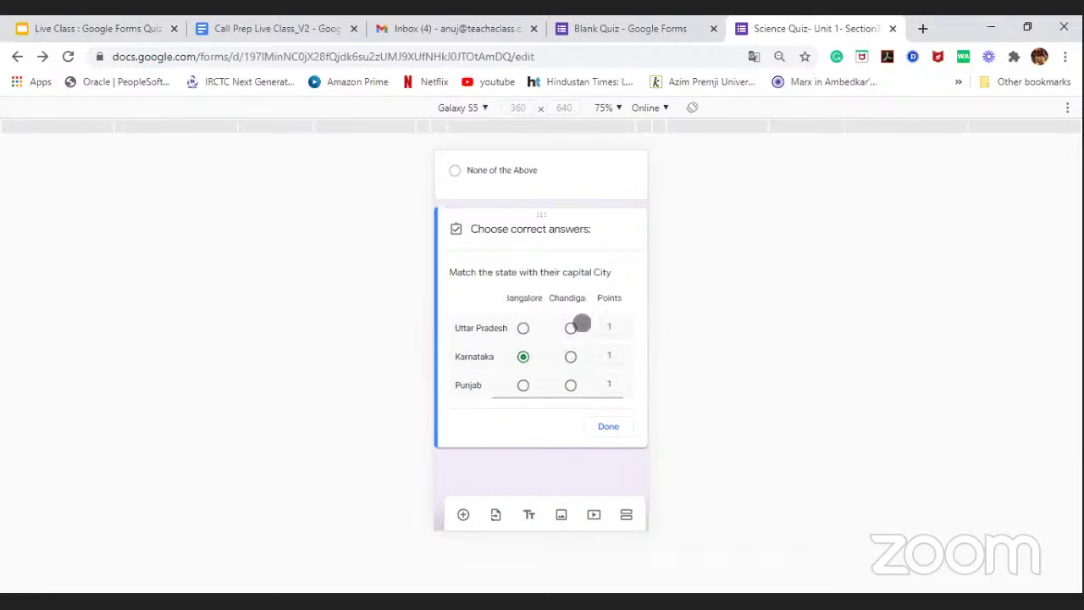
{"action": "left_click", "coordinate": [561, 386]}
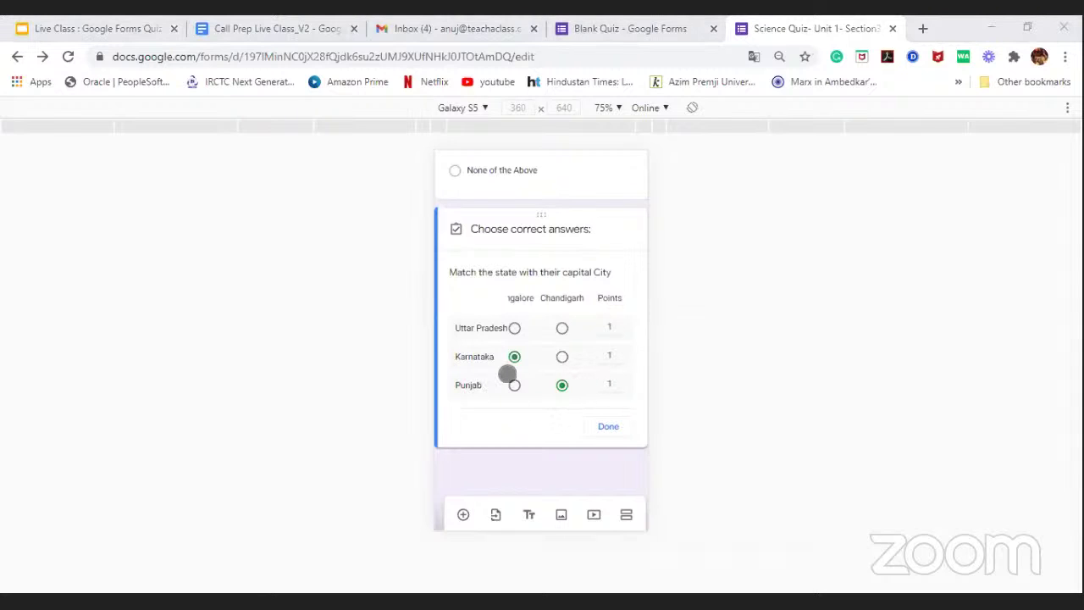
{"action": "left_click_drag", "start_coordinate": [521, 298], "coordinate": [559, 296]}
{"action": "left_click", "coordinate": [523, 335]}
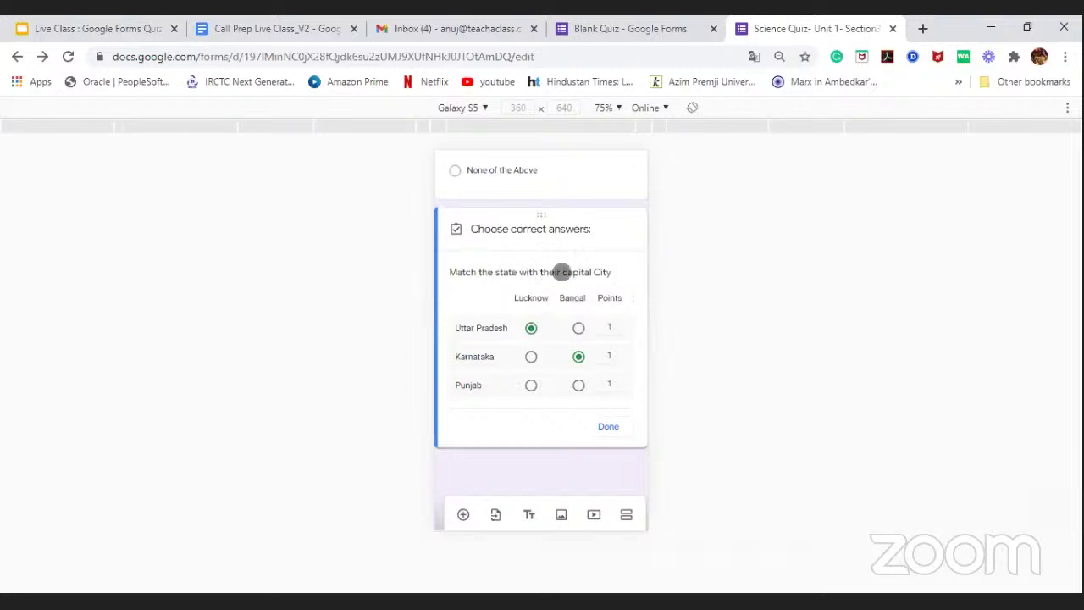
{"action": "left_click", "coordinate": [609, 425]}
{"action": "left_click", "coordinate": [613, 427]}
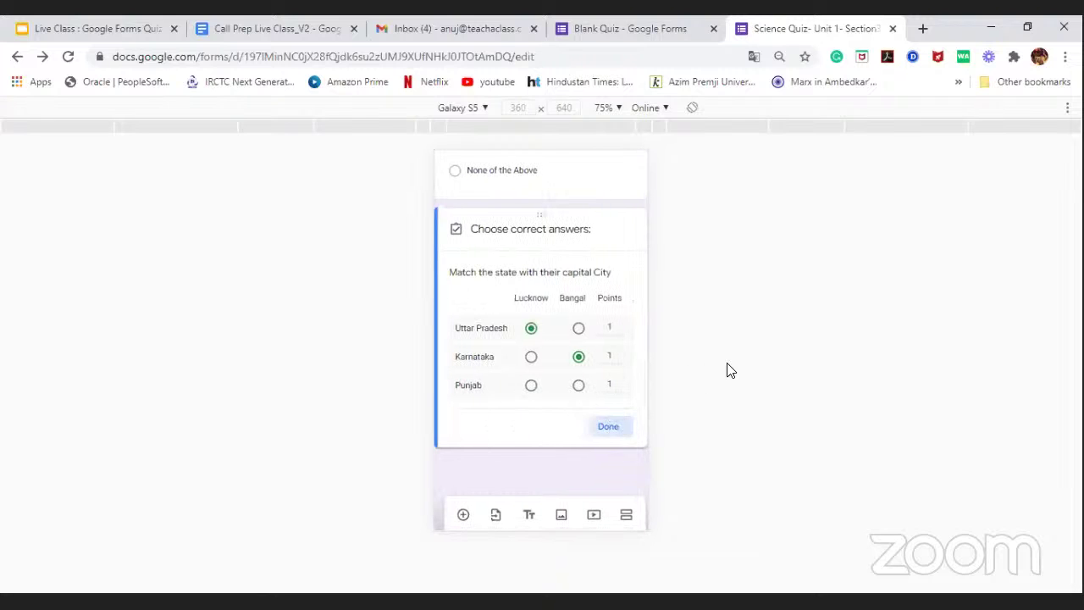
{"action": "scroll", "coordinate": [570, 312], "scroll_direction": "down", "scroll_amount": 3}
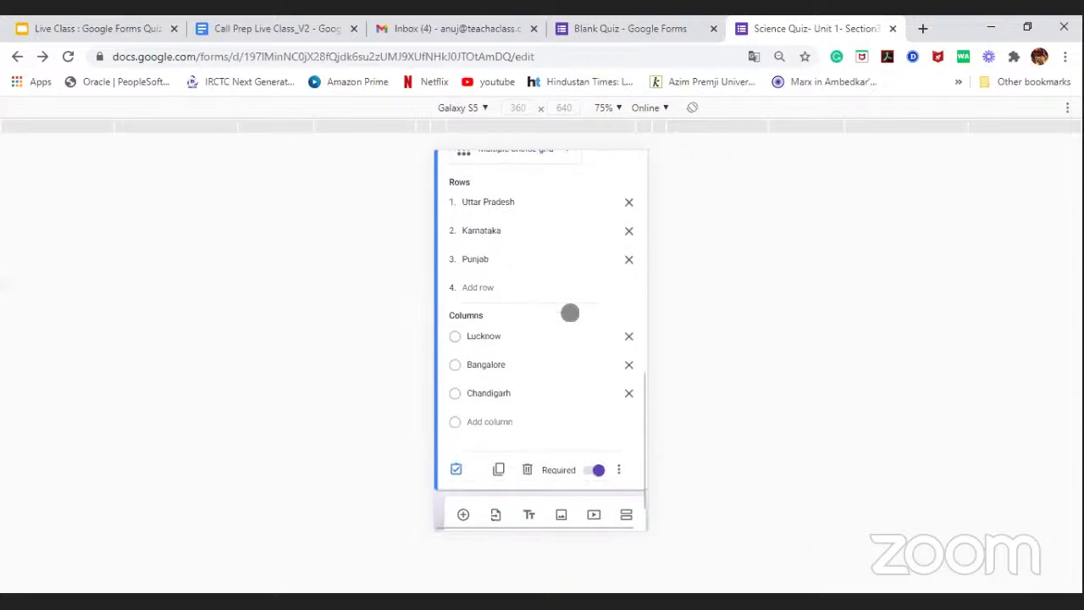
{"action": "scroll", "coordinate": [570, 312], "scroll_direction": "up", "scroll_amount": 3}
{"action": "scroll", "coordinate": [570, 312], "scroll_direction": "up", "scroll_amount": 5}
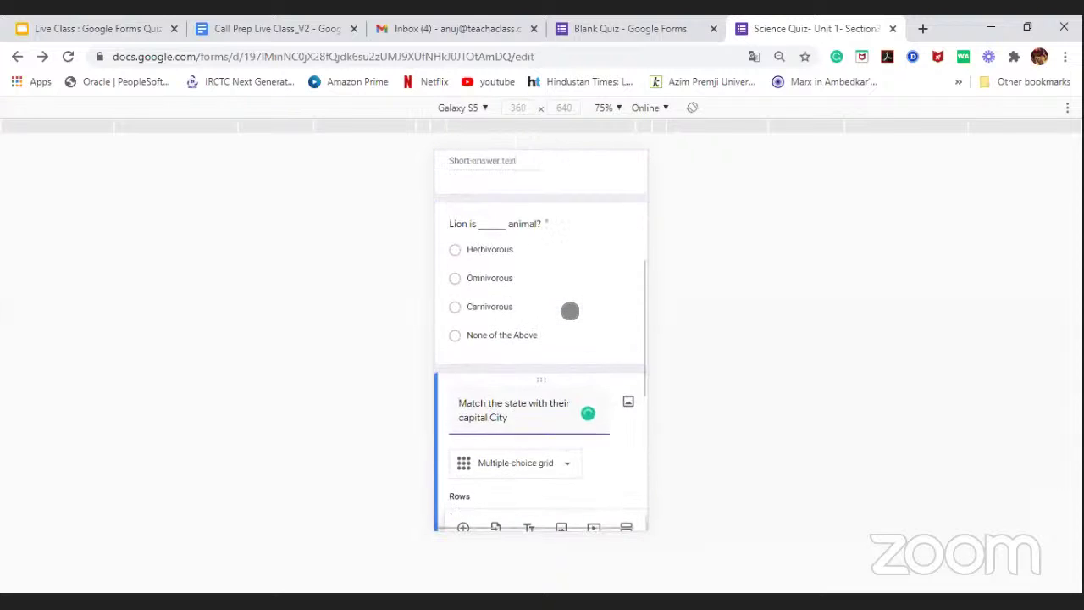
{"action": "scroll", "coordinate": [570, 312], "scroll_direction": "down", "scroll_amount": 8}
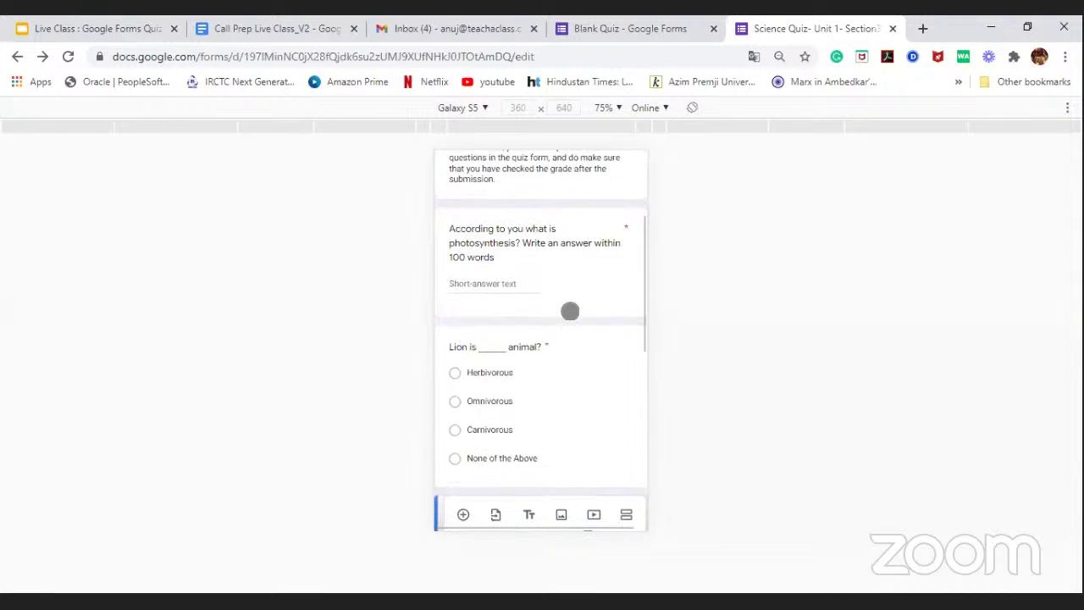
{"action": "scroll", "coordinate": [570, 317], "scroll_direction": "up", "scroll_amount": 8}
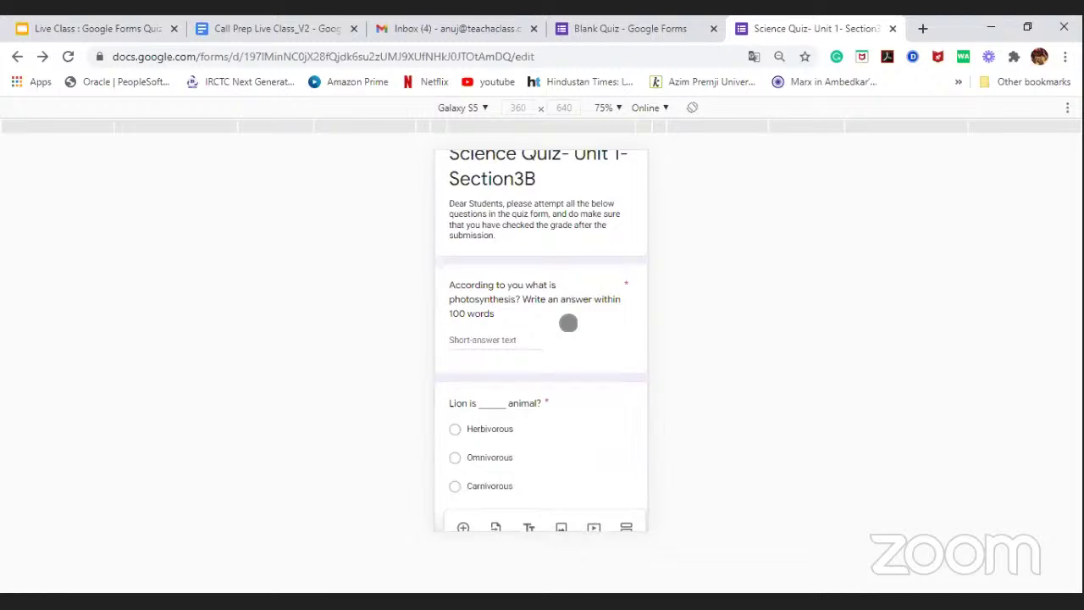
{"action": "scroll", "coordinate": [569, 323], "scroll_direction": "down", "scroll_amount": 3}
{"action": "scroll", "coordinate": [567, 325], "scroll_direction": "down", "scroll_amount": 5}
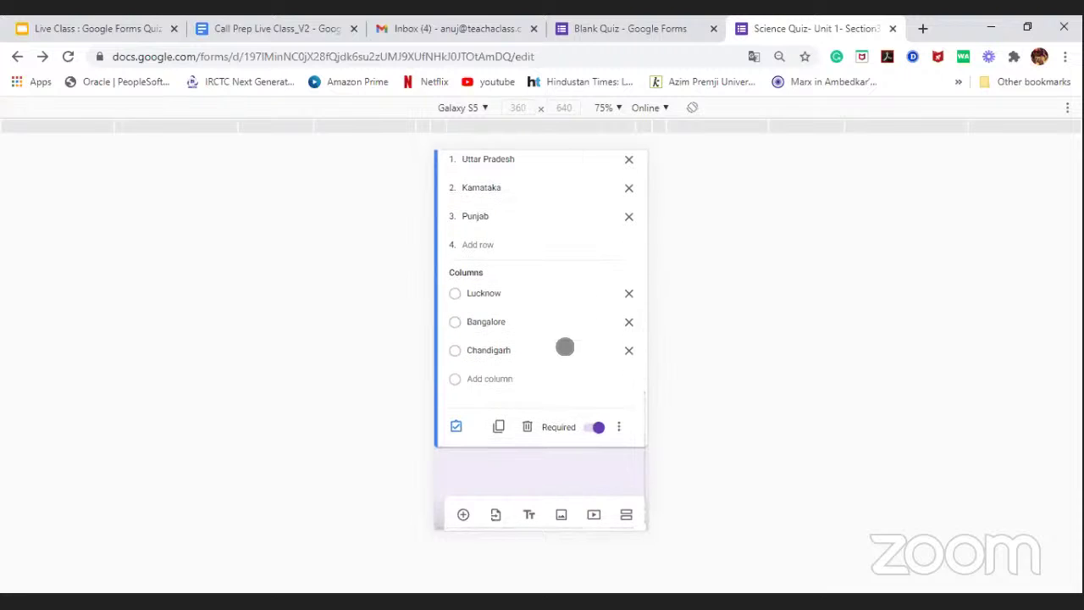
{"action": "scroll", "coordinate": [565, 344], "scroll_direction": "up", "scroll_amount": 2}
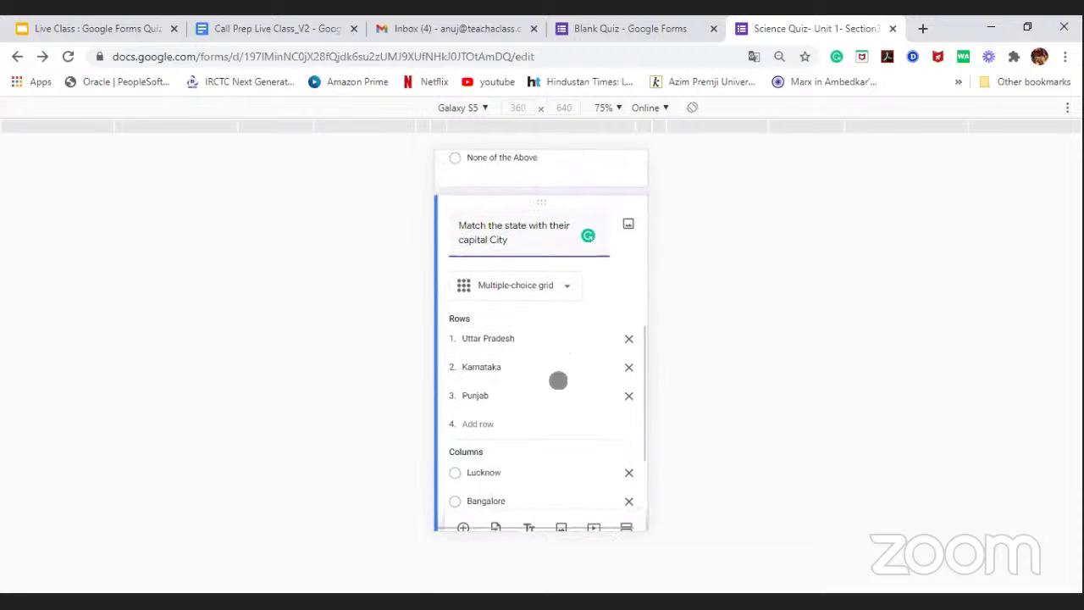
{"action": "left_click", "coordinate": [770, 506]}
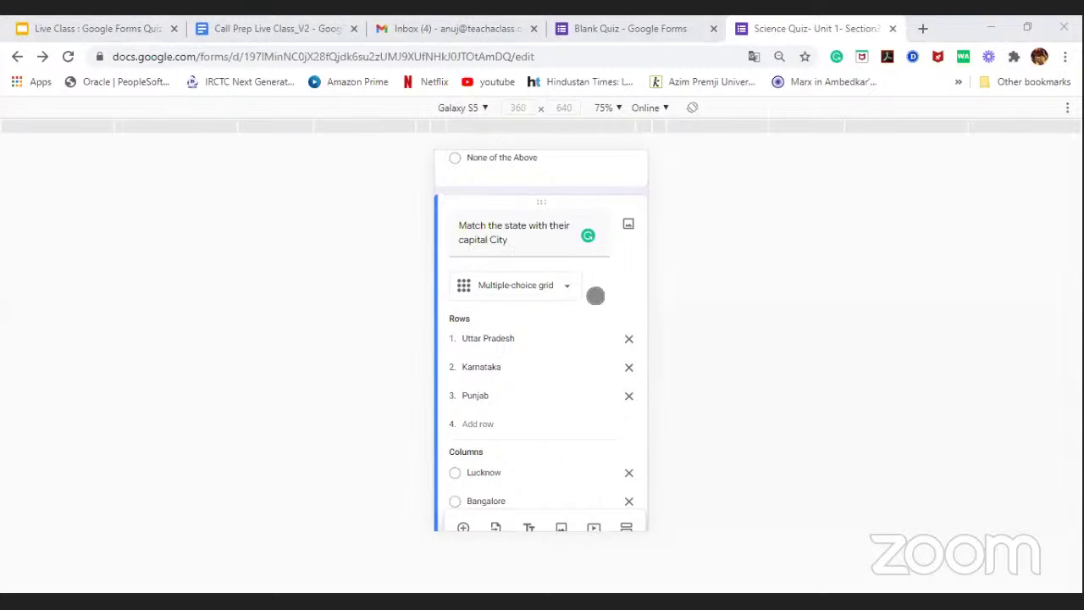
{"action": "scroll", "coordinate": [603, 296], "scroll_direction": "up", "scroll_amount": 3}
{"action": "scroll", "coordinate": [593, 299], "scroll_direction": "up", "scroll_amount": 3}
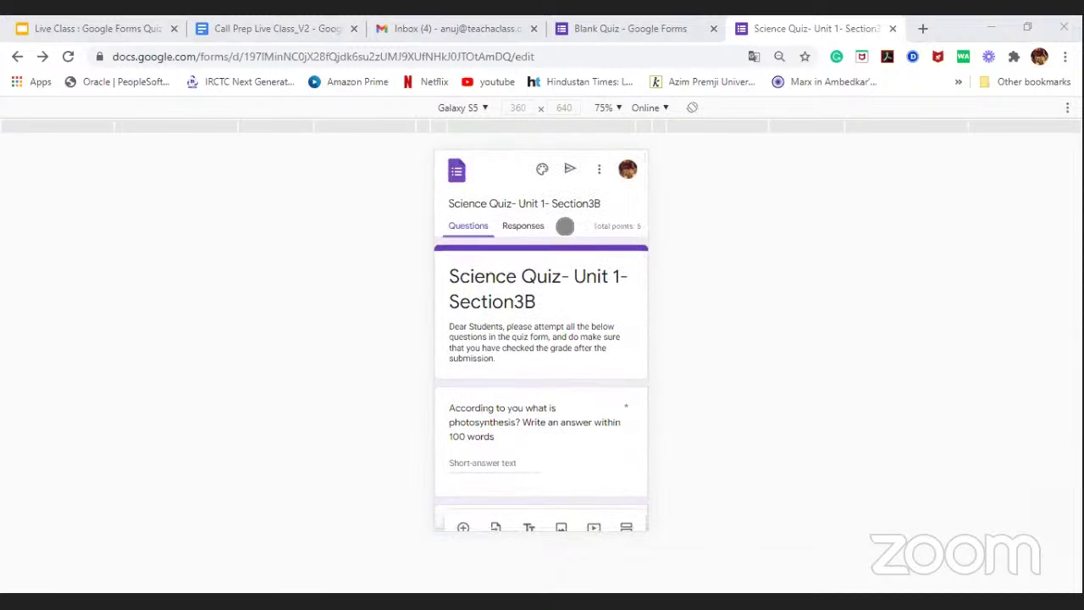
{"action": "scroll", "coordinate": [567, 283], "scroll_direction": "down", "scroll_amount": 1}
{"action": "scroll", "coordinate": [568, 286], "scroll_direction": "up", "scroll_amount": 1}
{"action": "scroll", "coordinate": [568, 283], "scroll_direction": "down", "scroll_amount": 6}
{"action": "scroll", "coordinate": [569, 285], "scroll_direction": "down", "scroll_amount": 2}
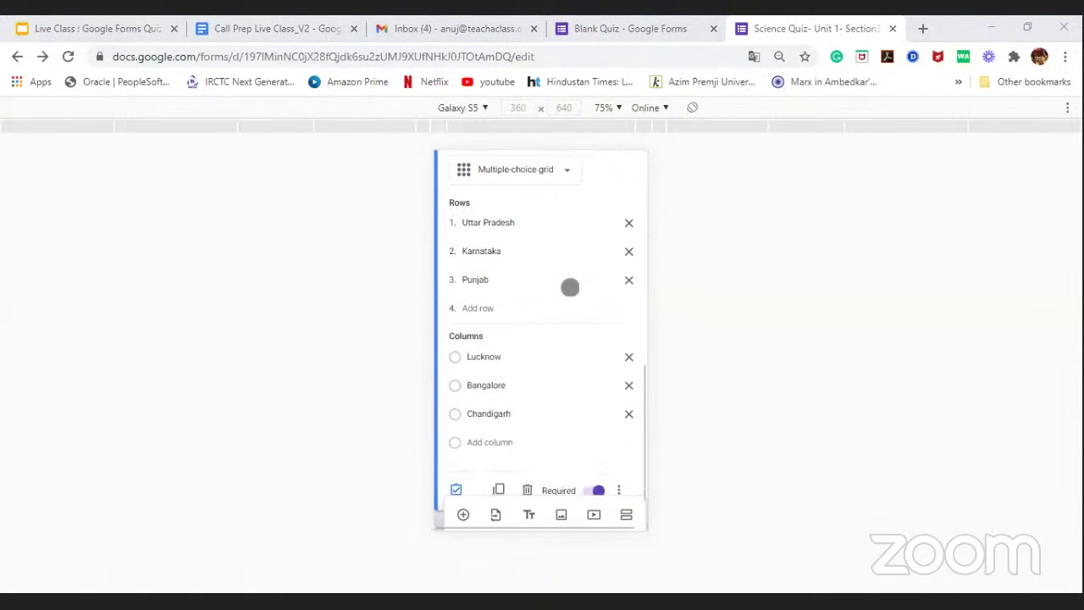
{"action": "scroll", "coordinate": [571, 286], "scroll_direction": "up", "scroll_amount": 4}
{"action": "scroll", "coordinate": [570, 288], "scroll_direction": "up", "scroll_amount": 3}
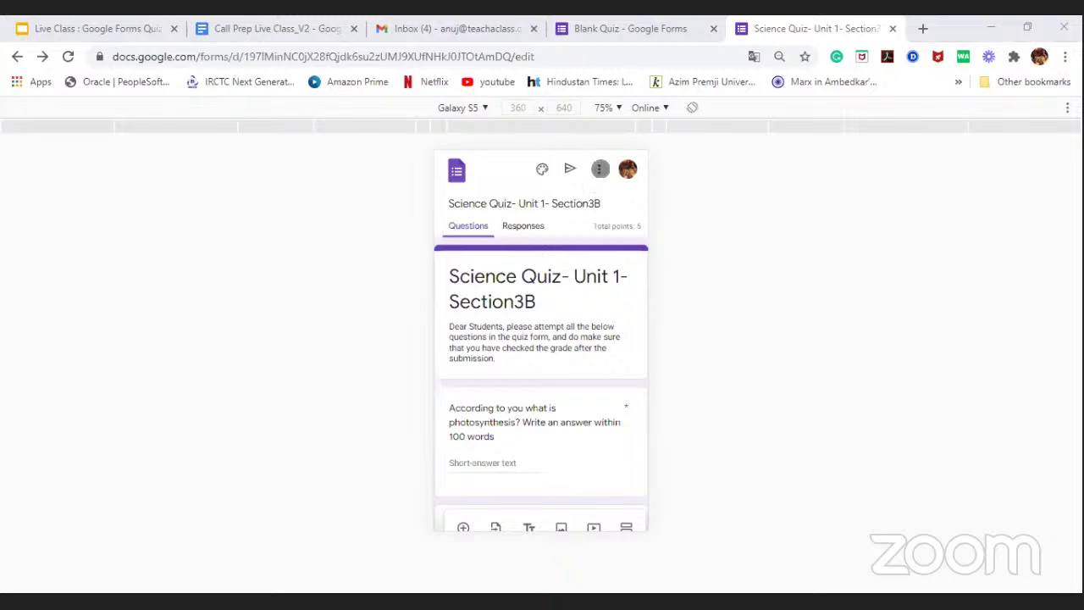
Step: Preview the quiz and enter filler text 'asdal;dka' as the photosynthesis answer
{"action": "left_click", "coordinate": [600, 169]}
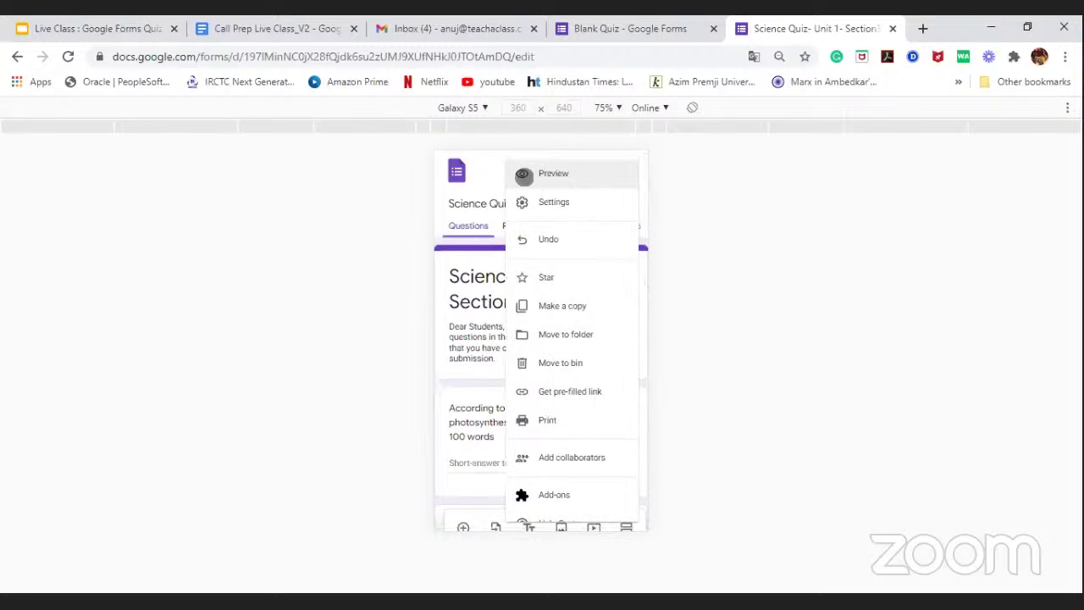
{"action": "left_click", "coordinate": [573, 172]}
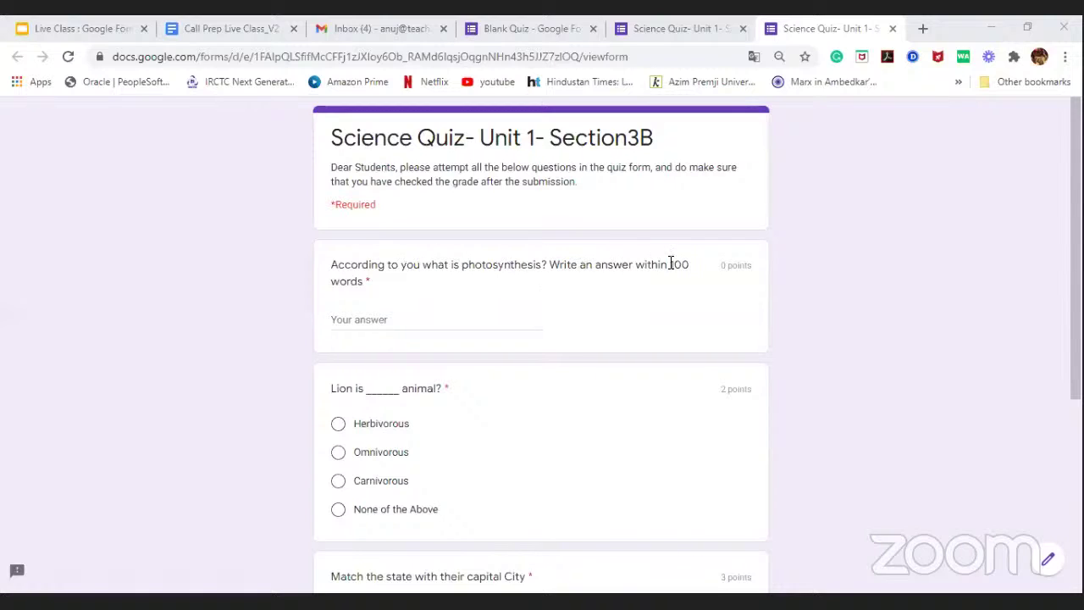
{"action": "left_click", "coordinate": [364, 320]}
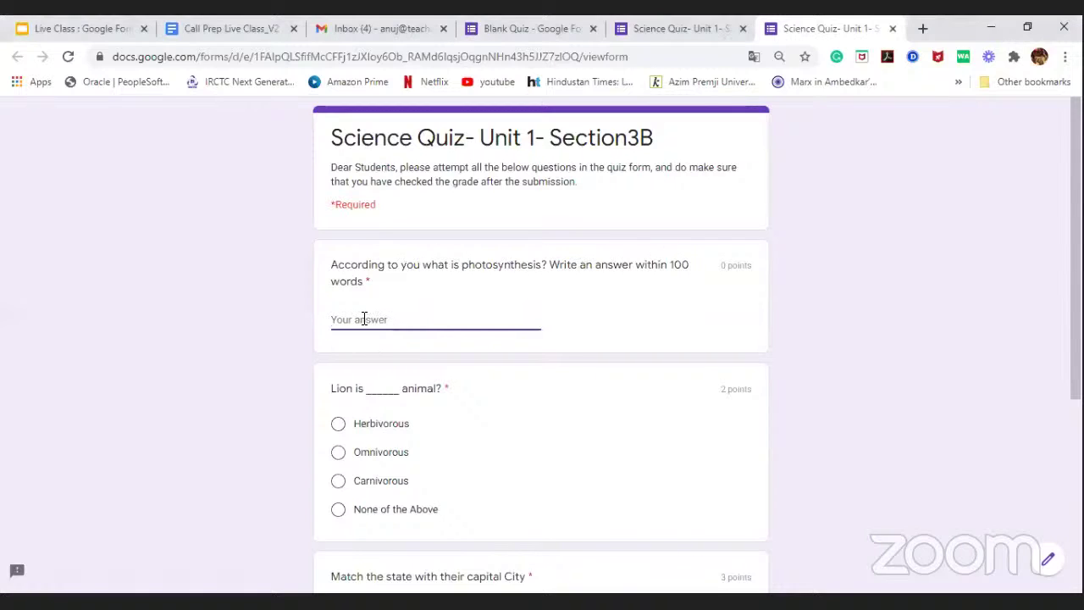
{"action": "type", "text": "asdal;dkadk"}
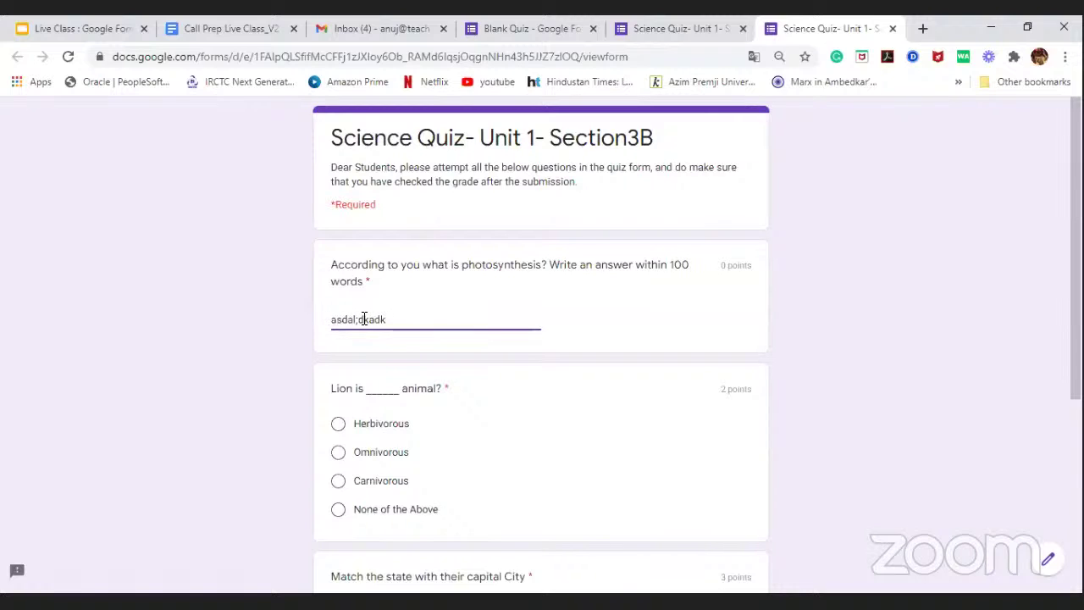
{"action": "left_click", "coordinate": [572, 332]}
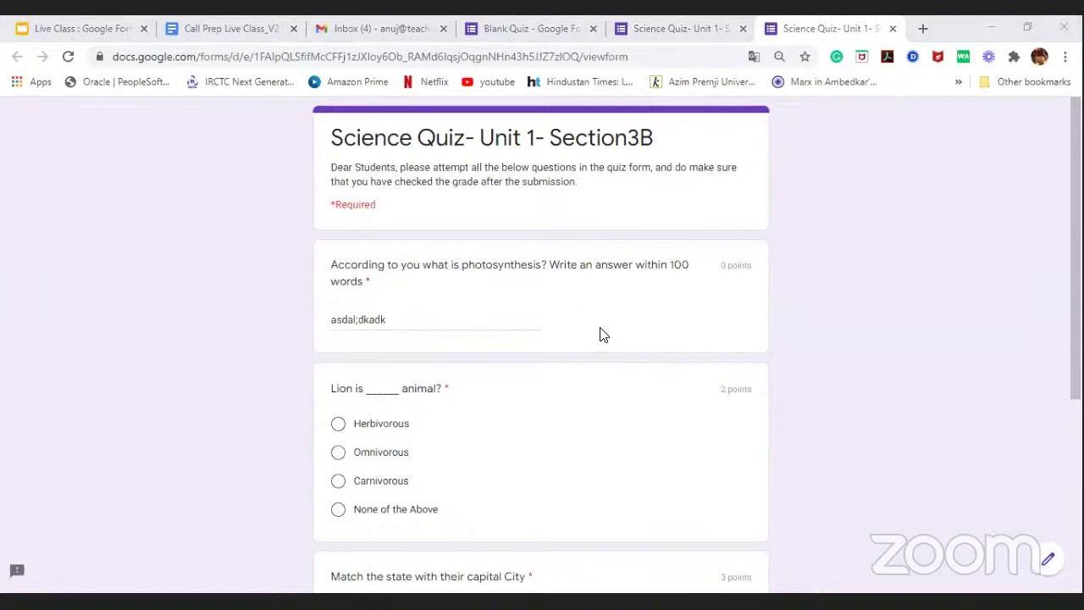
{"action": "left_click", "coordinate": [675, 23]}
{"action": "left_click", "coordinate": [602, 169]}
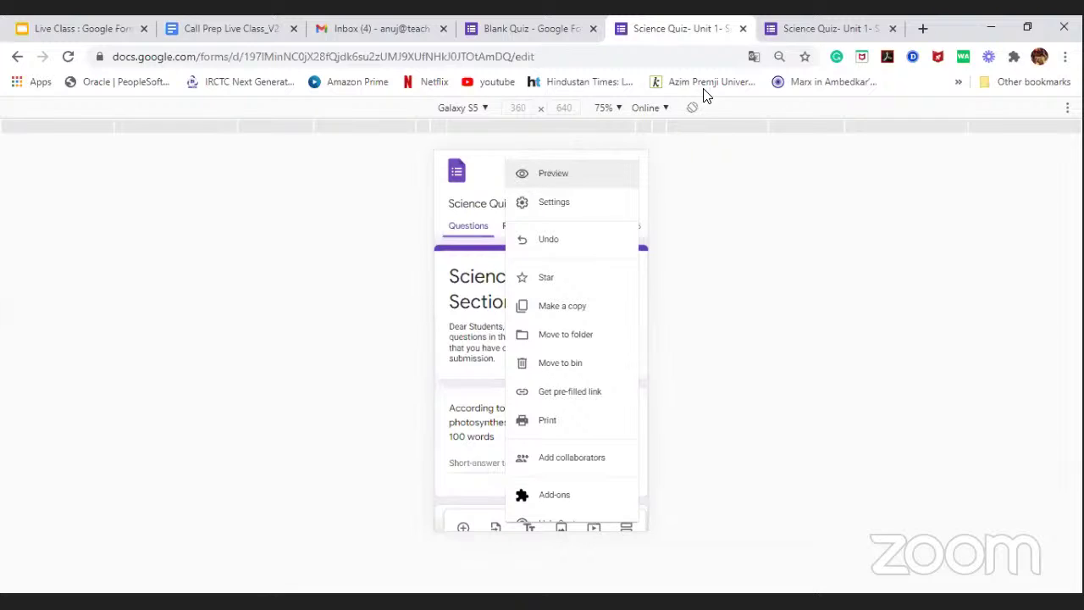
{"action": "left_click", "coordinate": [792, 25]}
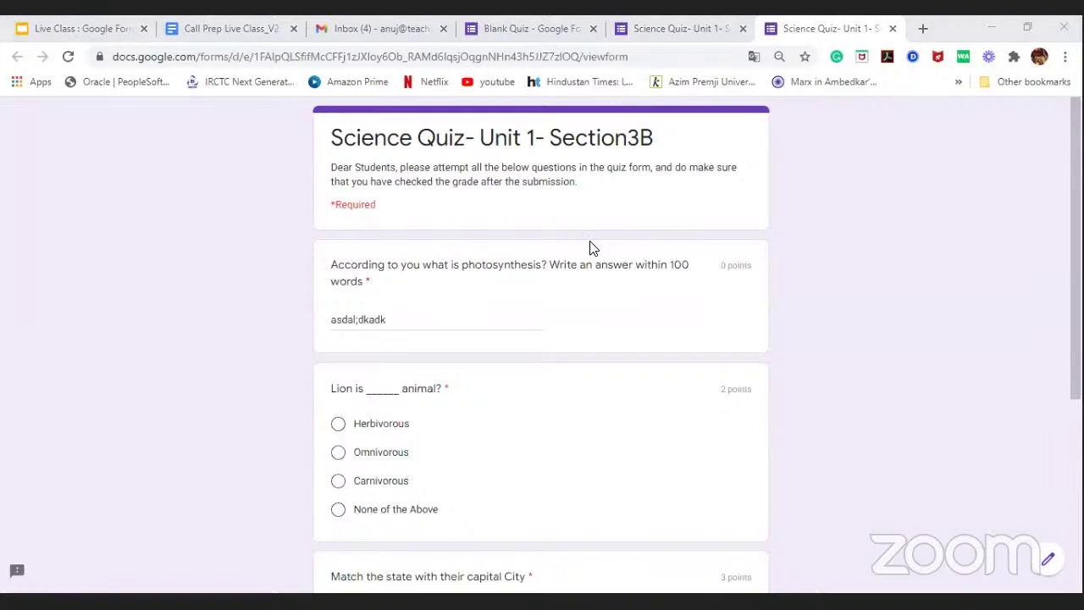
Step: Choose Omnivorous, match the grid rows to Bangalore, Bangalore and Lucknow, and submit the test response
{"action": "scroll", "coordinate": [454, 292], "scroll_direction": "down", "scroll_amount": 1}
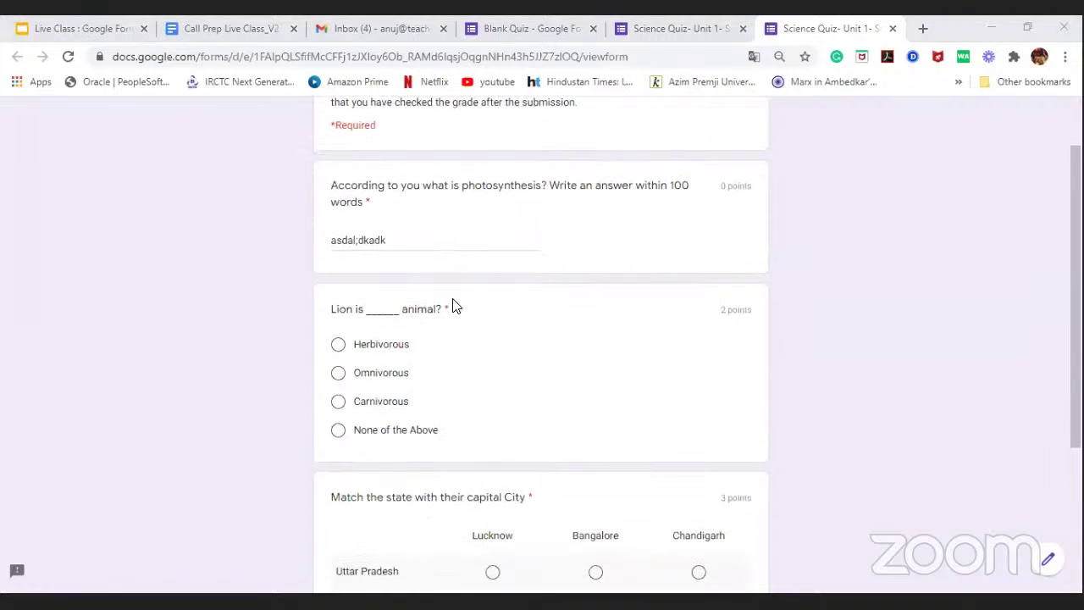
{"action": "scroll", "coordinate": [513, 226], "scroll_direction": "down", "scroll_amount": 1}
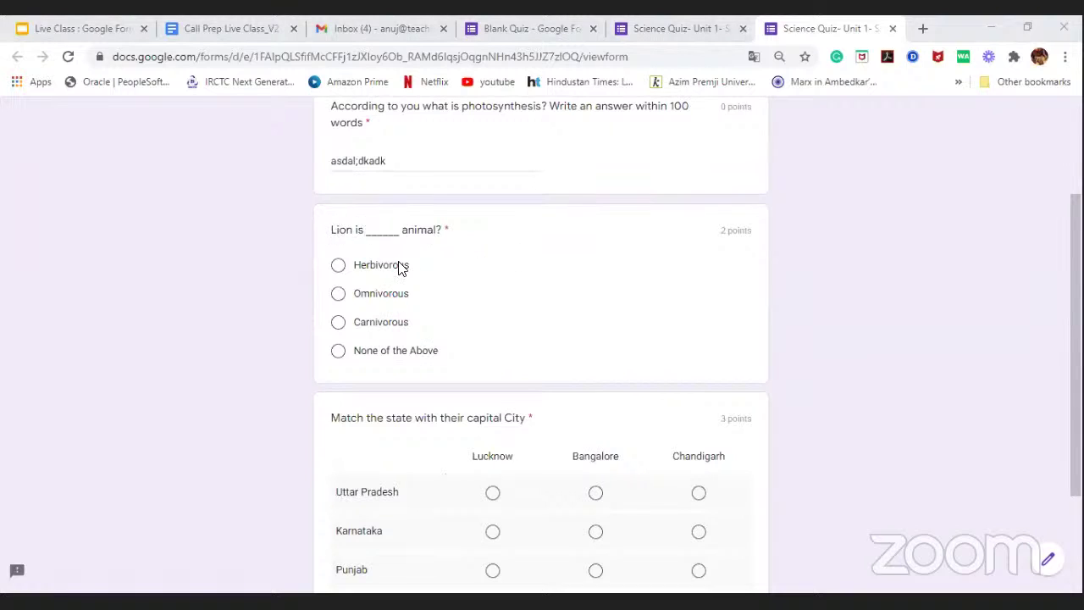
{"action": "left_click", "coordinate": [338, 295]}
{"action": "scroll", "coordinate": [579, 274], "scroll_direction": "down", "scroll_amount": 2}
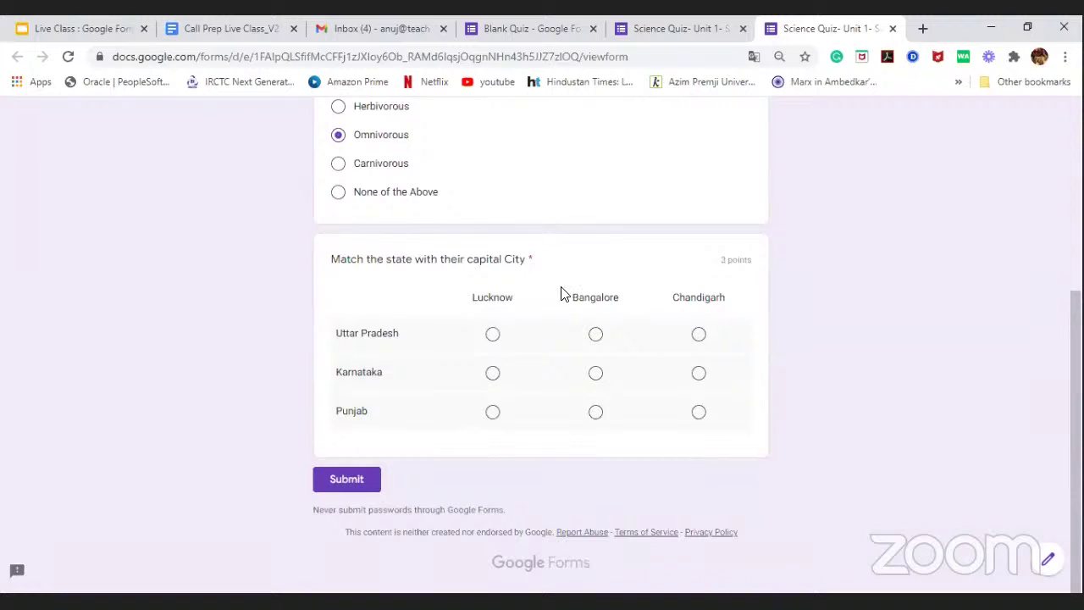
{"action": "left_click", "coordinate": [595, 336]}
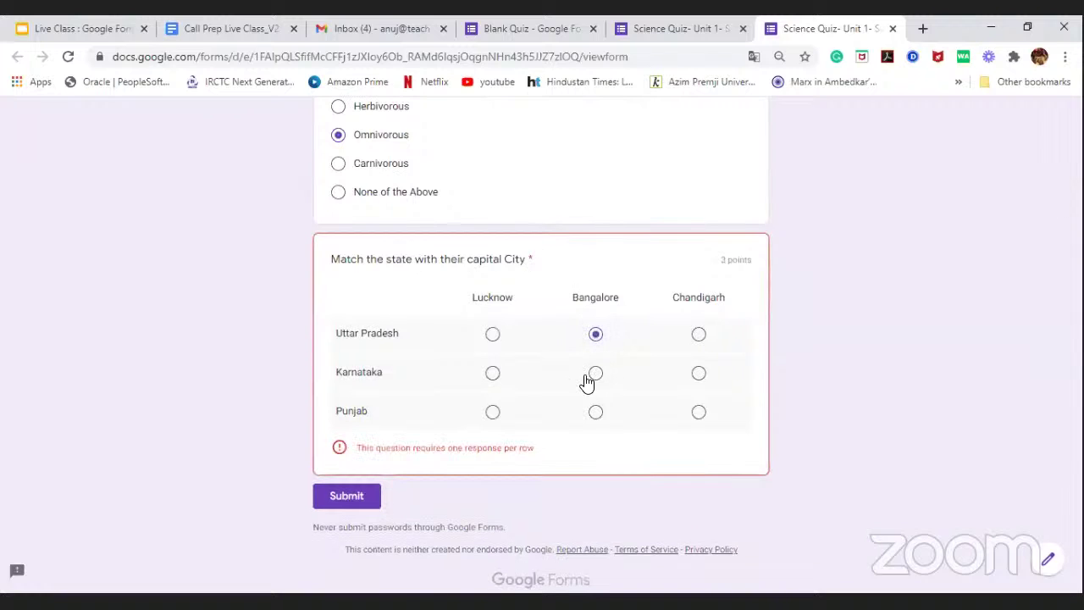
{"action": "left_click", "coordinate": [595, 378]}
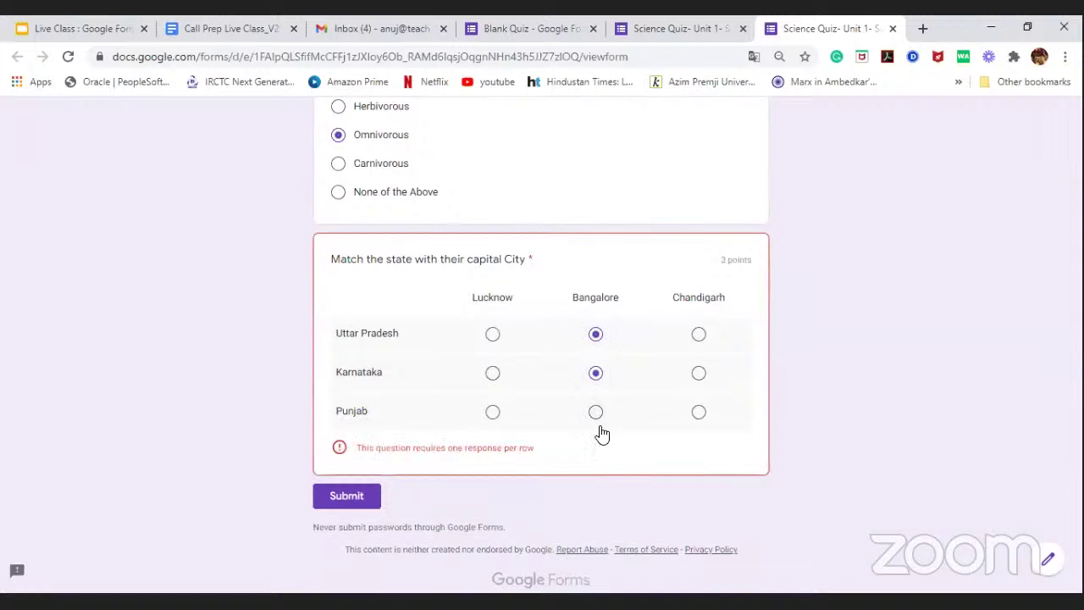
{"action": "left_click", "coordinate": [519, 415]}
{"action": "scroll", "coordinate": [851, 277], "scroll_direction": "up", "scroll_amount": 3}
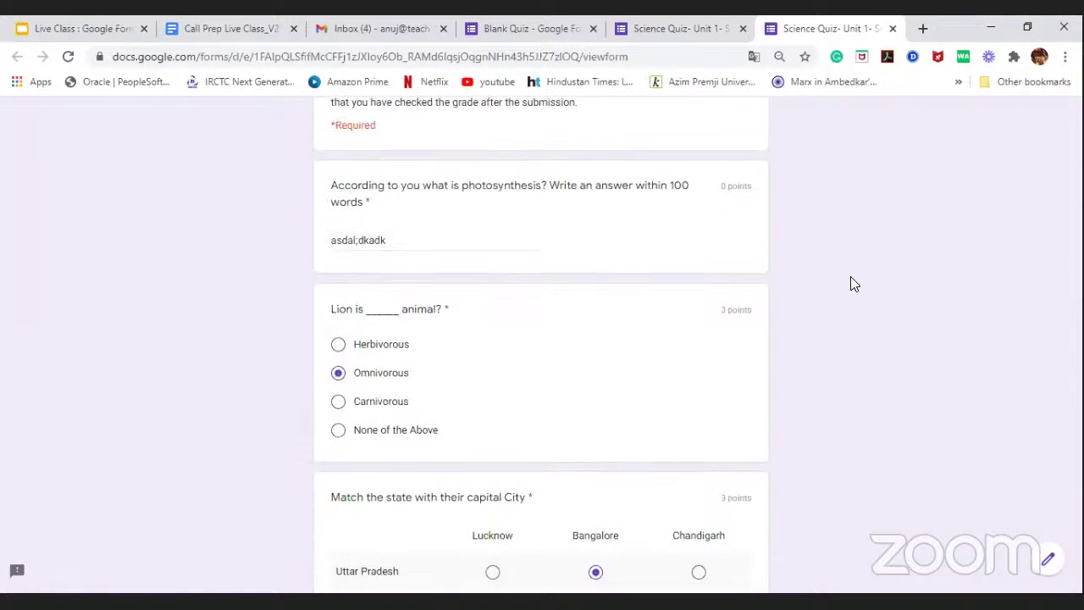
{"action": "scroll", "coordinate": [850, 276], "scroll_direction": "down", "scroll_amount": 3}
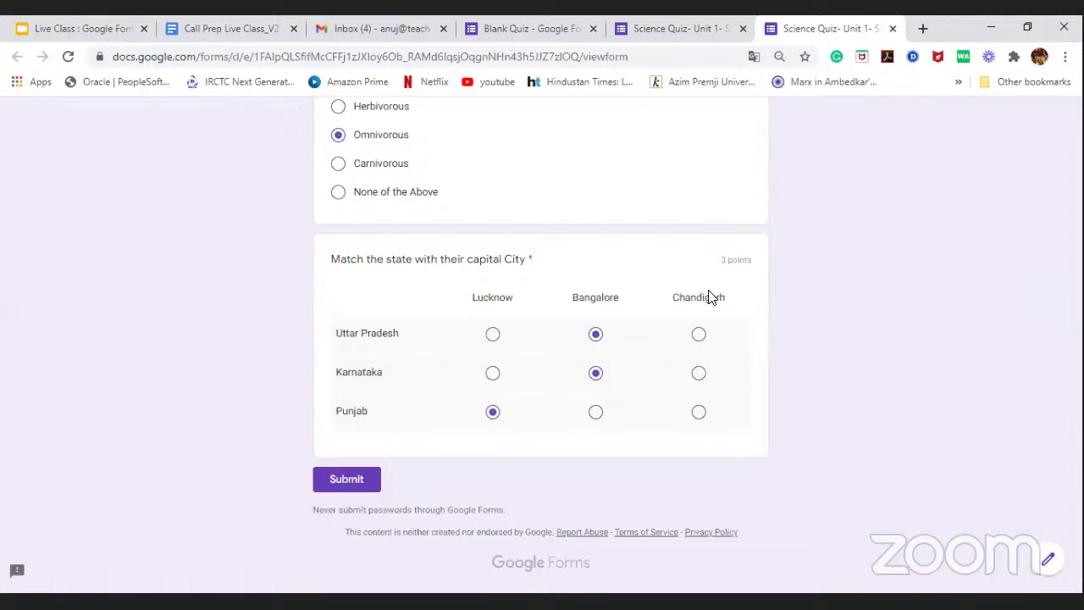
{"action": "left_click", "coordinate": [348, 481]}
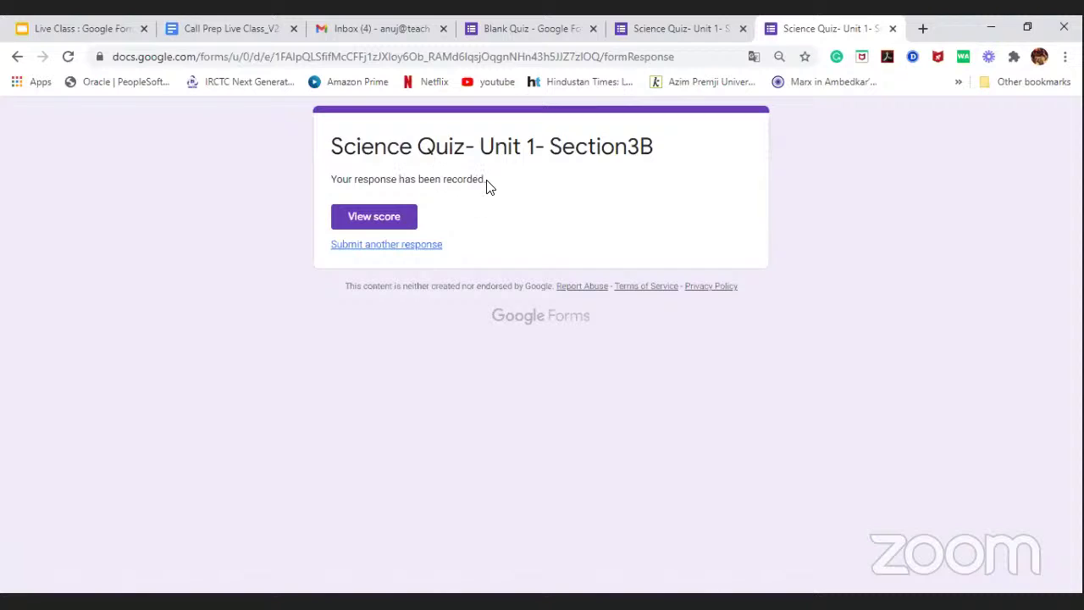
Step: View the test response's graded score of 1/5 with its question feedback
{"action": "left_click", "coordinate": [373, 223]}
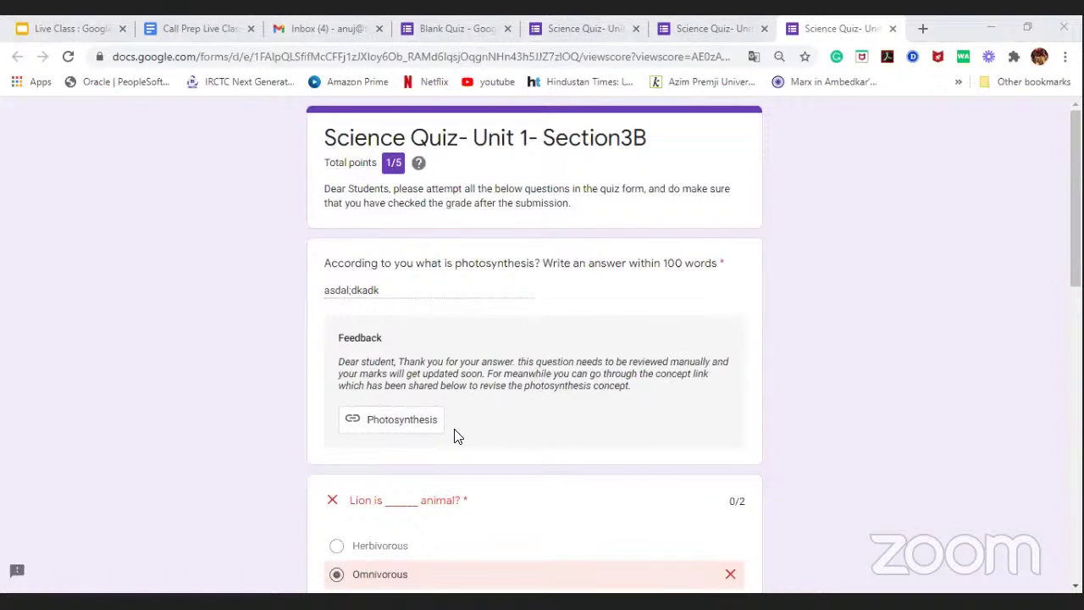
Step: Play the Lion question's feedback video briefly, then pause it at 0:07
{"action": "left_click", "coordinate": [378, 422]}
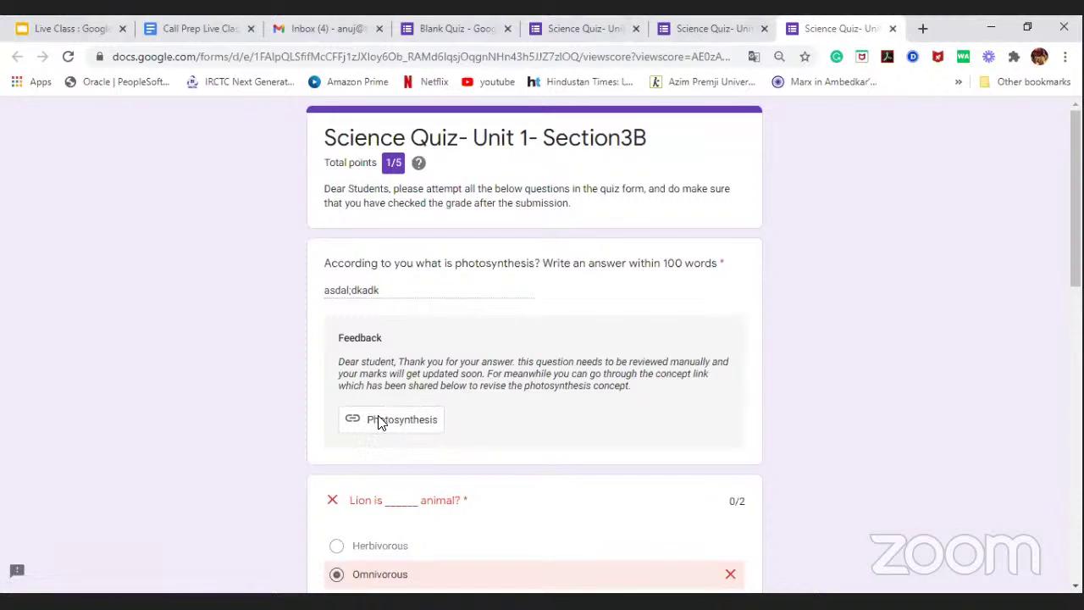
{"action": "left_click", "coordinate": [752, 30]}
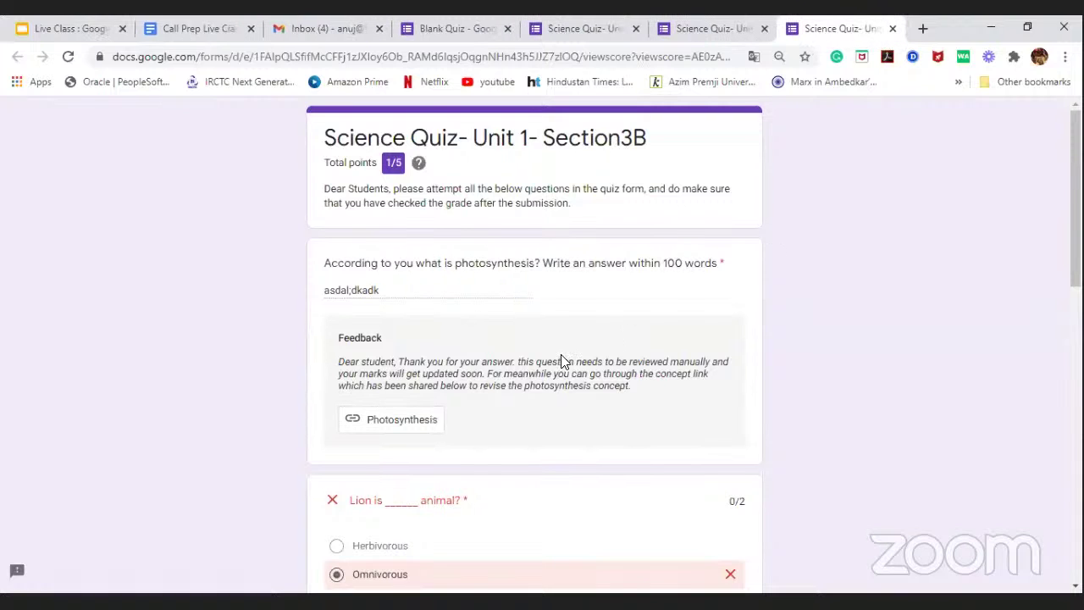
{"action": "scroll", "coordinate": [561, 360], "scroll_direction": "down", "scroll_amount": 2}
{"action": "scroll", "coordinate": [538, 348], "scroll_direction": "down", "scroll_amount": 1}
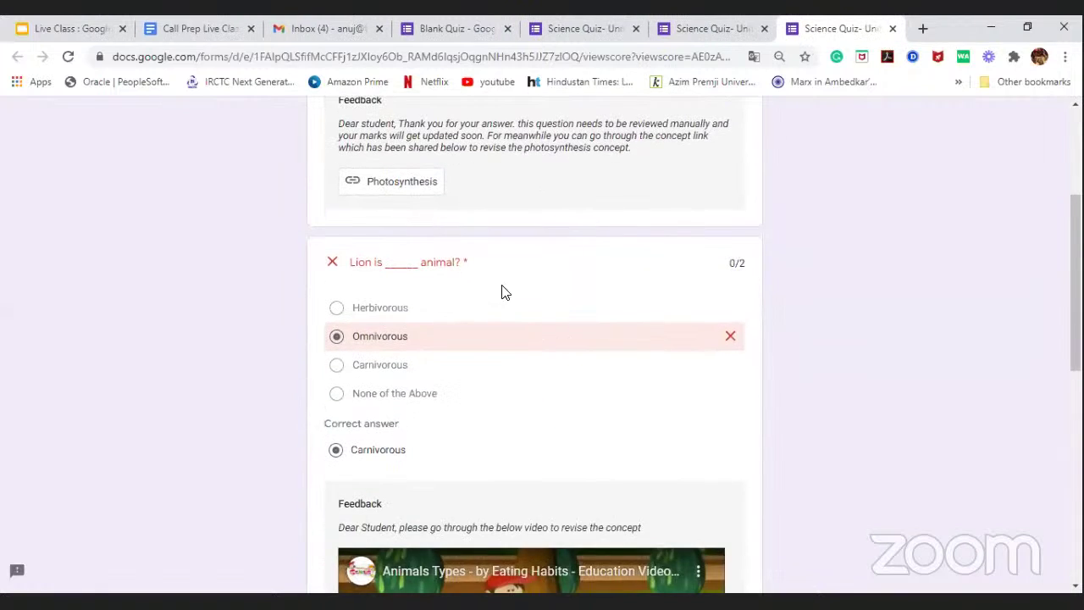
{"action": "scroll", "coordinate": [496, 288], "scroll_direction": "down", "scroll_amount": 1}
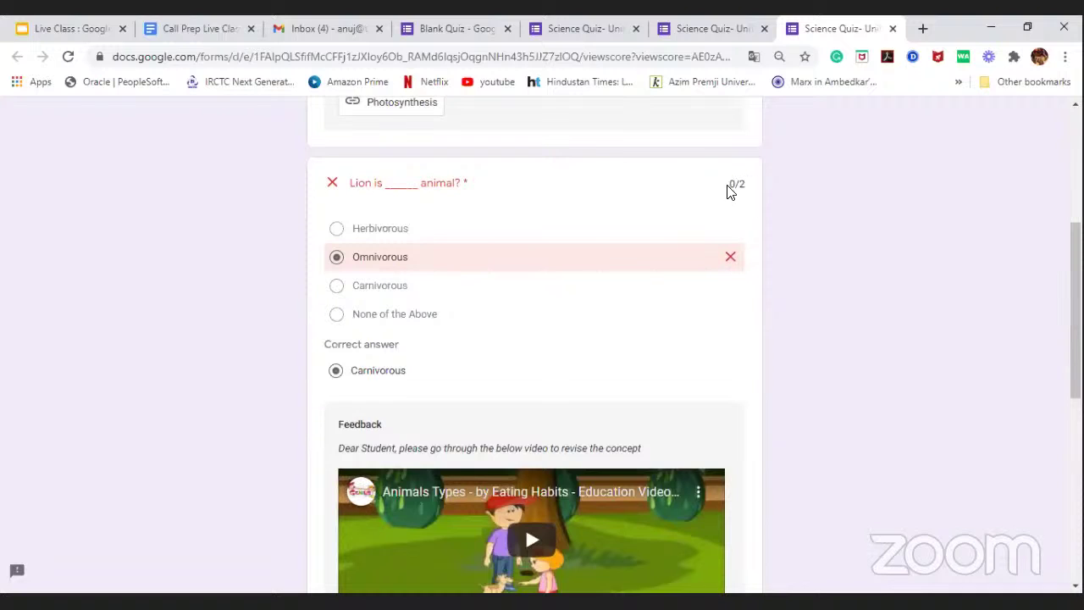
{"action": "scroll", "coordinate": [404, 354], "scroll_direction": "down", "scroll_amount": 1}
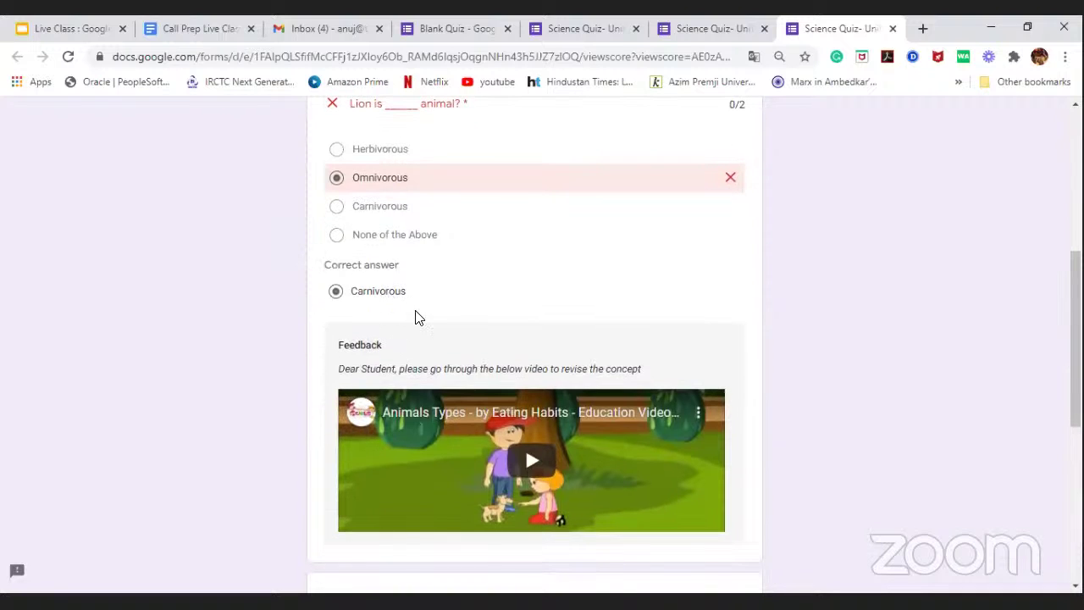
{"action": "scroll", "coordinate": [416, 317], "scroll_direction": "down", "scroll_amount": 2}
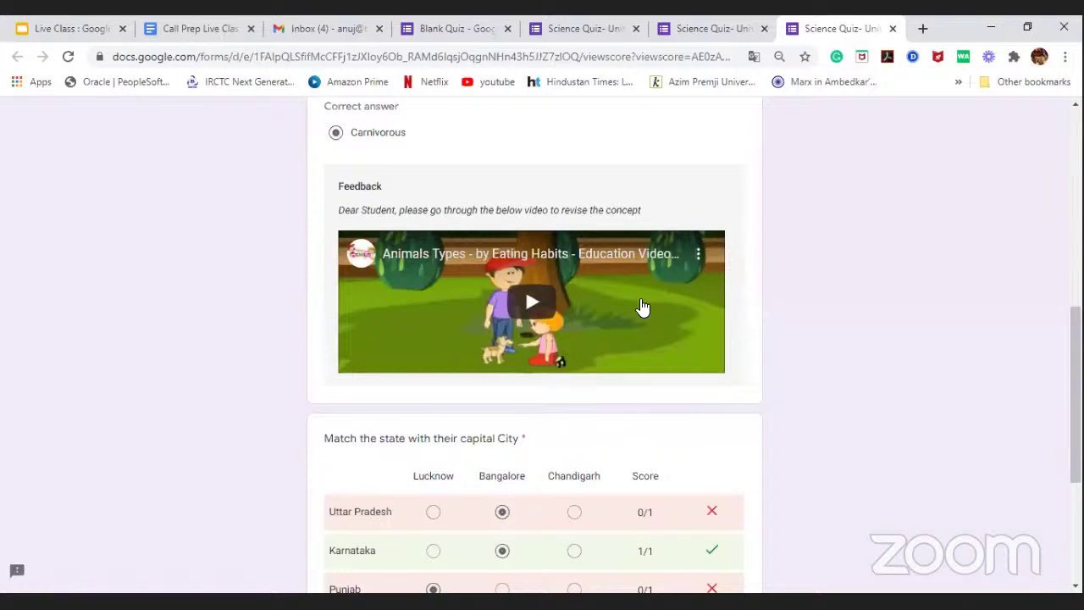
{"action": "left_click", "coordinate": [530, 307]}
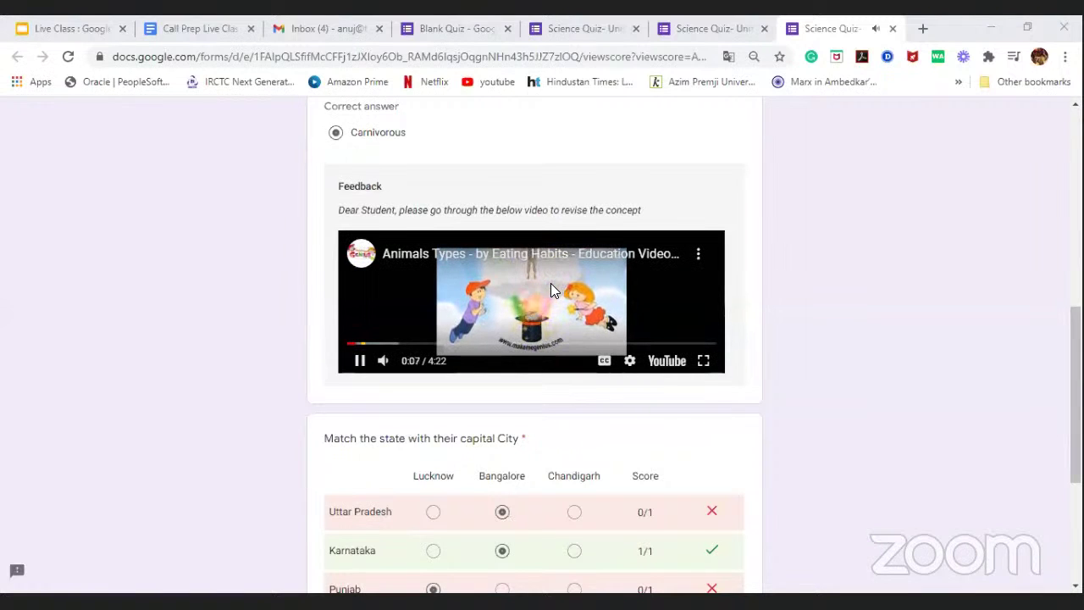
{"action": "left_click", "coordinate": [550, 286]}
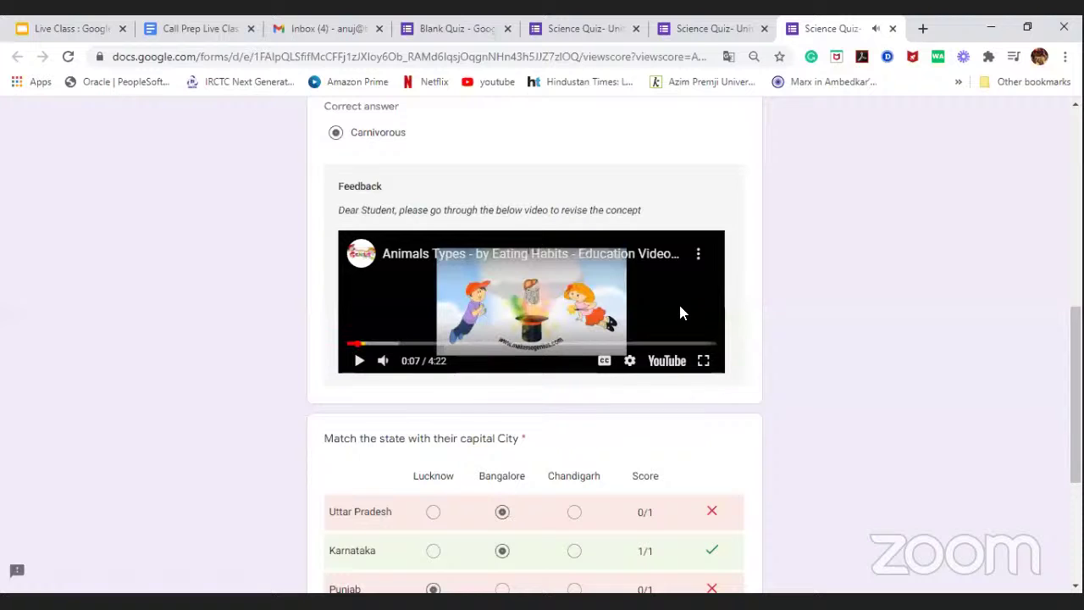
Step: Scroll down to review the state-capital grid's correct answers, then back up
{"action": "scroll", "coordinate": [770, 284], "scroll_direction": "down", "scroll_amount": 1}
{"action": "scroll", "coordinate": [770, 284], "scroll_direction": "up", "scroll_amount": 1}
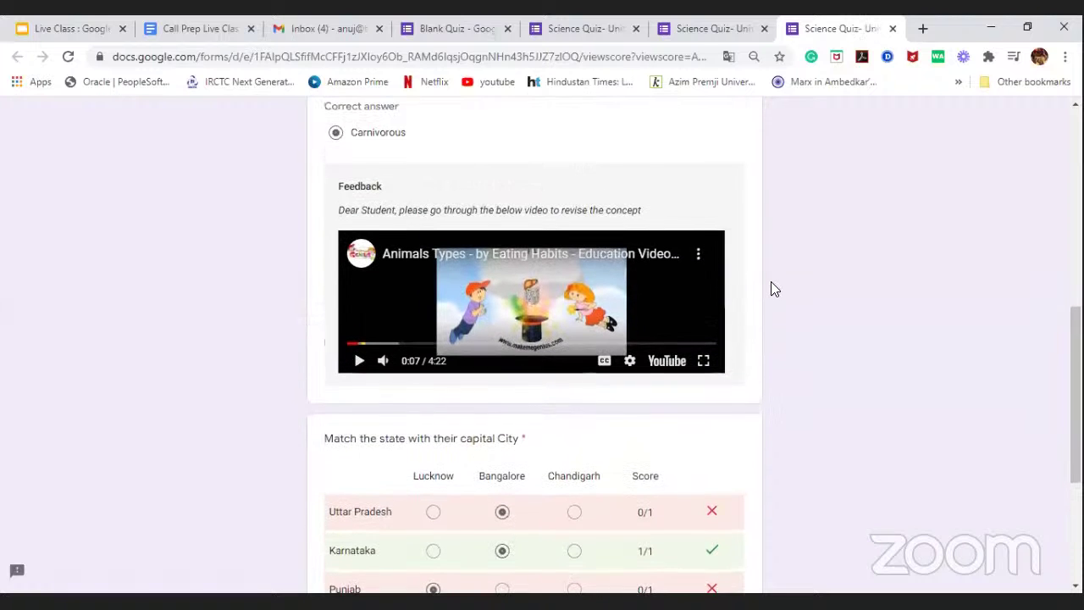
{"action": "scroll", "coordinate": [571, 273], "scroll_direction": "down", "scroll_amount": 3}
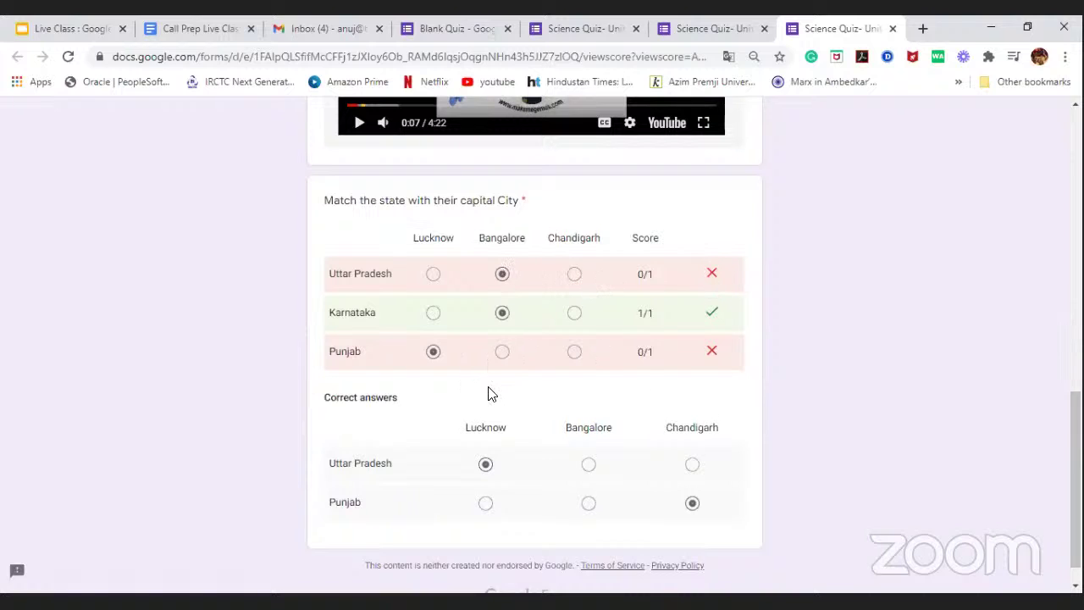
{"action": "scroll", "coordinate": [488, 393], "scroll_direction": "down", "scroll_amount": 1}
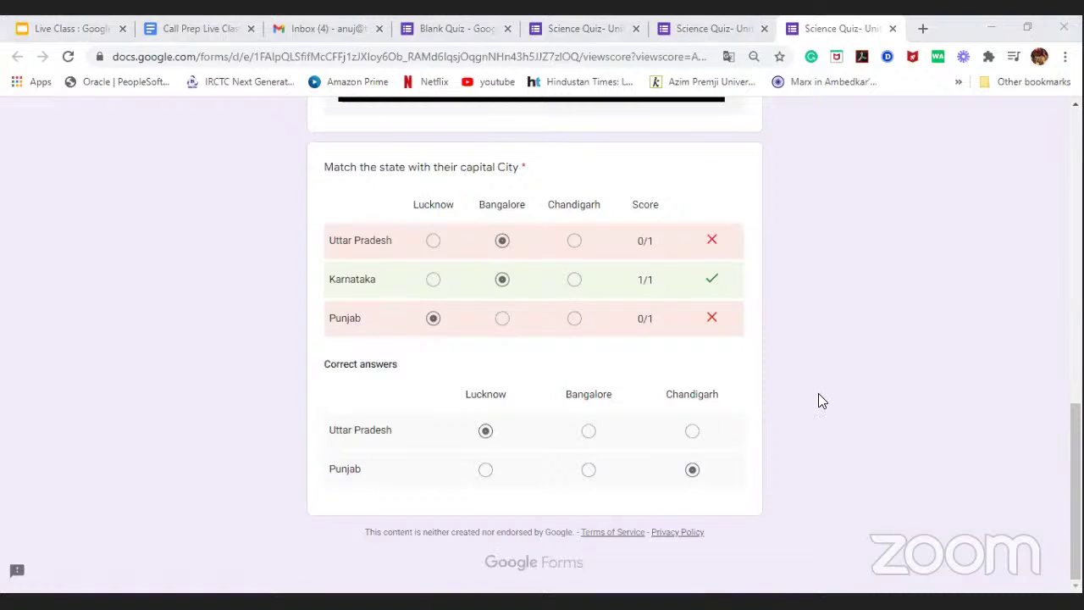
{"action": "scroll", "coordinate": [817, 285], "scroll_direction": "up", "scroll_amount": 10}
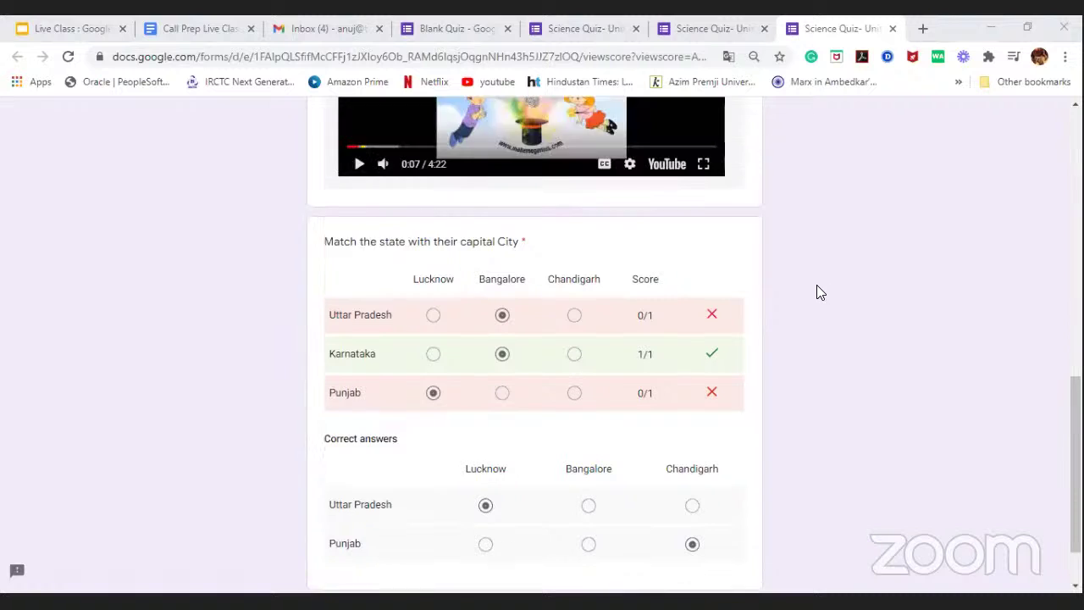
{"action": "scroll", "coordinate": [819, 291], "scroll_direction": "up", "scroll_amount": 2}
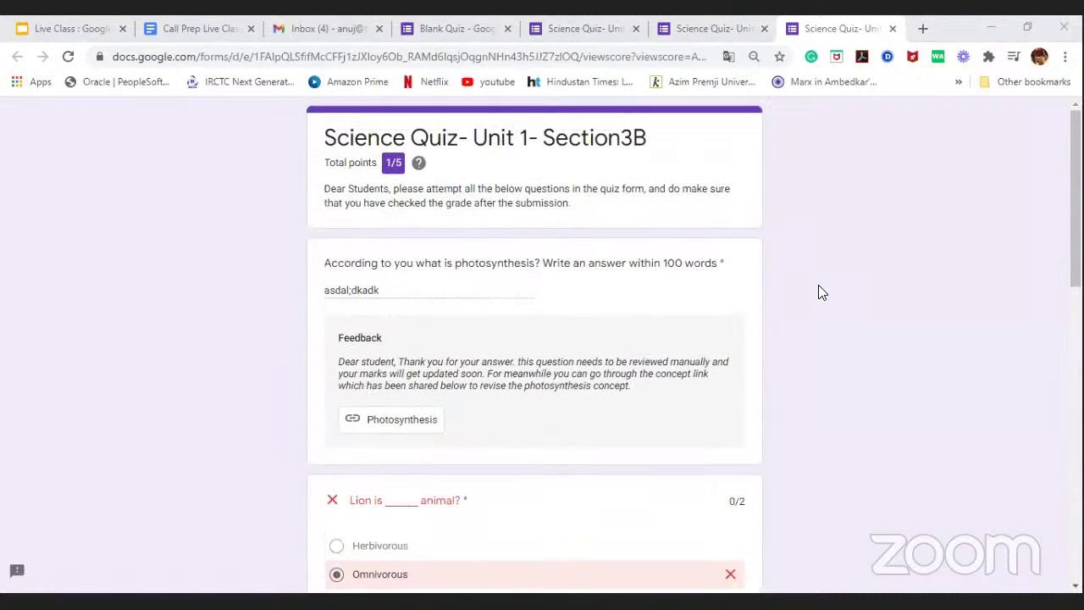
Step: Close the score and response-recorded tabs and dismiss the open options menu in the preview
{"action": "left_click", "coordinate": [894, 29]}
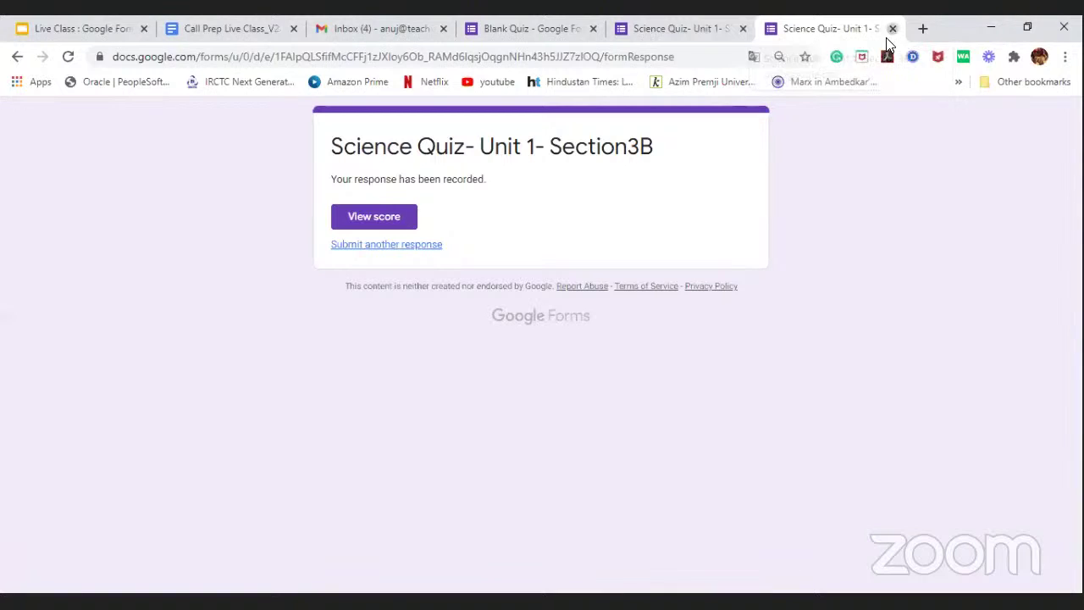
{"action": "key", "text": "ctrl+w"}
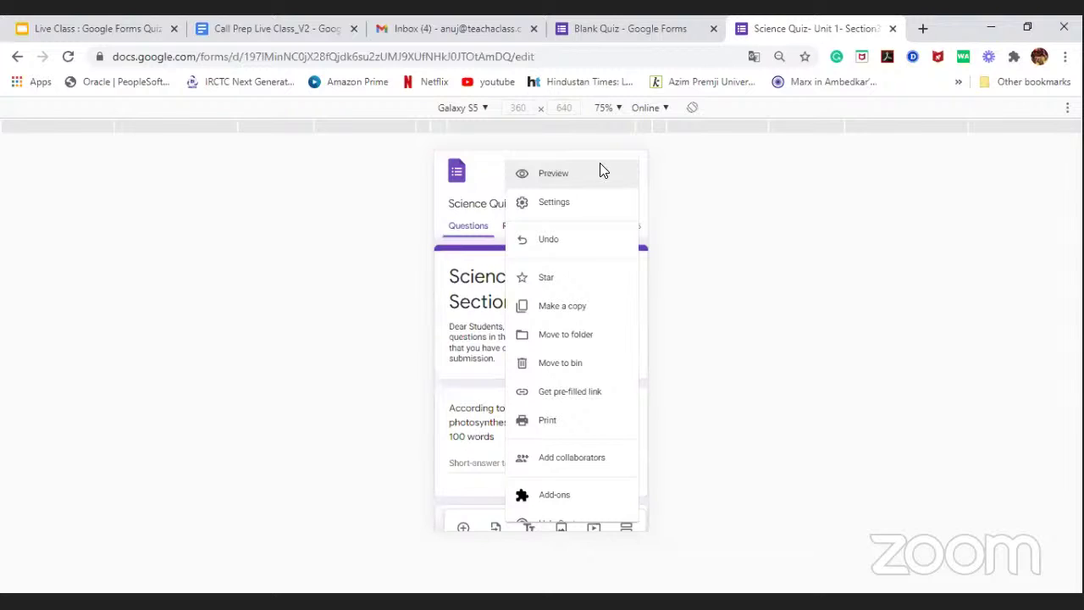
{"action": "left_click", "coordinate": [481, 171]}
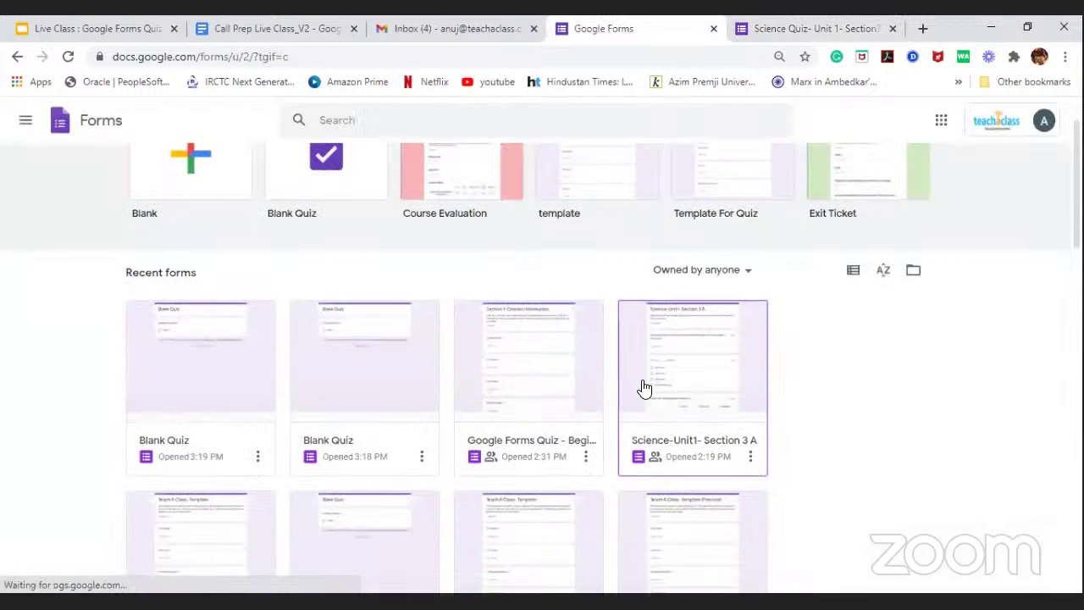
Step: Scroll through the Recent forms list on the Google Forms home page
{"action": "scroll", "coordinate": [632, 364], "scroll_direction": "down", "scroll_amount": 2}
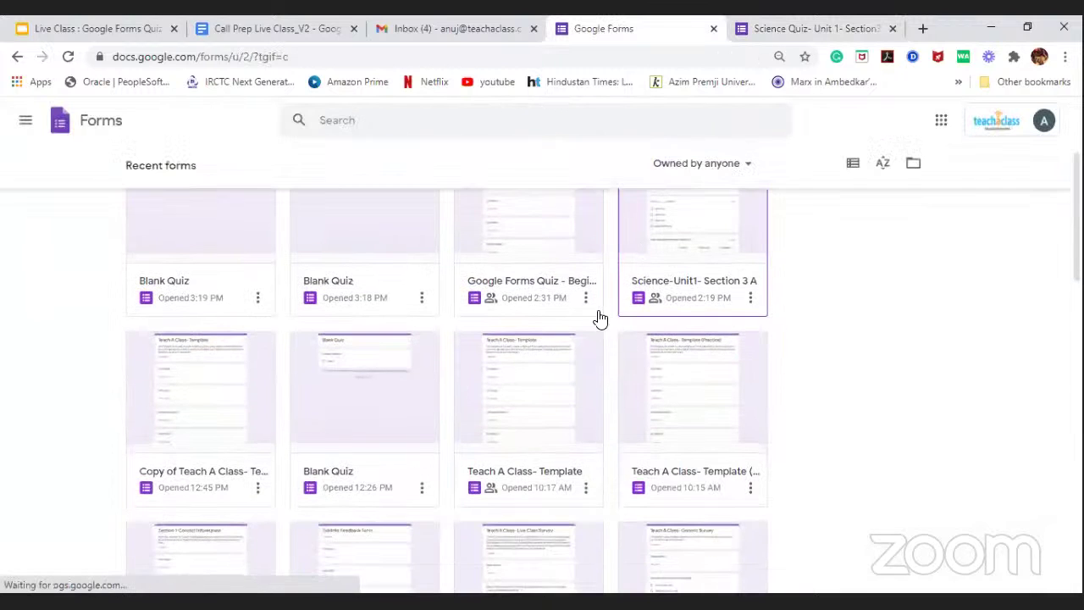
{"action": "scroll", "coordinate": [659, 331], "scroll_direction": "up", "scroll_amount": 1}
{"action": "scroll", "coordinate": [286, 418], "scroll_direction": "down", "scroll_amount": 2}
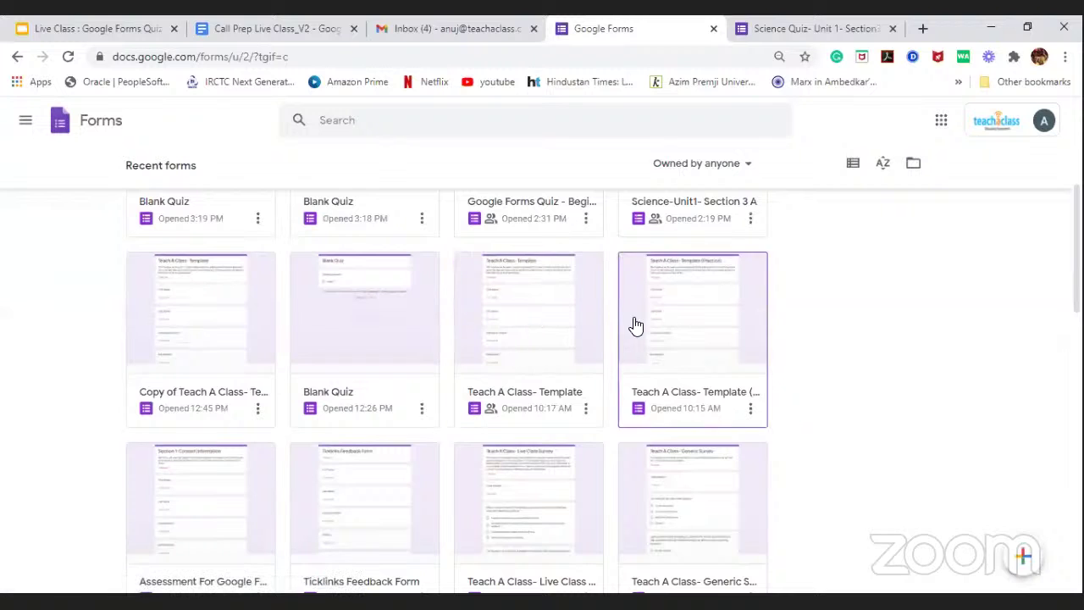
{"action": "scroll", "coordinate": [635, 322], "scroll_direction": "up", "scroll_amount": 2}
{"action": "scroll", "coordinate": [433, 483], "scroll_direction": "down", "scroll_amount": 2}
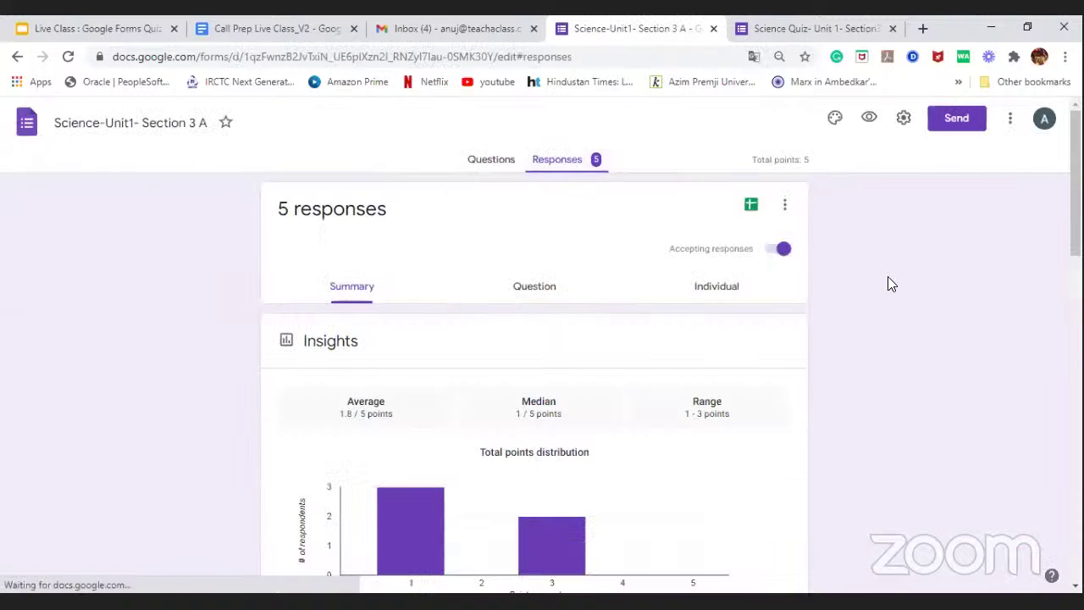
{"action": "left_click", "coordinate": [492, 163]}
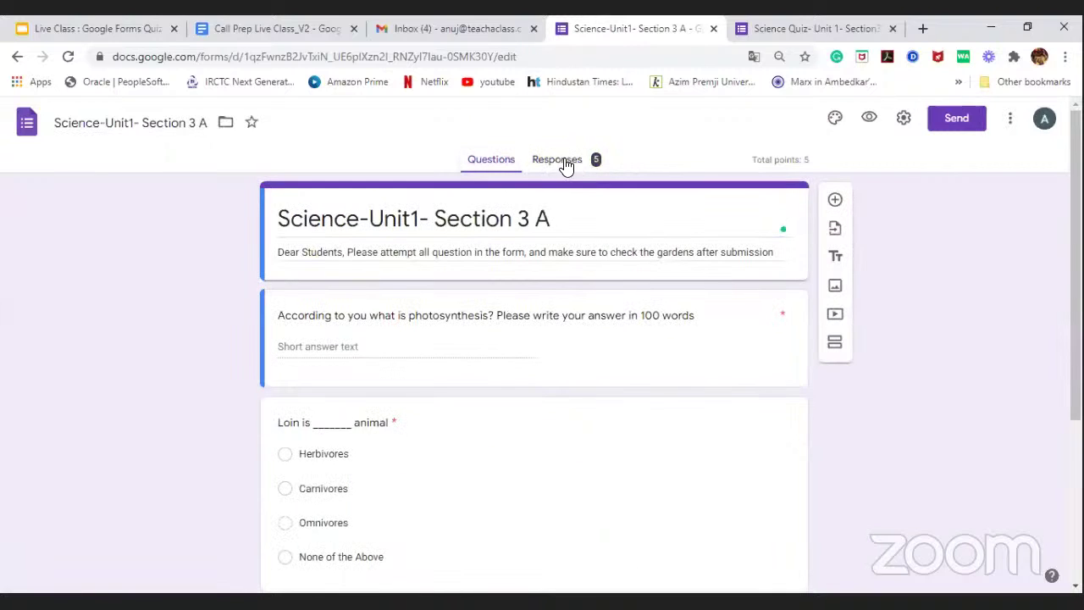
{"action": "left_click", "coordinate": [818, 28]}
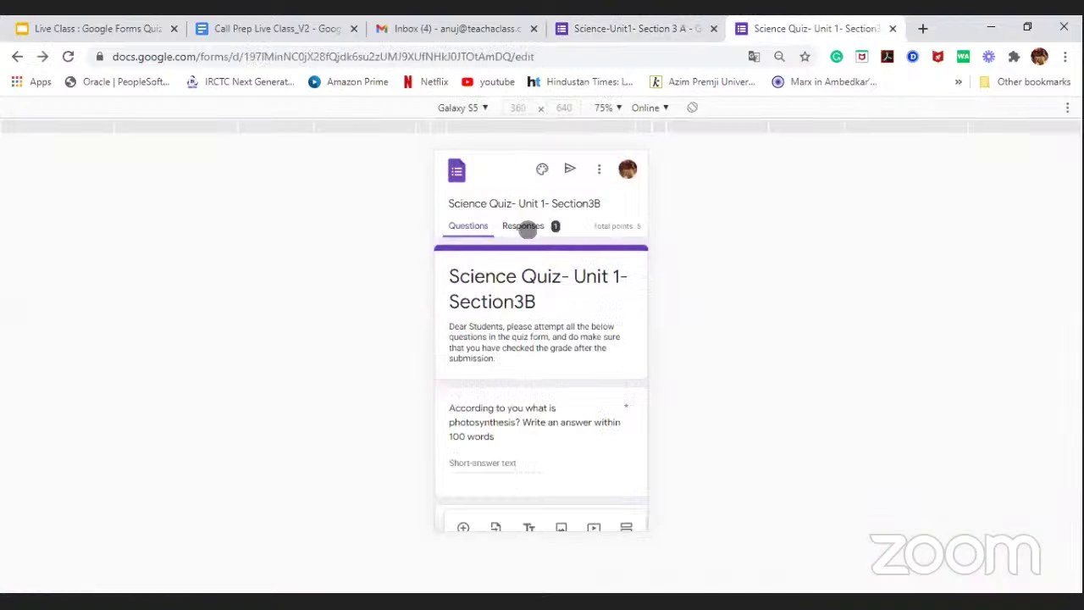
{"action": "left_click", "coordinate": [532, 226]}
{"action": "left_click", "coordinate": [648, 25]}
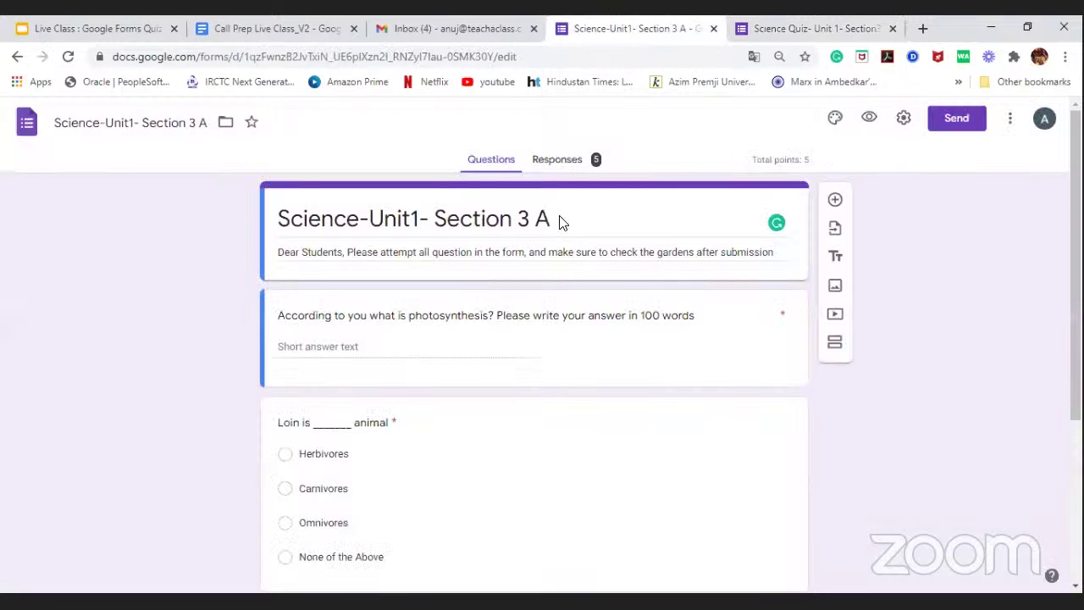
{"action": "left_click", "coordinate": [563, 164]}
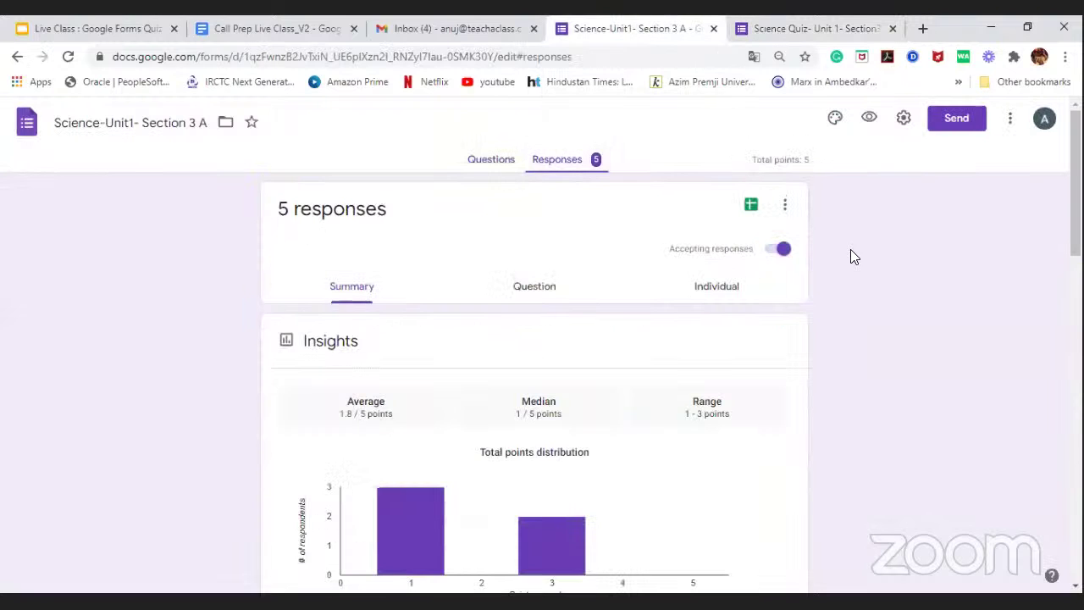
{"action": "scroll", "coordinate": [948, 268], "scroll_direction": "down", "scroll_amount": 1}
{"action": "scroll", "coordinate": [955, 267], "scroll_direction": "up", "scroll_amount": 1}
{"action": "scroll", "coordinate": [955, 267], "scroll_direction": "down", "scroll_amount": 1}
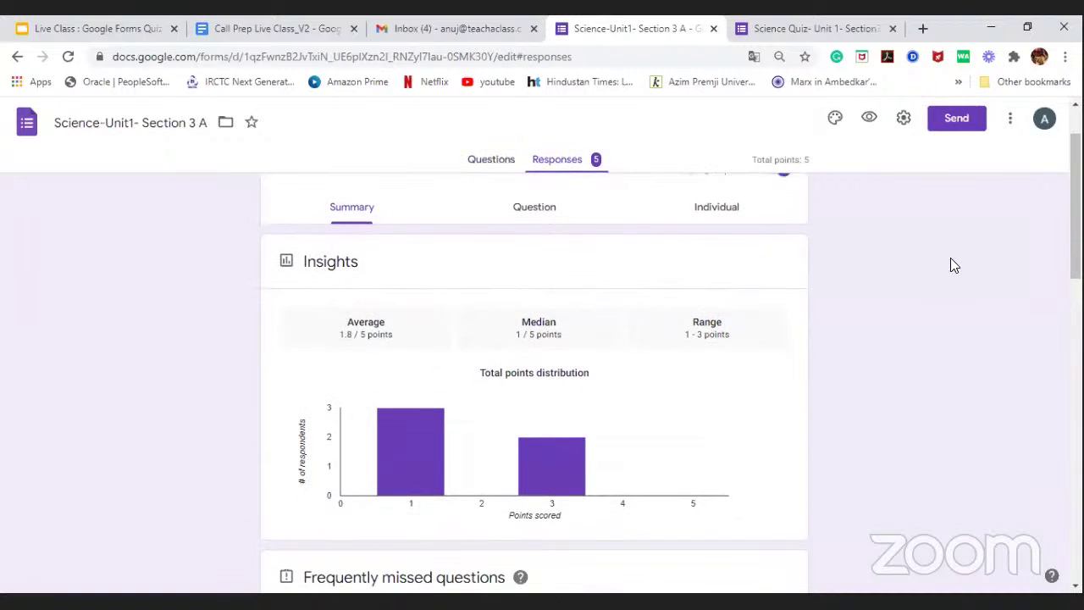
{"action": "scroll", "coordinate": [952, 266], "scroll_direction": "down", "scroll_amount": 1}
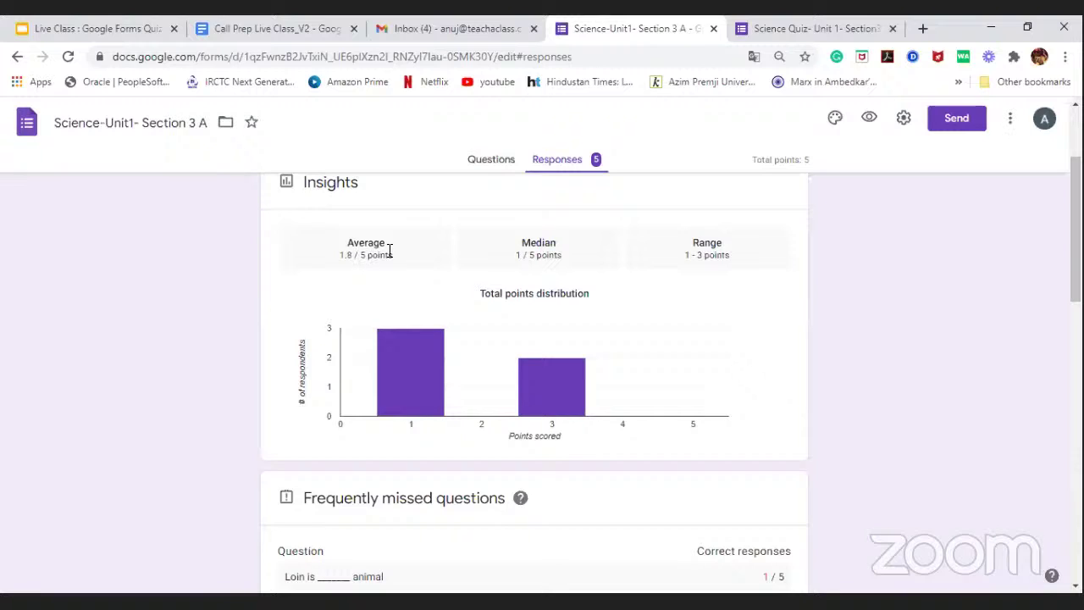
{"action": "scroll", "coordinate": [362, 213], "scroll_direction": "up", "scroll_amount": 1}
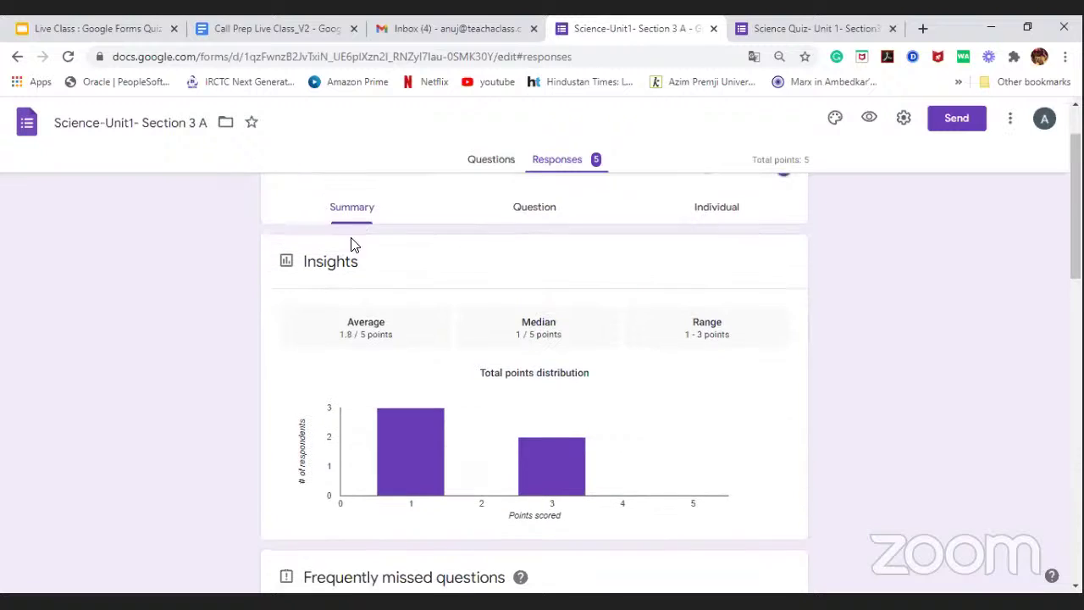
{"action": "scroll", "coordinate": [510, 280], "scroll_direction": "down", "scroll_amount": 1}
{"action": "scroll", "coordinate": [520, 242], "scroll_direction": "up", "scroll_amount": 1}
{"action": "scroll", "coordinate": [506, 271], "scroll_direction": "down", "scroll_amount": 1}
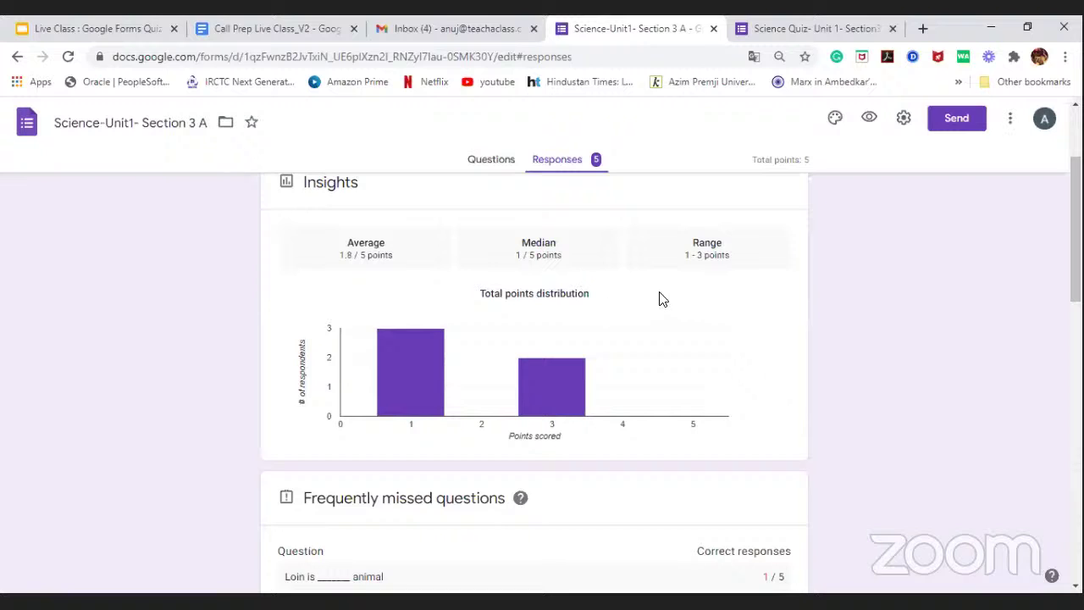
{"action": "scroll", "coordinate": [627, 275], "scroll_direction": "down", "scroll_amount": 2}
{"action": "scroll", "coordinate": [621, 305], "scroll_direction": "down", "scroll_amount": 1}
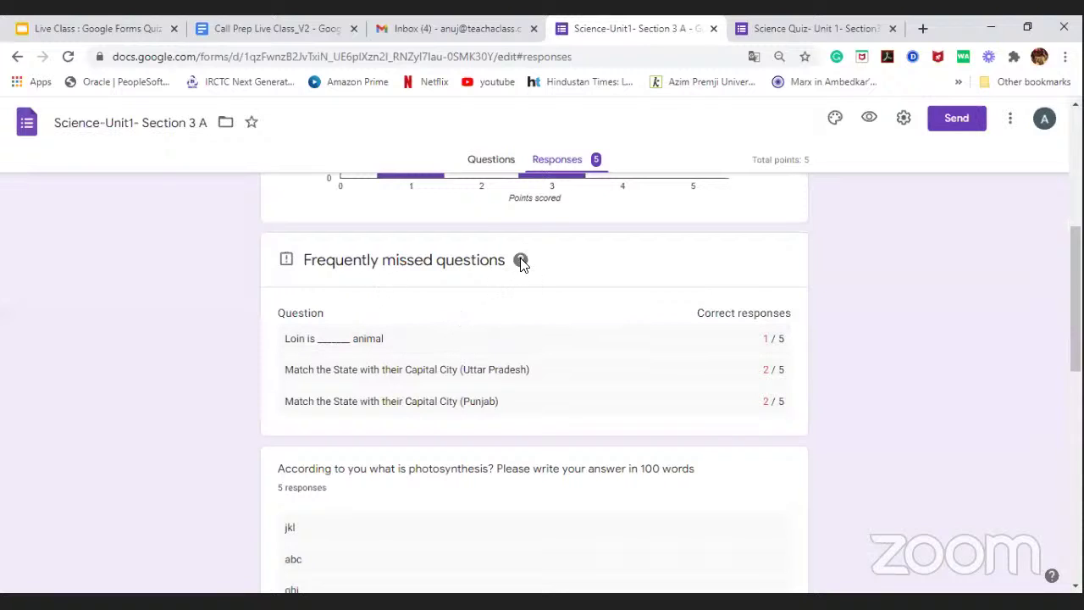
{"action": "mouse_move", "coordinate": [521, 263]}
{"action": "scroll", "coordinate": [529, 315], "scroll_direction": "up", "scroll_amount": 1}
{"action": "scroll", "coordinate": [528, 315], "scroll_direction": "up", "scroll_amount": 4}
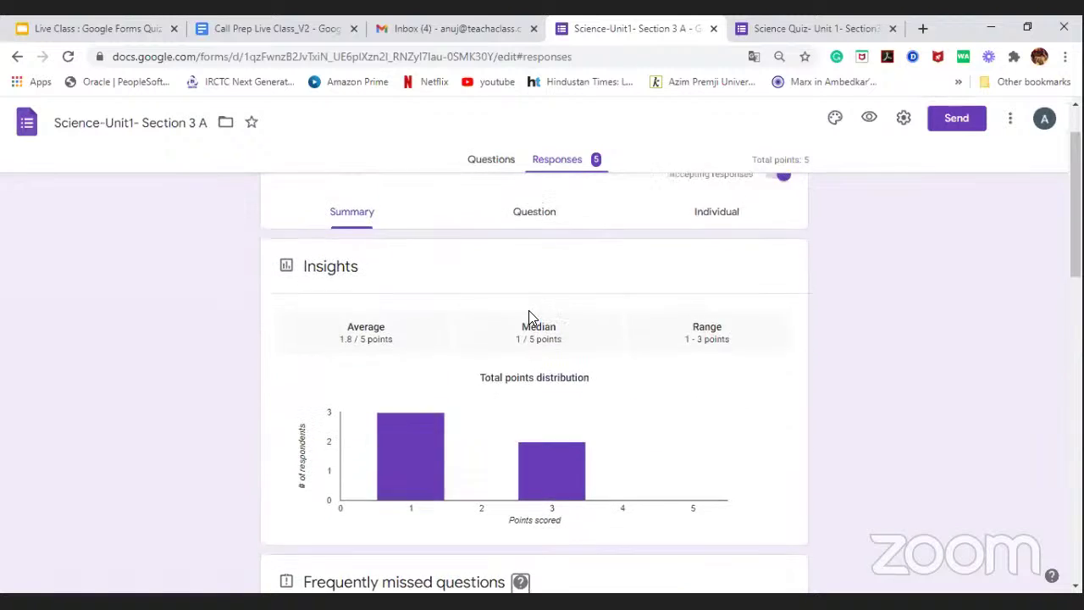
{"action": "scroll", "coordinate": [529, 315], "scroll_direction": "down", "scroll_amount": 2}
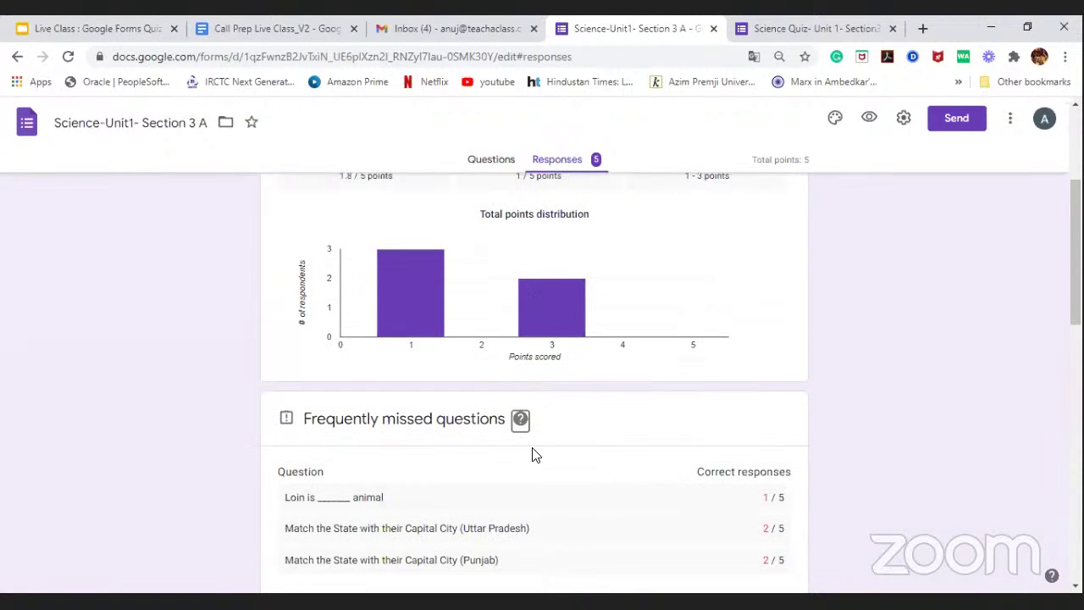
{"action": "scroll", "coordinate": [534, 438], "scroll_direction": "down", "scroll_amount": 4}
{"action": "scroll", "coordinate": [547, 322], "scroll_direction": "up", "scroll_amount": 2}
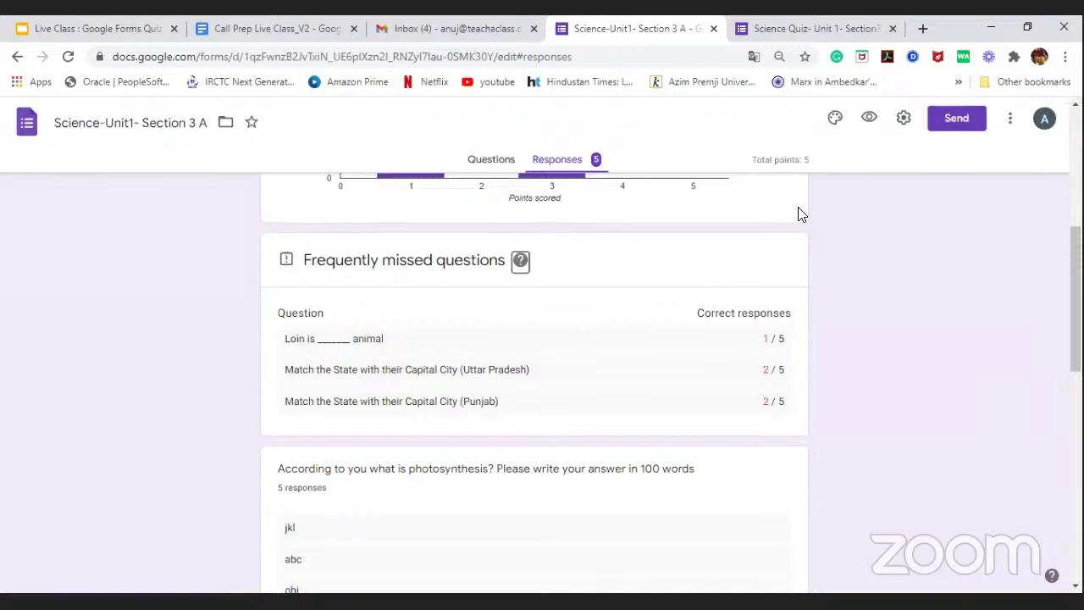
{"action": "scroll", "coordinate": [605, 347], "scroll_direction": "down", "scroll_amount": 1}
{"action": "scroll", "coordinate": [606, 347], "scroll_direction": "down", "scroll_amount": 1}
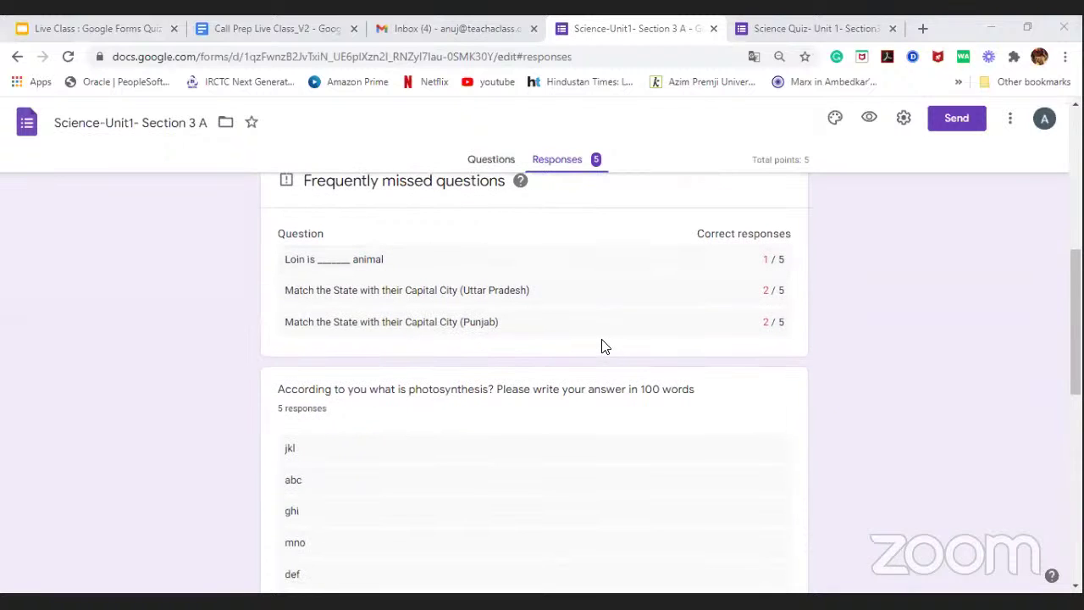
{"action": "scroll", "coordinate": [600, 298], "scroll_direction": "up", "scroll_amount": 2}
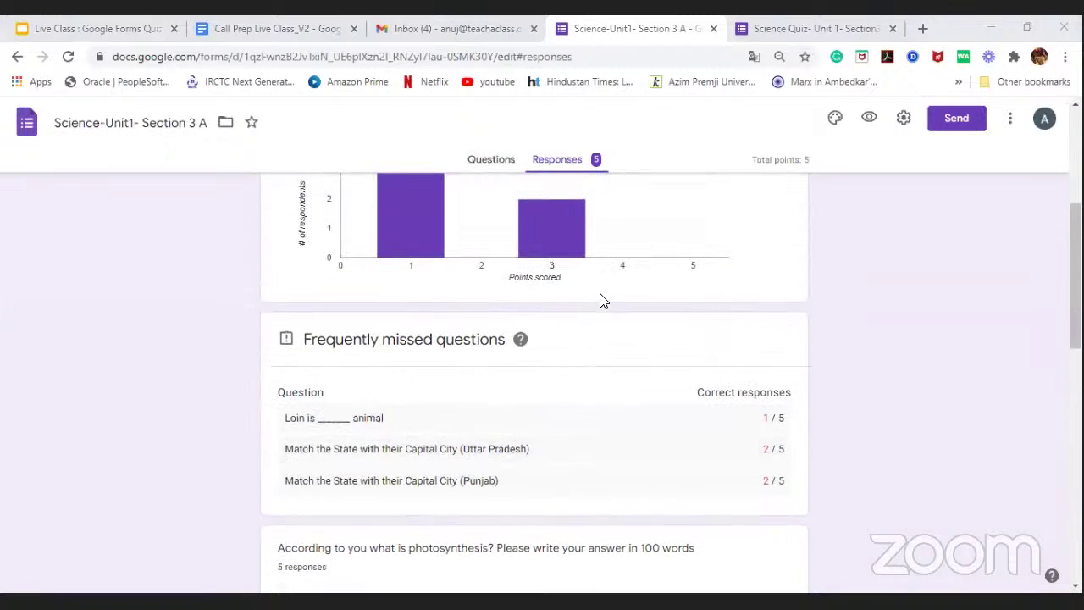
{"action": "scroll", "coordinate": [601, 298], "scroll_direction": "up", "scroll_amount": 3}
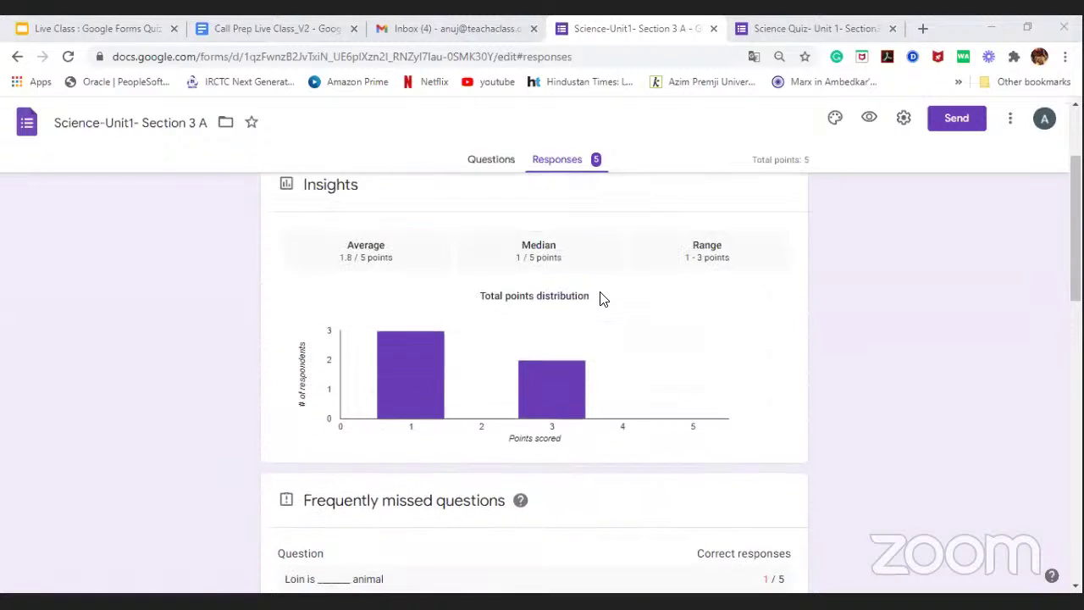
Step: Open the Responses summary of the Science-Unit1- Section 3 A quiz, showing 5 responses
{"action": "left_click", "coordinate": [511, 161]}
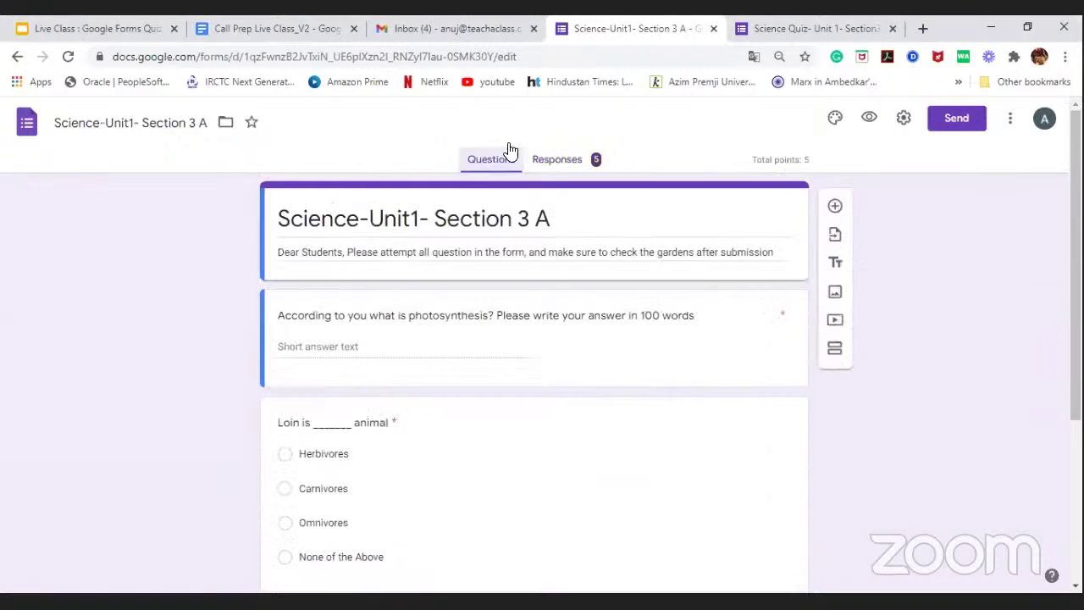
{"action": "left_click", "coordinate": [565, 168]}
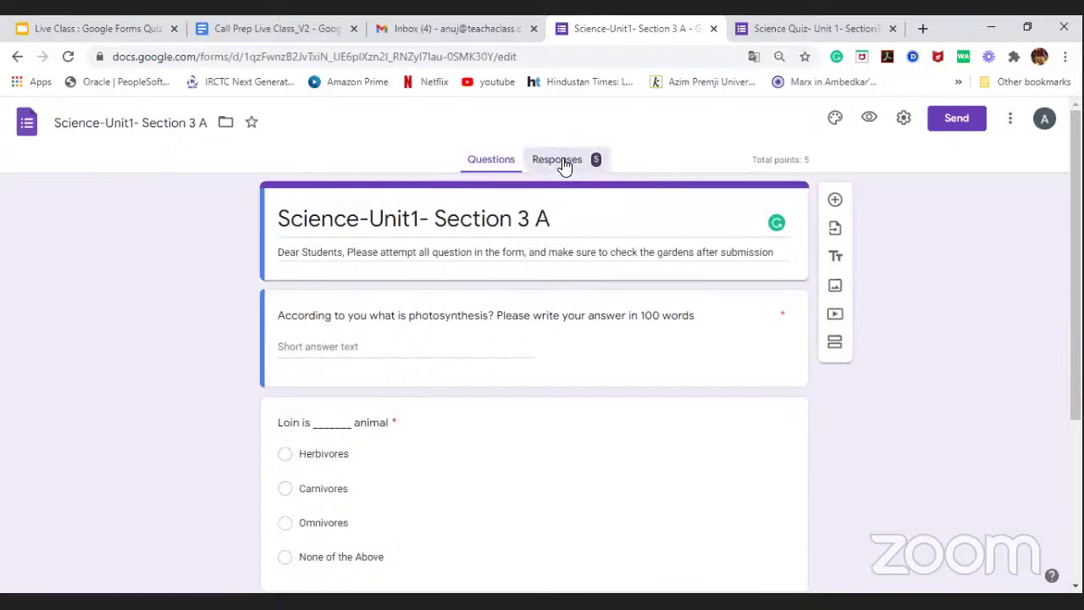
{"action": "left_click", "coordinate": [564, 166]}
Step: Review the points distribution chart and frequently missed questions, then return to the top
{"action": "scroll", "coordinate": [542, 305], "scroll_direction": "down", "scroll_amount": 3}
{"action": "scroll", "coordinate": [542, 305], "scroll_direction": "down", "scroll_amount": 5}
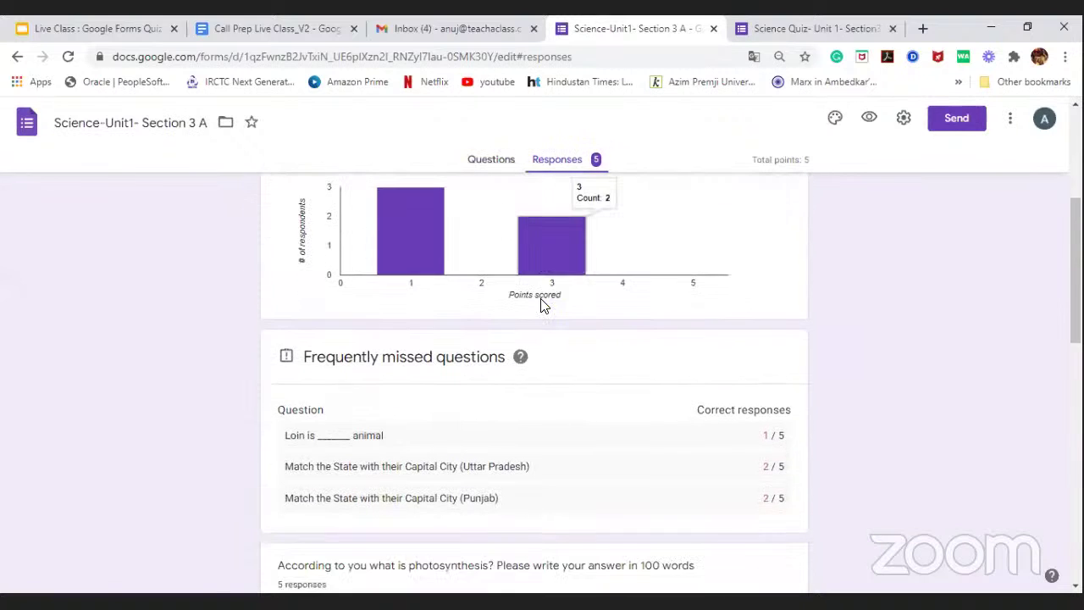
{"action": "scroll", "coordinate": [543, 304], "scroll_direction": "up", "scroll_amount": 2}
{"action": "scroll", "coordinate": [543, 304], "scroll_direction": "down", "scroll_amount": 4}
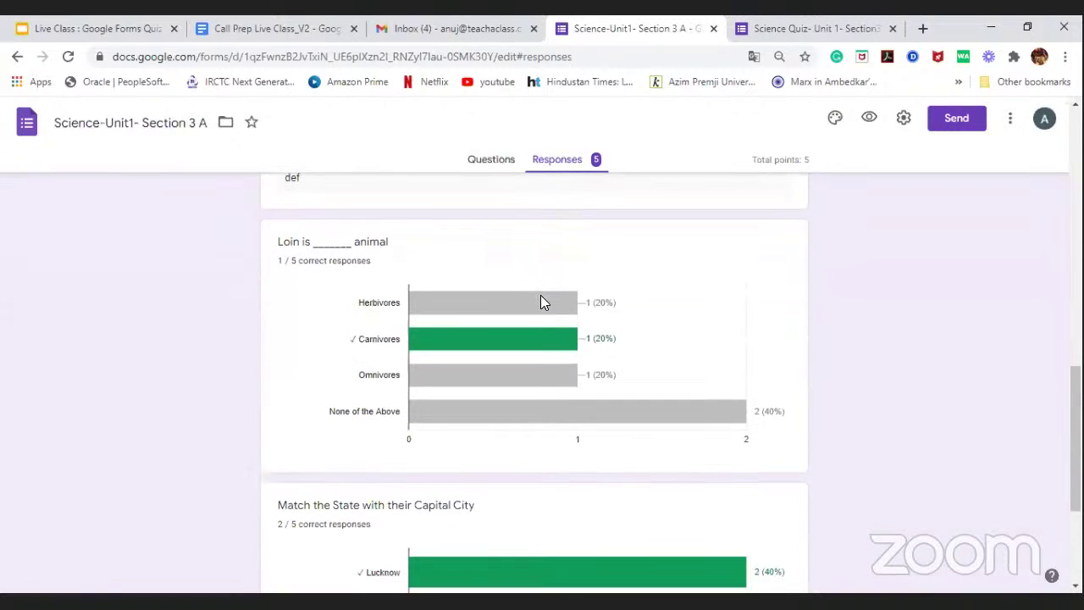
{"action": "scroll", "coordinate": [540, 302], "scroll_direction": "down", "scroll_amount": 1}
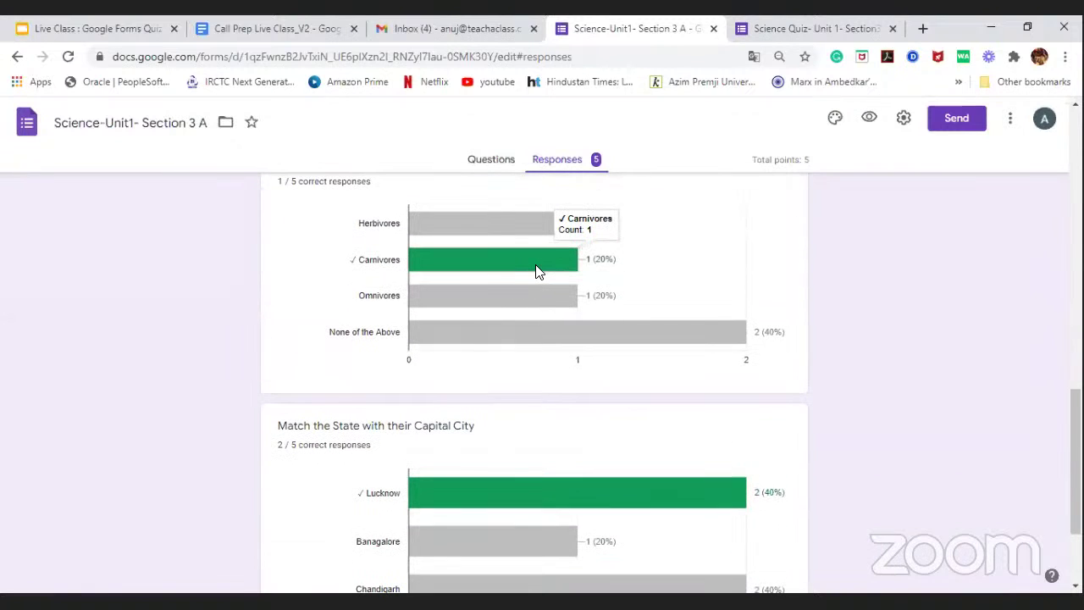
{"action": "scroll", "coordinate": [552, 412], "scroll_direction": "down", "scroll_amount": 2}
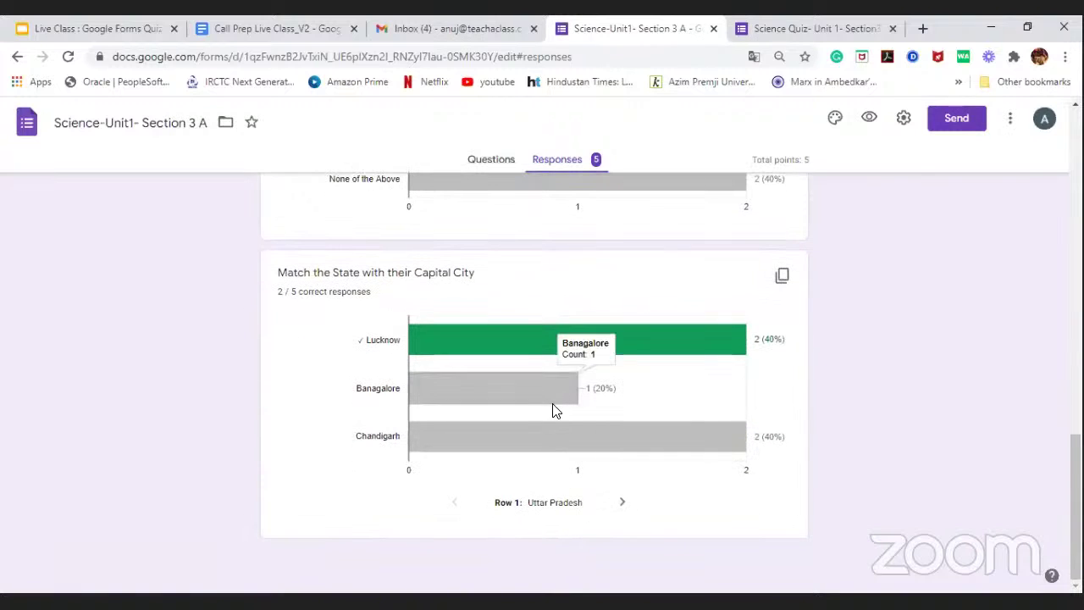
{"action": "scroll", "coordinate": [552, 451], "scroll_direction": "up", "scroll_amount": 3}
{"action": "scroll", "coordinate": [552, 451], "scroll_direction": "up", "scroll_amount": 10}
{"action": "scroll", "coordinate": [555, 416], "scroll_direction": "up", "scroll_amount": 1}
{"action": "scroll", "coordinate": [555, 386], "scroll_direction": "up", "scroll_amount": 1}
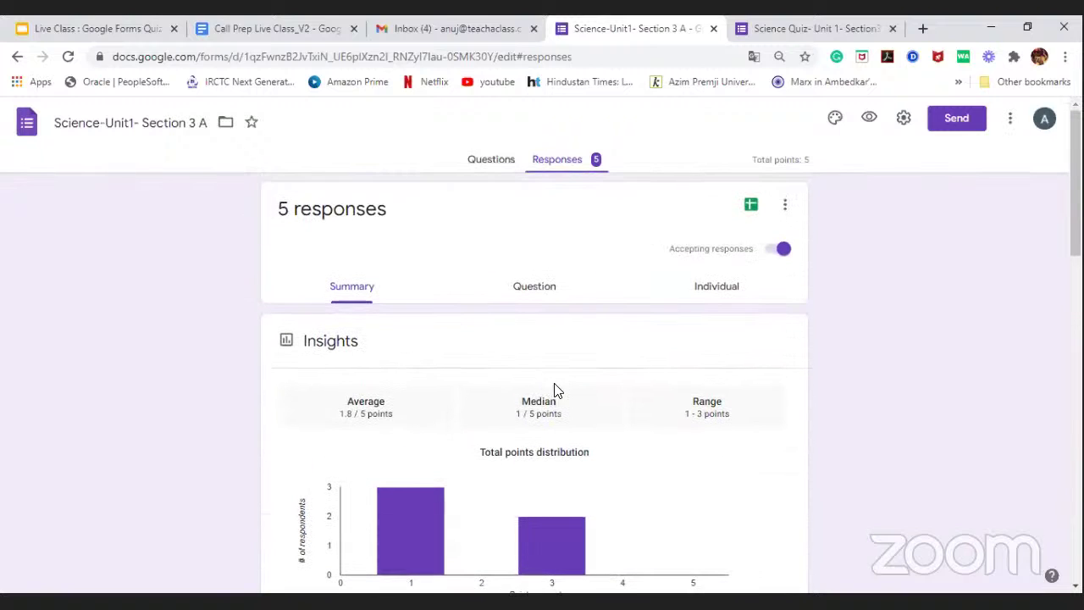
Step: Switch to the Question view and review the answers to the first question
{"action": "left_click", "coordinate": [535, 289]}
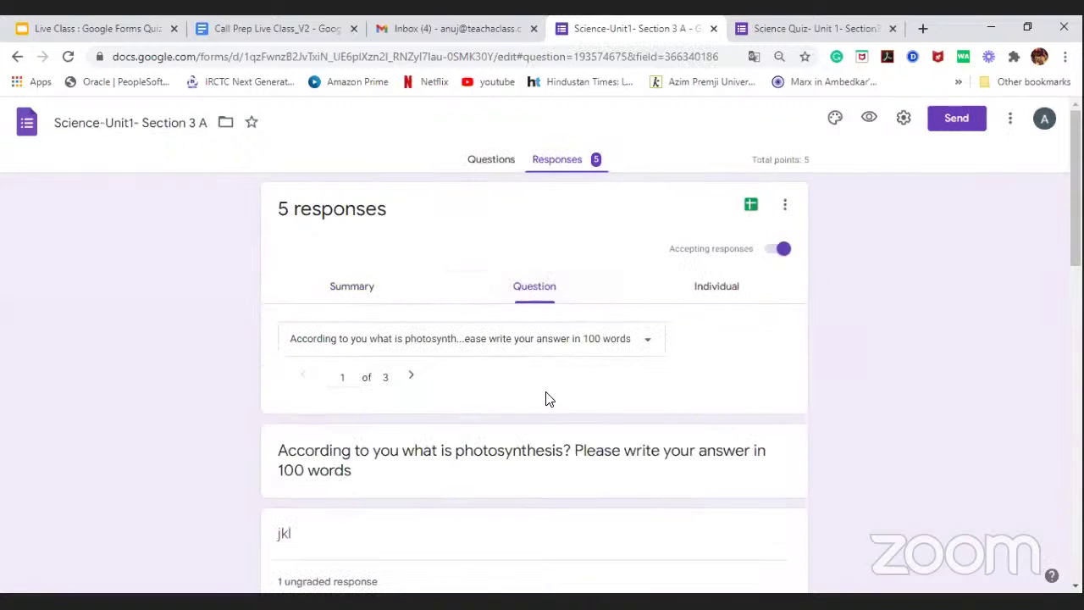
{"action": "scroll", "coordinate": [520, 382], "scroll_direction": "down", "scroll_amount": 2}
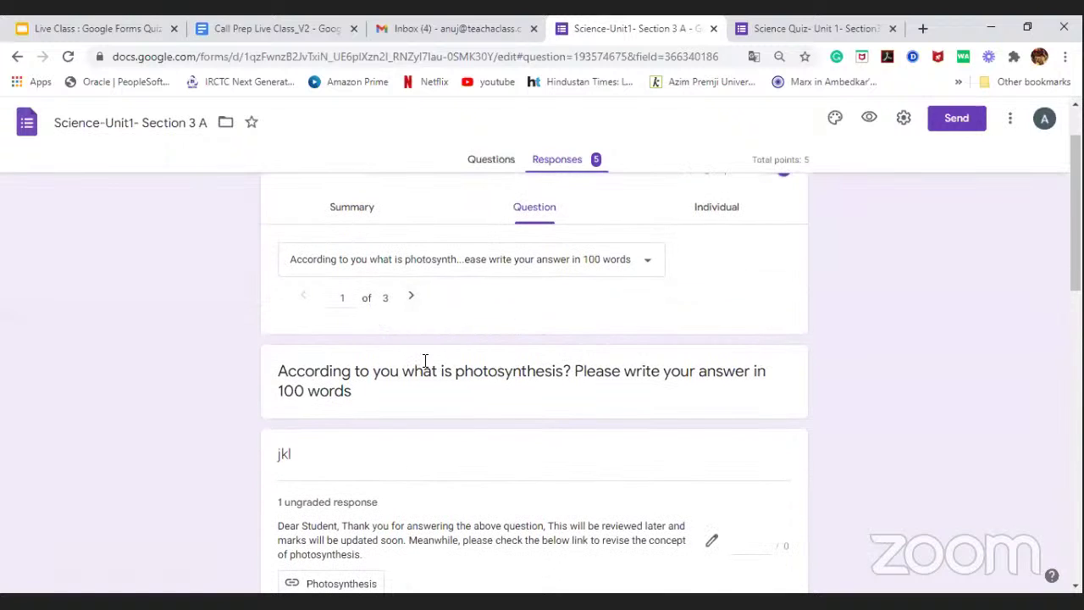
{"action": "scroll", "coordinate": [426, 364], "scroll_direction": "down", "scroll_amount": 3}
{"action": "scroll", "coordinate": [432, 373], "scroll_direction": "down", "scroll_amount": 2}
{"action": "scroll", "coordinate": [440, 364], "scroll_direction": "up", "scroll_amount": 3}
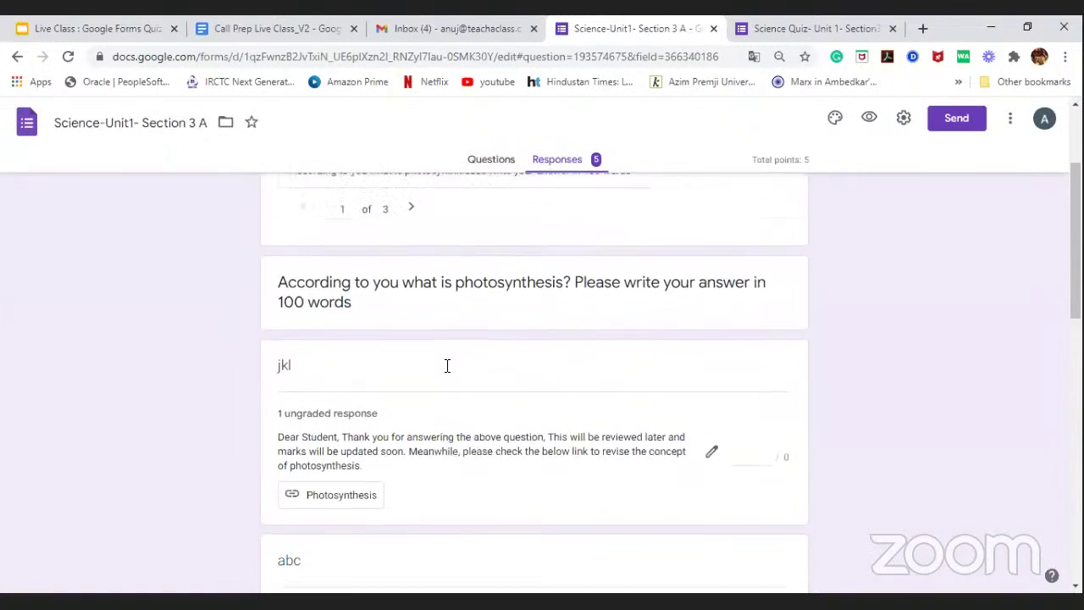
{"action": "scroll", "coordinate": [434, 348], "scroll_direction": "up", "scroll_amount": 2}
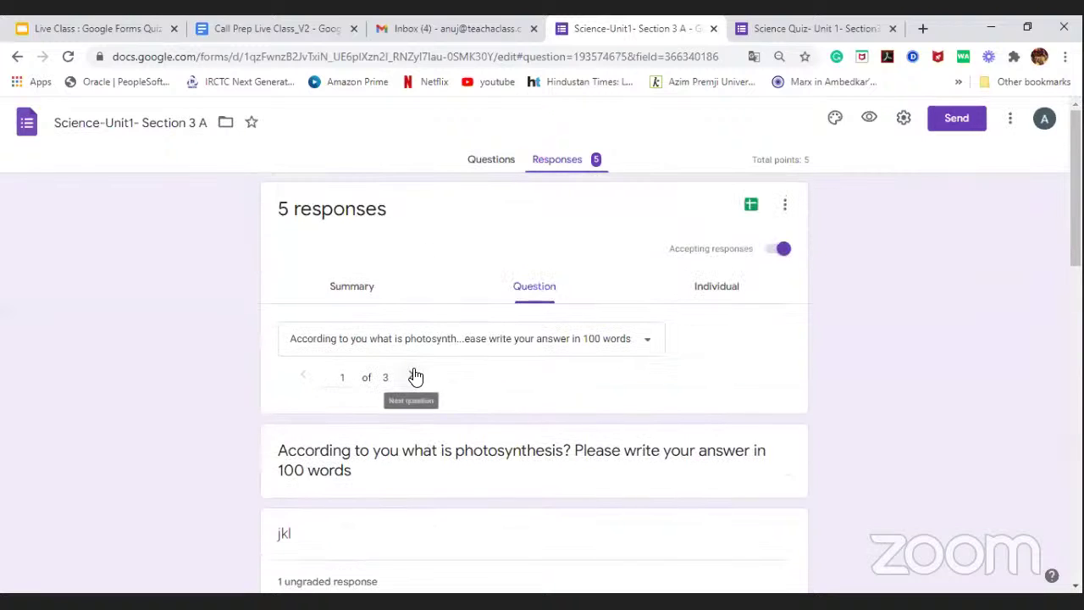
Step: Review answers to question 2 of 3, 'Loin is ______ animal', then switch to Individual view
{"action": "key", "text": "Return"}
{"action": "scroll", "coordinate": [499, 375], "scroll_direction": "down", "scroll_amount": 2}
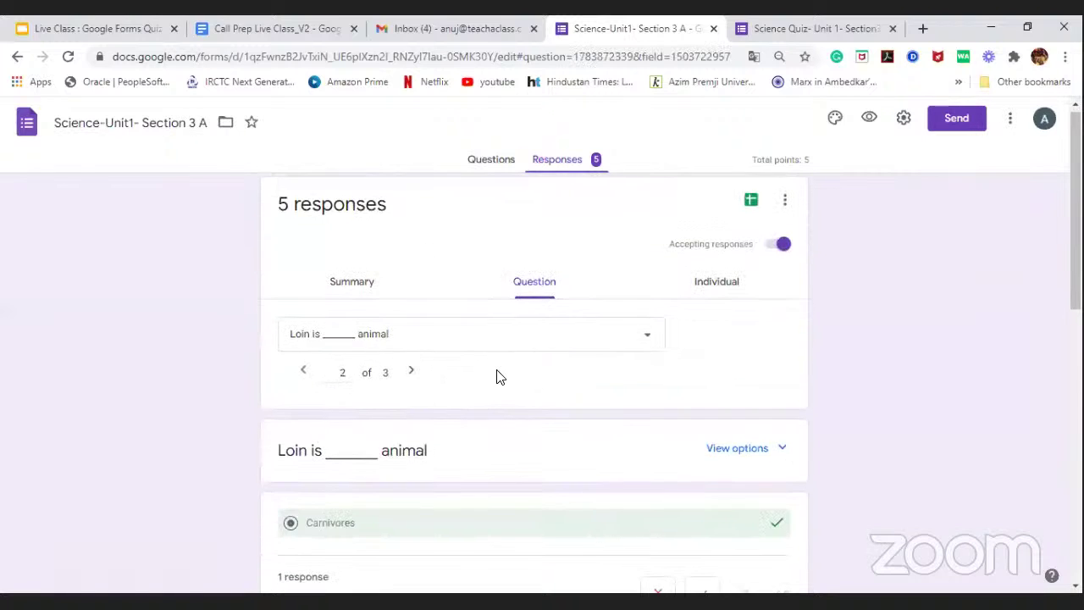
{"action": "scroll", "coordinate": [448, 274], "scroll_direction": "down", "scroll_amount": 5}
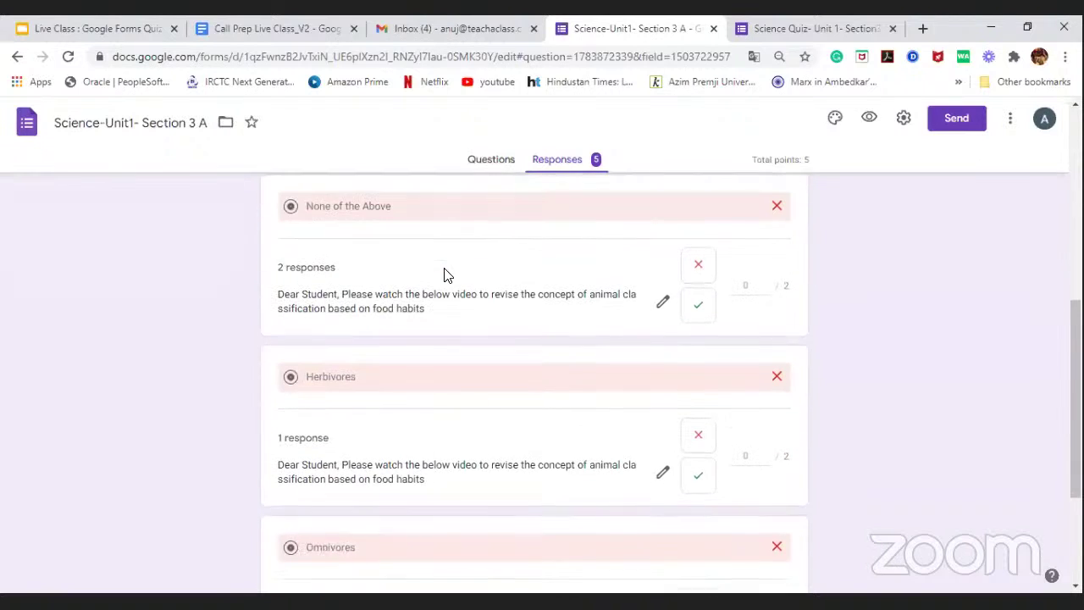
{"action": "scroll", "coordinate": [447, 310], "scroll_direction": "down", "scroll_amount": 1}
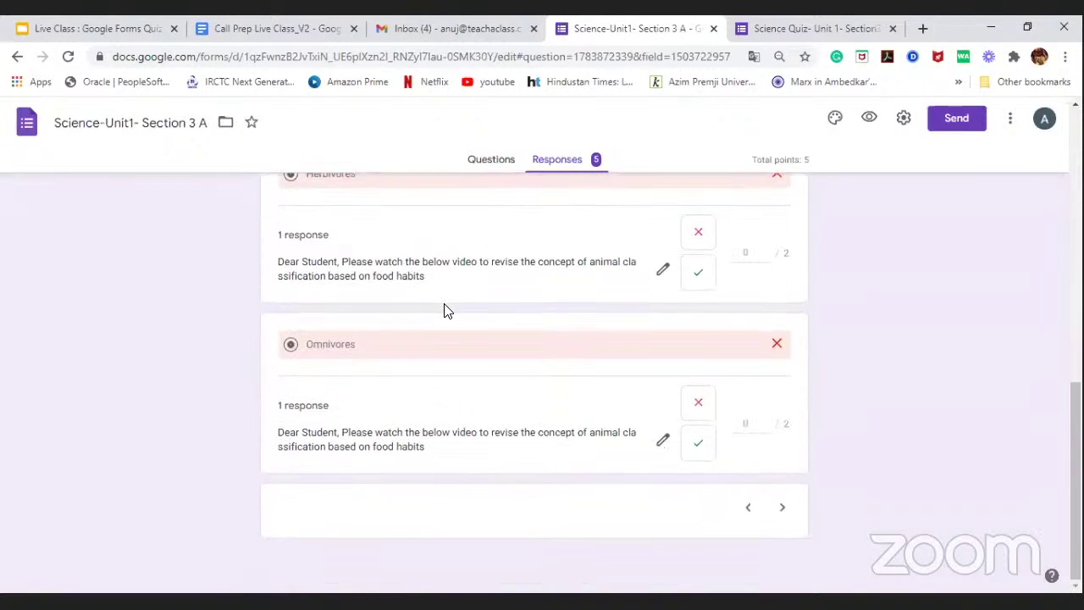
{"action": "scroll", "coordinate": [448, 310], "scroll_direction": "up", "scroll_amount": 8}
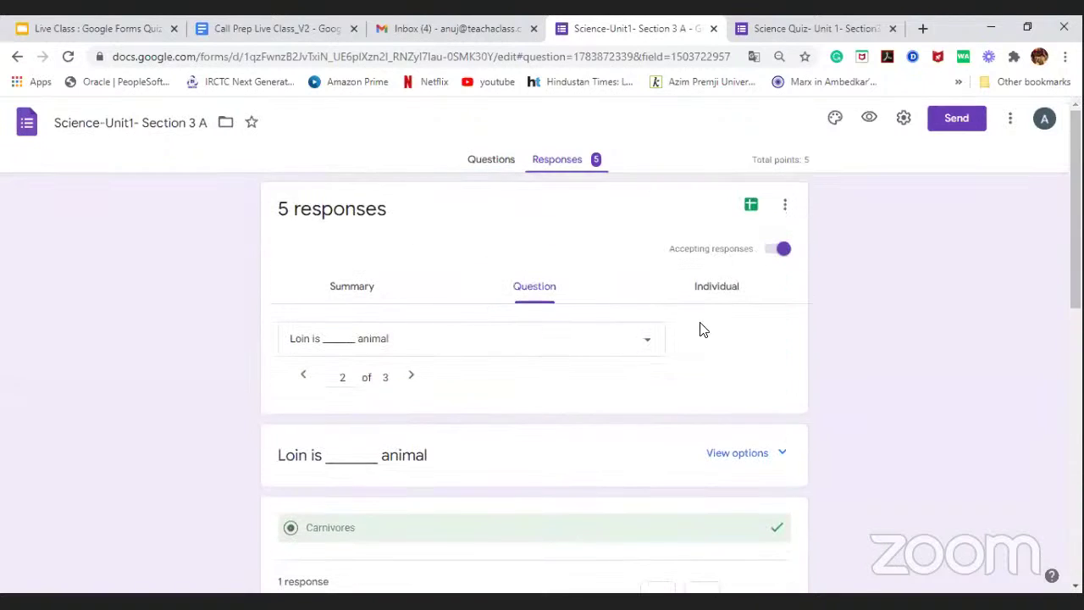
{"action": "left_click", "coordinate": [708, 293]}
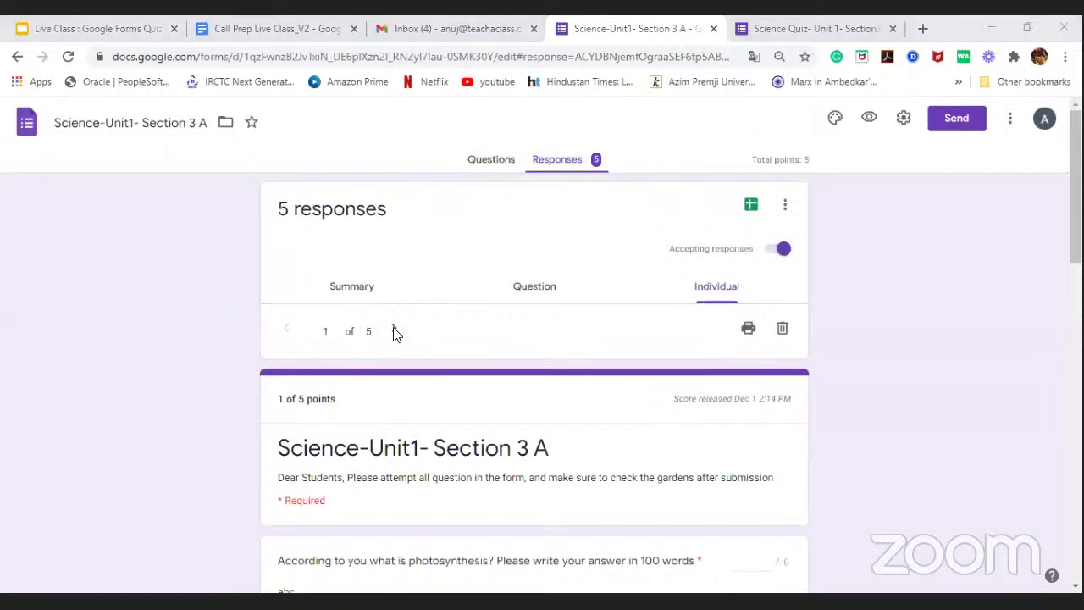
Step: Review the first individual response (1 of 5 points), then advance to response 2
{"action": "scroll", "coordinate": [400, 333], "scroll_direction": "down", "scroll_amount": 3}
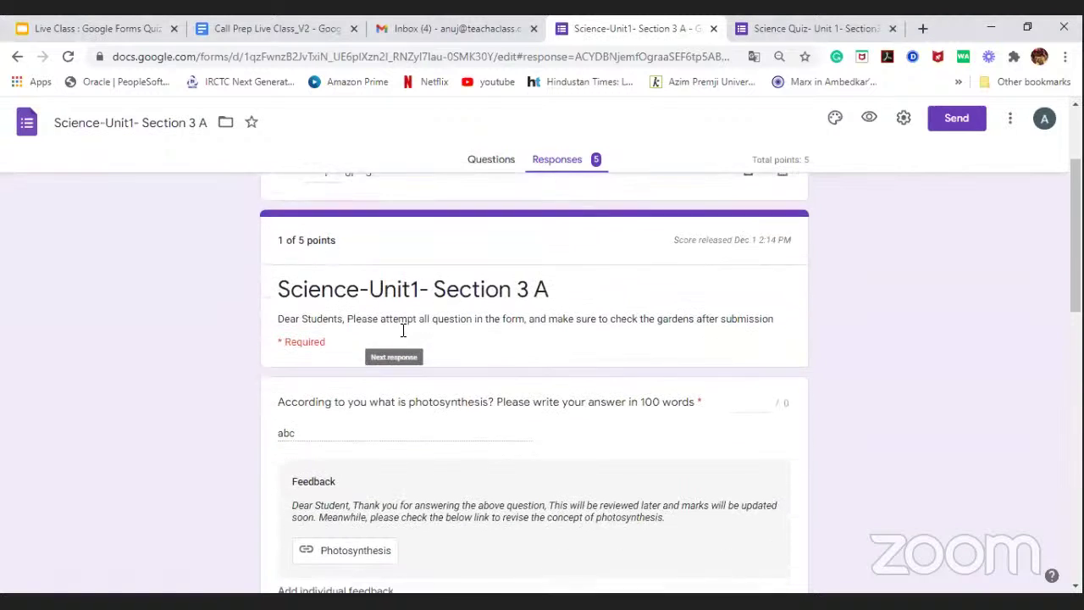
{"action": "scroll", "coordinate": [402, 335], "scroll_direction": "down", "scroll_amount": 3}
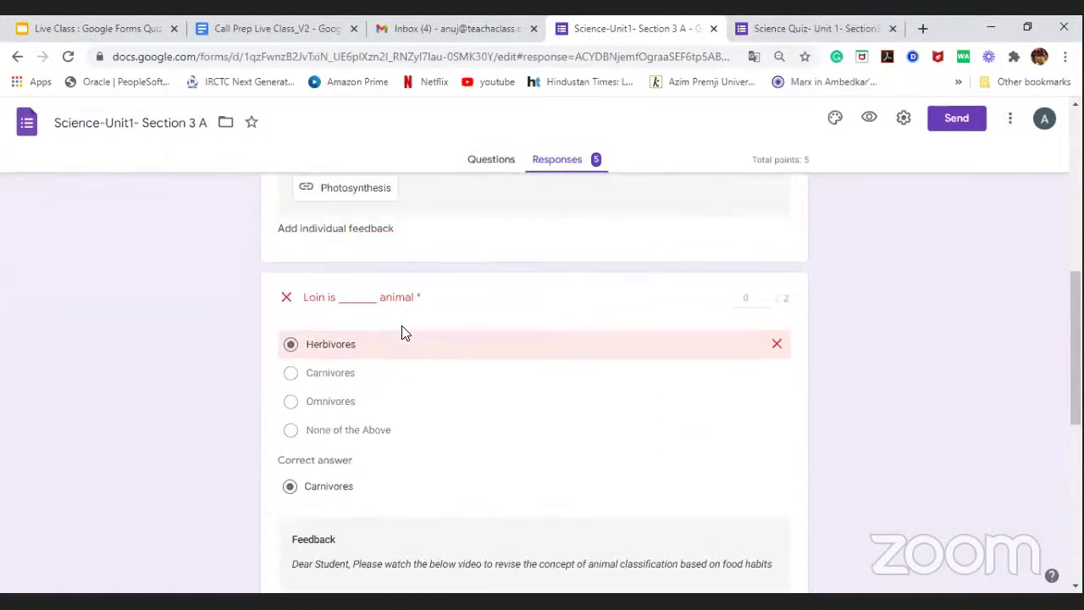
{"action": "scroll", "coordinate": [402, 335], "scroll_direction": "up", "scroll_amount": 3}
{"action": "scroll", "coordinate": [402, 333], "scroll_direction": "up", "scroll_amount": 3}
{"action": "left_click", "coordinate": [396, 251]}
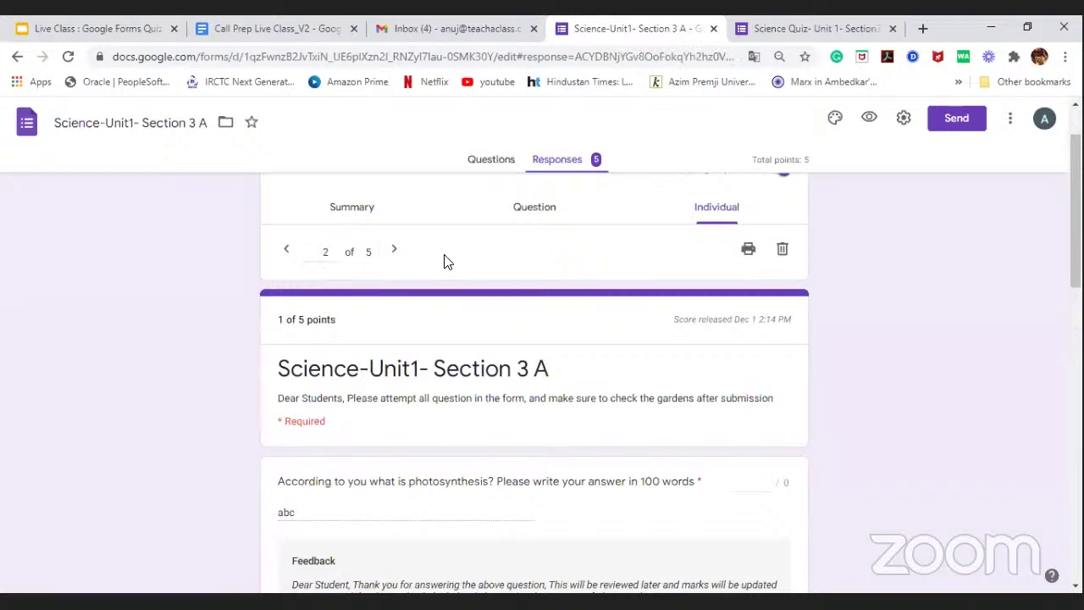
Step: Review responses 2 and 3 (3 of 5 points), then advance to response 4 of 5
{"action": "scroll", "coordinate": [447, 260], "scroll_direction": "down", "scroll_amount": 6}
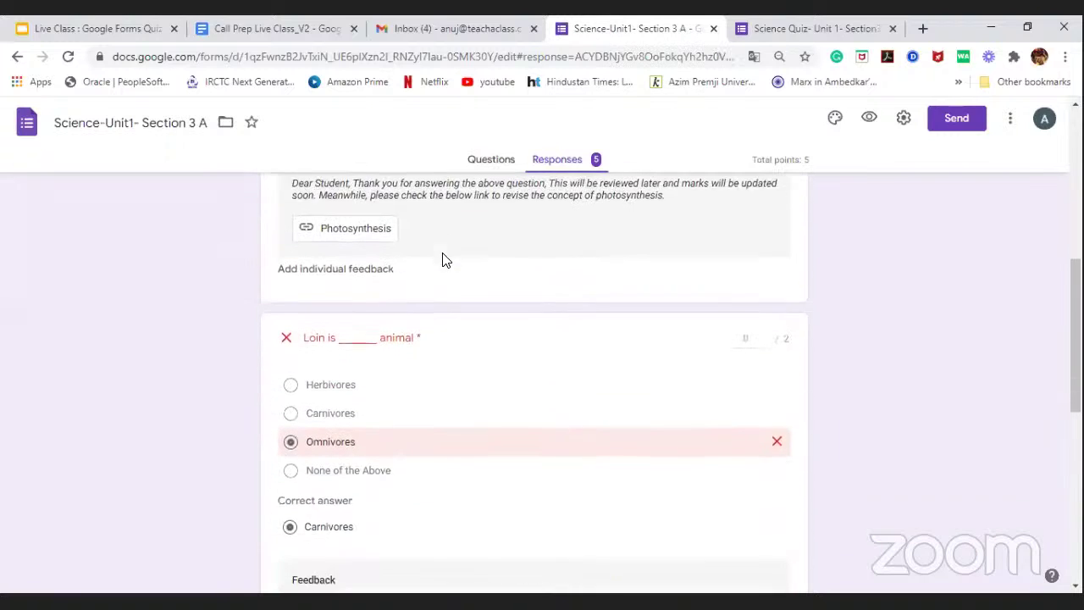
{"action": "scroll", "coordinate": [443, 255], "scroll_direction": "up", "scroll_amount": 6}
{"action": "left_click", "coordinate": [392, 332]}
{"action": "scroll", "coordinate": [424, 394], "scroll_direction": "down", "scroll_amount": 6}
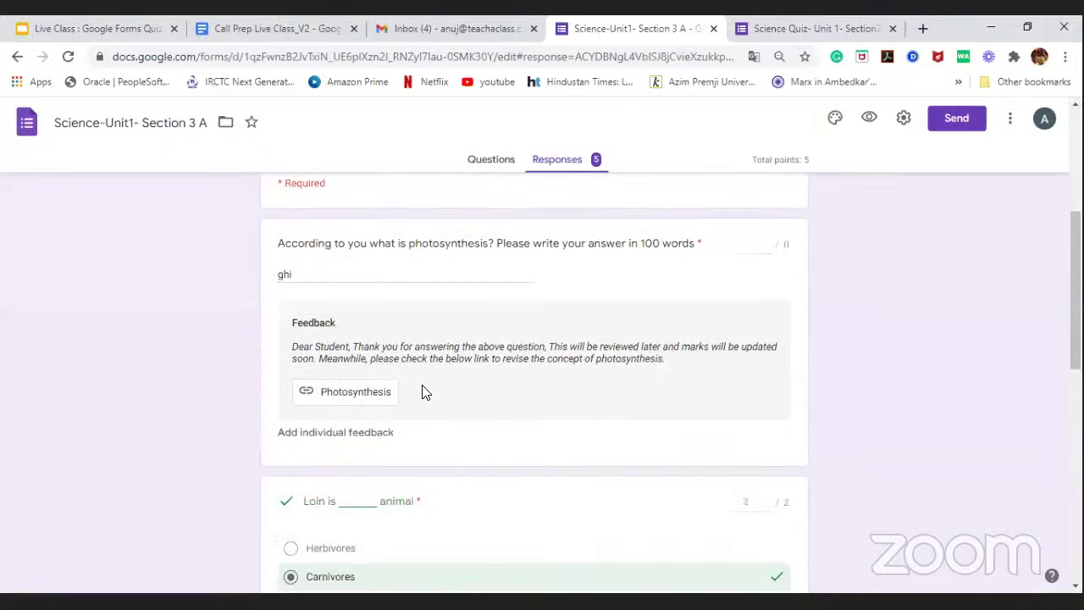
{"action": "scroll", "coordinate": [426, 392], "scroll_direction": "down", "scroll_amount": 4}
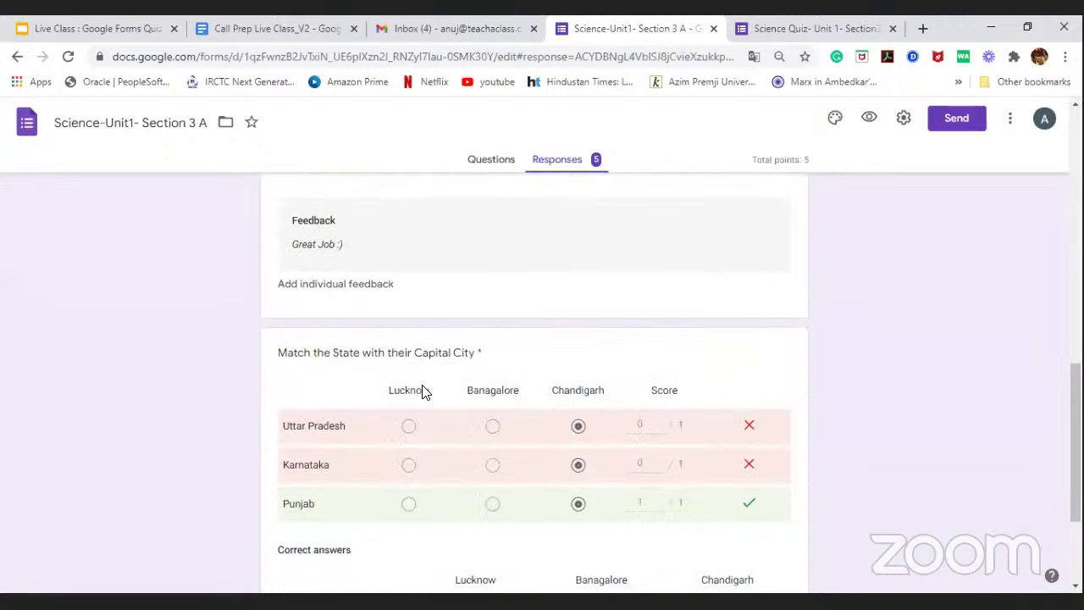
{"action": "scroll", "coordinate": [422, 389], "scroll_direction": "down", "scroll_amount": 1}
{"action": "scroll", "coordinate": [423, 390], "scroll_direction": "up", "scroll_amount": 3}
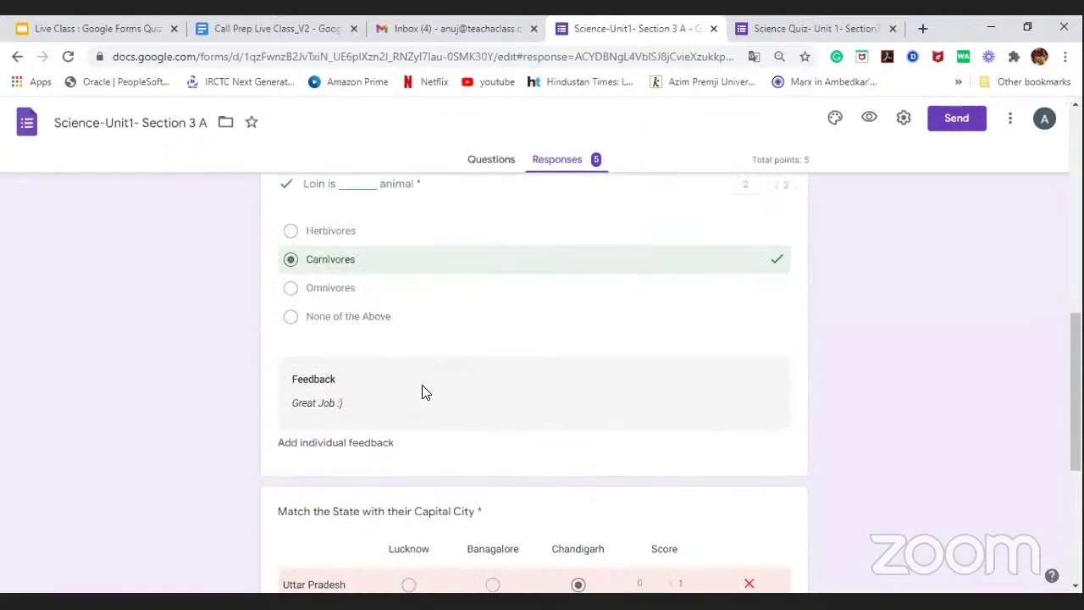
{"action": "scroll", "coordinate": [425, 388], "scroll_direction": "up", "scroll_amount": 8}
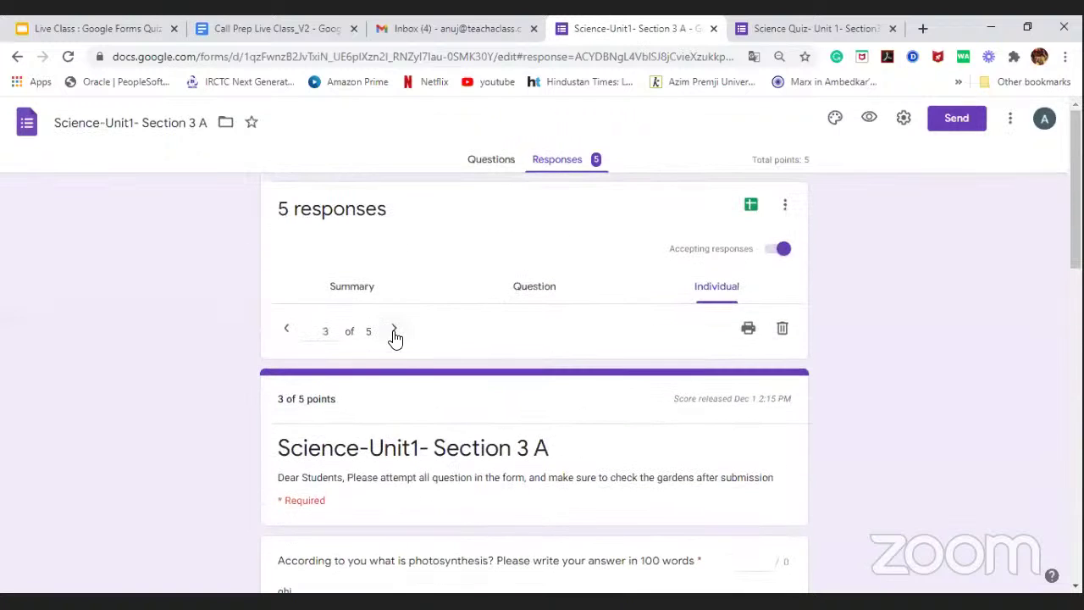
{"action": "left_click", "coordinate": [394, 333]}
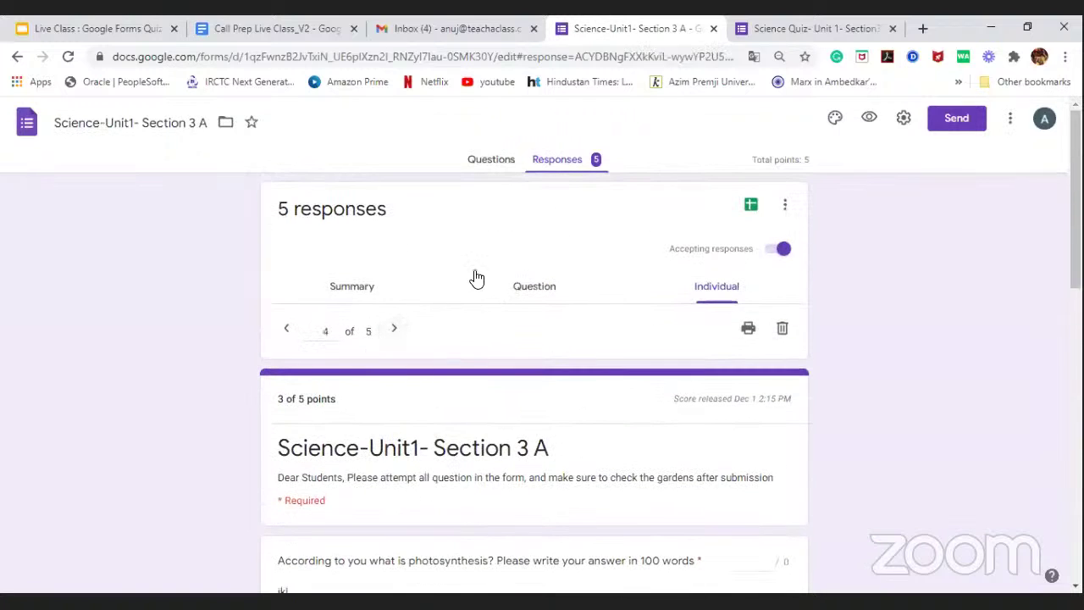
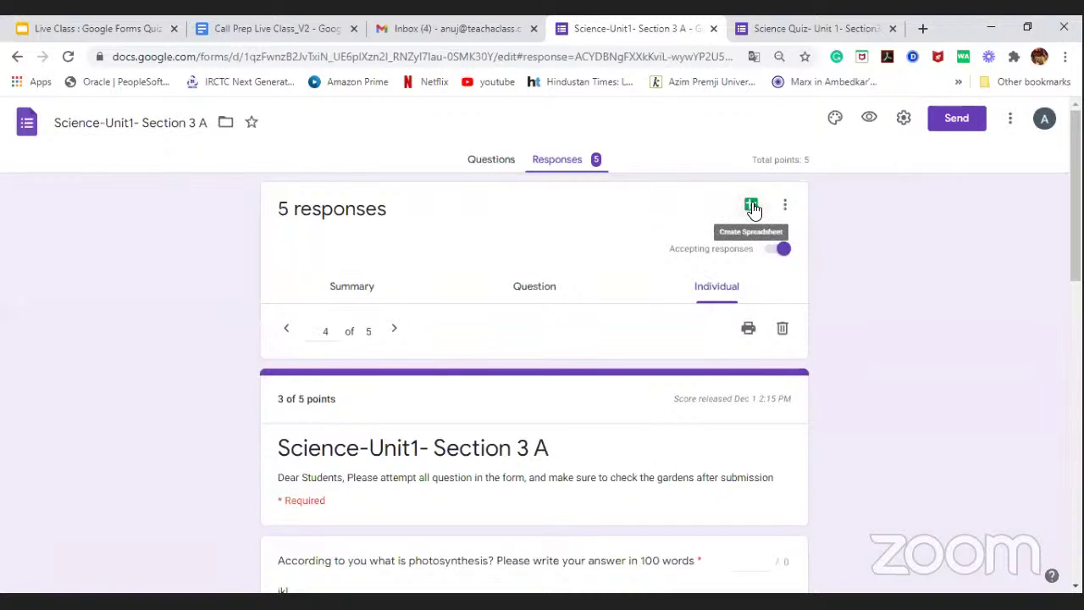
Step: Link the quiz responses to a new spreadsheet, 'Science-Unit1- Section 3 A (Responses)'
{"action": "left_click", "coordinate": [752, 208]}
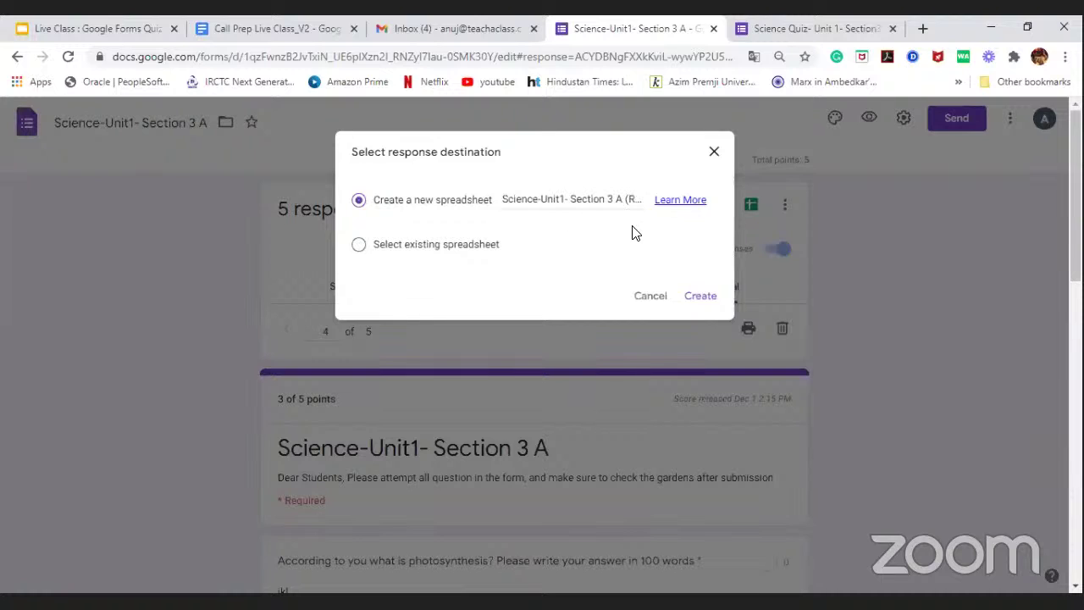
{"action": "left_click", "coordinate": [703, 303]}
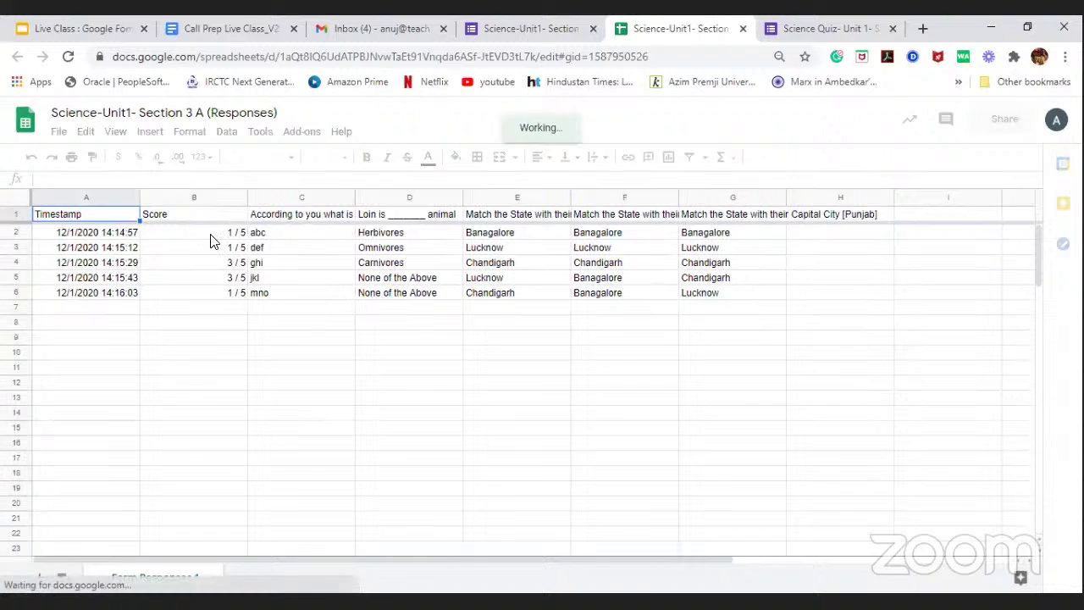
{"action": "left_click", "coordinate": [212, 237]}
{"action": "left_click", "coordinate": [193, 266]}
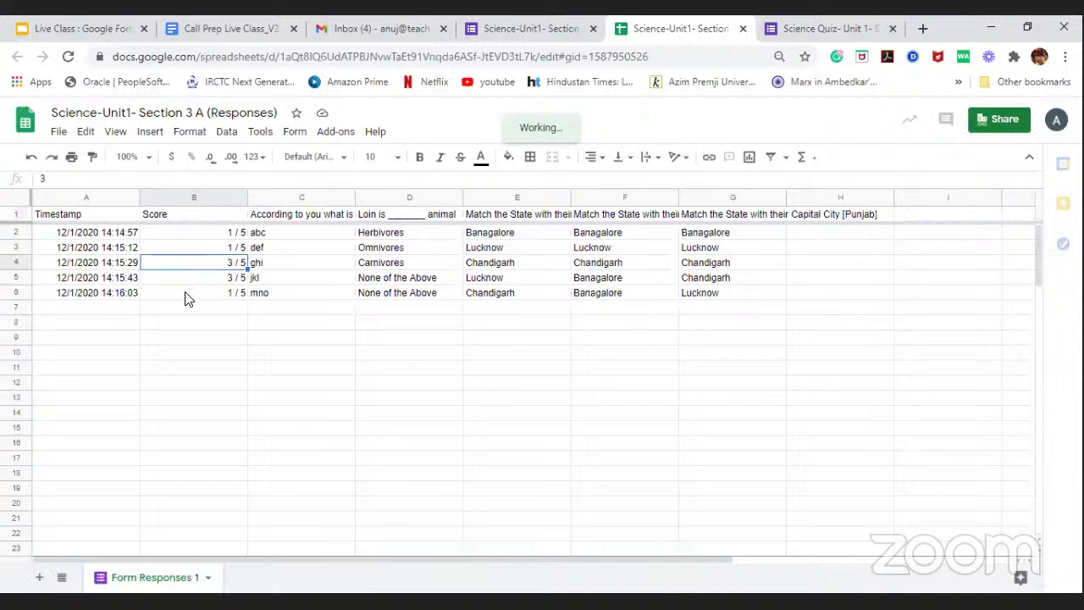
{"action": "left_click", "coordinate": [193, 283]}
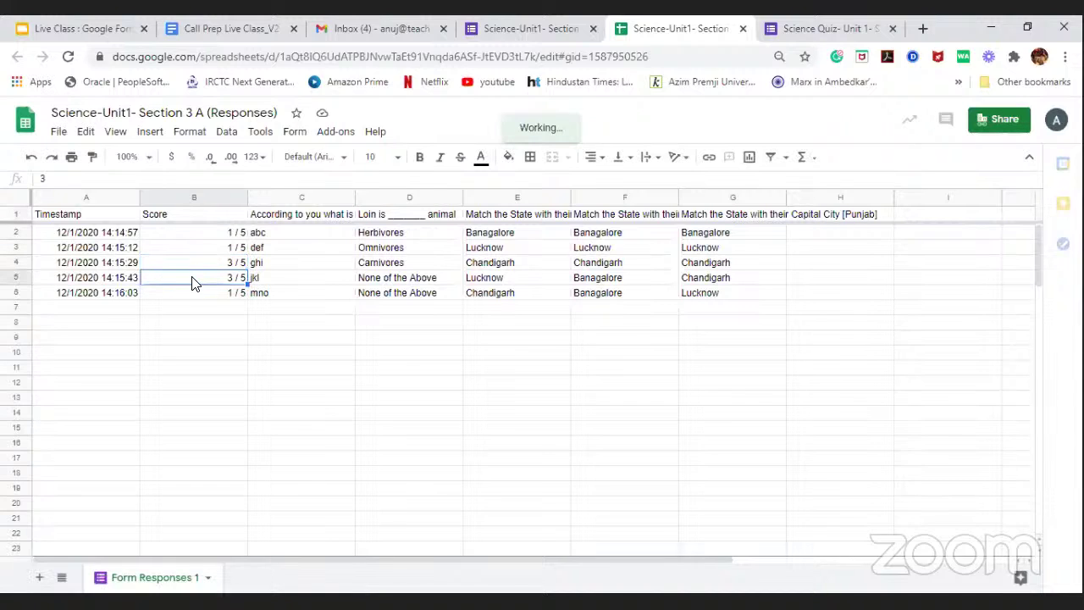
{"action": "left_click", "coordinate": [288, 219]}
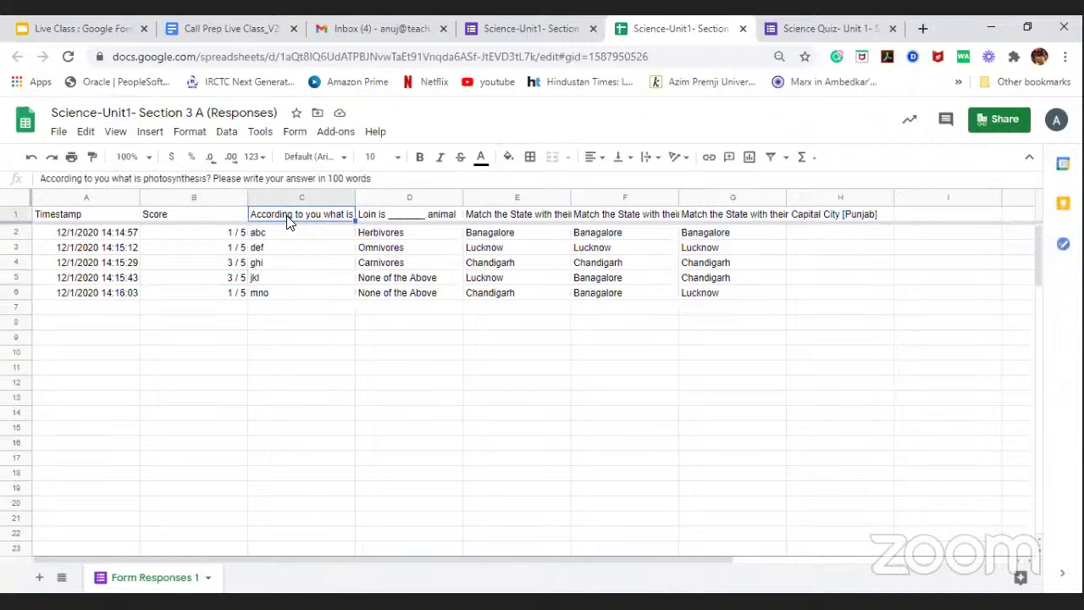
{"action": "left_click", "coordinate": [287, 236]}
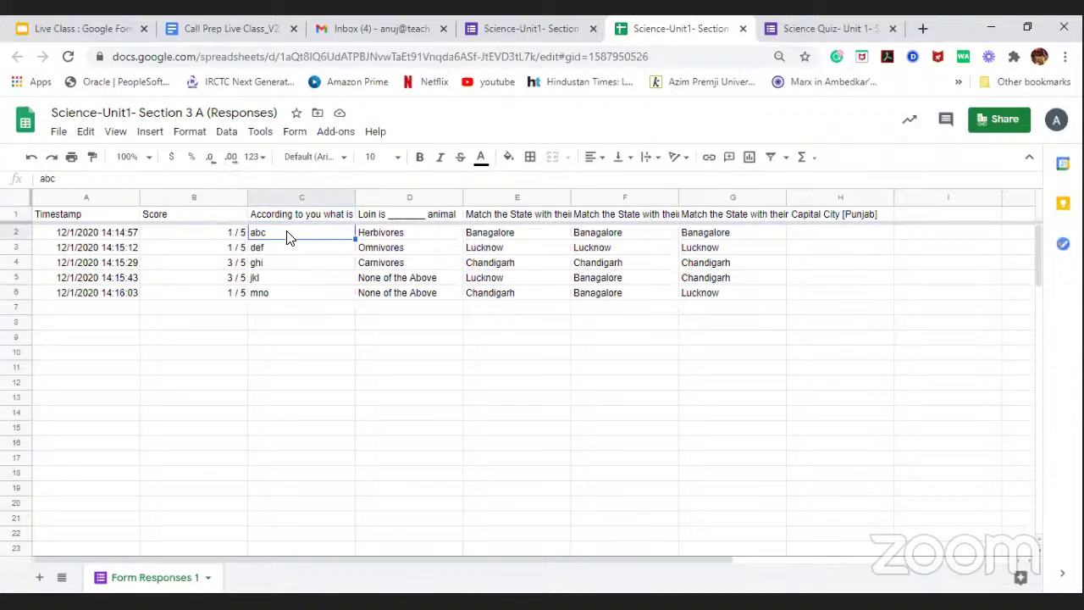
{"action": "left_click", "coordinate": [283, 307]}
{"action": "left_click", "coordinate": [295, 236]}
{"action": "left_click", "coordinate": [296, 251]}
{"action": "left_click", "coordinate": [297, 263]}
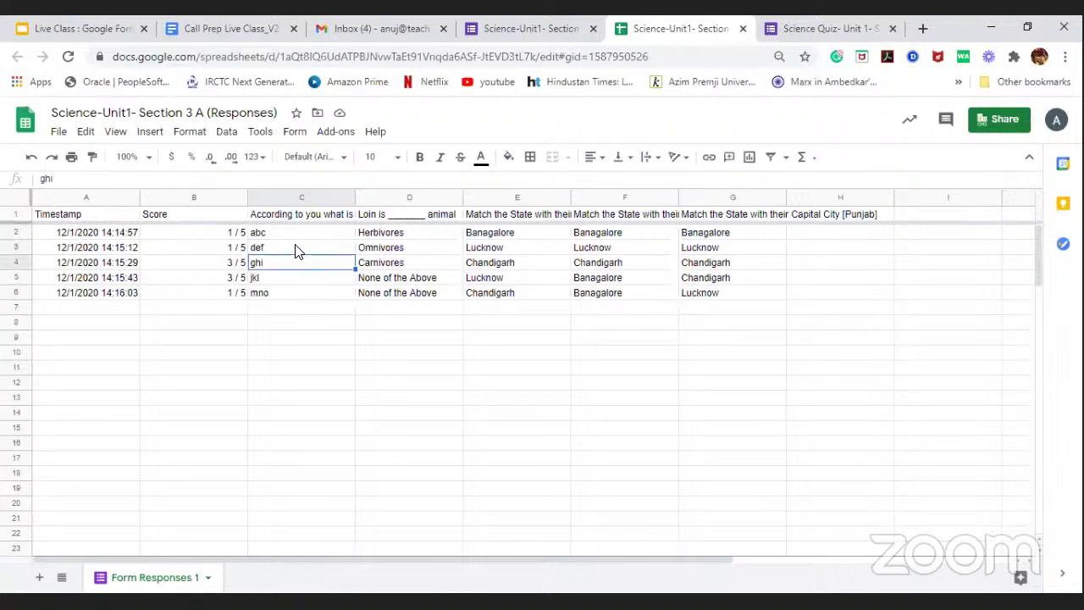
{"action": "left_click", "coordinate": [298, 248]}
{"action": "key", "text": "Up"}
{"action": "left_click", "coordinate": [296, 266]}
{"action": "left_click", "coordinate": [294, 281]}
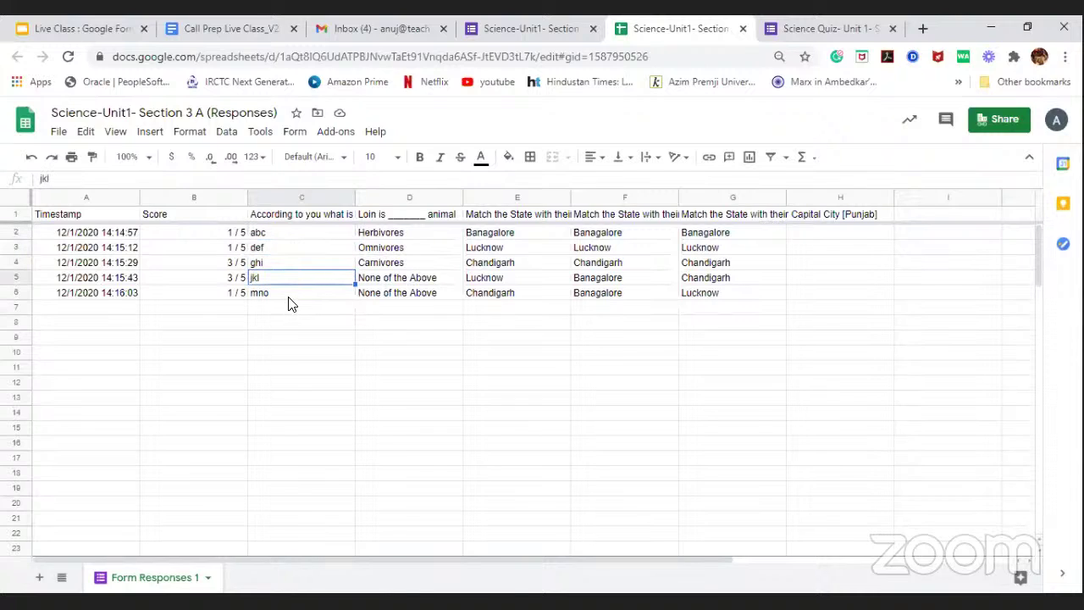
{"action": "left_click", "coordinate": [294, 295]}
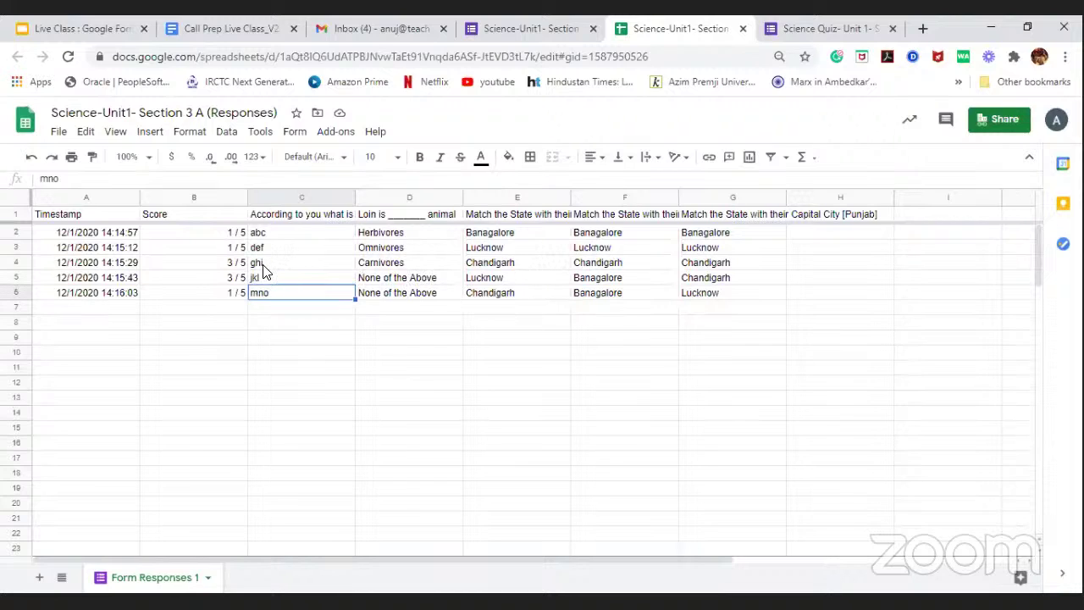
{"action": "left_click", "coordinate": [59, 133]}
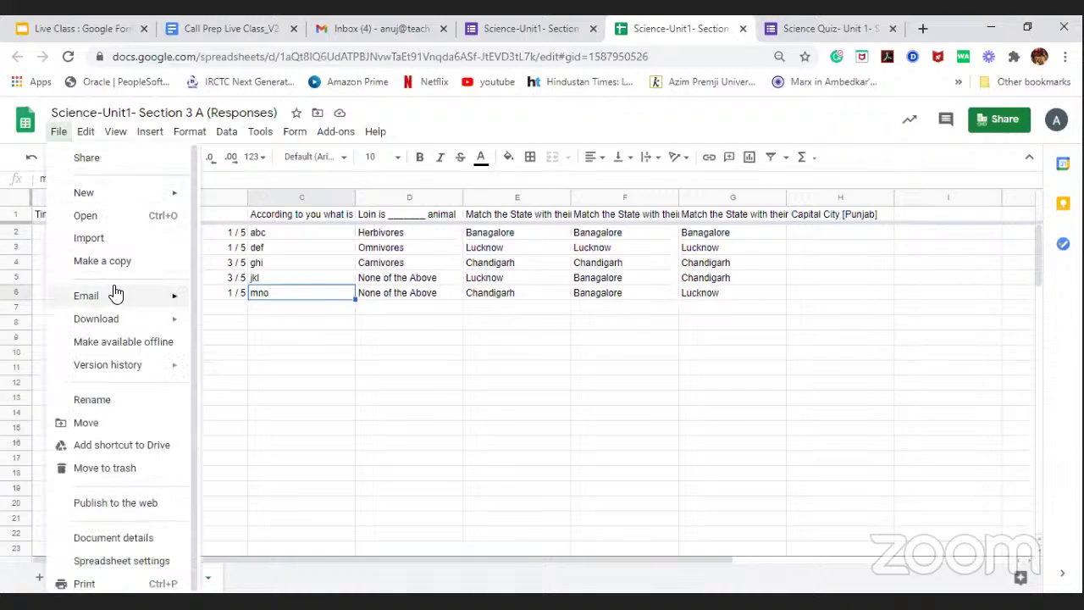
Step: Check the File > Download formats in Sheets, then return to response 4 of 5 in Forms
{"action": "mouse_move", "coordinate": [111, 322]}
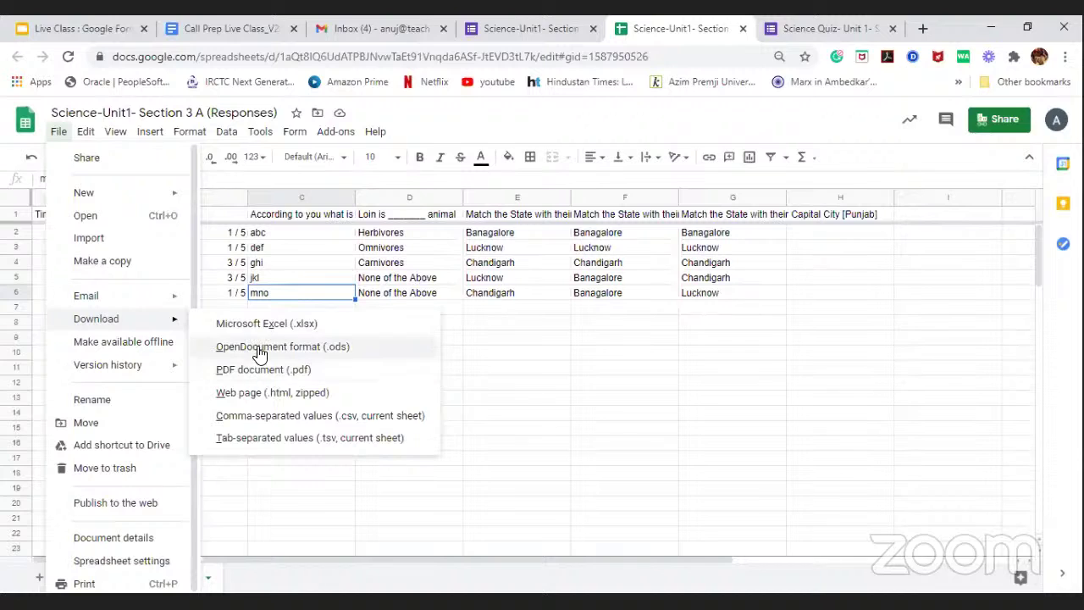
{"action": "left_click", "coordinate": [483, 347]}
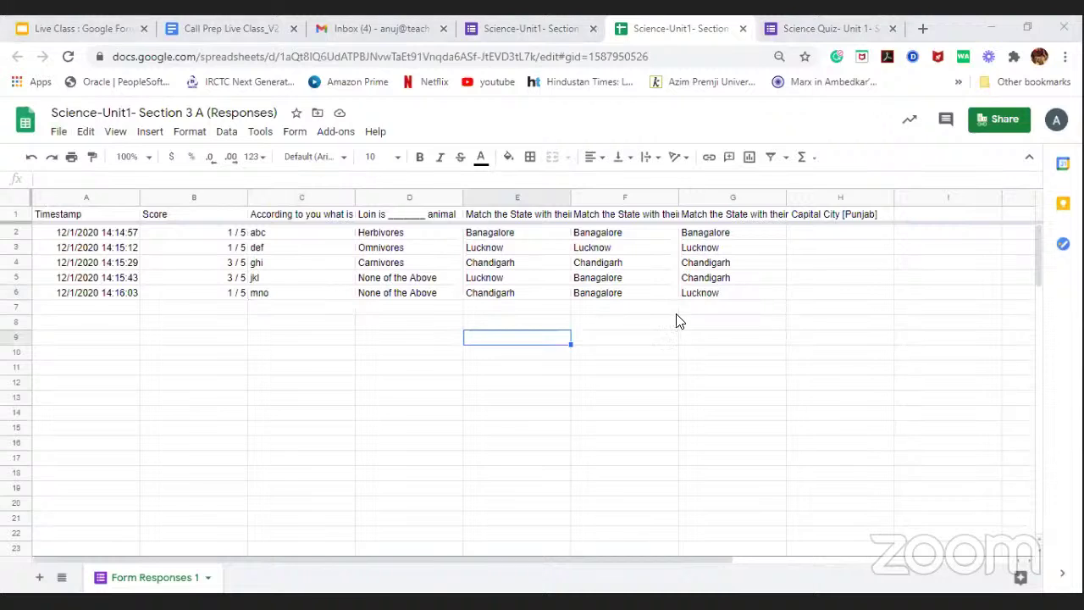
{"action": "left_click", "coordinate": [519, 28]}
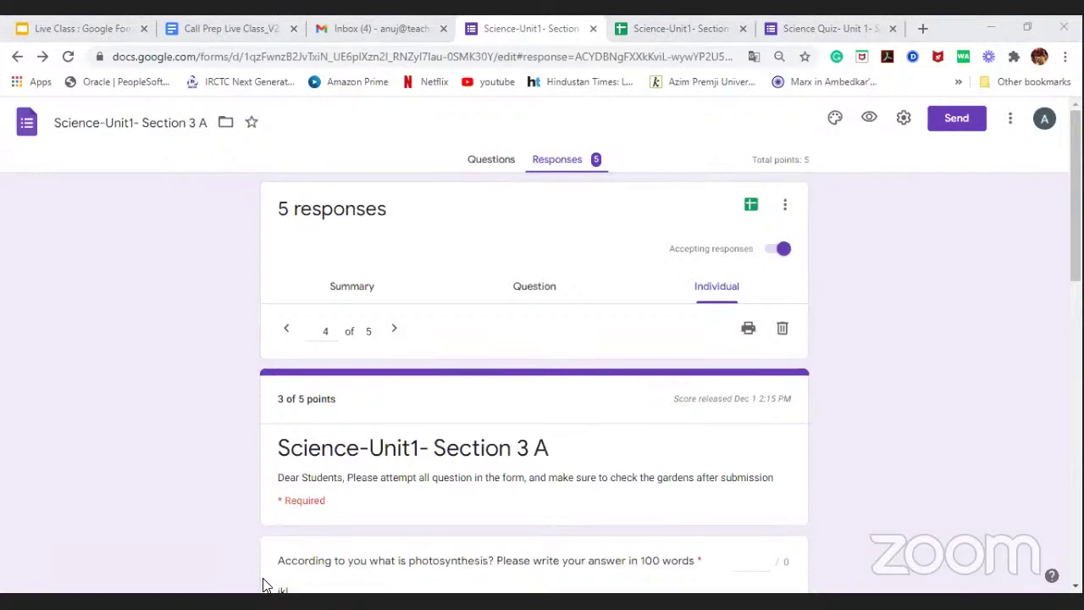
Step: Look at the quiz questions, then scroll through the Summary of all 5 responses
{"action": "left_click", "coordinate": [494, 166]}
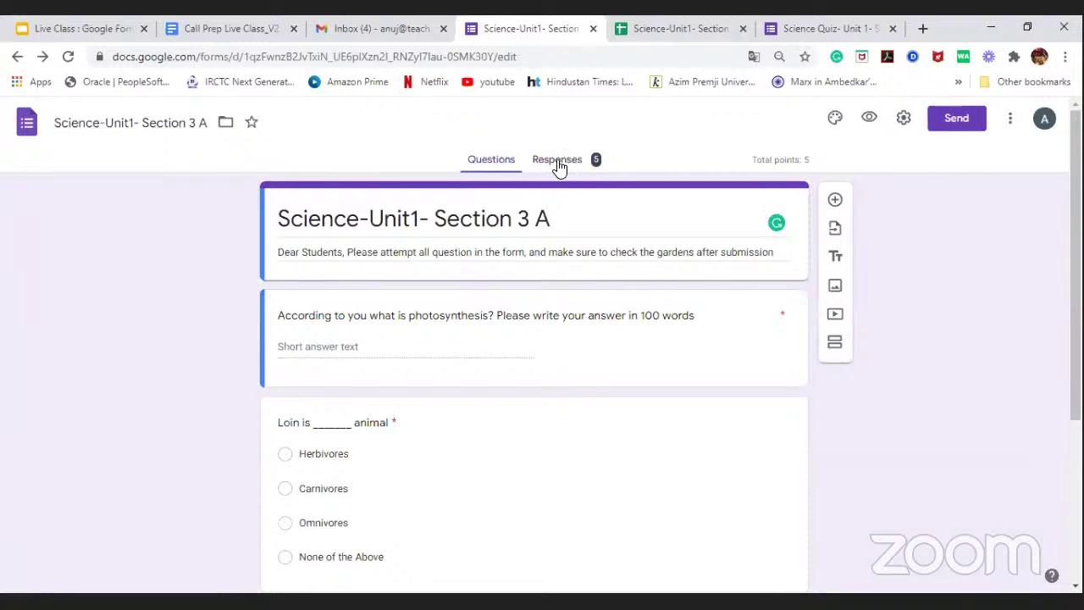
{"action": "left_click", "coordinate": [561, 161]}
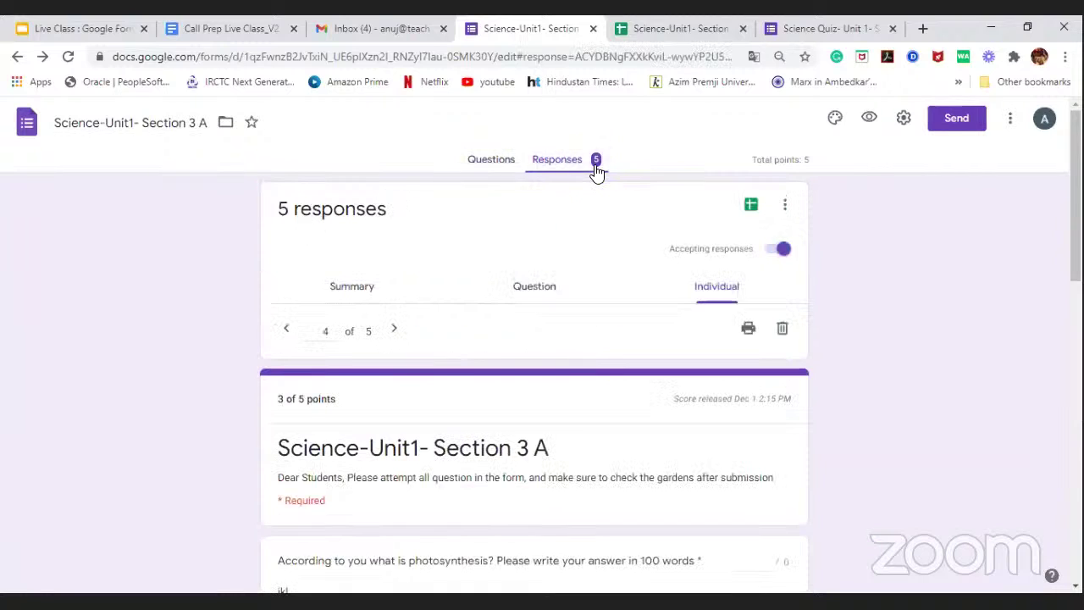
{"action": "scroll", "coordinate": [403, 296], "scroll_direction": "down", "scroll_amount": 4}
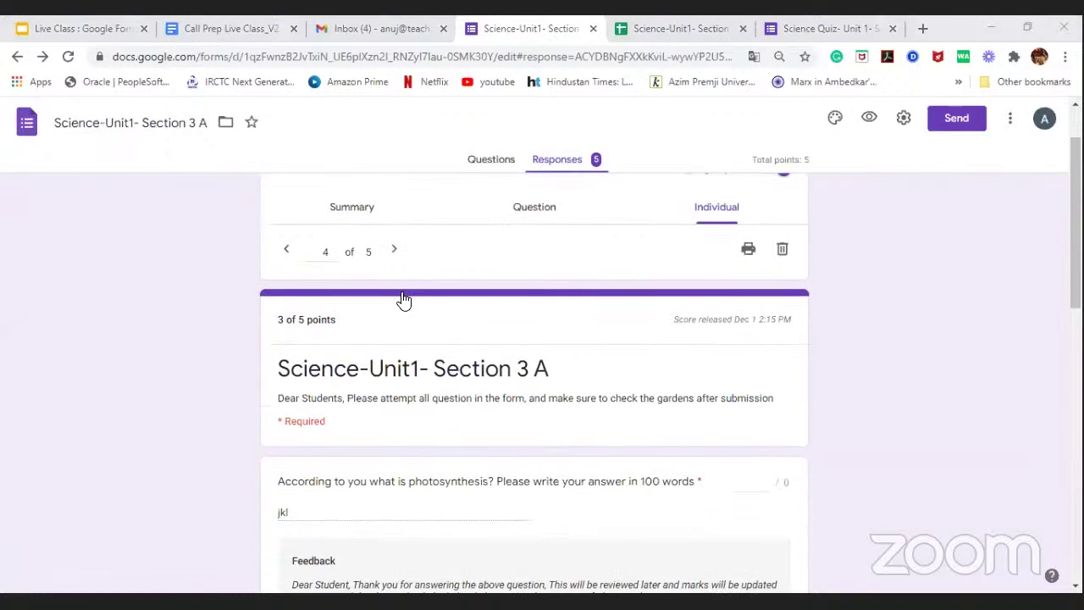
{"action": "scroll", "coordinate": [403, 296], "scroll_direction": "up", "scroll_amount": 4}
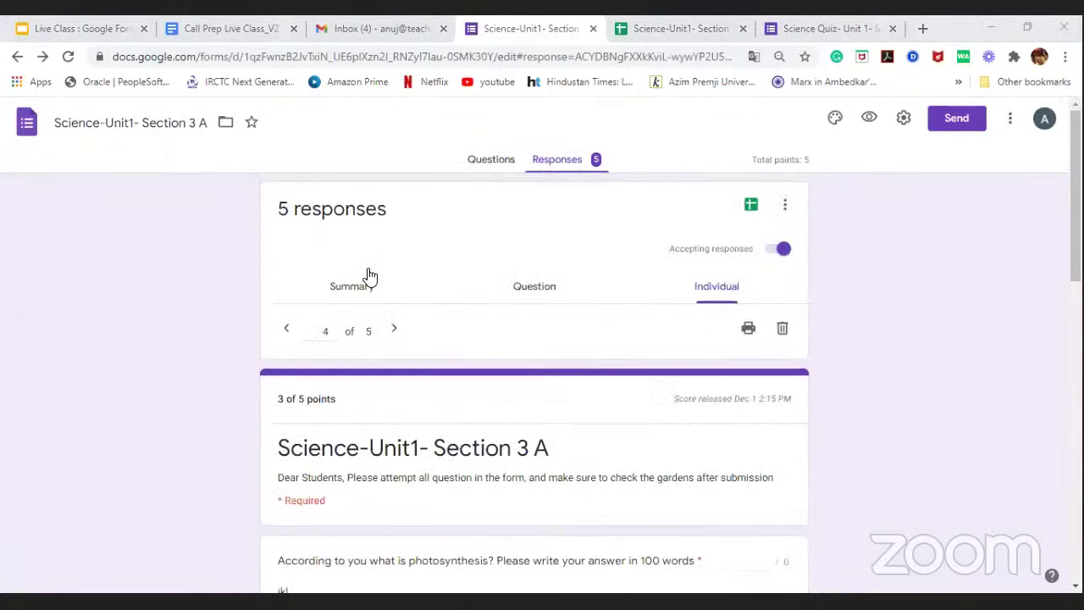
{"action": "left_click", "coordinate": [365, 279]}
{"action": "scroll", "coordinate": [480, 356], "scroll_direction": "down", "scroll_amount": 2}
{"action": "scroll", "coordinate": [480, 353], "scroll_direction": "down", "scroll_amount": 3}
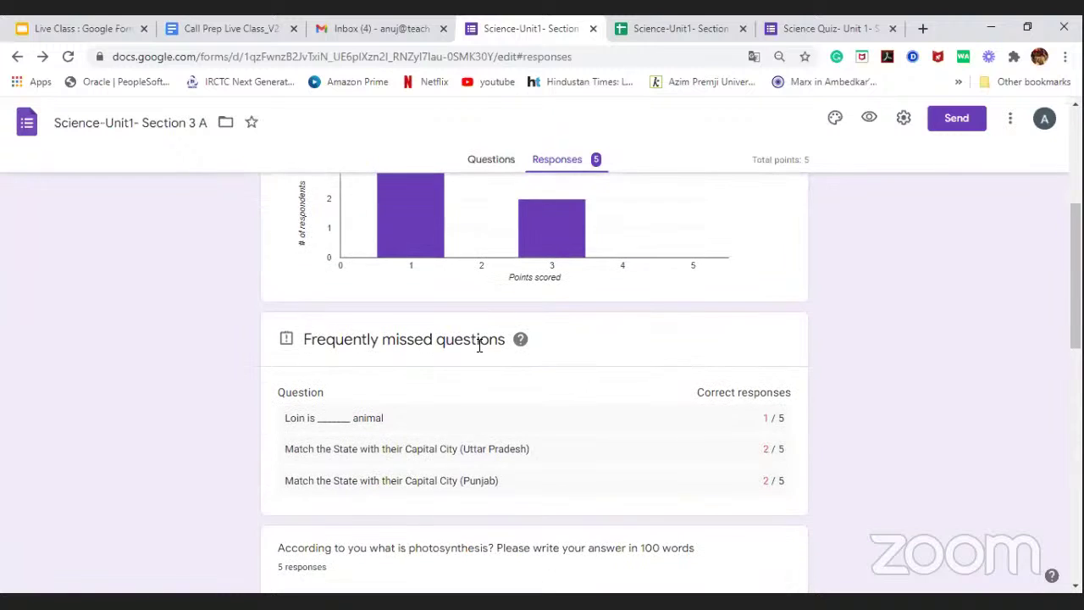
{"action": "scroll", "coordinate": [479, 354], "scroll_direction": "down", "scroll_amount": 5}
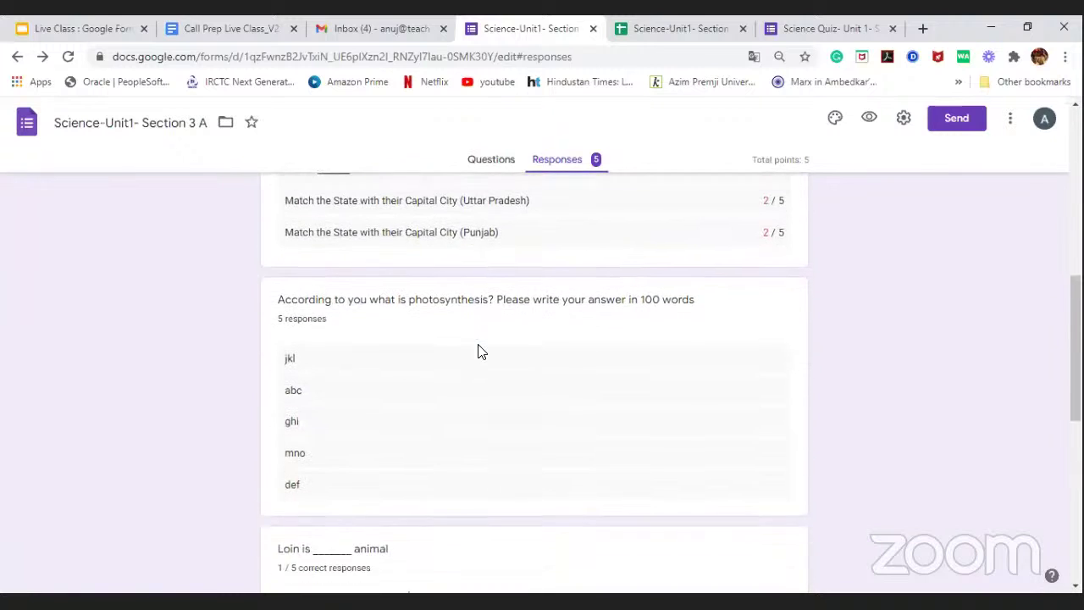
{"action": "scroll", "coordinate": [479, 355], "scroll_direction": "up", "scroll_amount": 8}
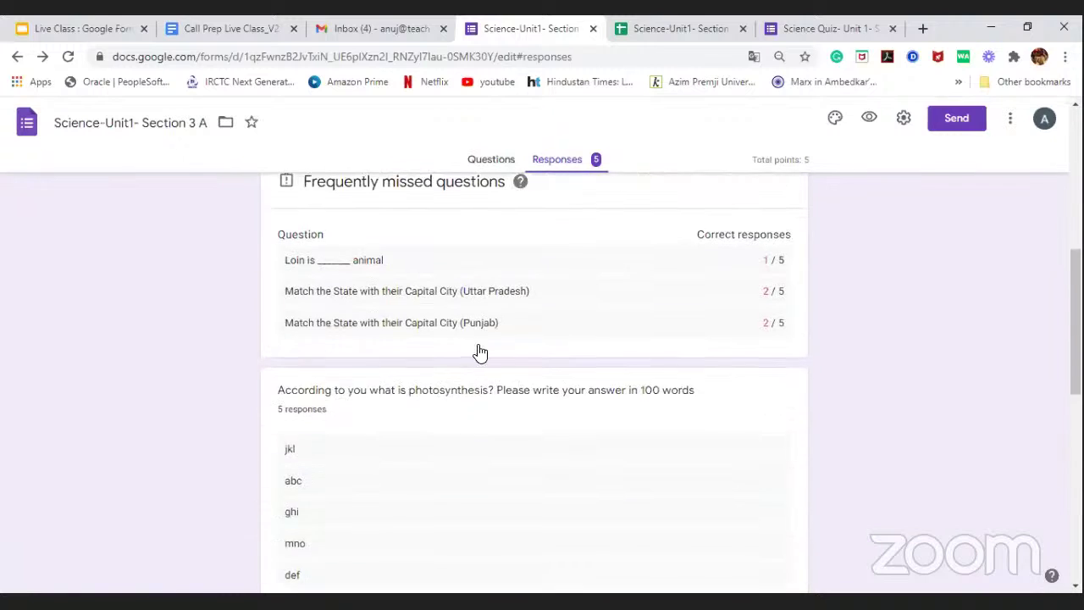
{"action": "scroll", "coordinate": [506, 332], "scroll_direction": "up", "scroll_amount": 3}
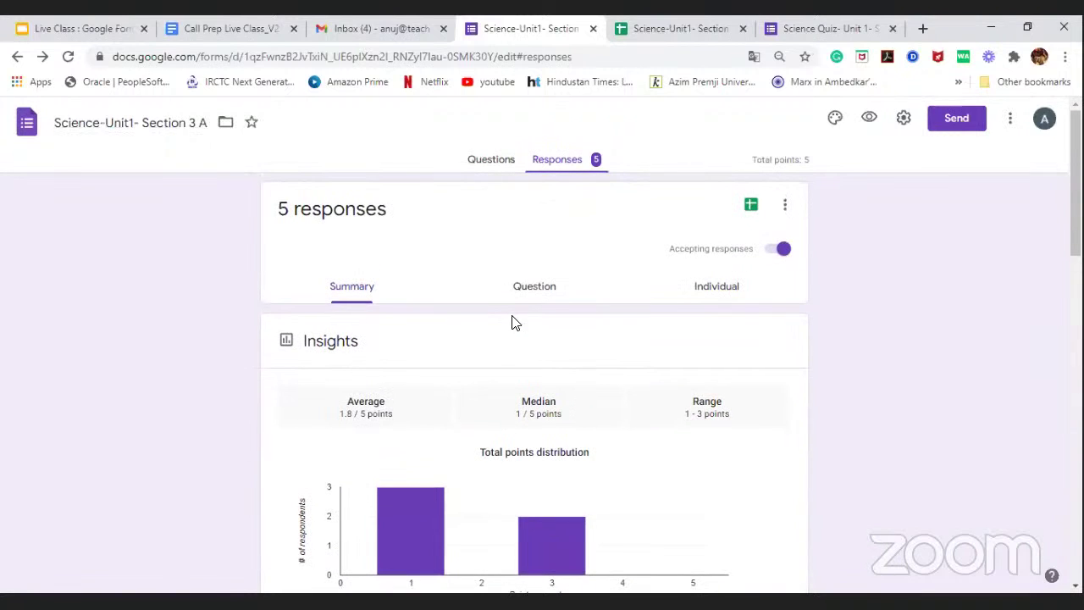
Step: Browse responses by Question and by Individual, then open the linked responses spreadsheet
{"action": "left_click", "coordinate": [532, 299]}
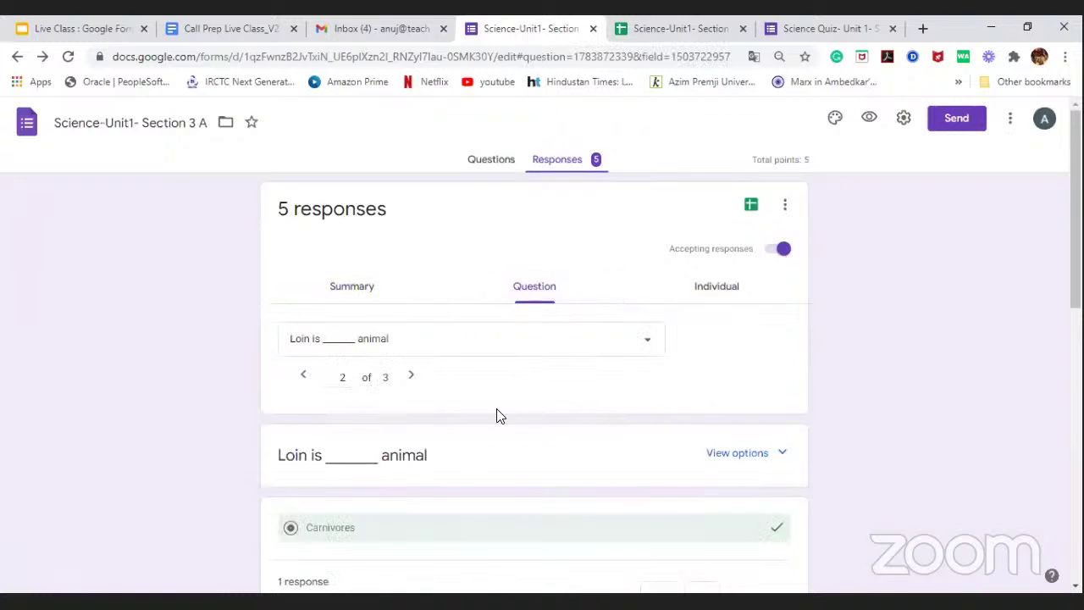
{"action": "scroll", "coordinate": [498, 411], "scroll_direction": "down", "scroll_amount": 4}
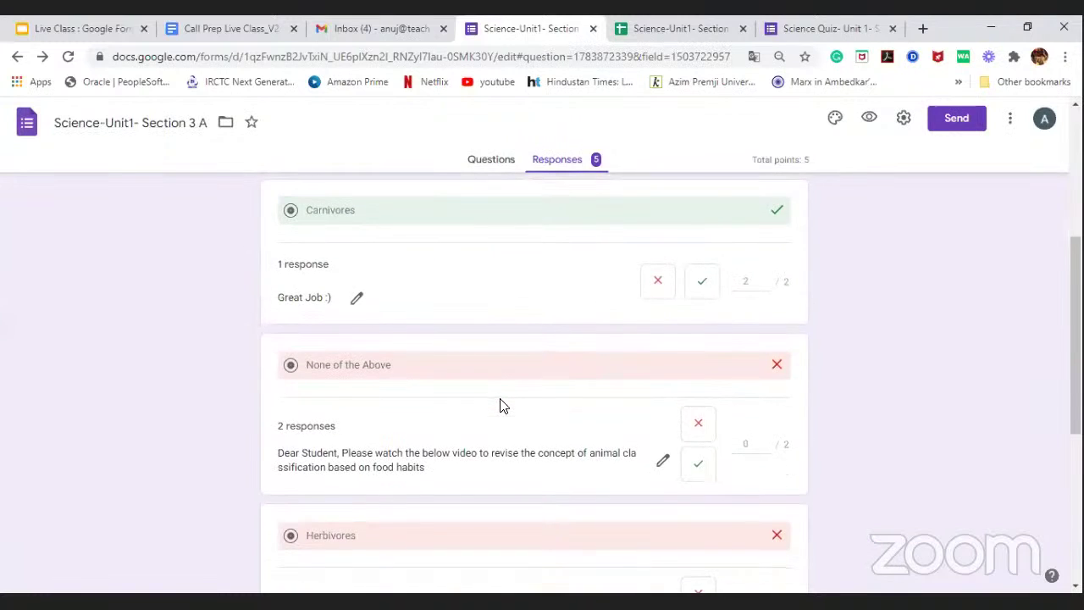
{"action": "scroll", "coordinate": [500, 405], "scroll_direction": "up", "scroll_amount": 5}
{"action": "left_click", "coordinate": [712, 290]}
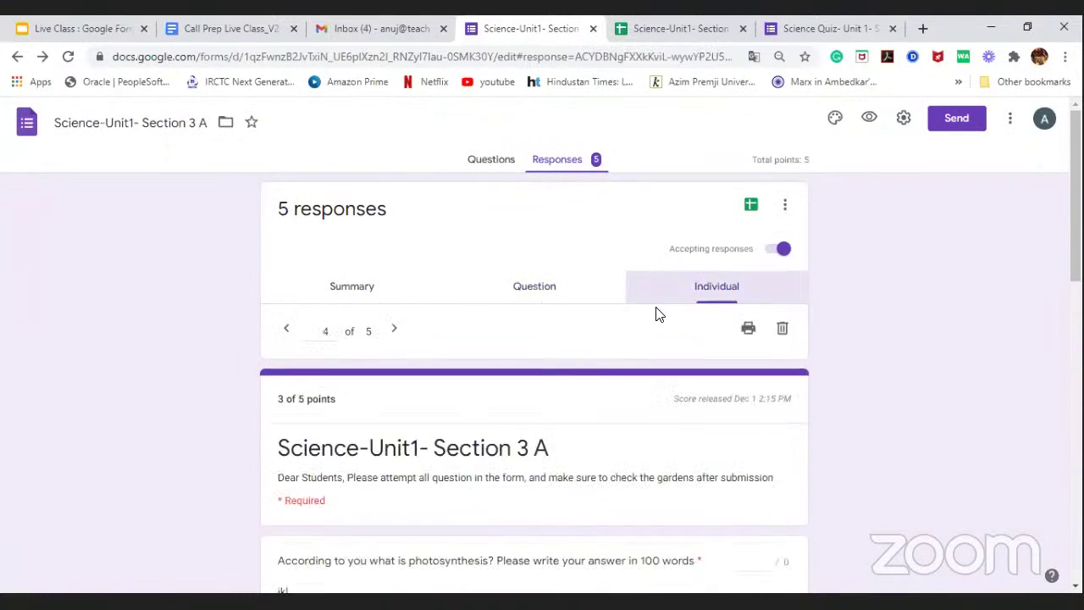
{"action": "scroll", "coordinate": [445, 398], "scroll_direction": "down", "scroll_amount": 3}
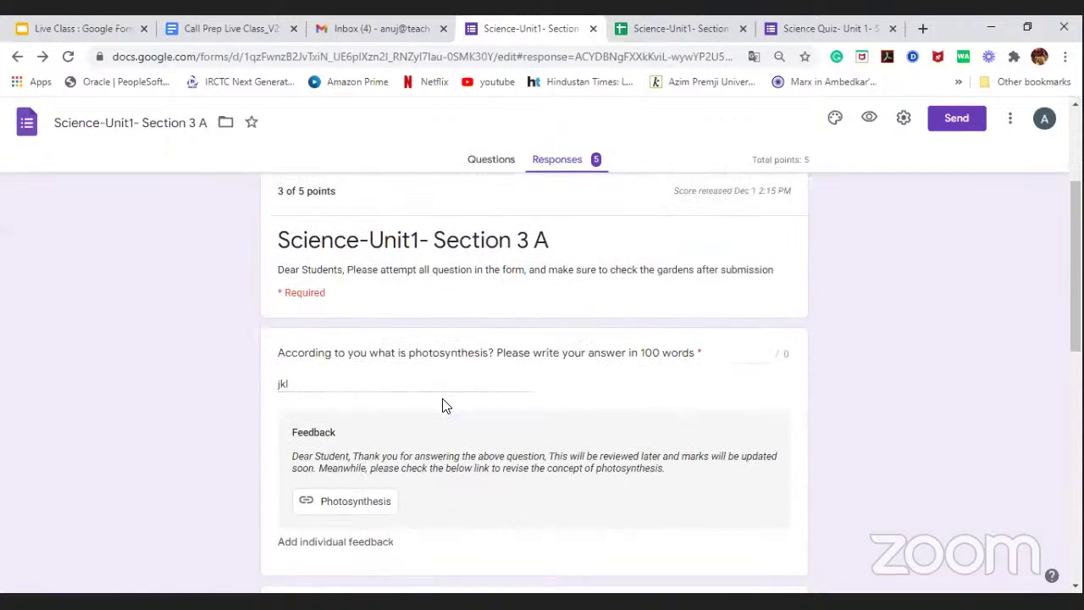
{"action": "scroll", "coordinate": [547, 405], "scroll_direction": "up", "scroll_amount": 3}
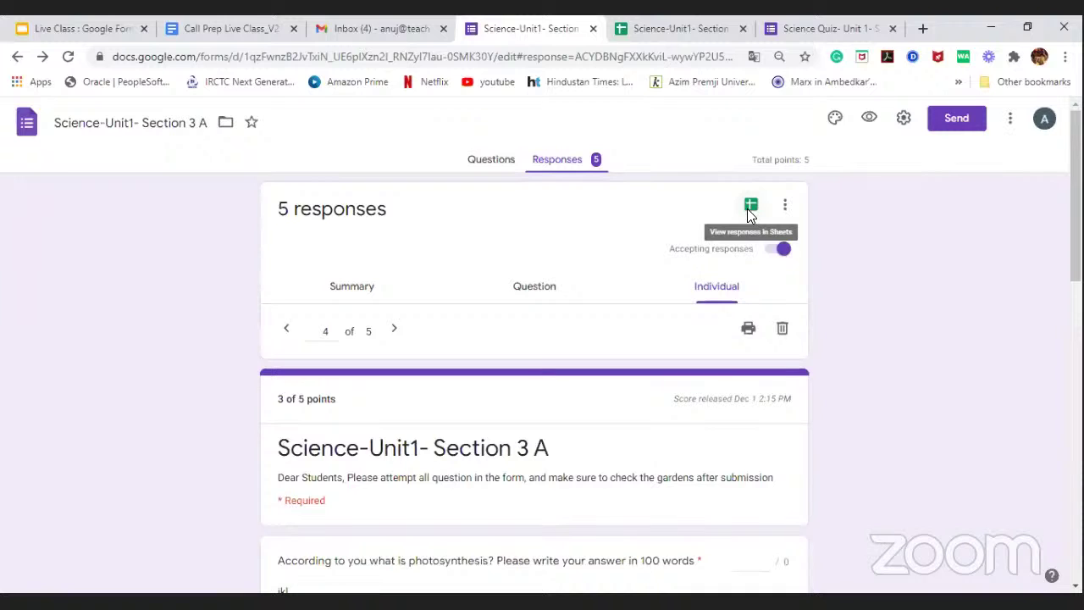
{"action": "left_click", "coordinate": [749, 212]}
Step: Show the responses spreadsheet and check its File > Download formats without exporting
{"action": "left_click", "coordinate": [636, 28]}
{"action": "left_click", "coordinate": [588, 28]}
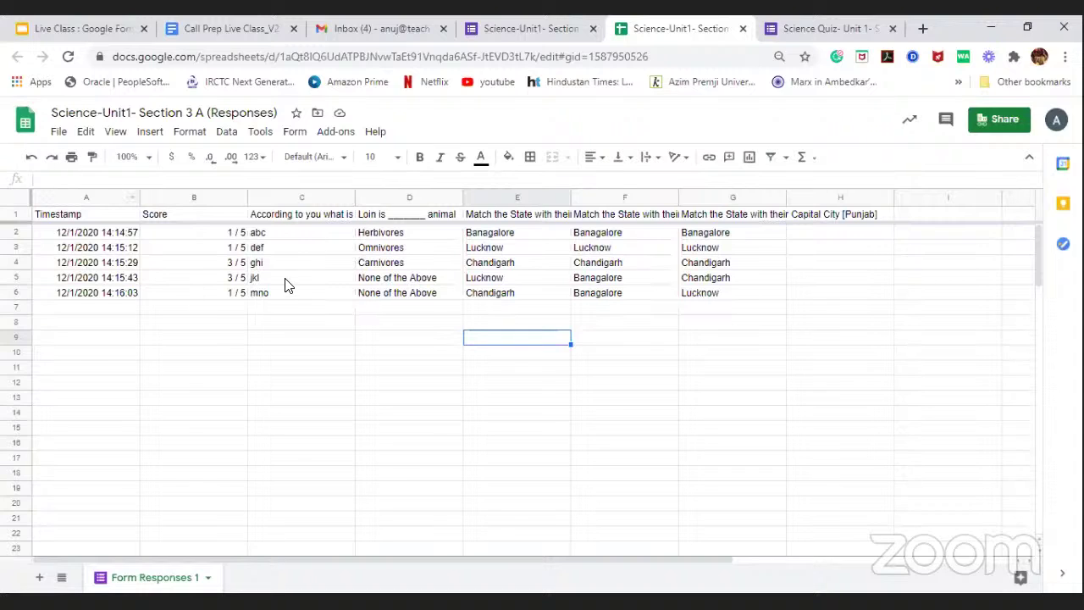
{"action": "left_click", "coordinate": [60, 133]}
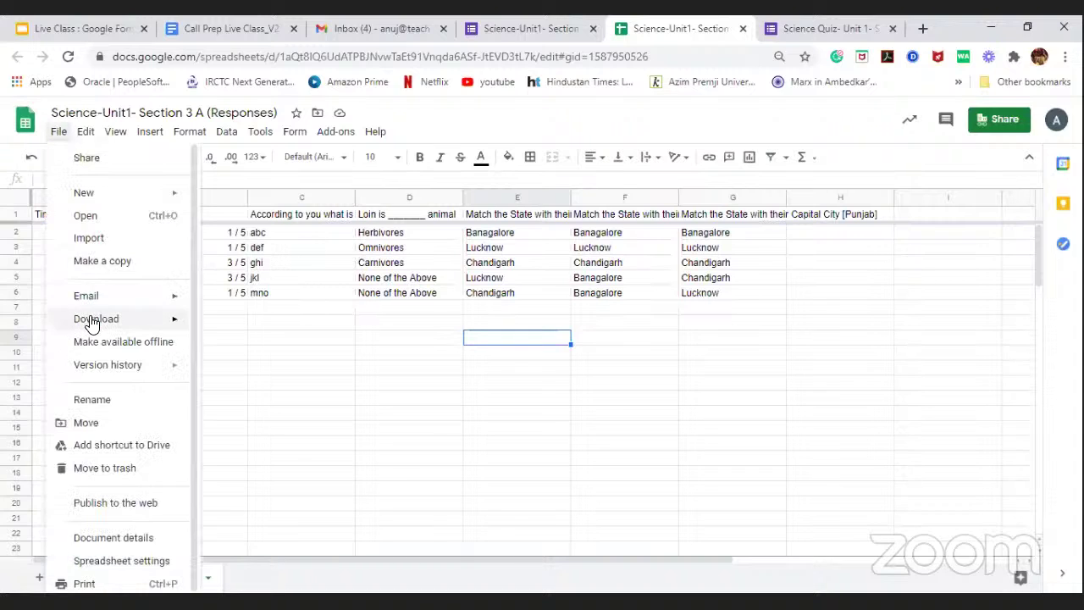
{"action": "mouse_move", "coordinate": [93, 320]}
{"action": "left_click", "coordinate": [351, 294]}
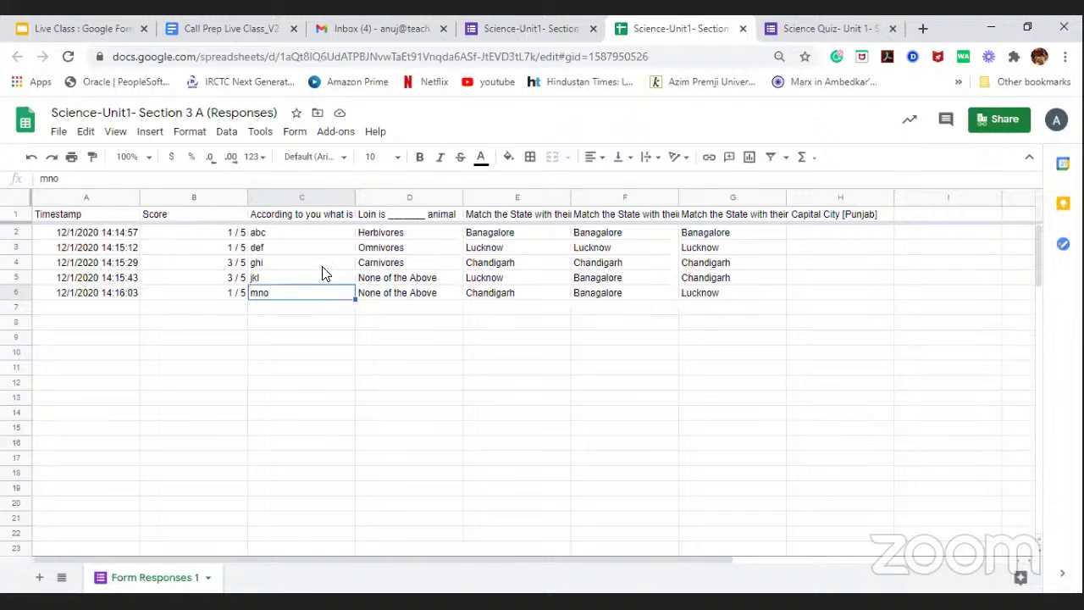
Step: Compare the spreadsheet with the form's individual responses, ending on response 4 of 5
{"action": "left_click", "coordinate": [540, 31]}
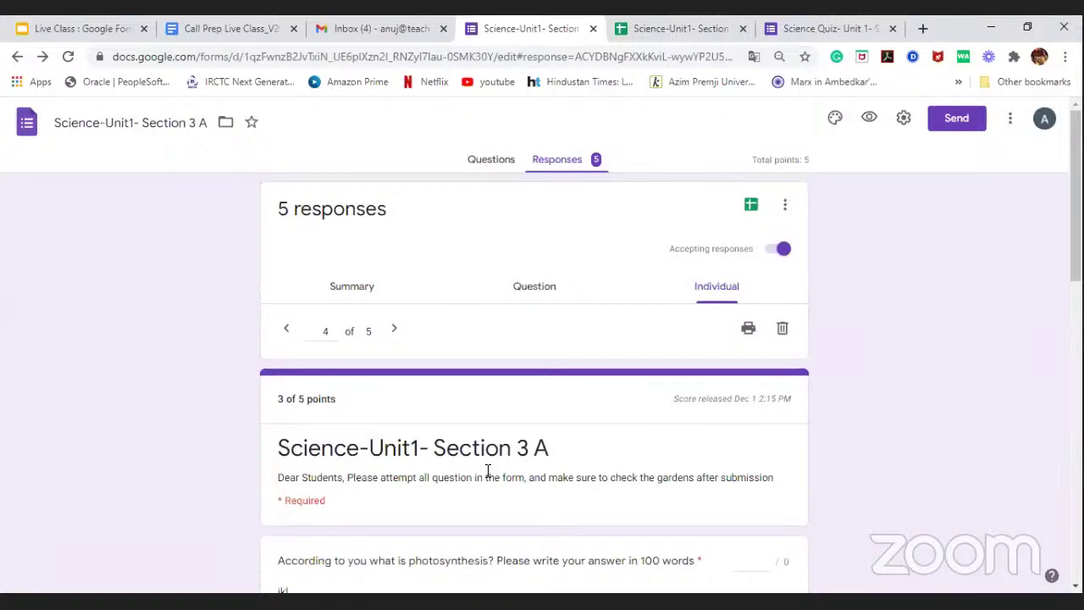
{"action": "left_click", "coordinate": [678, 28]}
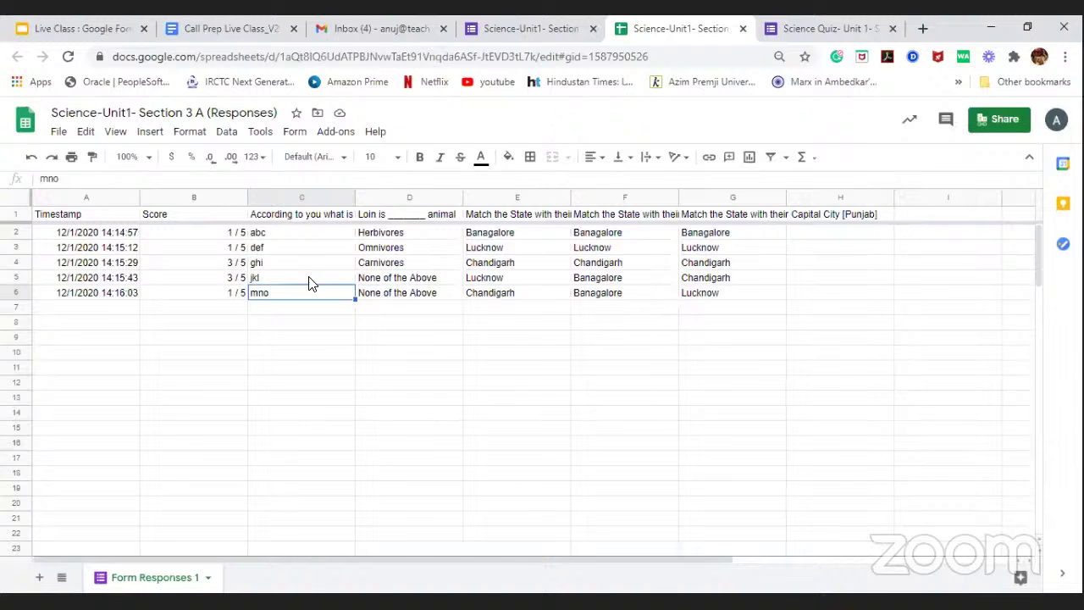
{"action": "left_click", "coordinate": [515, 28]}
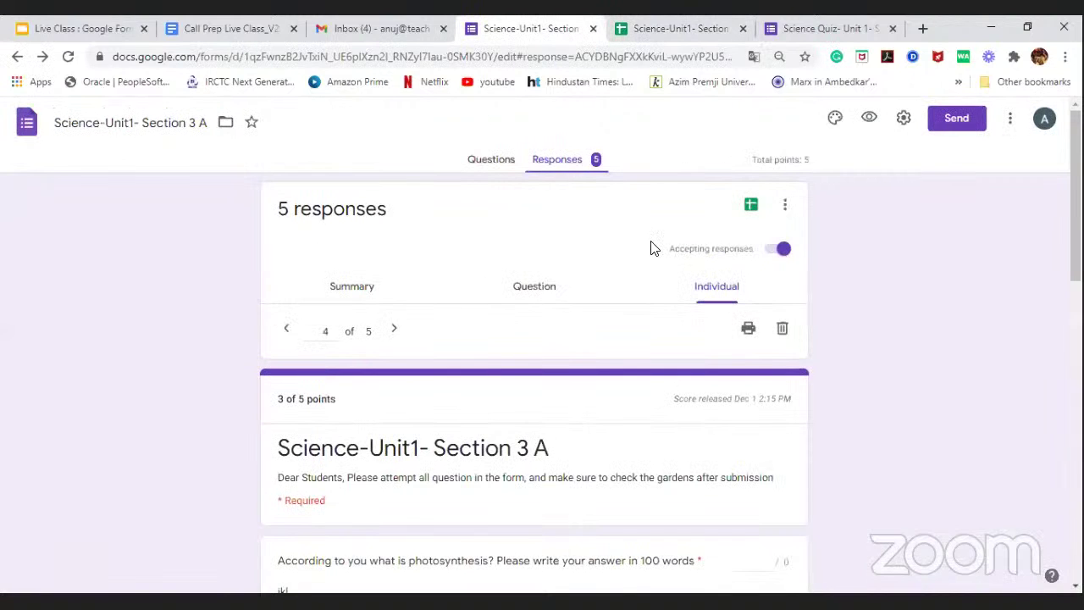
Step: Go back to response 1 and save 1 point for its photosynthesis answer
{"action": "scroll", "coordinate": [615, 322], "scroll_direction": "down", "scroll_amount": 1}
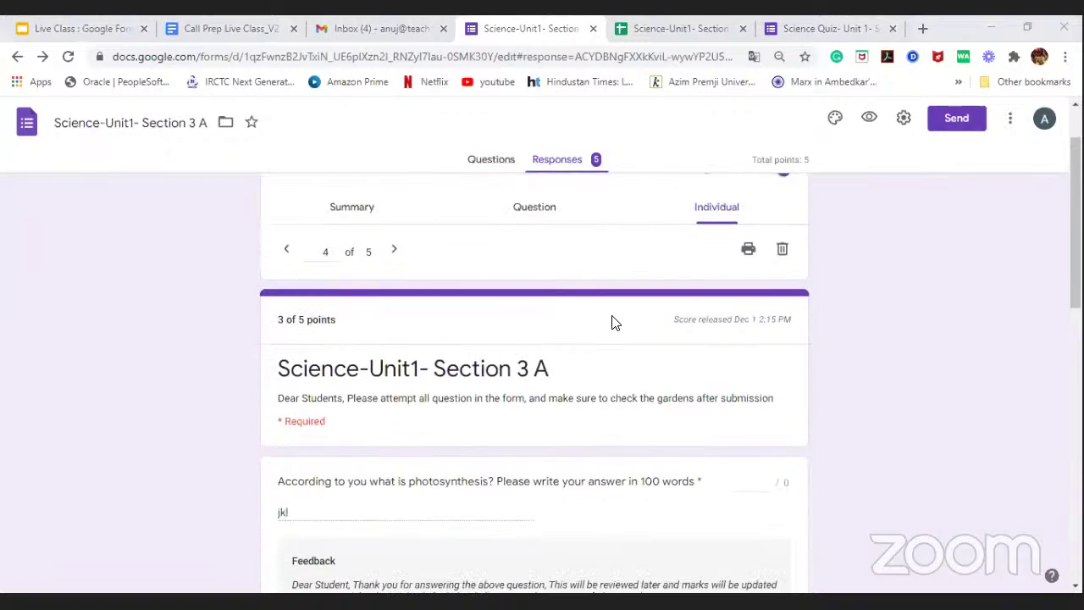
{"action": "scroll", "coordinate": [614, 322], "scroll_direction": "down", "scroll_amount": 2}
{"action": "scroll", "coordinate": [614, 322], "scroll_direction": "down", "scroll_amount": 1}
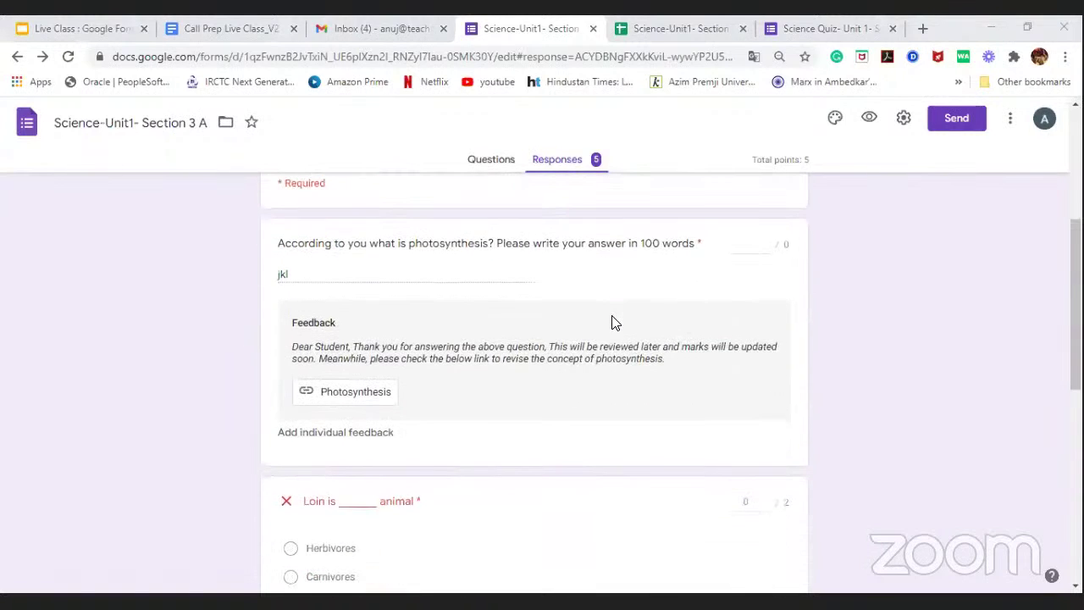
{"action": "scroll", "coordinate": [520, 333], "scroll_direction": "up", "scroll_amount": 3}
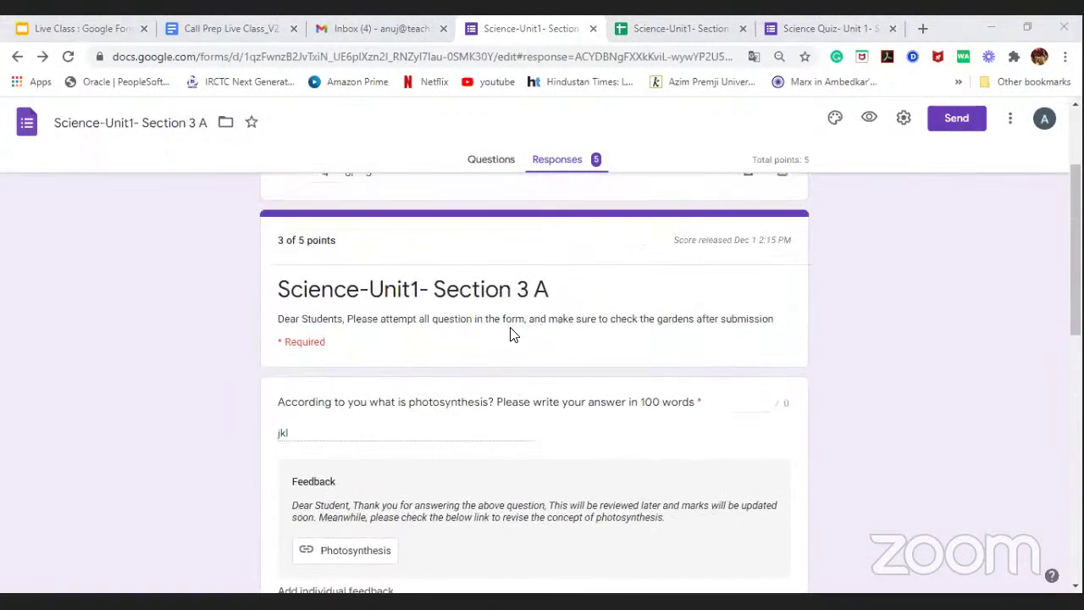
{"action": "left_click", "coordinate": [289, 254]}
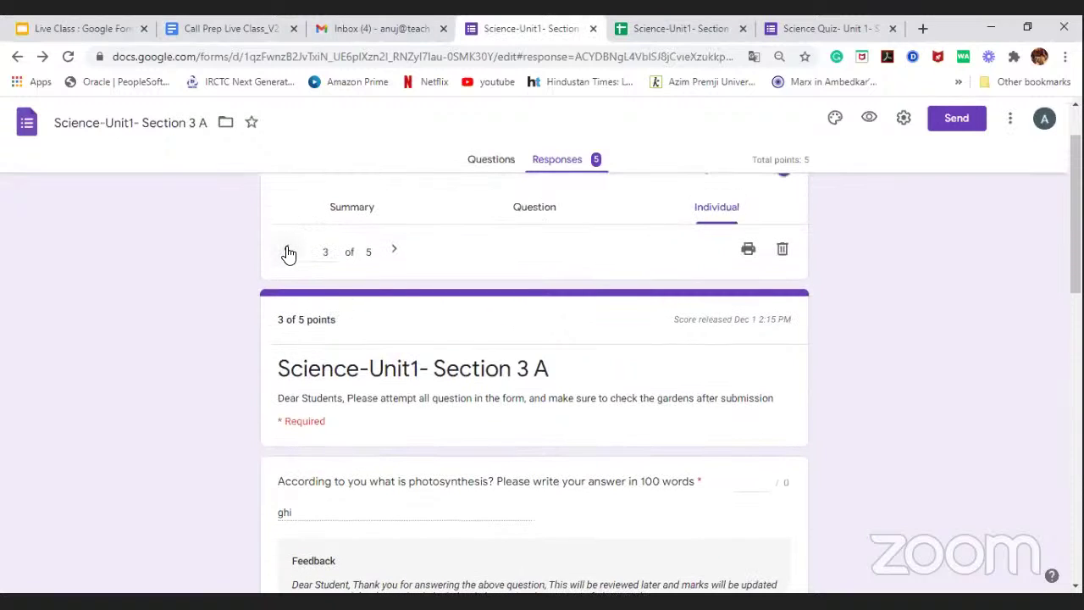
{"action": "left_click", "coordinate": [288, 254]}
{"action": "left_click", "coordinate": [289, 254]}
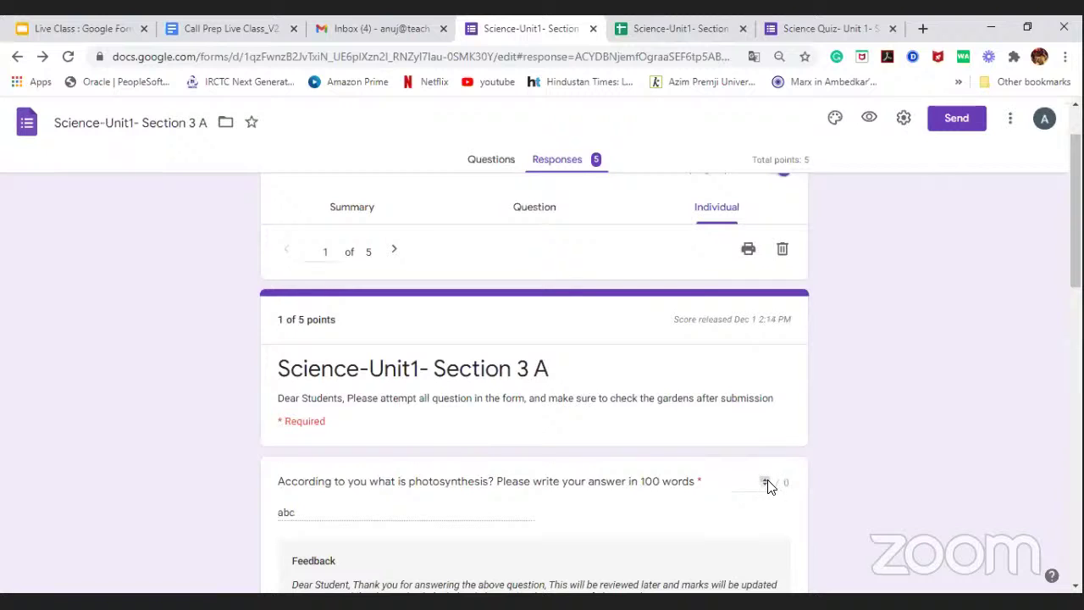
{"action": "scroll", "coordinate": [761, 490], "scroll_direction": "down", "scroll_amount": 3}
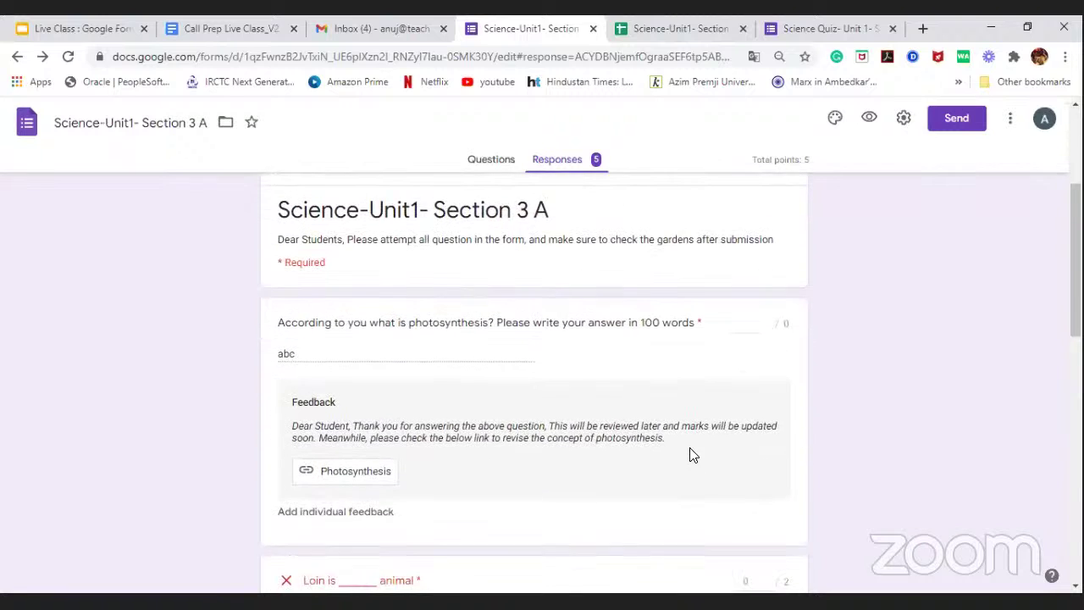
{"action": "left_click", "coordinate": [757, 244]}
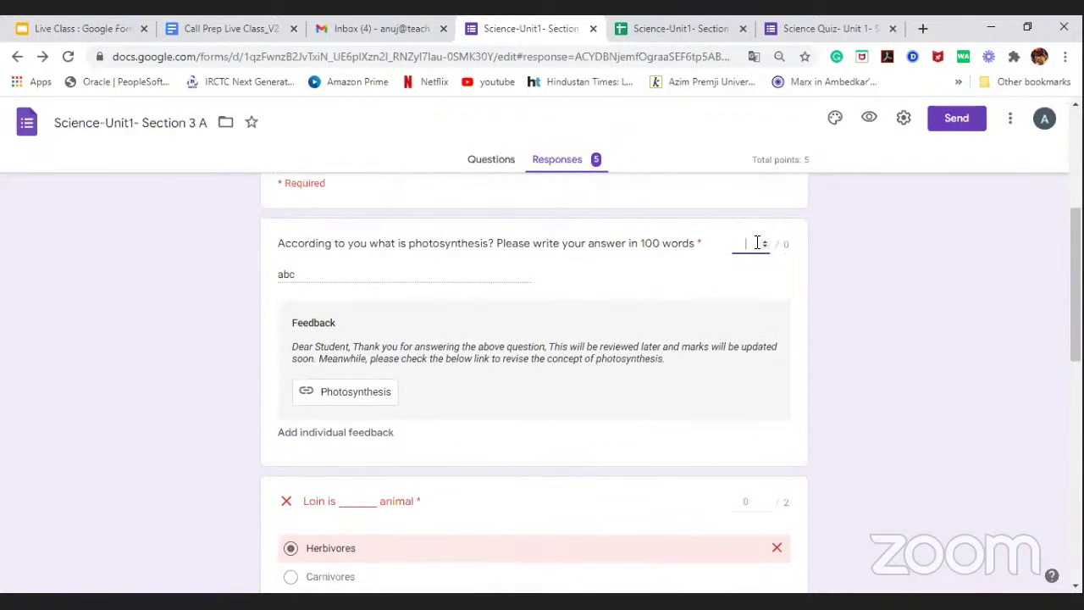
{"action": "type", "text": "1"}
{"action": "left_click", "coordinate": [866, 313]}
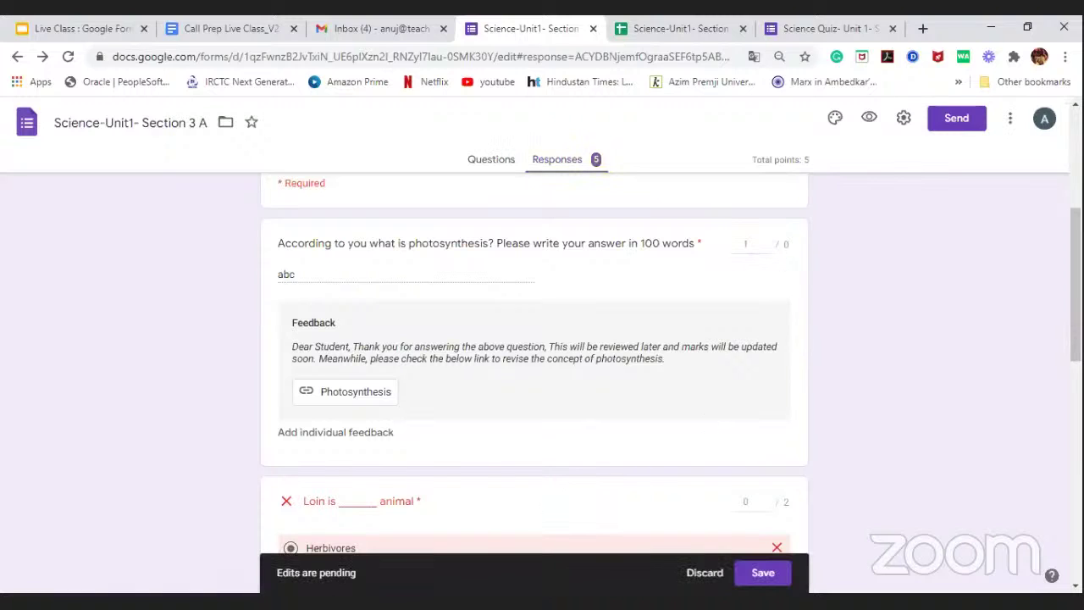
{"action": "left_click", "coordinate": [760, 577]}
Step: Review the regraded response 1, now 2 of 5 points, and open the Send form dialog
{"action": "scroll", "coordinate": [602, 373], "scroll_direction": "down", "scroll_amount": 3}
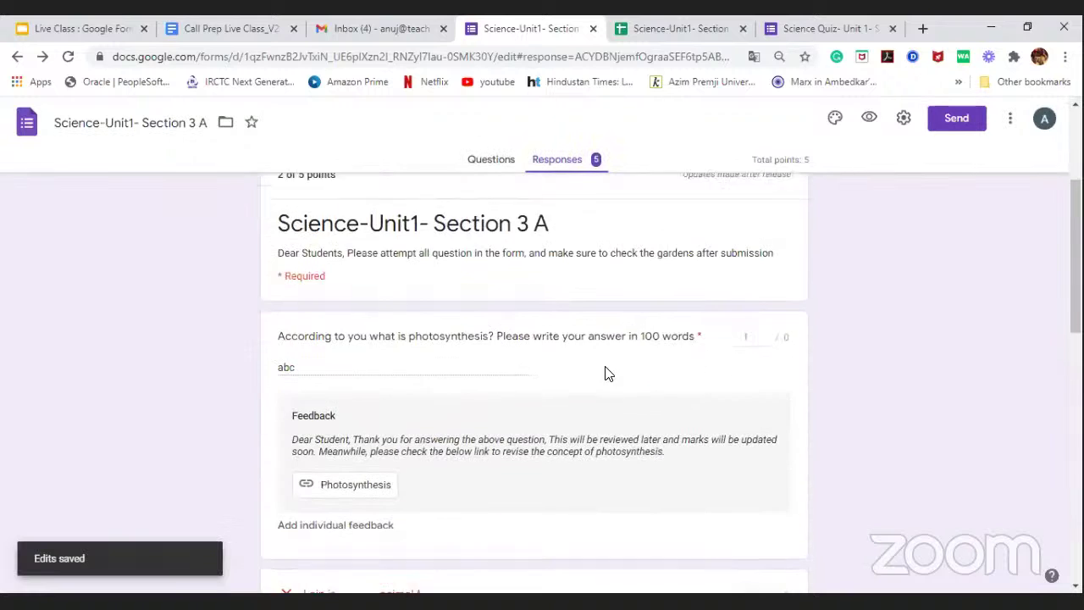
{"action": "scroll", "coordinate": [615, 377], "scroll_direction": "down", "scroll_amount": 1}
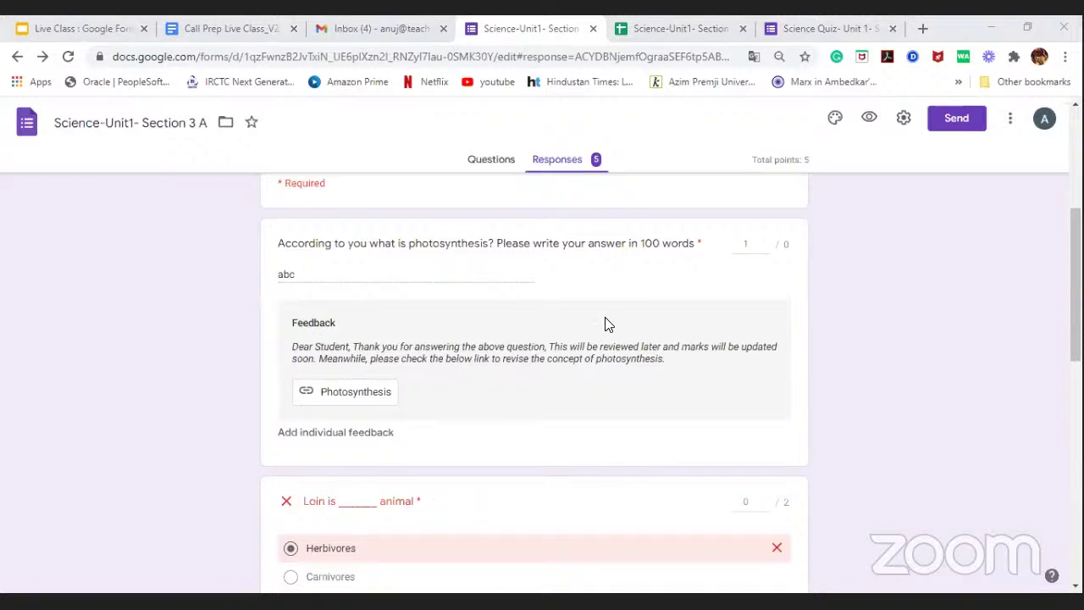
{"action": "scroll", "coordinate": [649, 296], "scroll_direction": "up", "scroll_amount": 4}
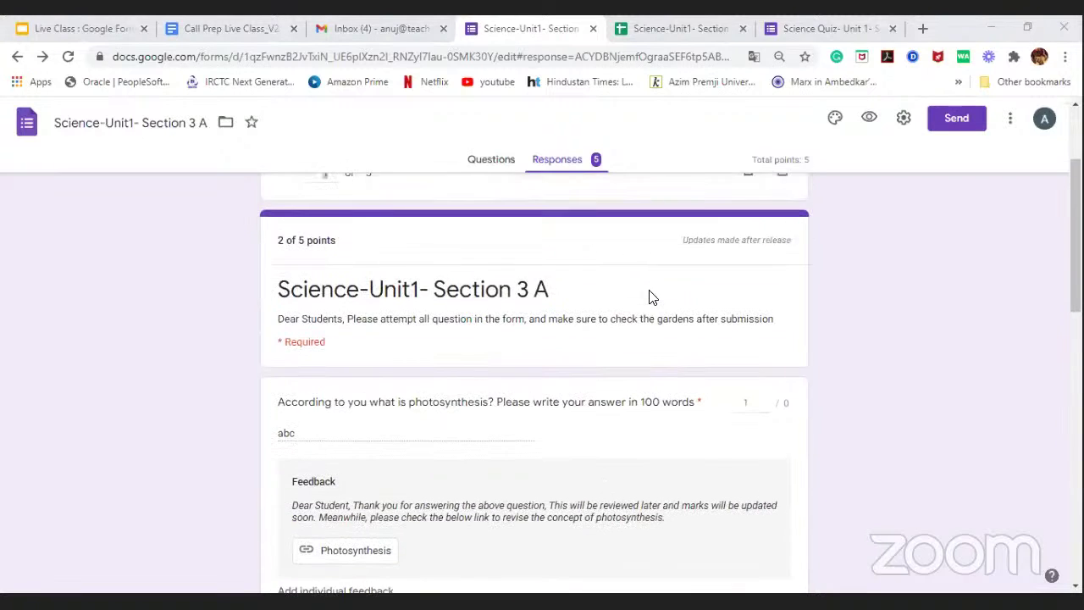
{"action": "left_click", "coordinate": [421, 331]}
{"action": "scroll", "coordinate": [426, 333], "scroll_direction": "down", "scroll_amount": 1}
{"action": "scroll", "coordinate": [428, 333], "scroll_direction": "down", "scroll_amount": 5}
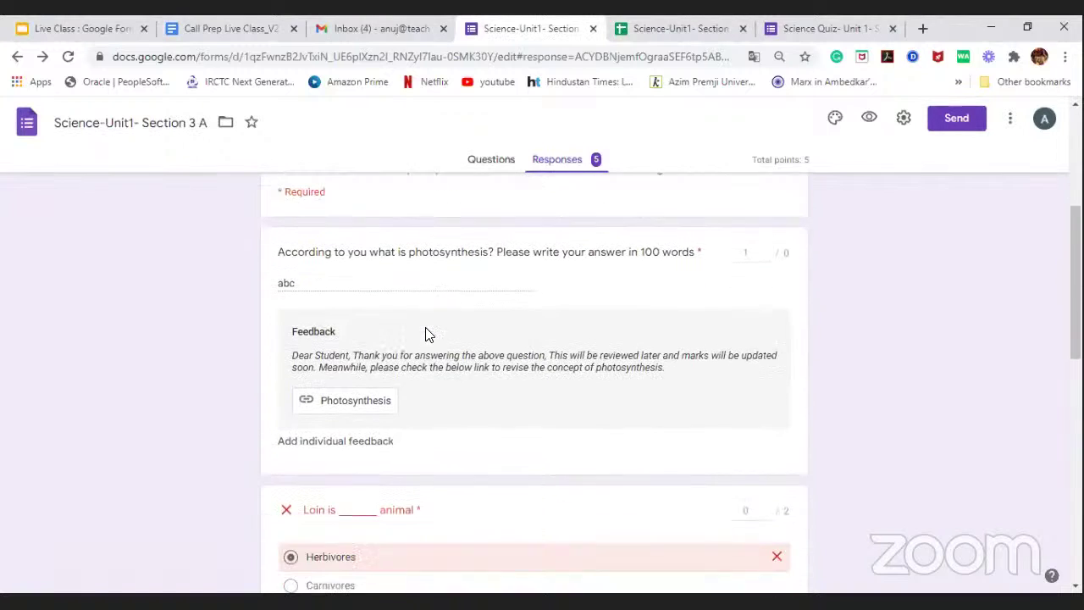
{"action": "scroll", "coordinate": [428, 333], "scroll_direction": "up", "scroll_amount": 5}
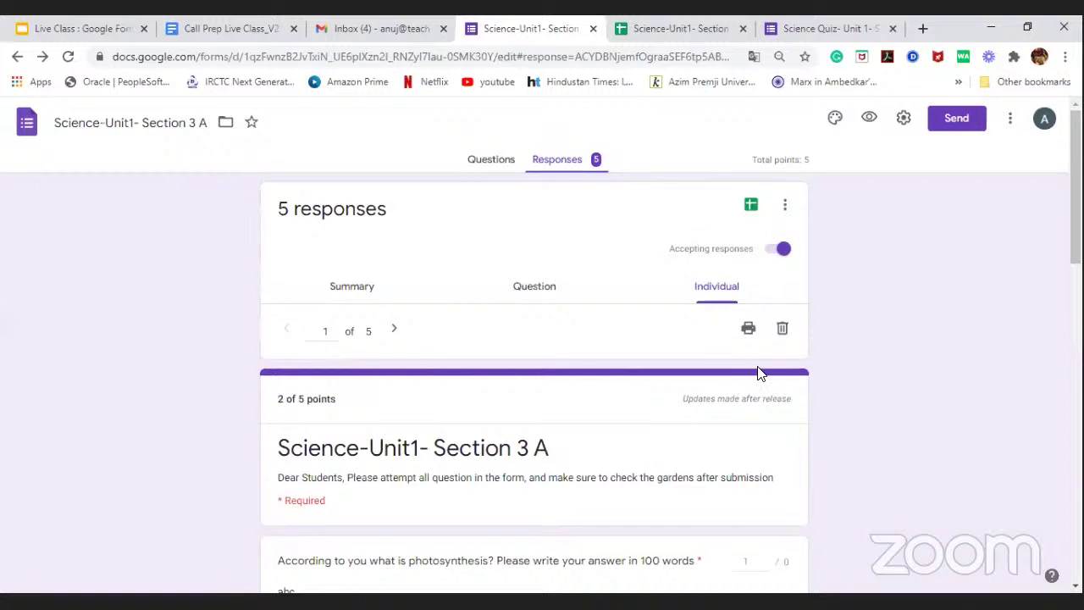
{"action": "left_click", "coordinate": [901, 154]}
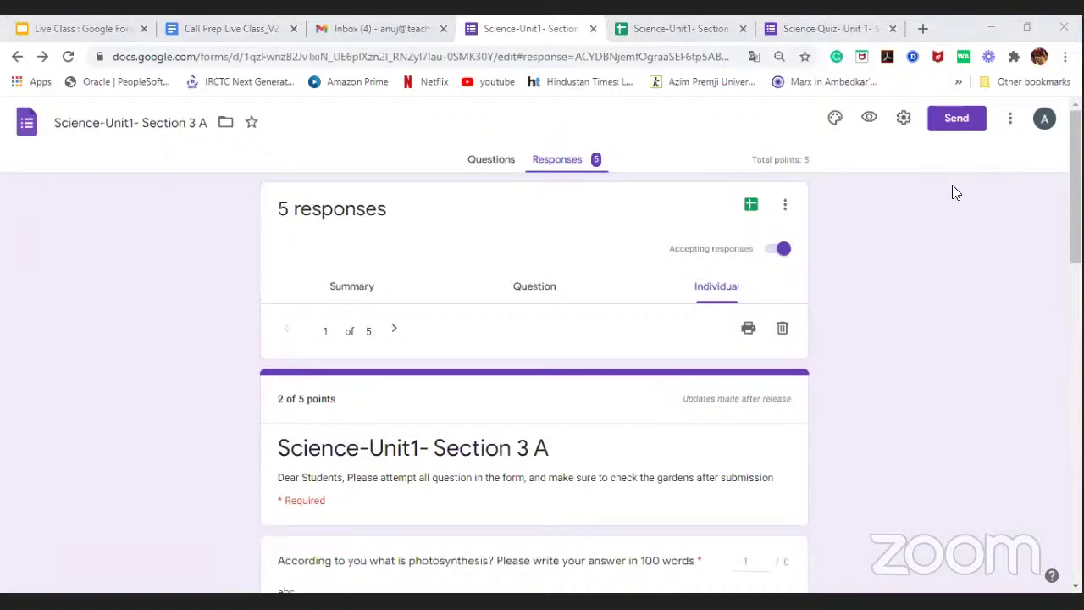
{"action": "left_click", "coordinate": [957, 124]}
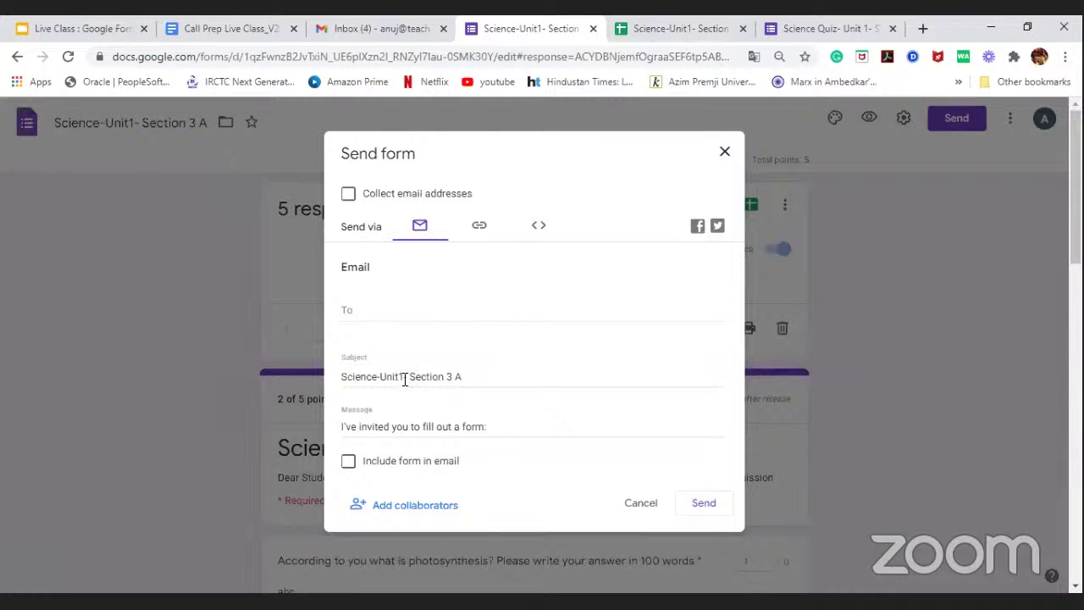
Step: Under Add collaborators, pick a colleague from the suggestions as a new editor
{"action": "left_click", "coordinate": [391, 500]}
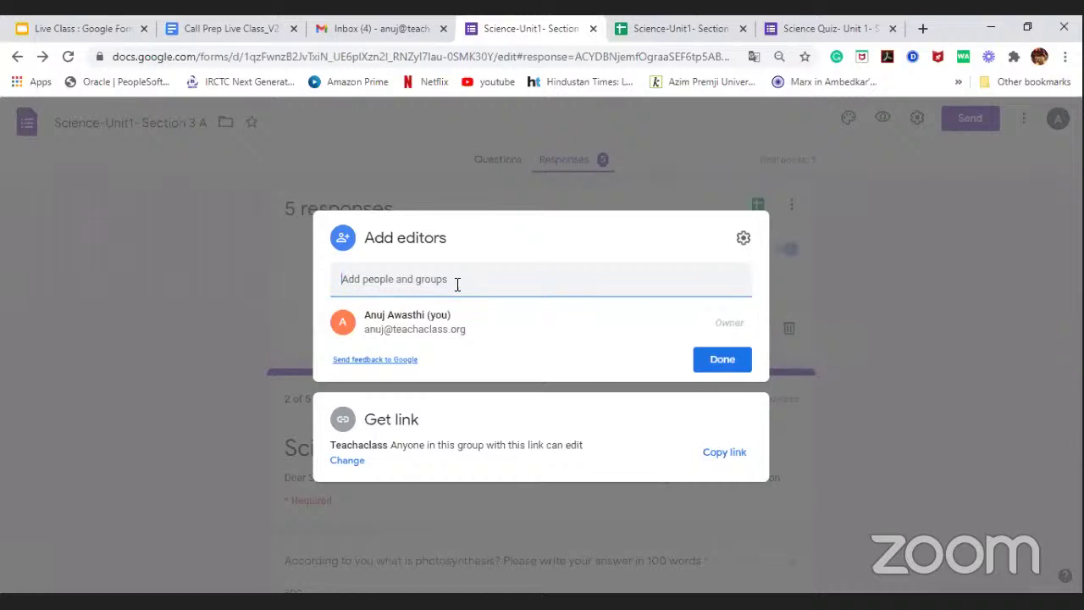
{"action": "left_click", "coordinate": [457, 285]}
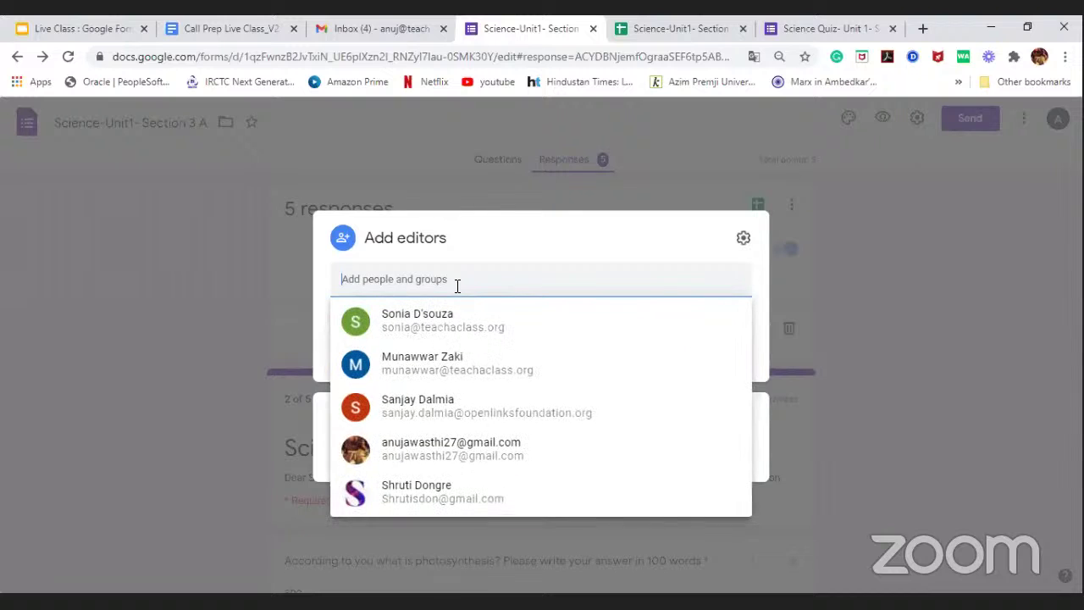
{"action": "left_click", "coordinate": [458, 336]}
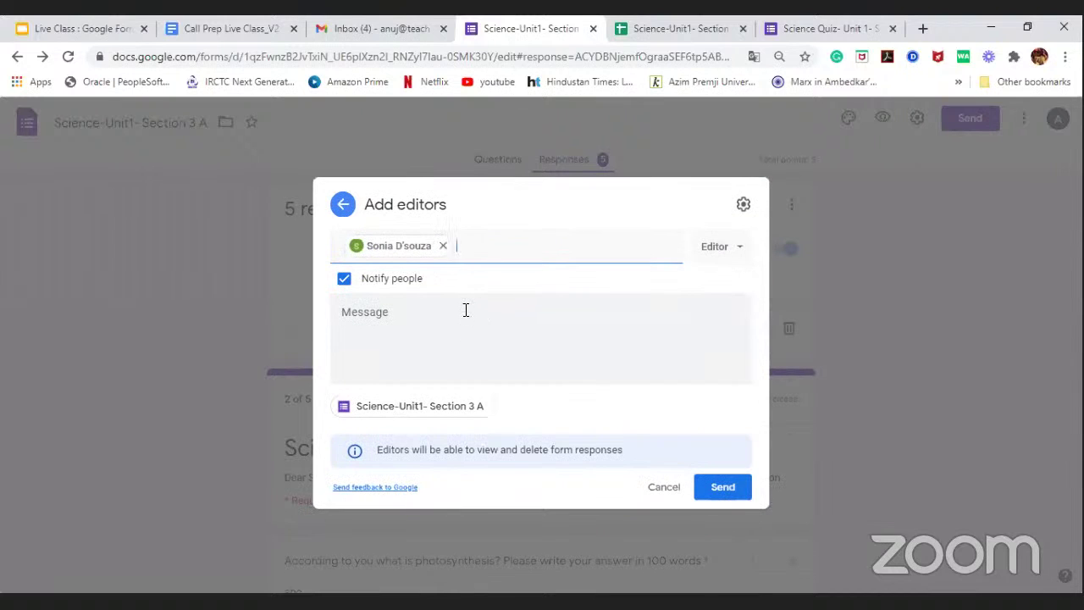
{"action": "left_click", "coordinate": [466, 310]}
Step: Write a greeting plus 'please edit the google form for Math subject and update me accordingly.'
{"action": "type", "text": "Hi Sonia,"}
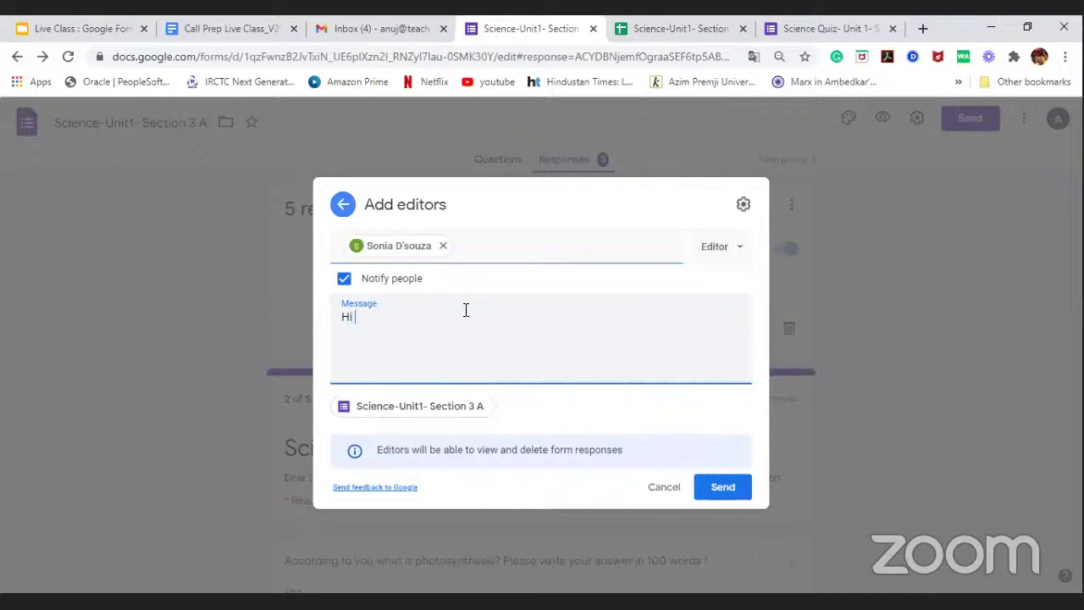
{"action": "key", "text": "Return"}
{"action": "key", "text": "Return"}
{"action": "type", "text": "please edit the googl"}
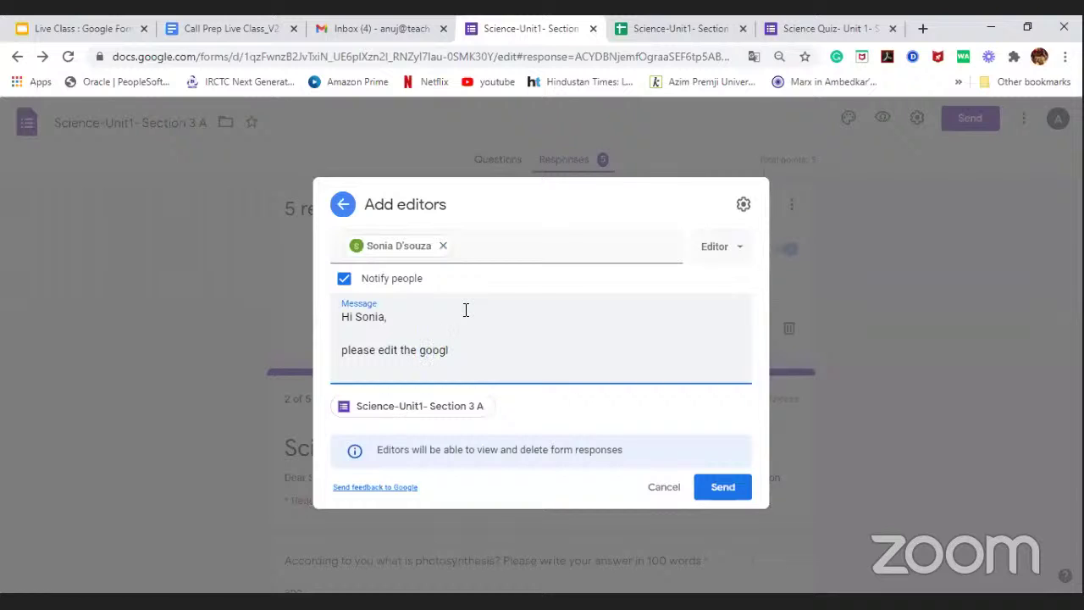
{"action": "type", "text": "e form for Math subject "}
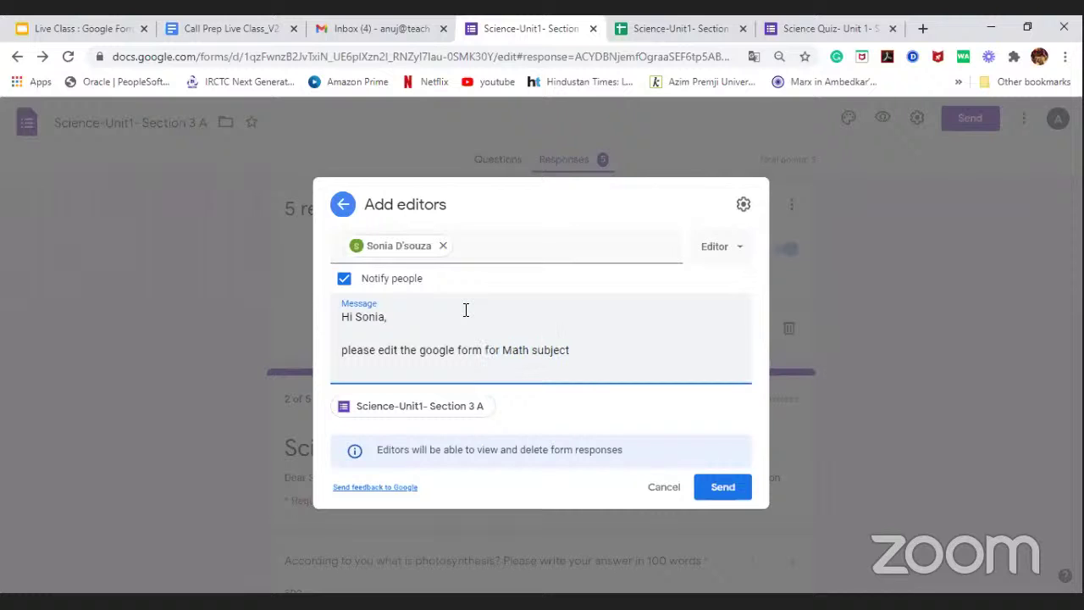
{"action": "type", "text": "a"}
{"action": "key", "text": "BackSpace"}
{"action": "type", "text": "and a"}
{"action": "key", "text": "BackSpace"}
{"action": "type", "text": "update me accordig"}
{"action": "type", "text": "ly."}
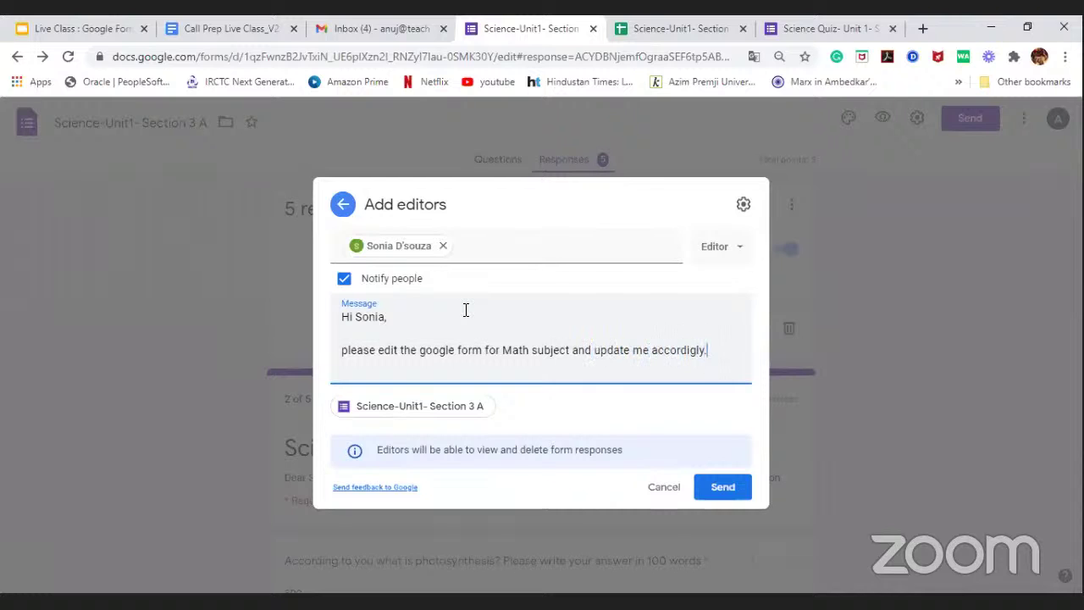
{"action": "key", "text": "BackSpace"}
{"action": "key", "text": "BackSpace"}
{"action": "key", "text": "BackSpace"}
{"action": "key", "text": "BackSpace"}
{"action": "type", "text": "ngly."}
{"action": "double_click", "coordinate": [678, 350]}
{"action": "right_click", "coordinate": [676, 349]}
{"action": "left_click", "coordinate": [670, 360]}
Step: Keep the Editor role, send the invitation, and reopen the Send form dialog
{"action": "left_click", "coordinate": [739, 254]}
{"action": "left_click", "coordinate": [741, 247]}
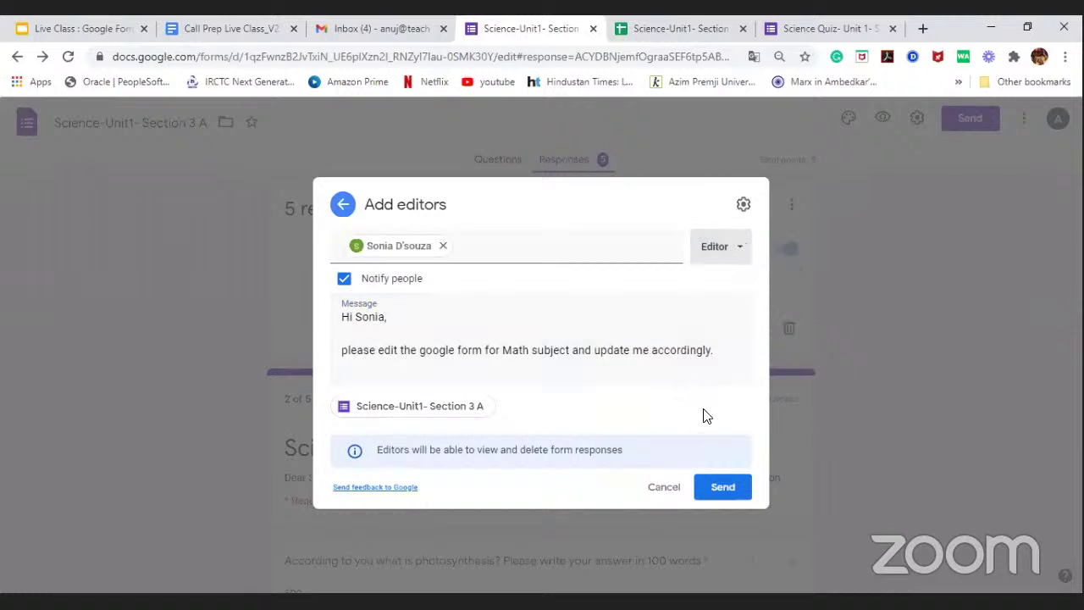
{"action": "left_click", "coordinate": [727, 490]}
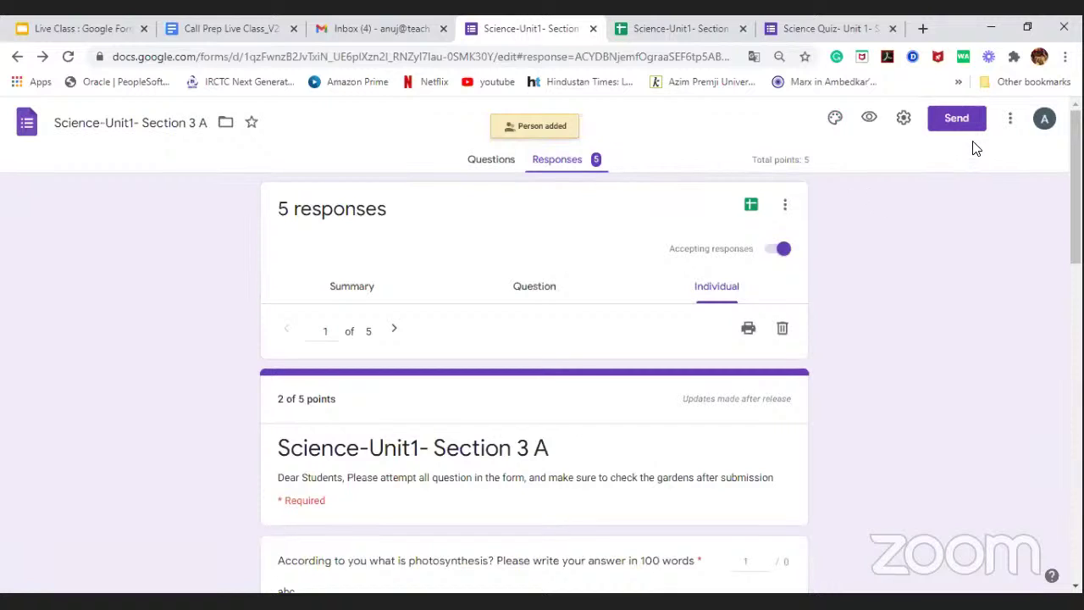
{"action": "left_click", "coordinate": [966, 120]}
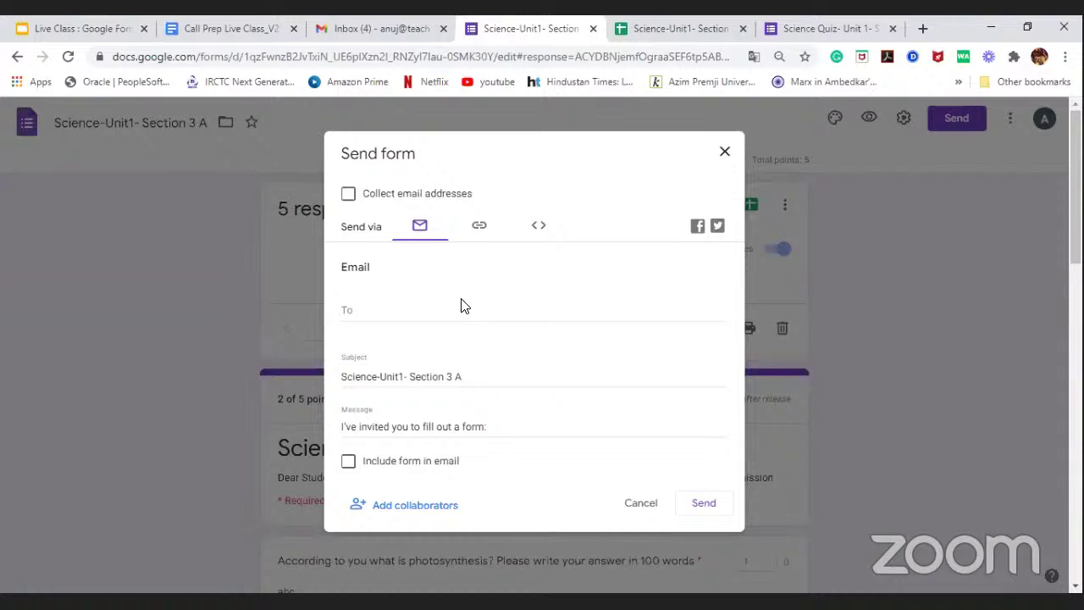
Step: Copy the form's shortened share link from the link tab, then close the Send form dialog
{"action": "left_click", "coordinate": [399, 310]}
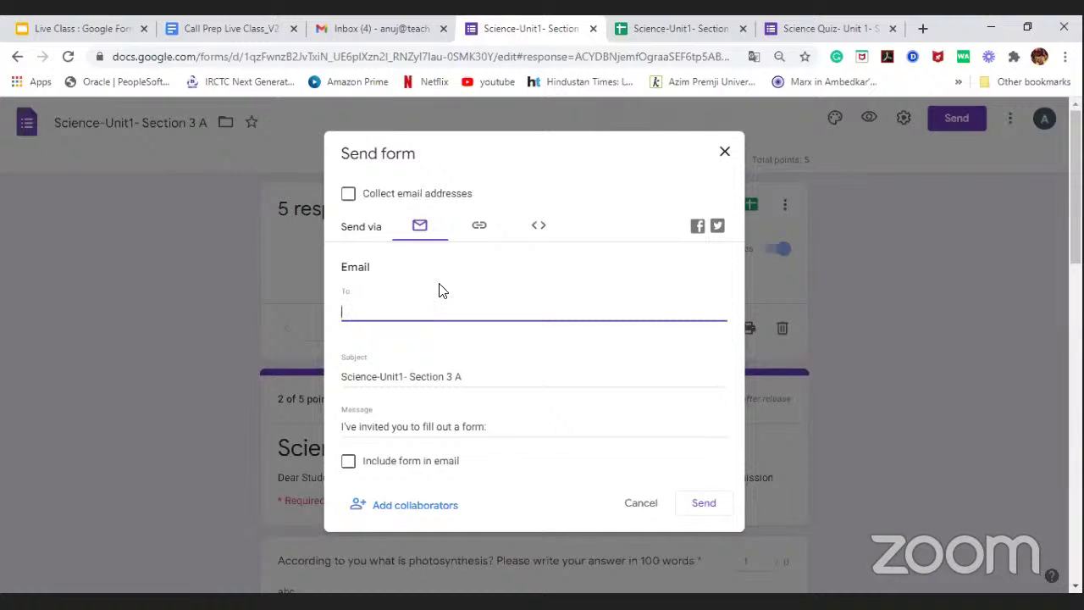
{"action": "left_click", "coordinate": [480, 235]}
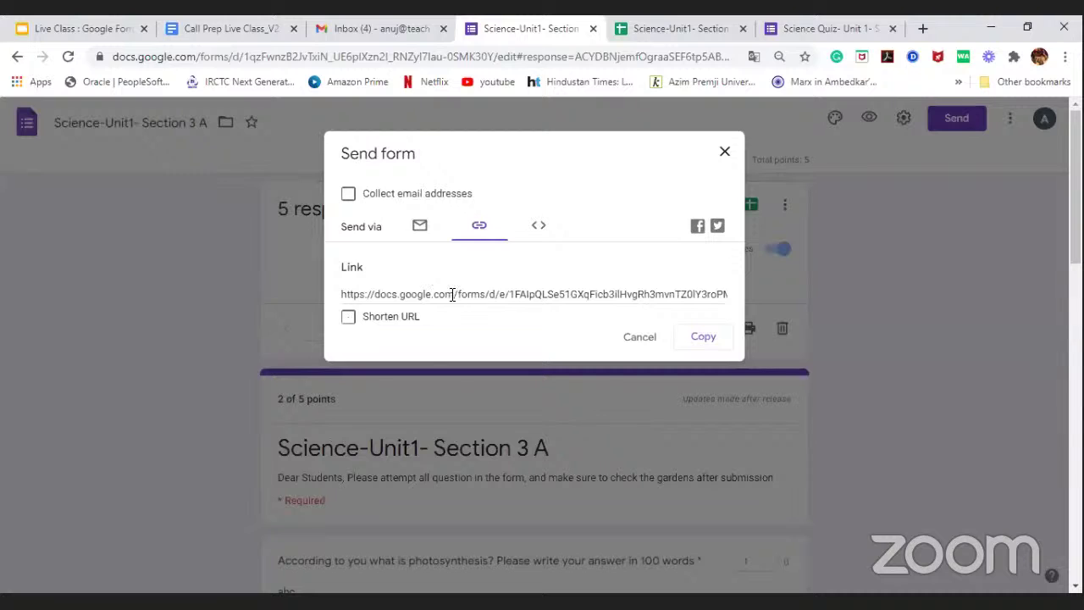
{"action": "left_click", "coordinate": [348, 317]}
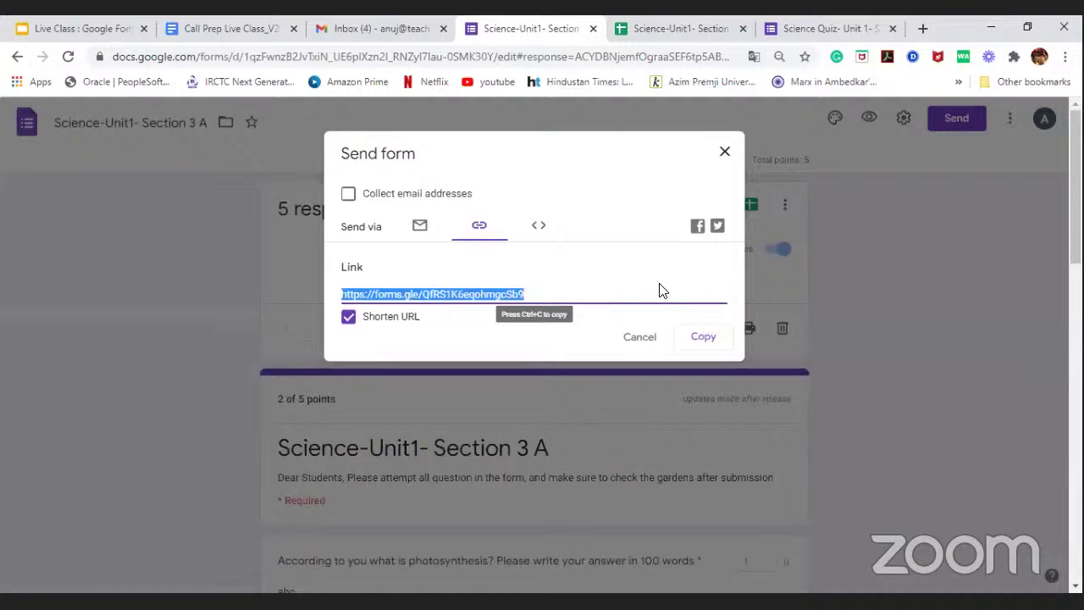
{"action": "left_click", "coordinate": [703, 339]}
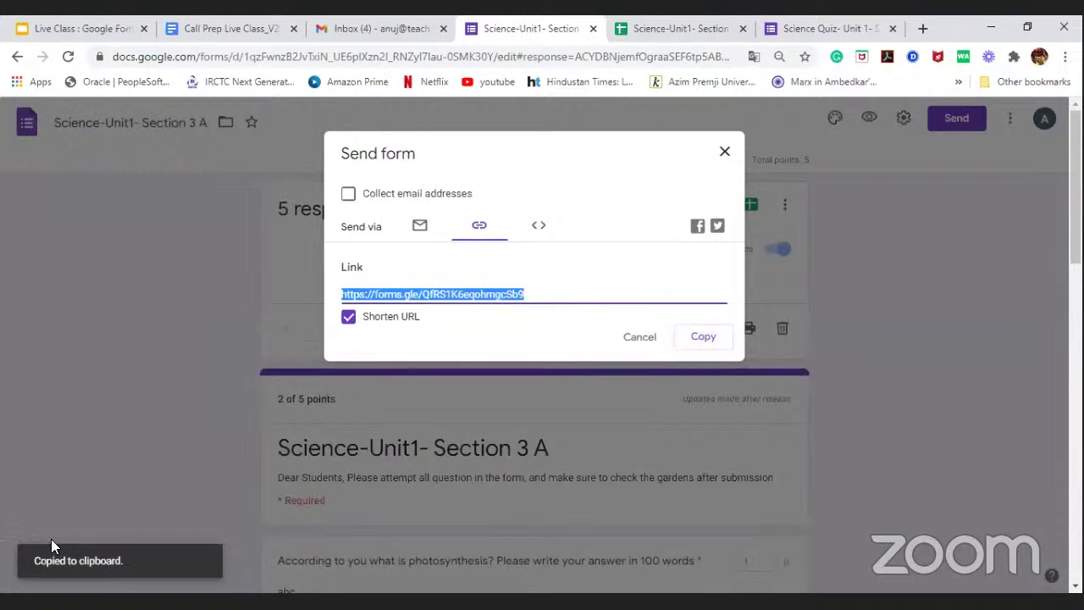
{"action": "left_click", "coordinate": [349, 579]}
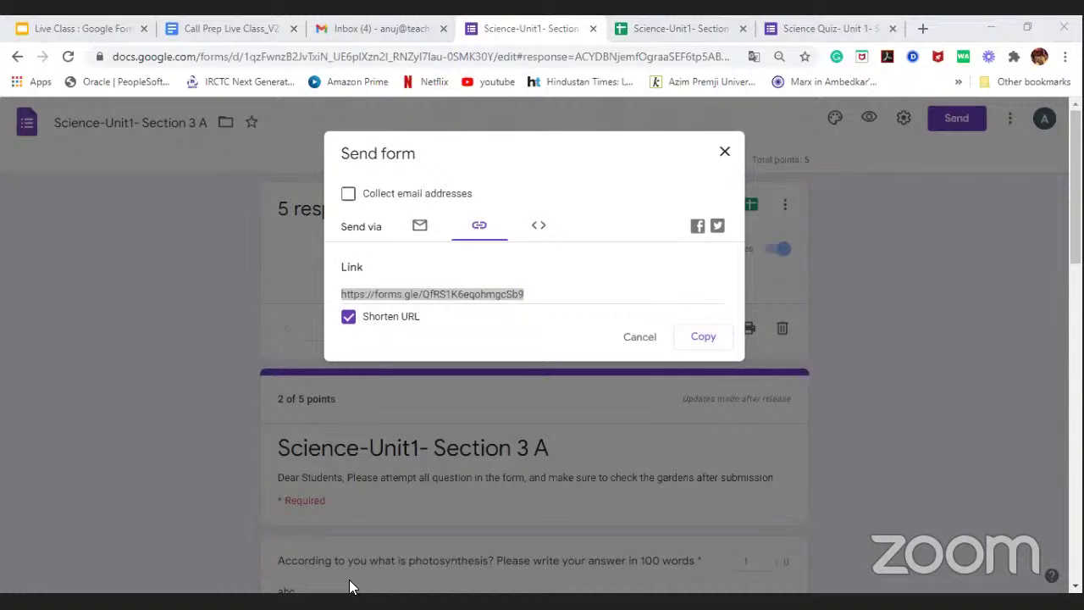
{"action": "left_click", "coordinate": [726, 153]}
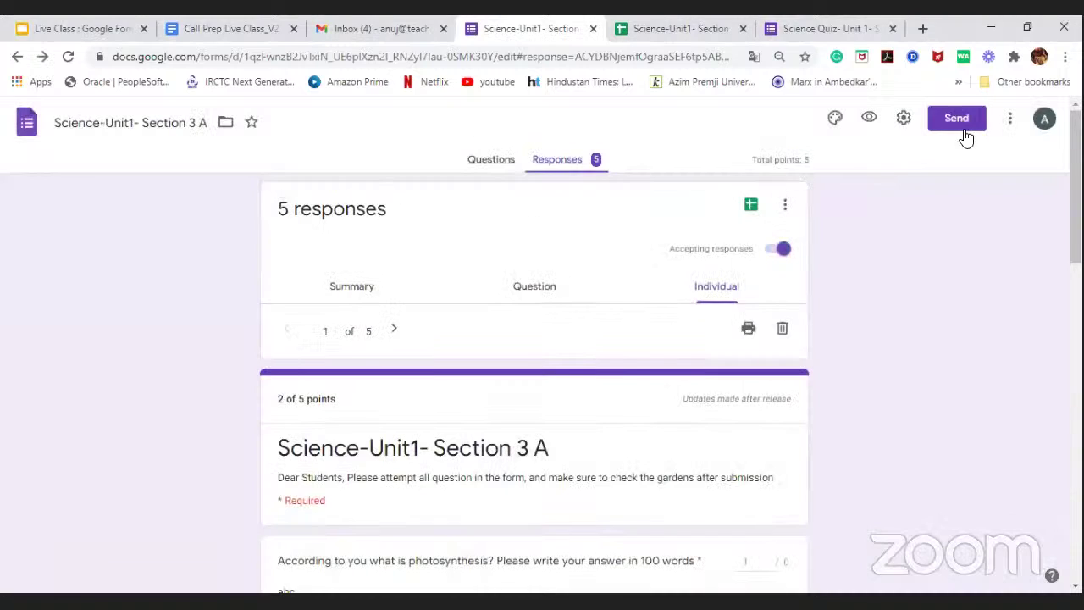
{"action": "left_click", "coordinate": [965, 124]}
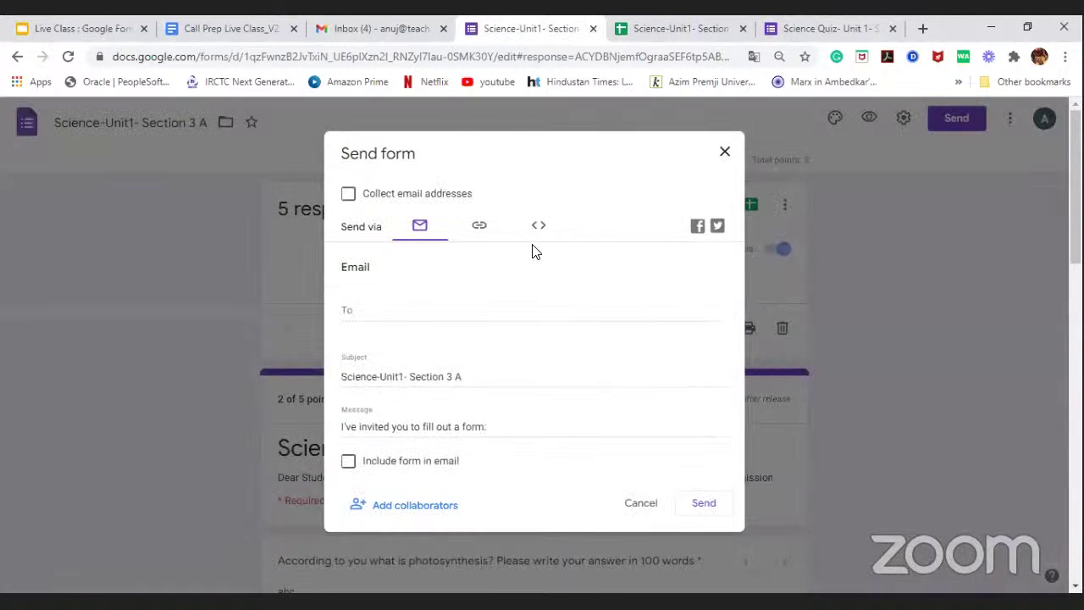
{"action": "scroll", "coordinate": [532, 250], "scroll_direction": "down", "scroll_amount": 1}
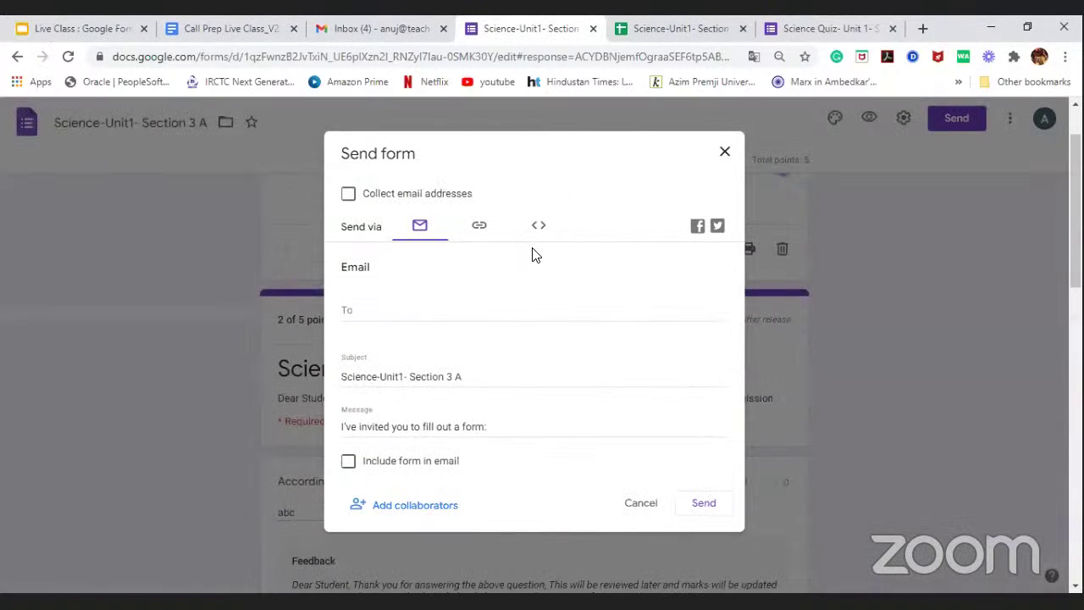
{"action": "left_click", "coordinate": [424, 503]}
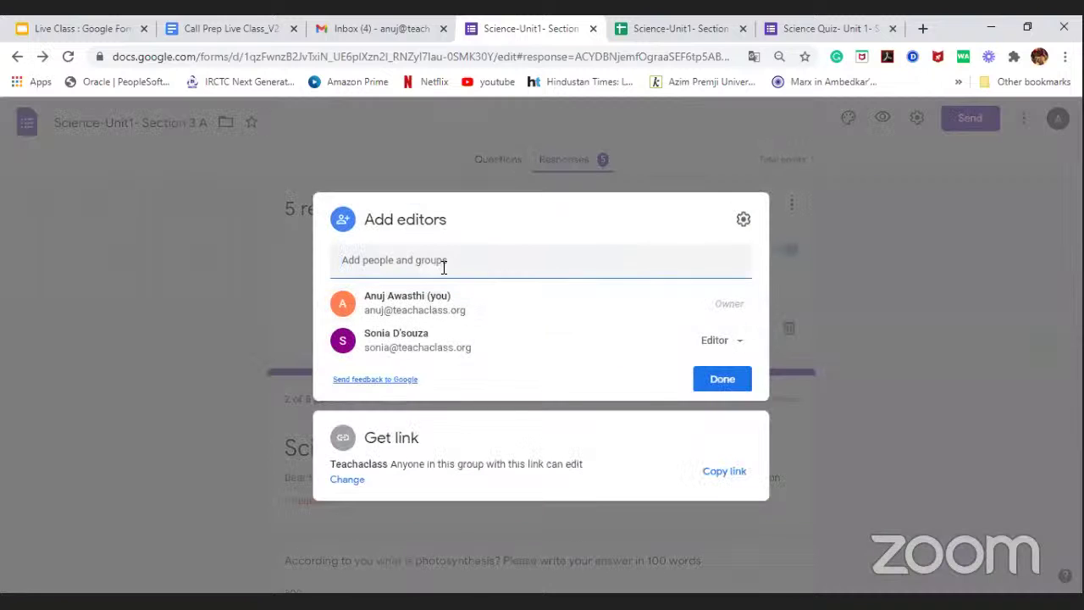
{"action": "left_click", "coordinate": [446, 262]}
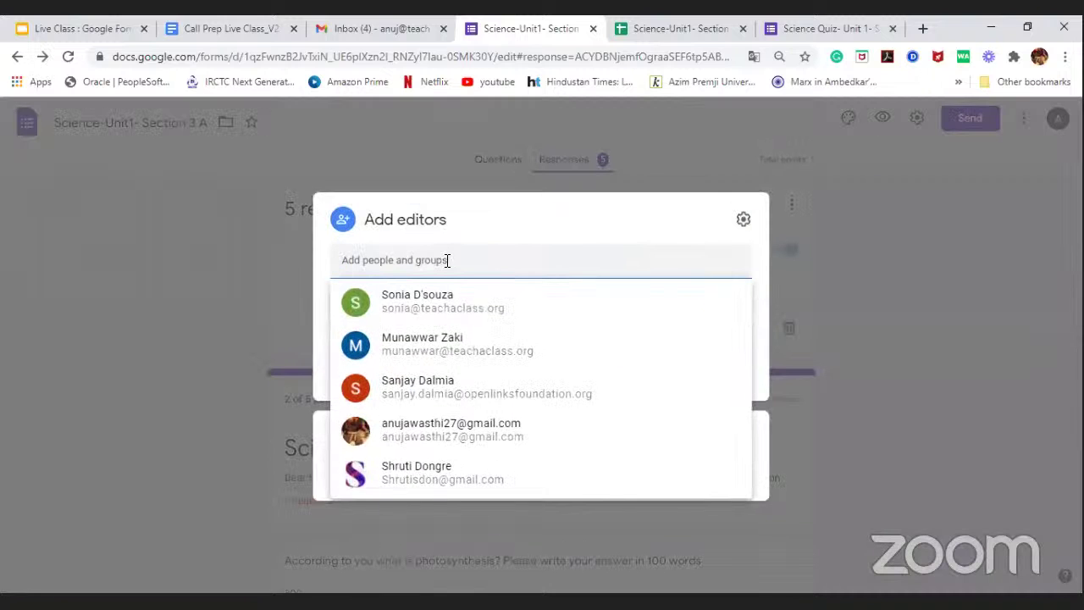
{"action": "left_click", "coordinate": [420, 351]}
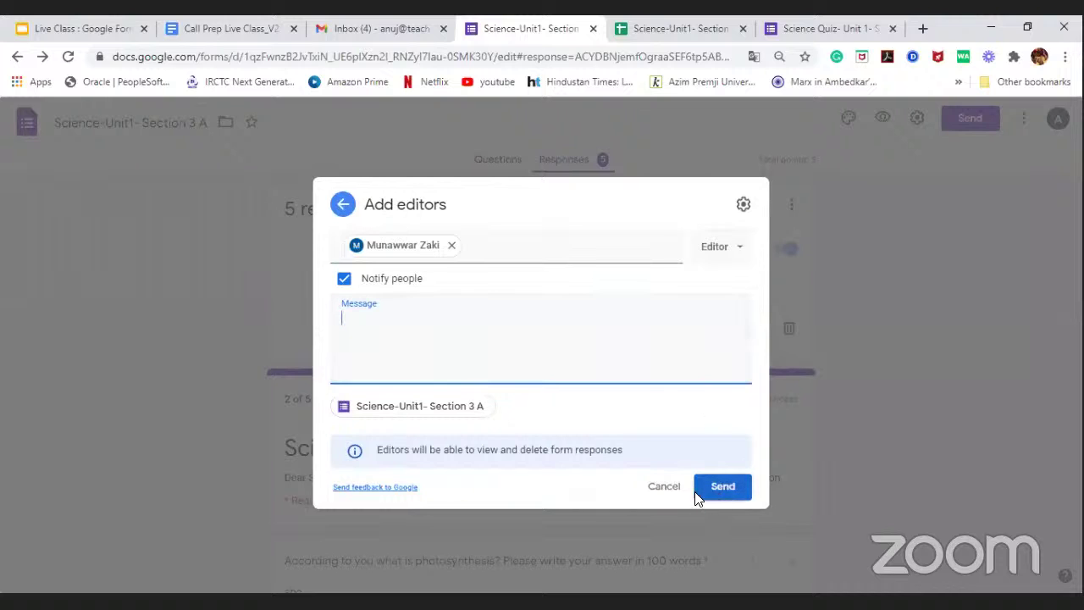
{"action": "left_click", "coordinate": [666, 490]}
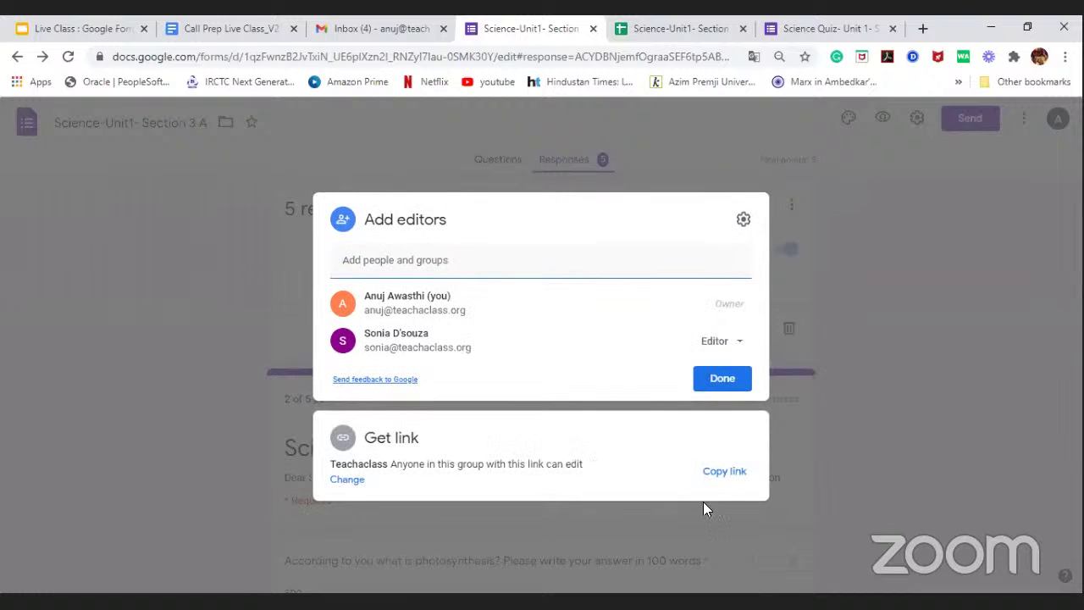
{"action": "left_click", "coordinate": [869, 320]}
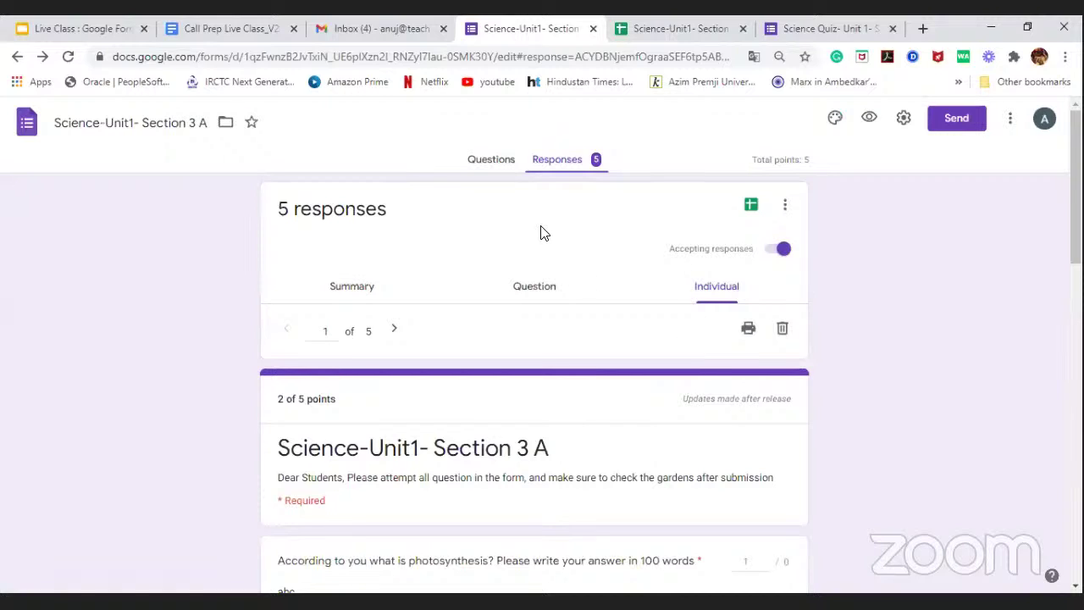
{"action": "left_click", "coordinate": [957, 123]}
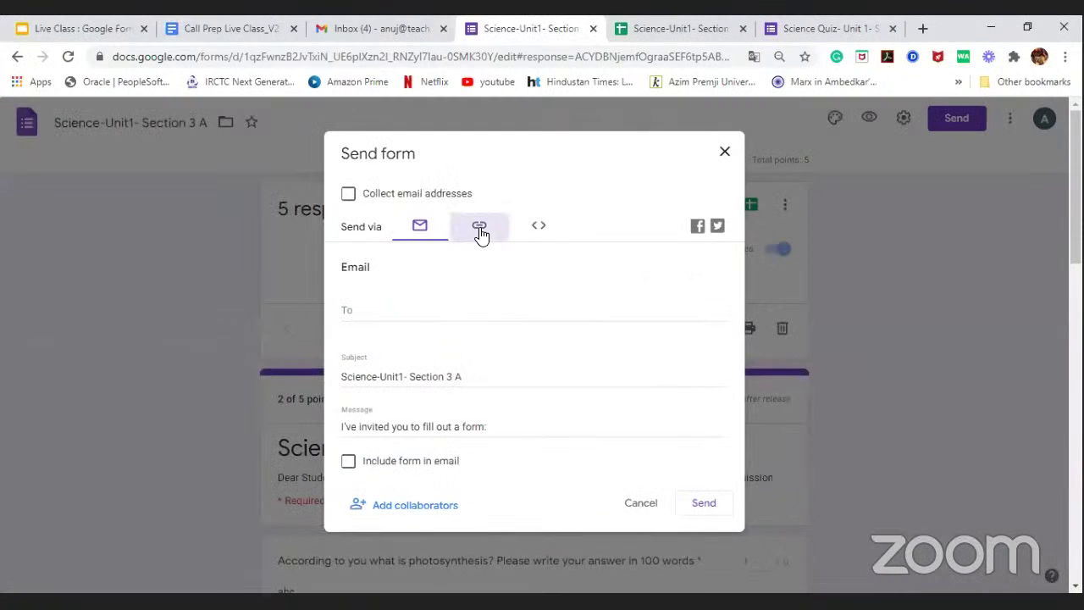
Step: Copy the quiz link shortened to forms.gle, then close the Send form dialog
{"action": "left_click", "coordinate": [480, 235]}
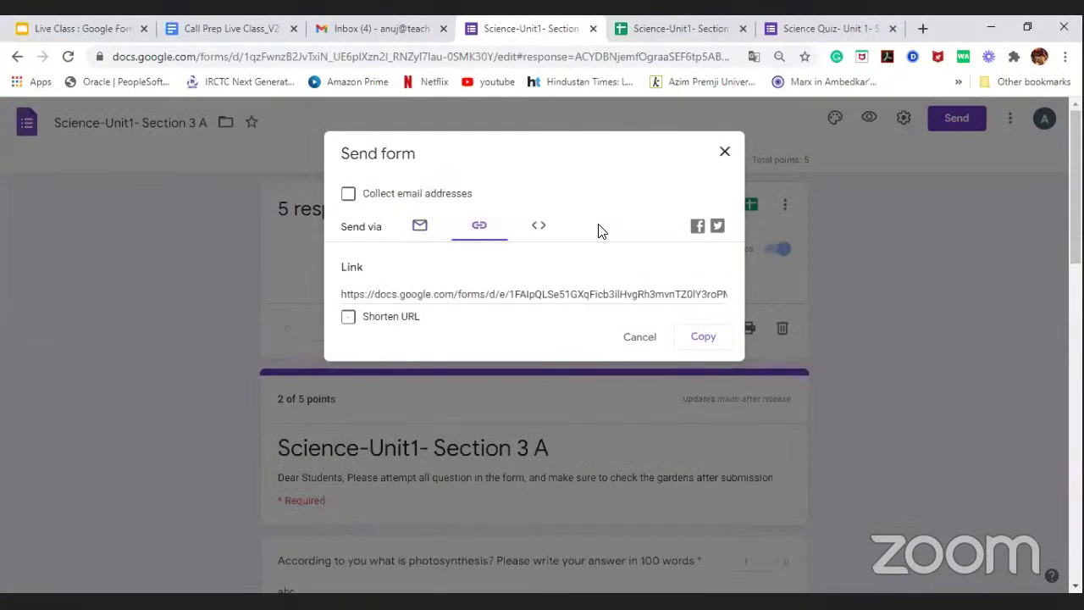
{"action": "left_click", "coordinate": [362, 320]}
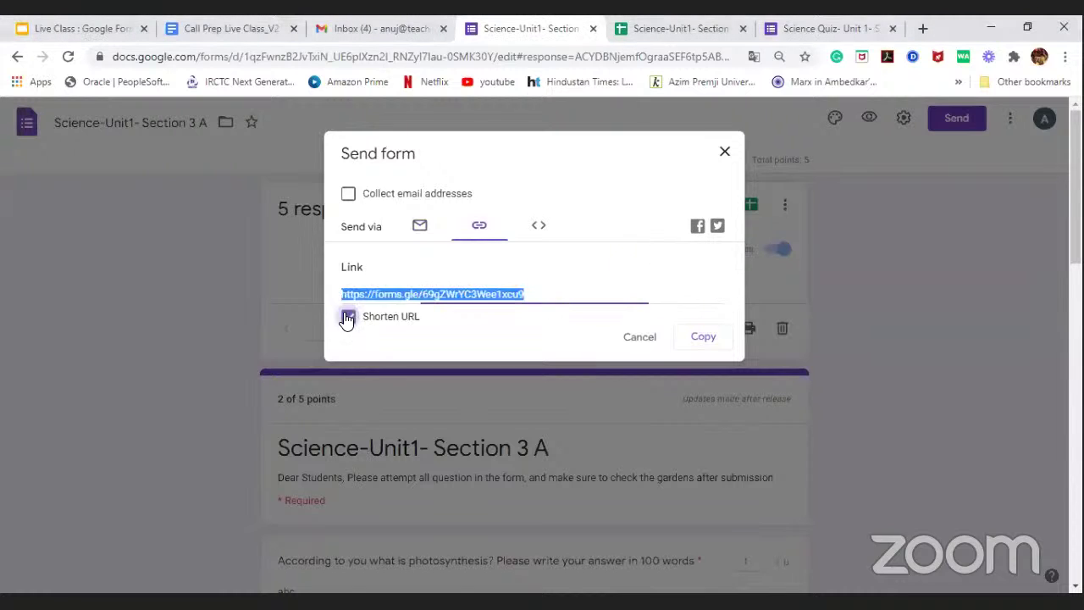
{"action": "left_click", "coordinate": [717, 342]}
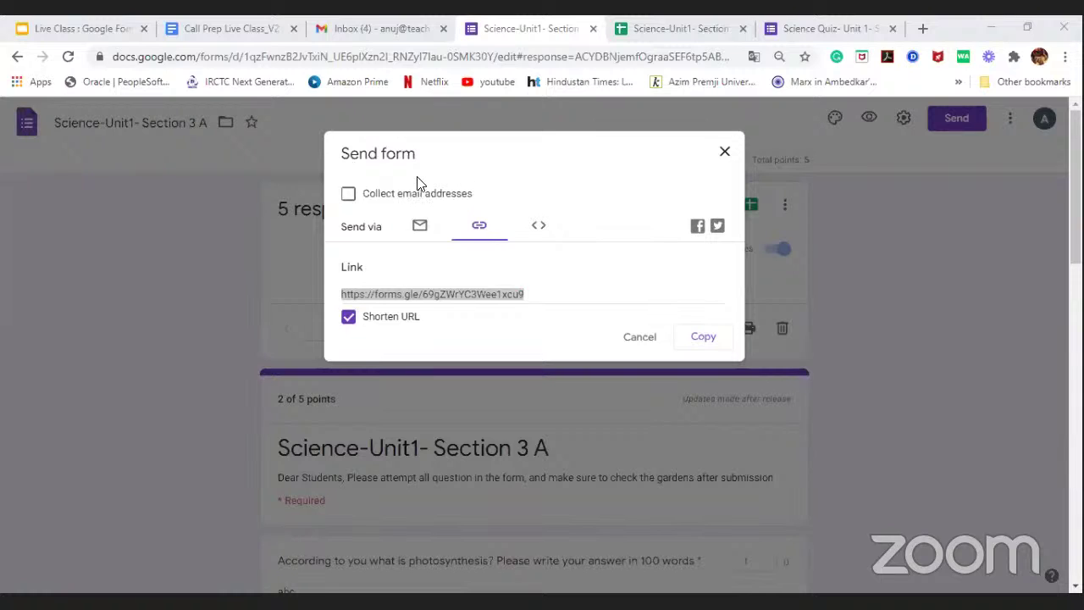
{"action": "left_click", "coordinate": [725, 153]}
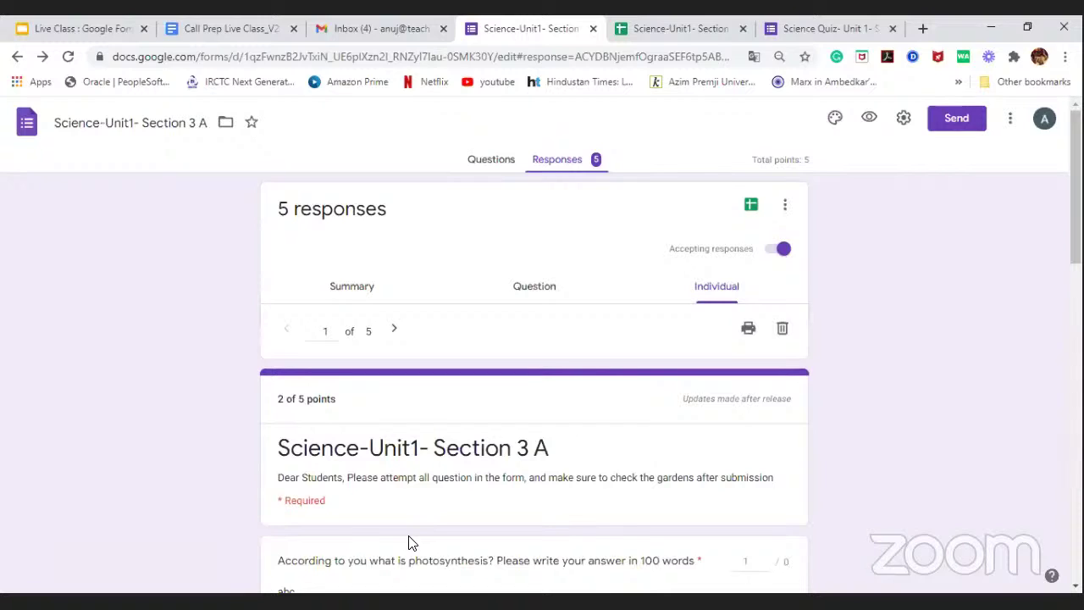
Step: In a new Chrome tab, paste the quiz template's /copy link into the address bar and load it
{"action": "key", "text": "ctrl+t"}
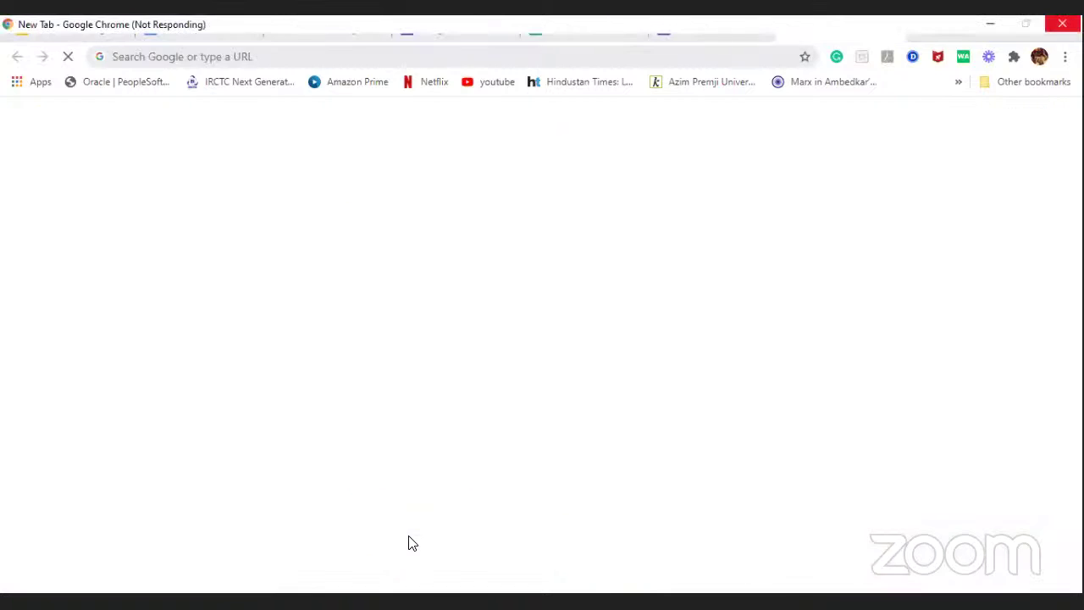
{"action": "left_click", "coordinate": [180, 56]}
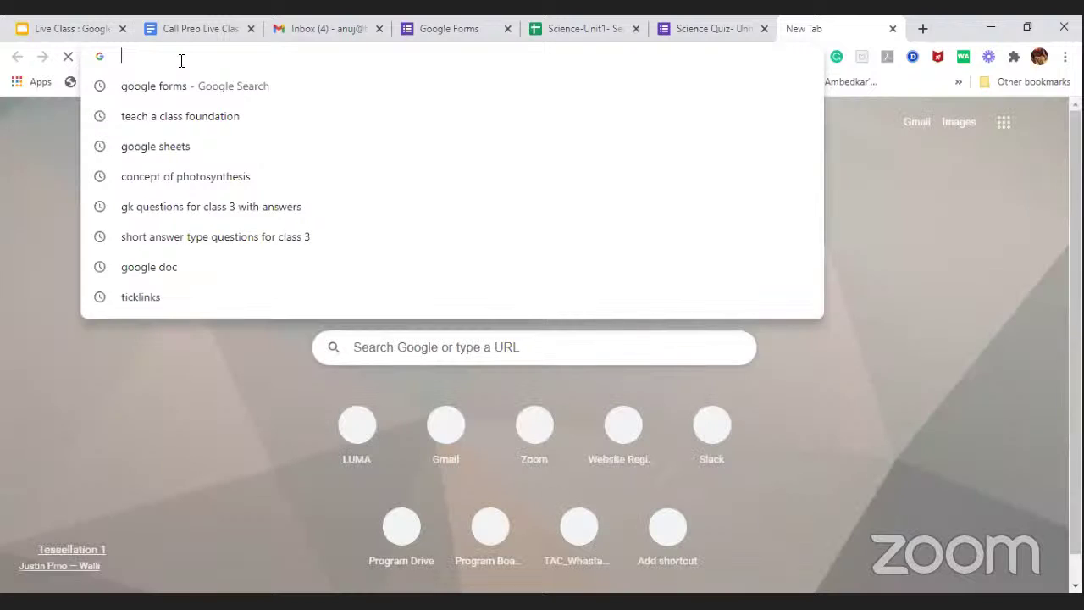
{"action": "key", "text": "ctrl+v"}
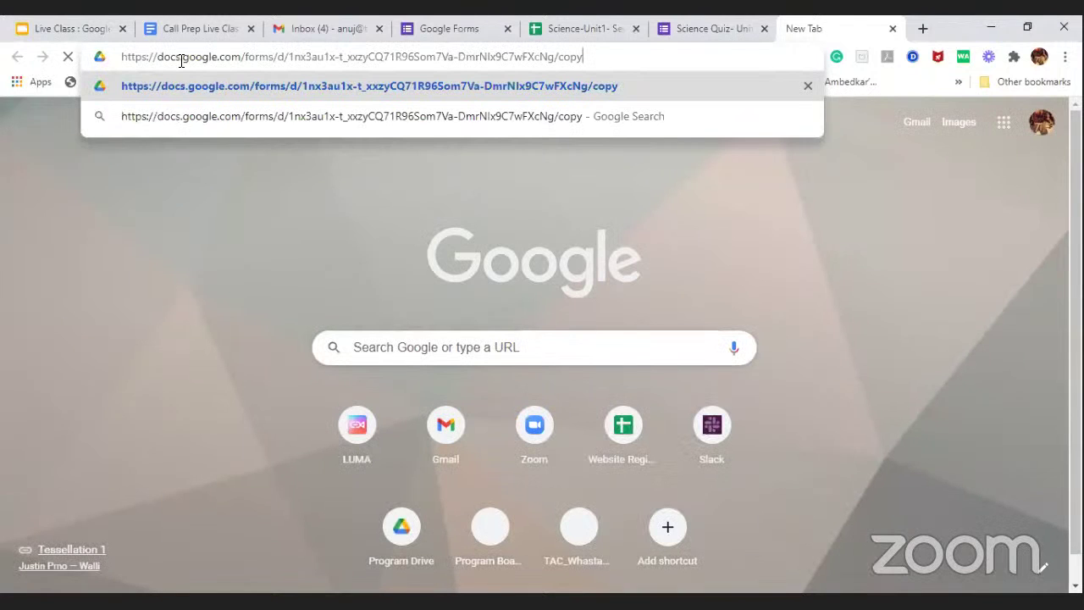
{"action": "key", "text": "Return"}
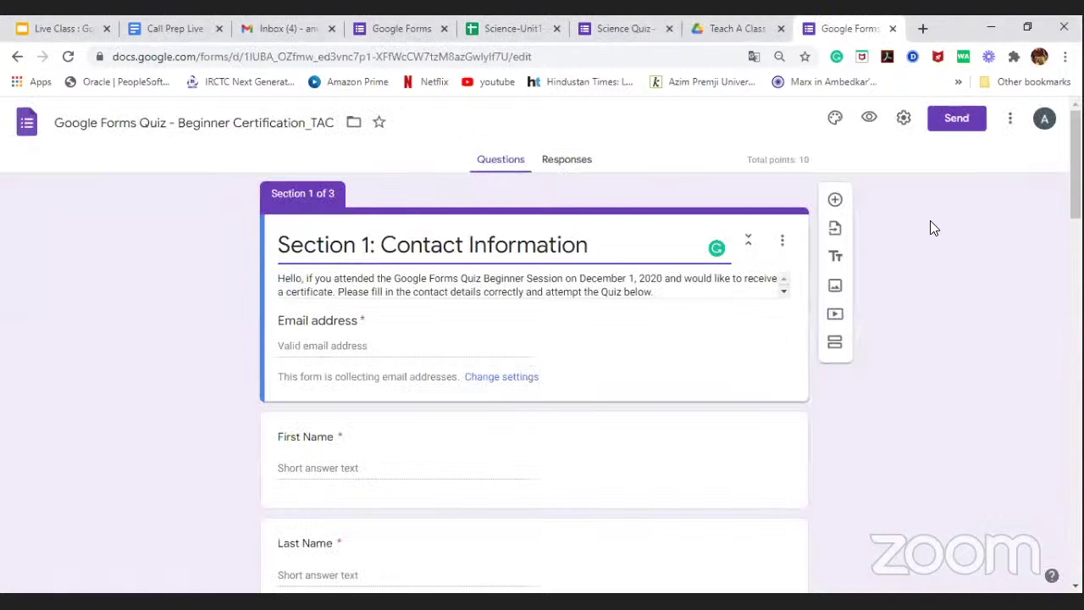
Step: Scroll through the certification quiz to Section 3, Assignment Submission, which asks for the shareable link
{"action": "scroll", "coordinate": [930, 224], "scroll_direction": "down", "scroll_amount": 1}
{"action": "scroll", "coordinate": [930, 223], "scroll_direction": "up", "scroll_amount": 1}
{"action": "scroll", "coordinate": [996, 348], "scroll_direction": "down", "scroll_amount": 1}
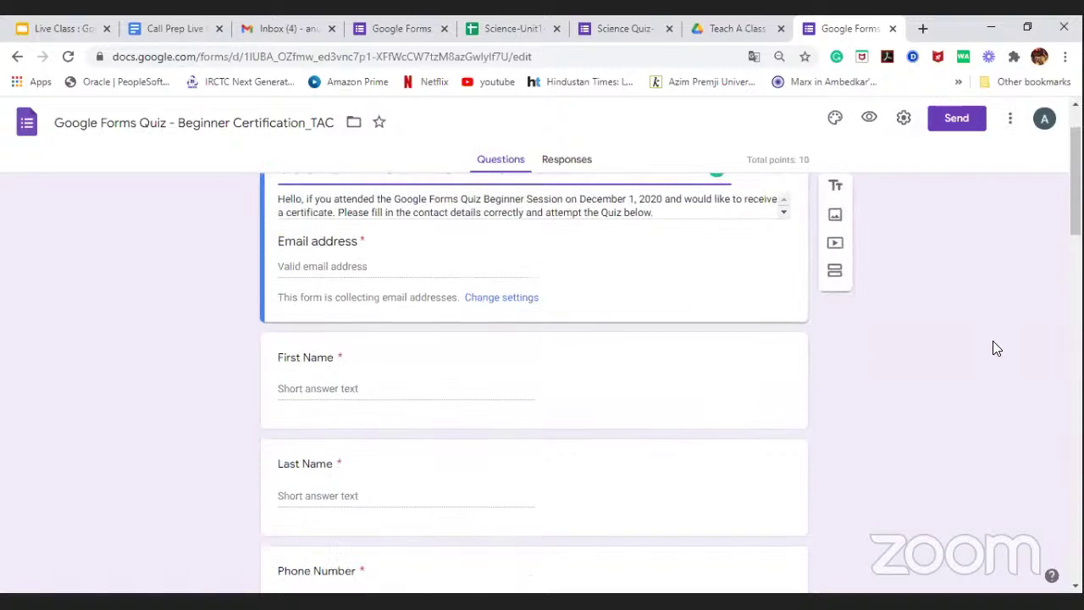
{"action": "scroll", "coordinate": [997, 348], "scroll_direction": "down", "scroll_amount": 1}
{"action": "scroll", "coordinate": [996, 348], "scroll_direction": "up", "scroll_amount": 1}
{"action": "scroll", "coordinate": [997, 349], "scroll_direction": "down", "scroll_amount": 1}
{"action": "scroll", "coordinate": [997, 349], "scroll_direction": "up", "scroll_amount": 2}
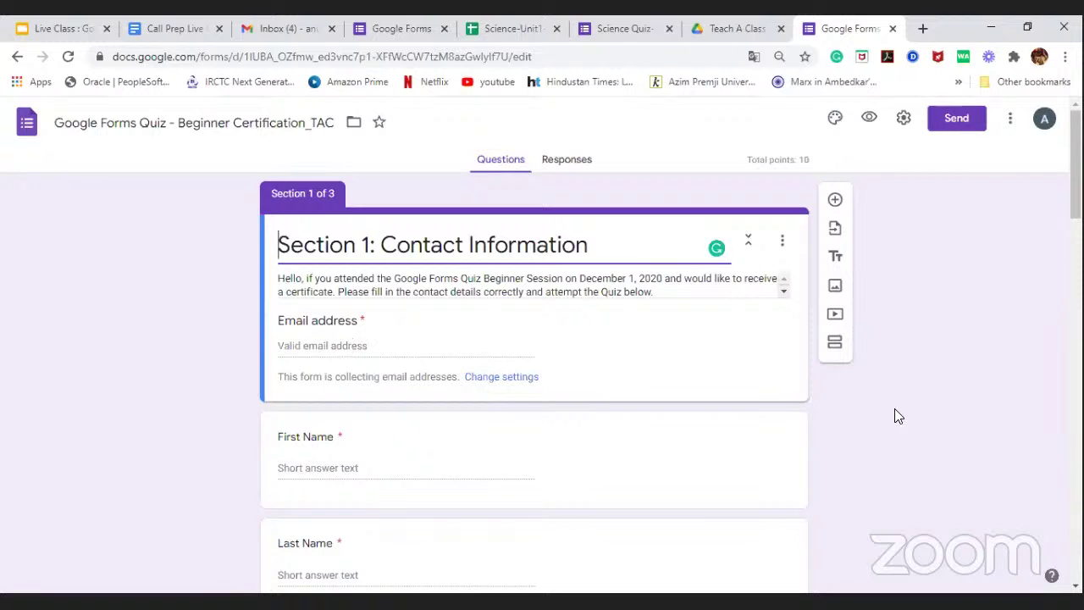
{"action": "scroll", "coordinate": [961, 382], "scroll_direction": "down", "scroll_amount": 1}
{"action": "scroll", "coordinate": [962, 384], "scroll_direction": "down", "scroll_amount": 2}
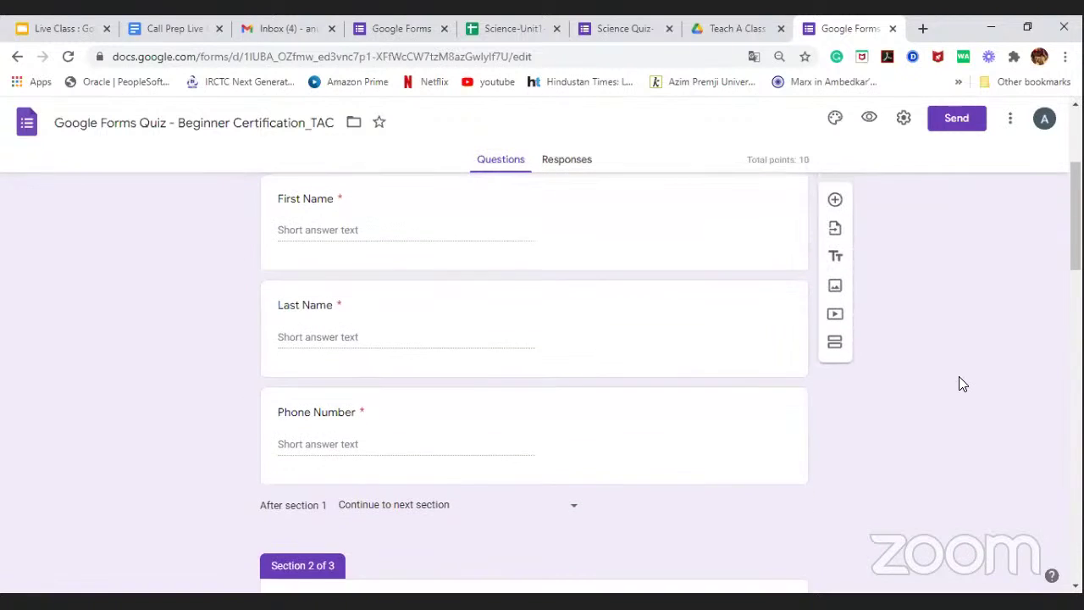
{"action": "scroll", "coordinate": [962, 383], "scroll_direction": "down", "scroll_amount": 4}
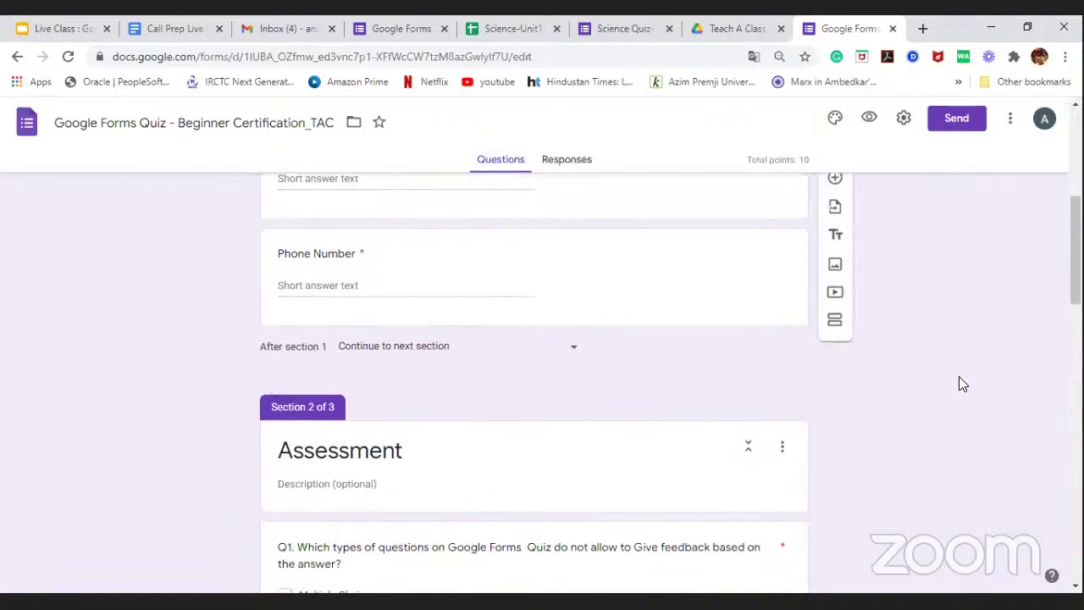
{"action": "scroll", "coordinate": [960, 383], "scroll_direction": "down", "scroll_amount": 1}
{"action": "scroll", "coordinate": [961, 383], "scroll_direction": "up", "scroll_amount": 1}
{"action": "scroll", "coordinate": [961, 383], "scroll_direction": "down", "scroll_amount": 2}
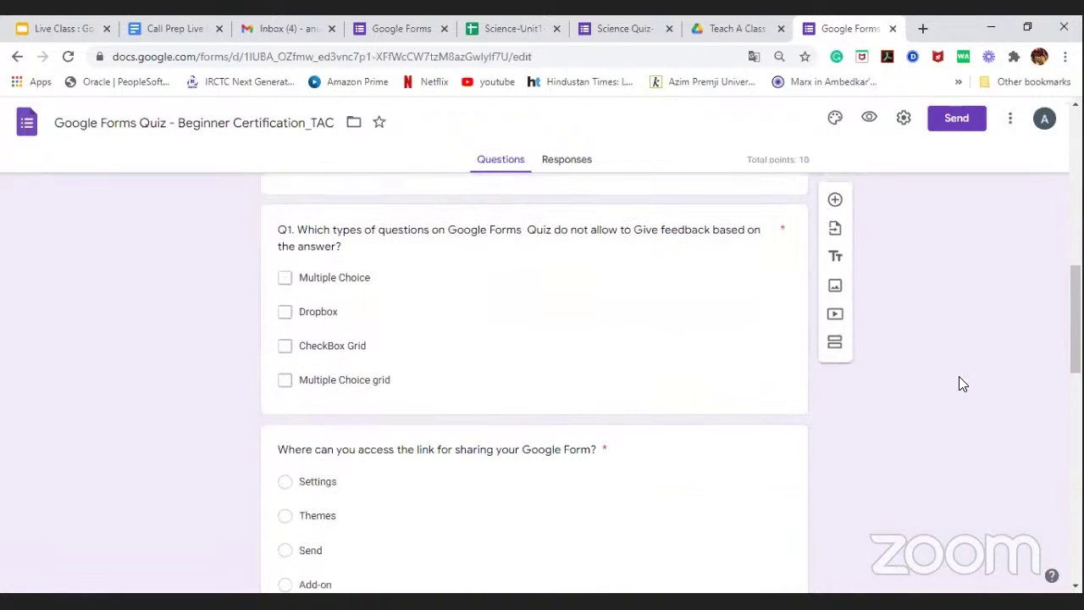
{"action": "scroll", "coordinate": [959, 378], "scroll_direction": "down", "scroll_amount": 1}
{"action": "scroll", "coordinate": [960, 379], "scroll_direction": "down", "scroll_amount": 2}
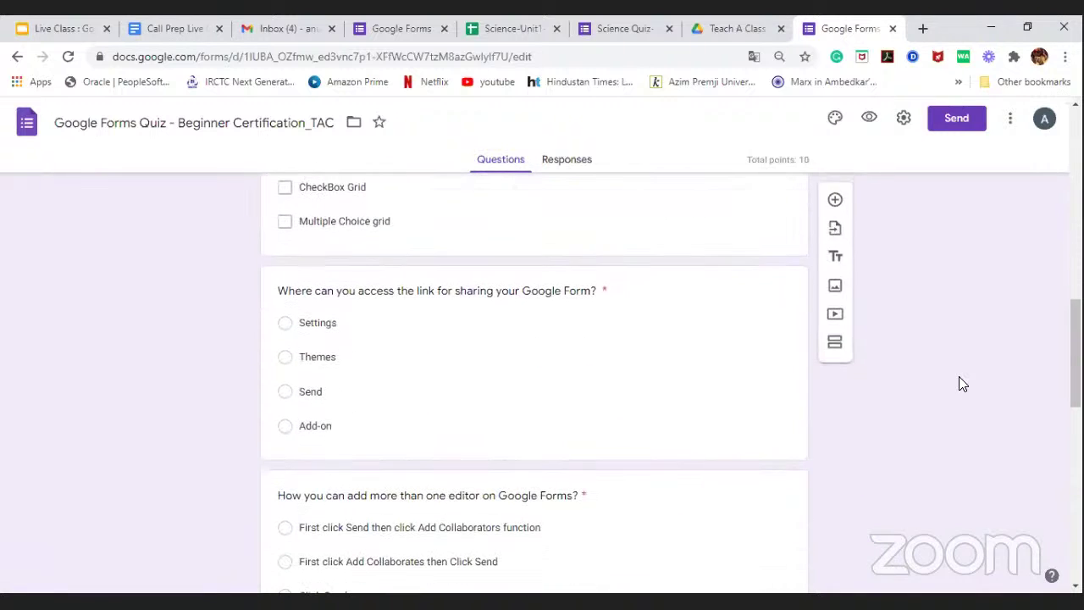
{"action": "scroll", "coordinate": [960, 384], "scroll_direction": "down", "scroll_amount": 3}
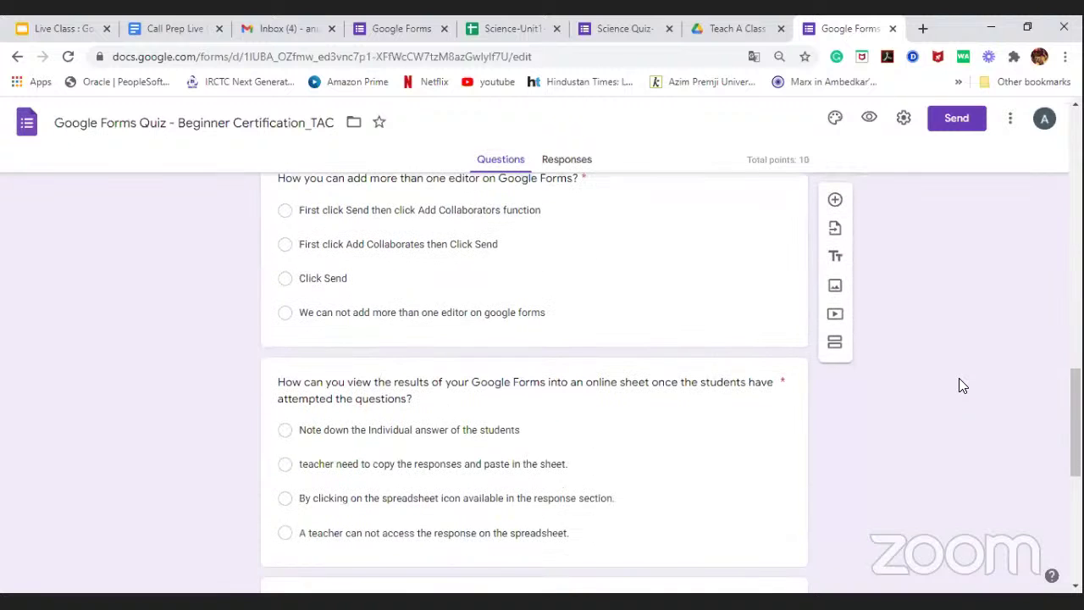
{"action": "scroll", "coordinate": [960, 379], "scroll_direction": "down", "scroll_amount": 4}
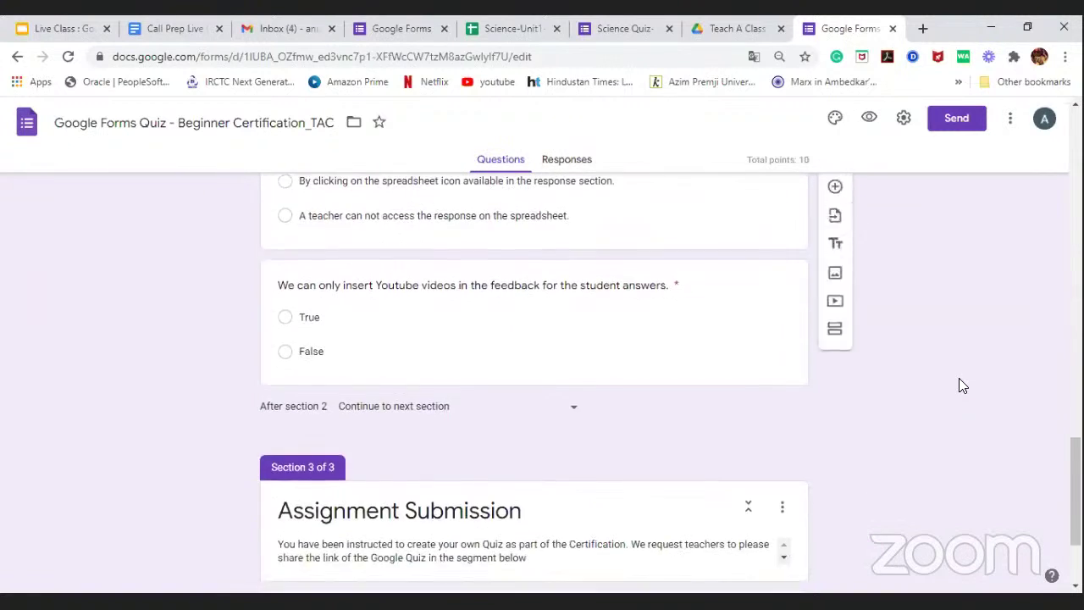
{"action": "scroll", "coordinate": [959, 385], "scroll_direction": "down", "scroll_amount": 2}
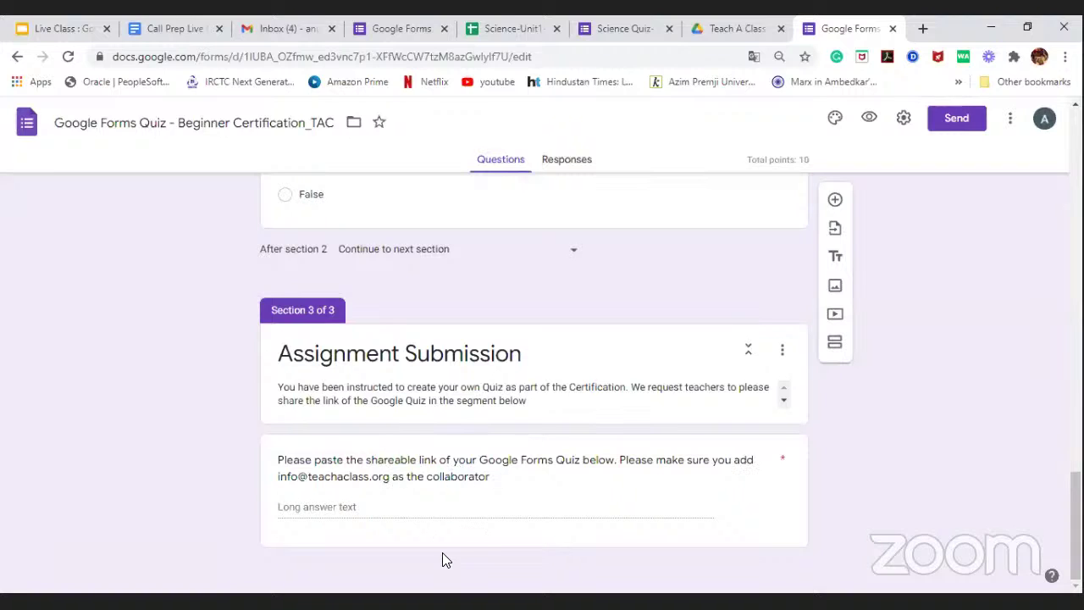
{"action": "left_click", "coordinate": [622, 29]}
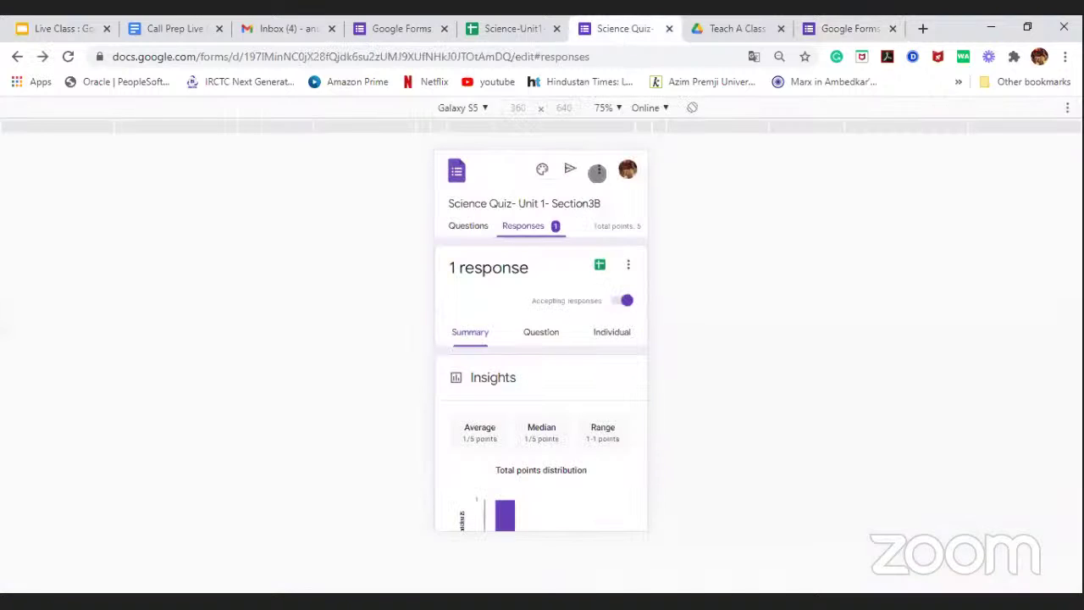
{"action": "left_click", "coordinate": [599, 168]}
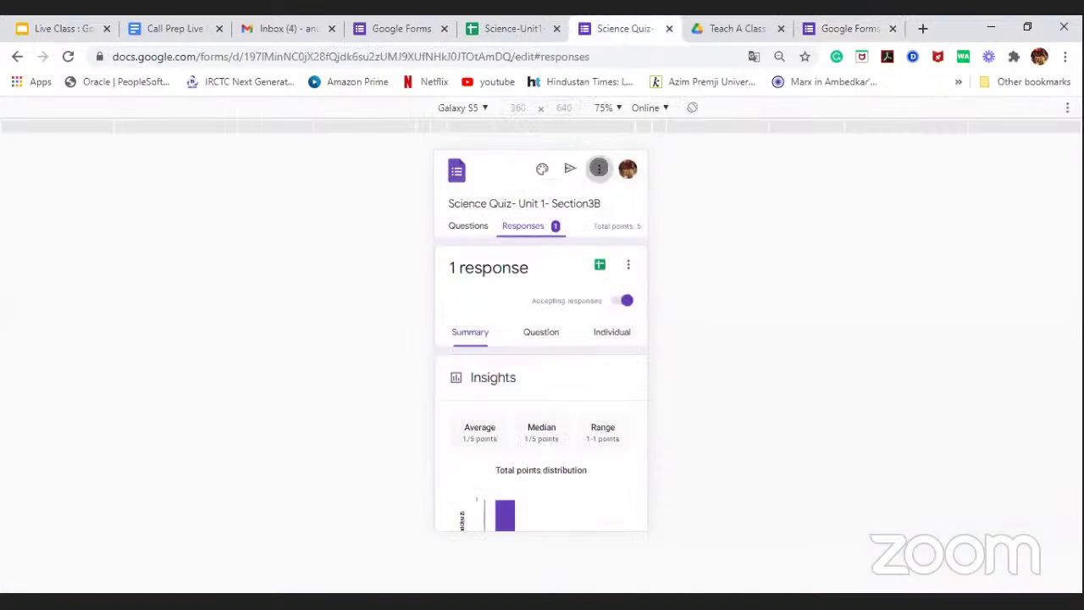
{"action": "left_click", "coordinate": [599, 184]}
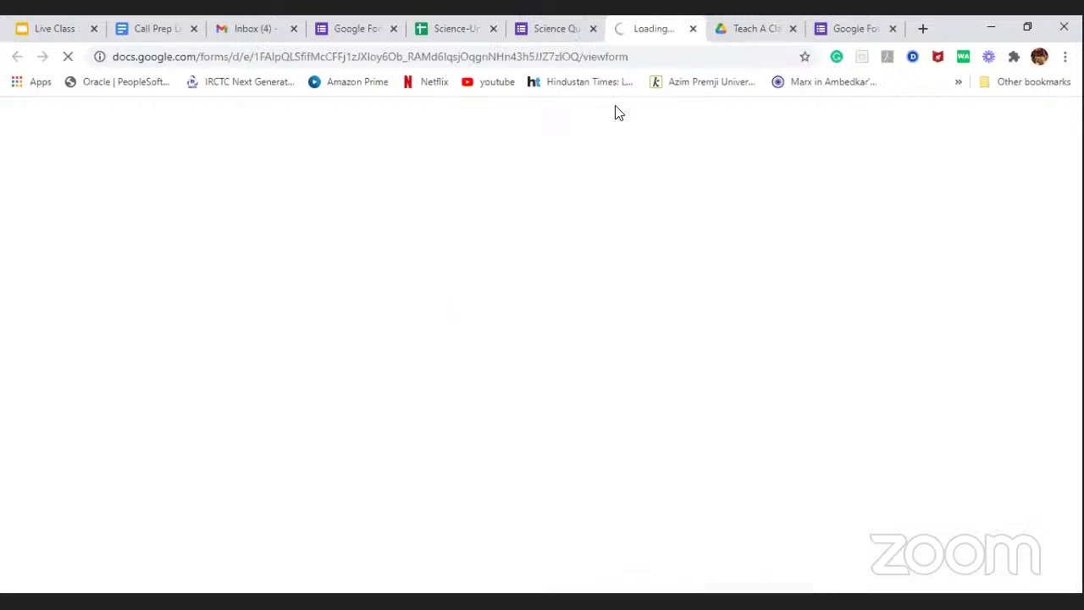
{"action": "left_click", "coordinate": [693, 29]}
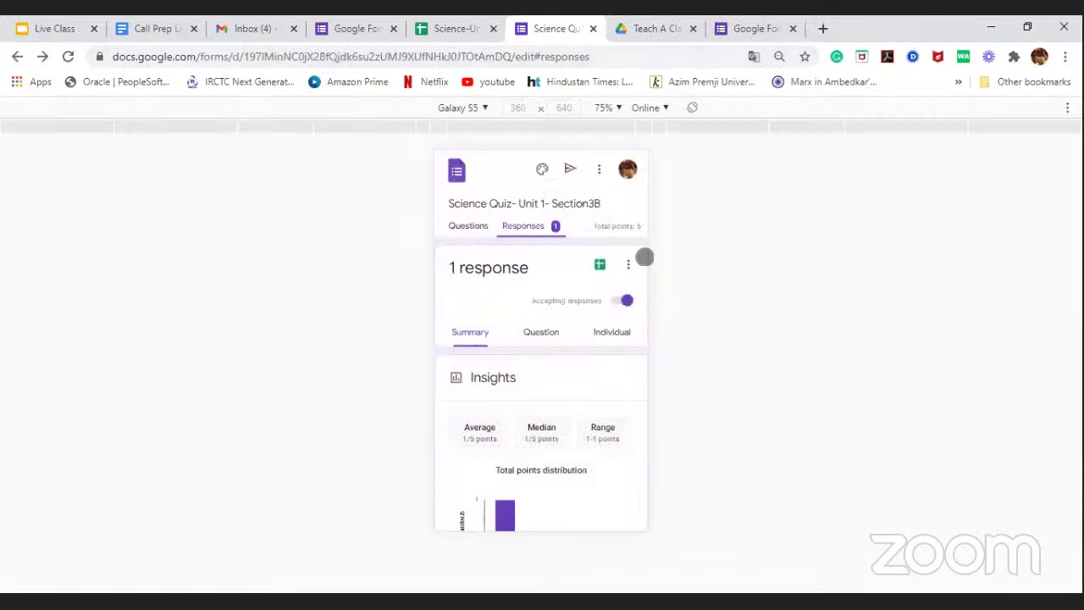
{"action": "left_click", "coordinate": [599, 168]}
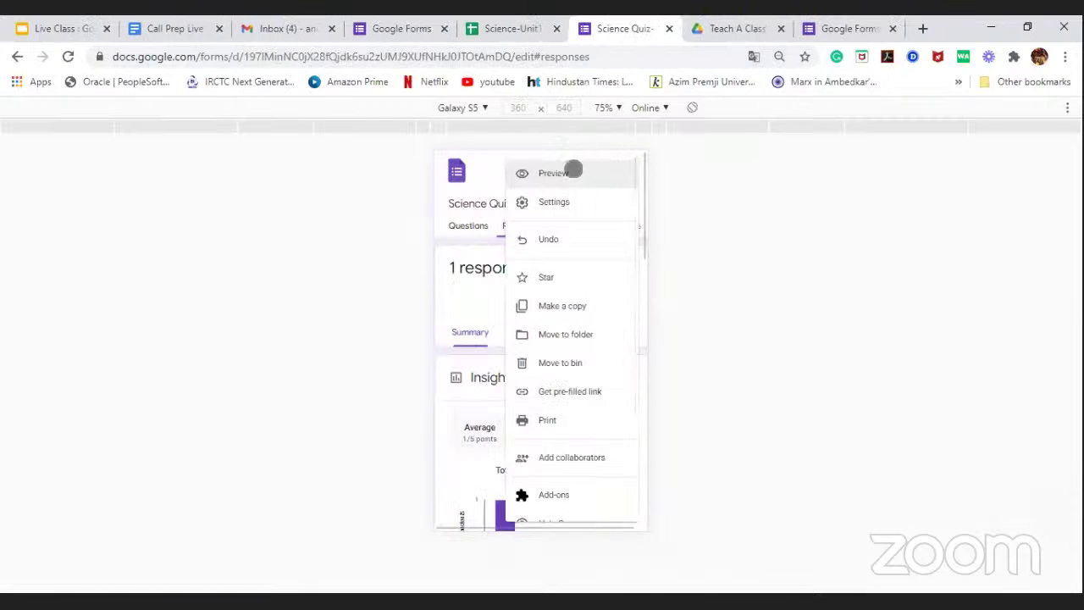
{"action": "left_click", "coordinate": [485, 178]}
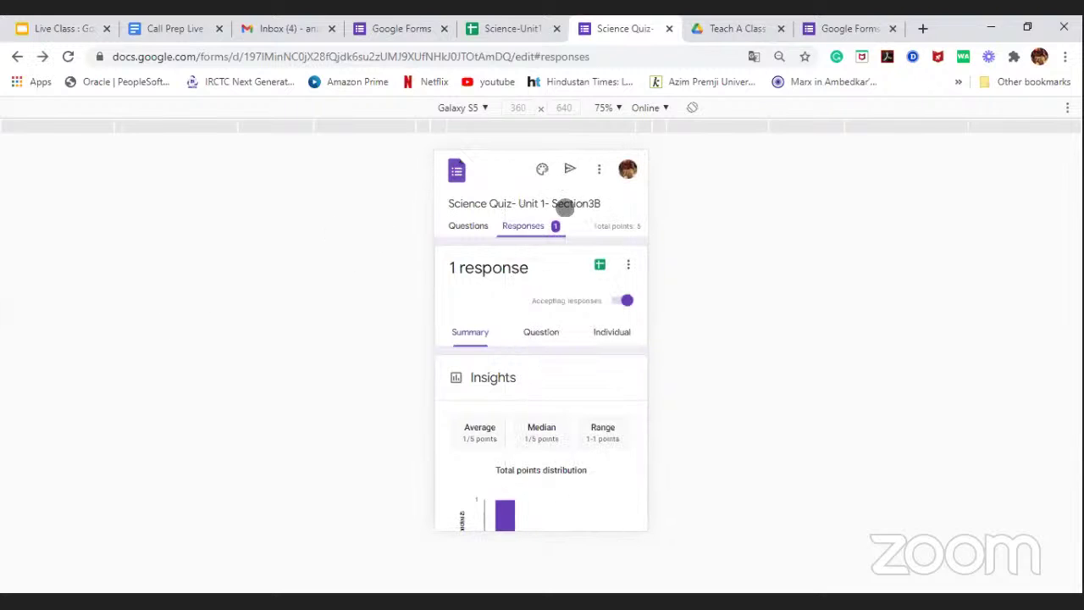
{"action": "left_click", "coordinate": [570, 168]}
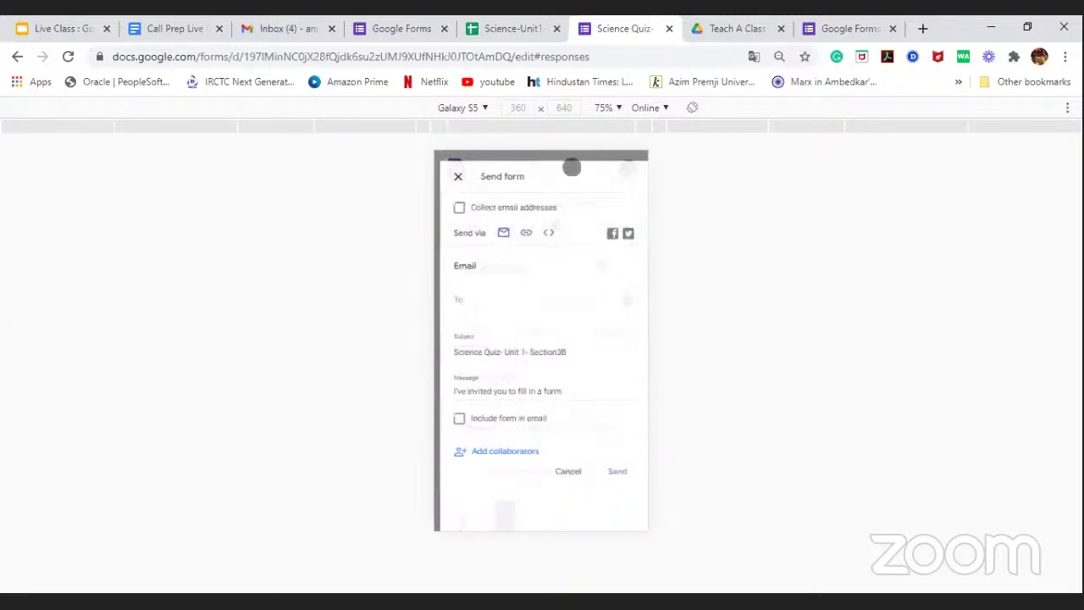
{"action": "left_click", "coordinate": [494, 460]}
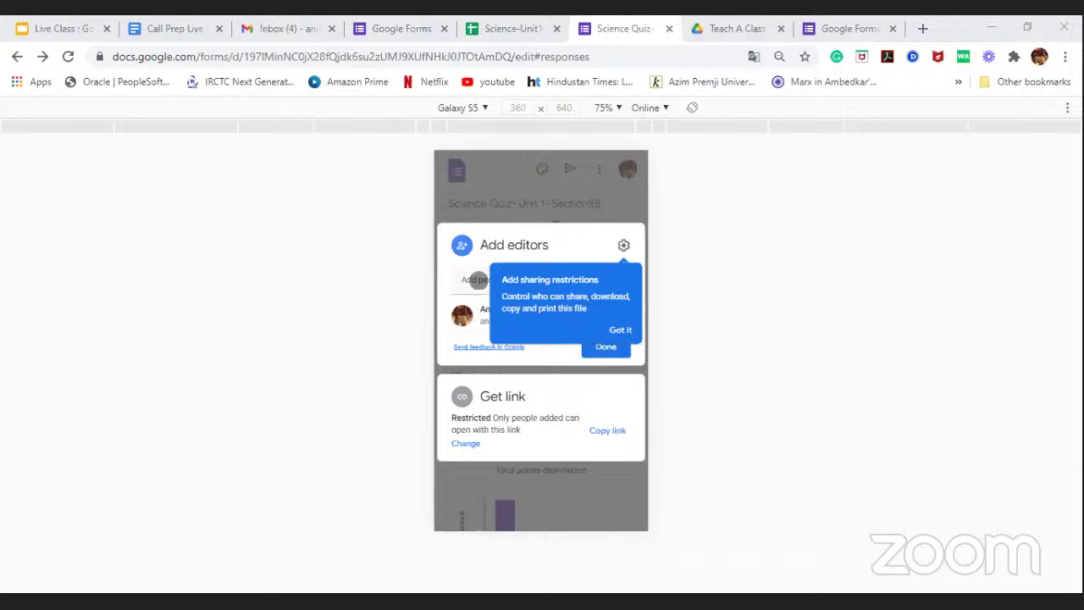
{"action": "left_click", "coordinate": [479, 282]}
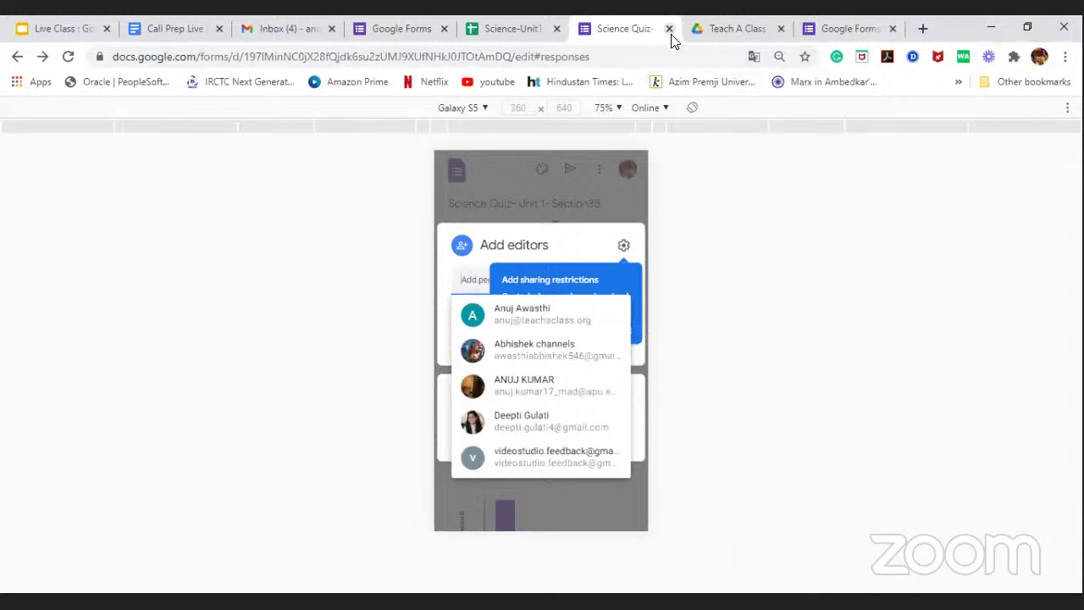
{"action": "left_click", "coordinate": [841, 29]}
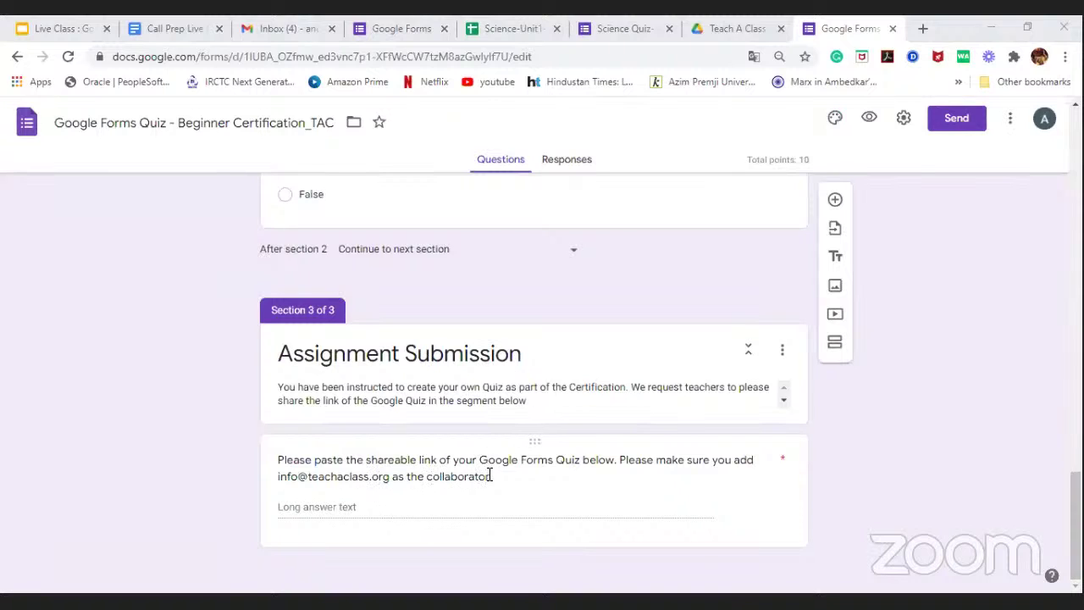
Step: Select the Assignment Submission section description, then leave it unchanged
{"action": "scroll", "coordinate": [598, 403], "scroll_direction": "down", "scroll_amount": 1}
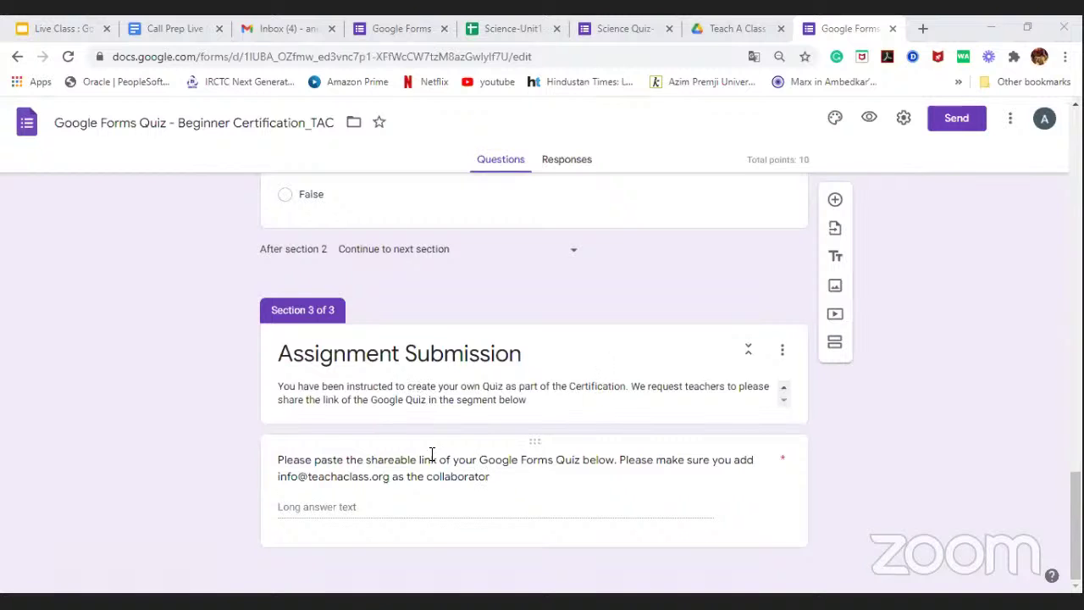
{"action": "left_click", "coordinate": [787, 405]}
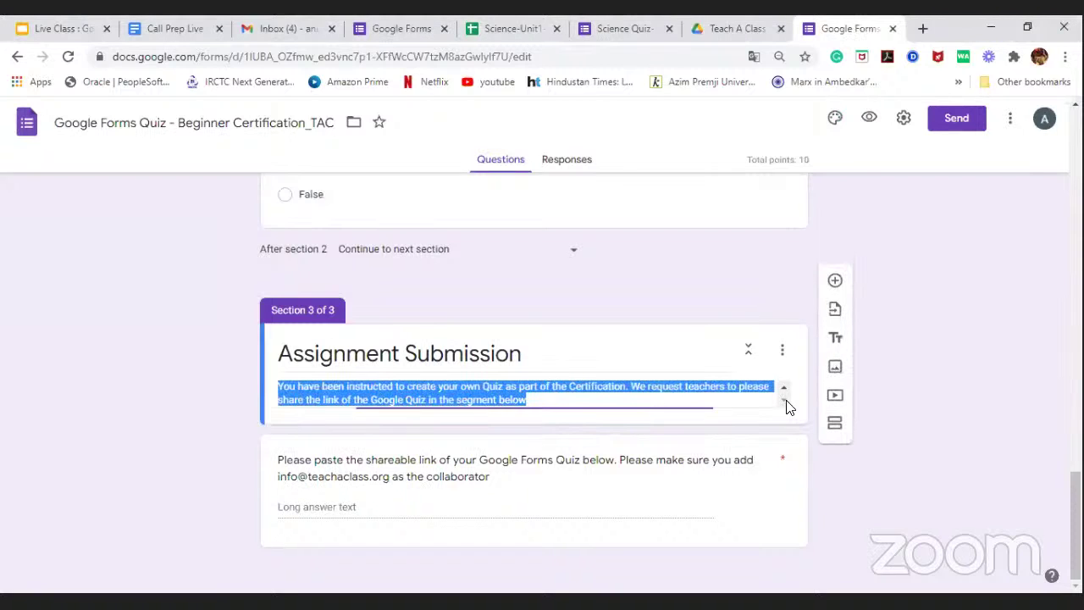
{"action": "left_click", "coordinate": [675, 400]}
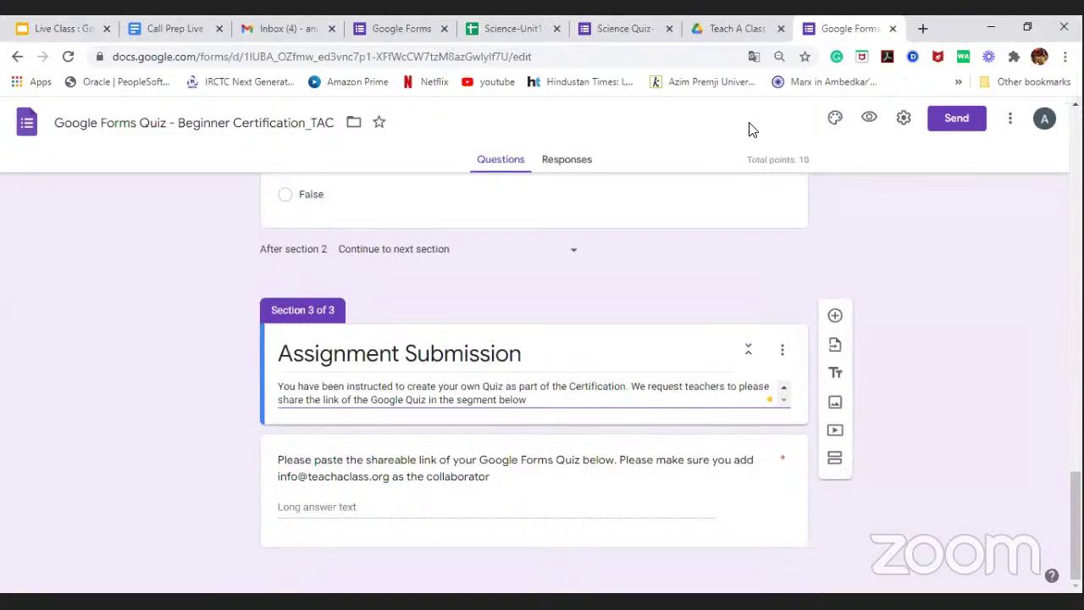
{"action": "left_click", "coordinate": [647, 282]}
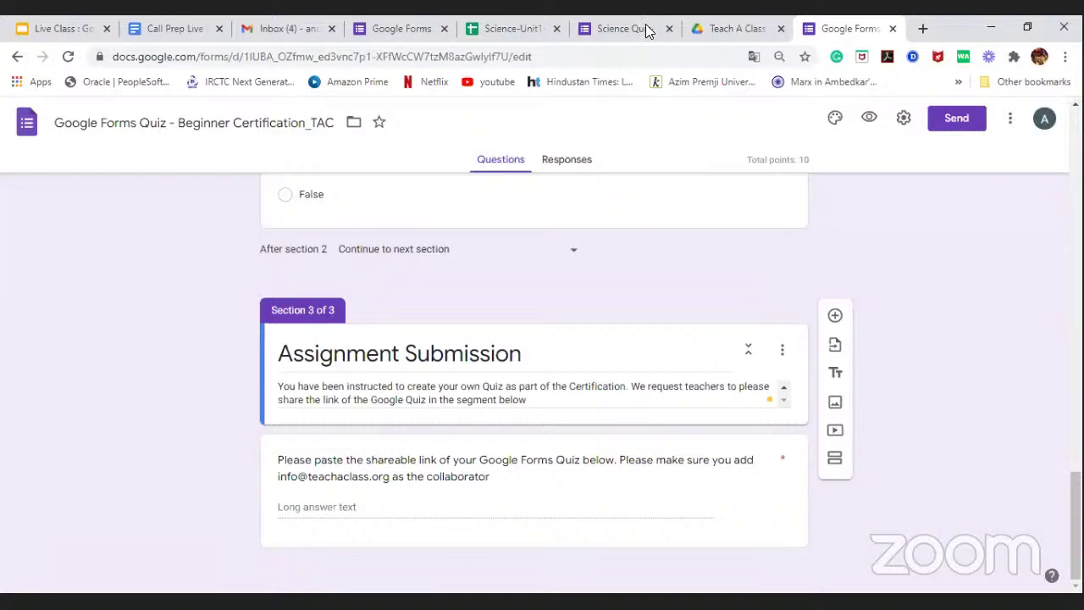
Step: Switch via the Science Quiz and recent forms tabs to the Teach A Class template copy page
{"action": "left_click", "coordinate": [620, 23]}
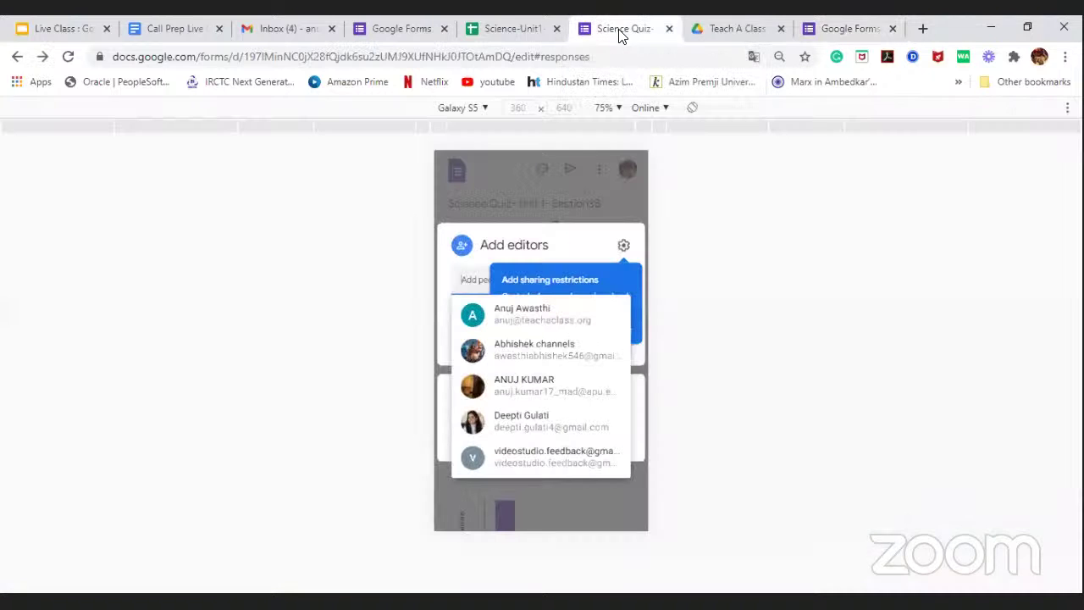
{"action": "left_click", "coordinate": [407, 26]}
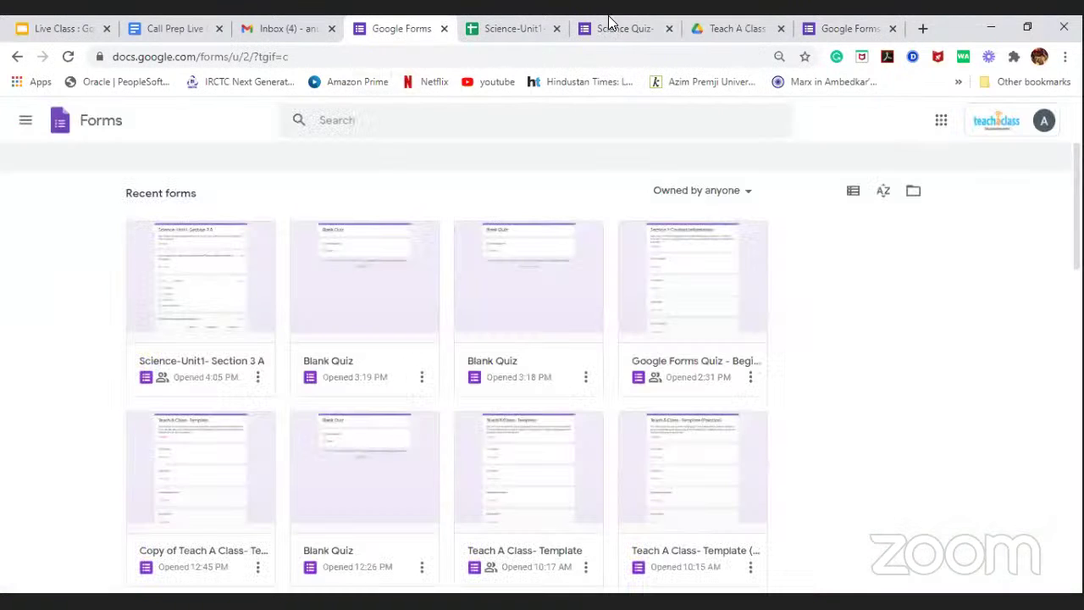
{"action": "left_click", "coordinate": [721, 22]}
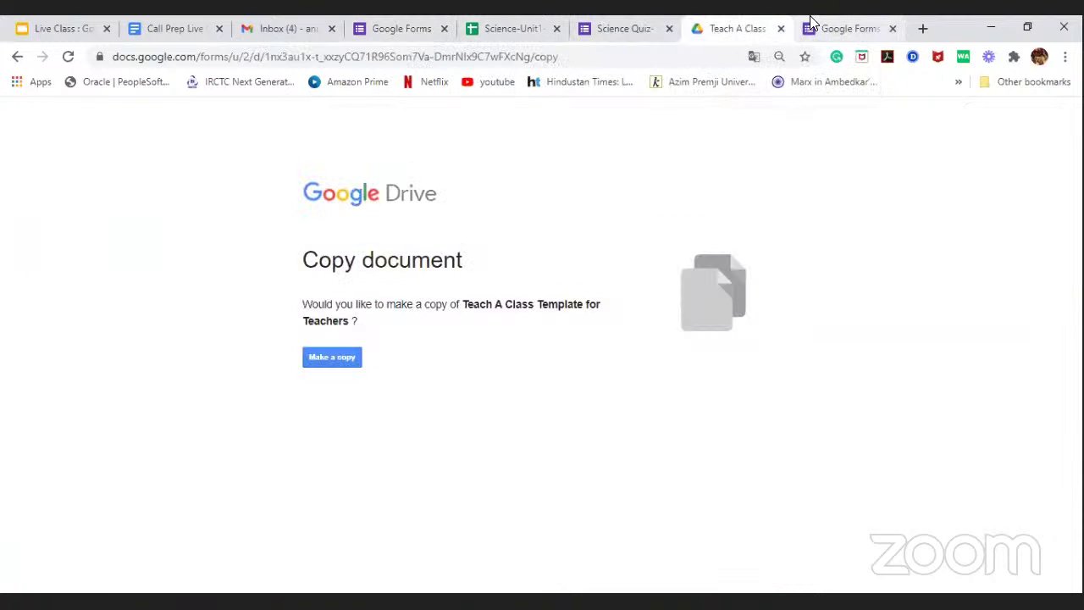
Step: Make a copy of the Teach A Class Template for Teachers from Drive's Copy document page
{"action": "left_click", "coordinate": [818, 26]}
{"action": "left_click", "coordinate": [735, 28]}
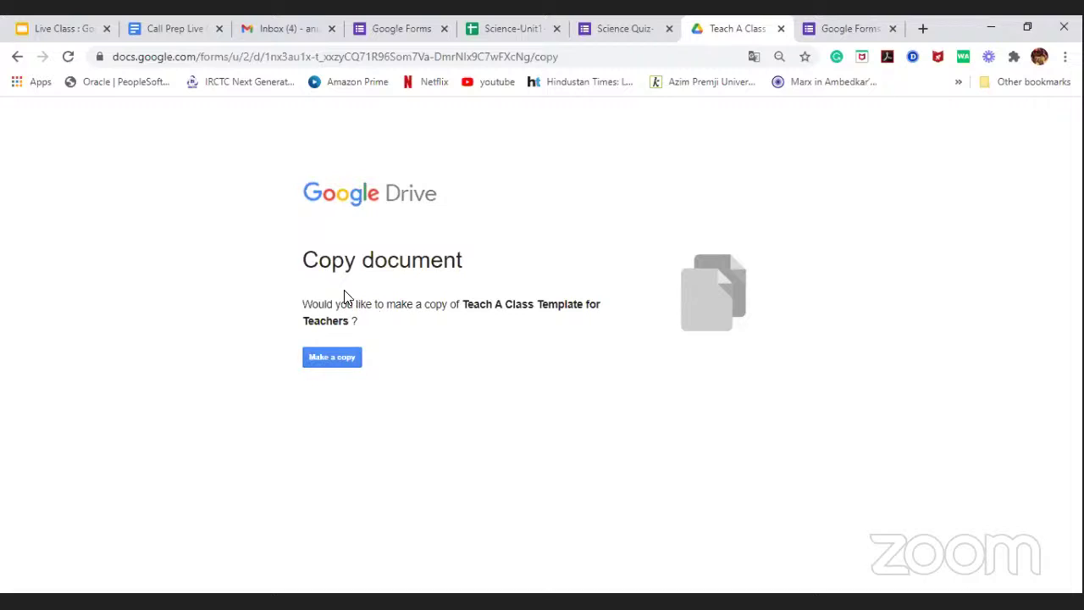
{"action": "left_click", "coordinate": [327, 358]}
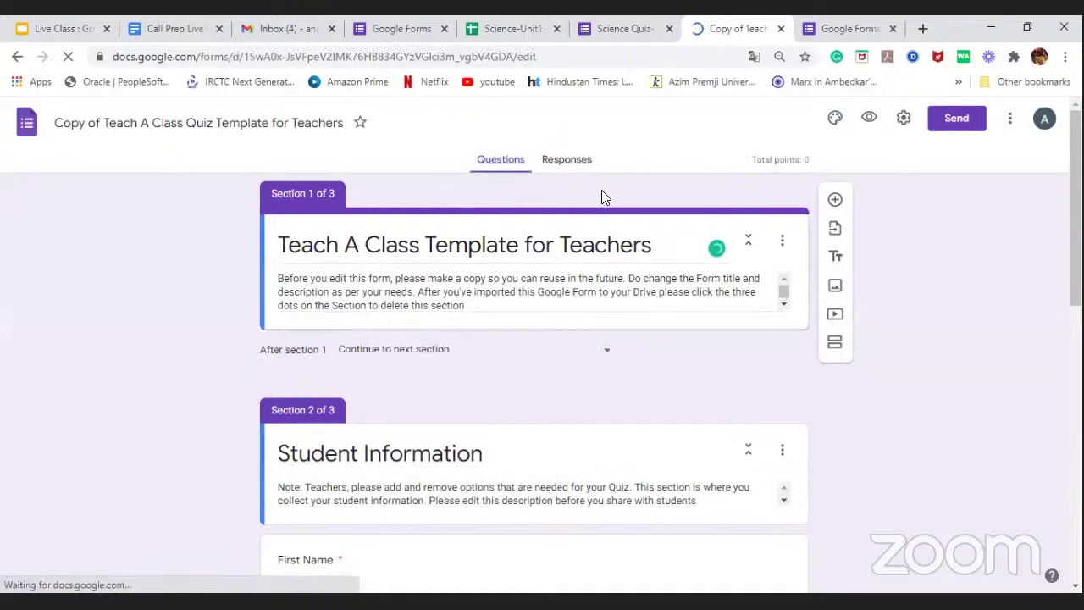
Step: Scroll through the copied form, ending on Section 1 and the Student Information section
{"action": "scroll", "coordinate": [573, 334], "scroll_direction": "down", "scroll_amount": 4}
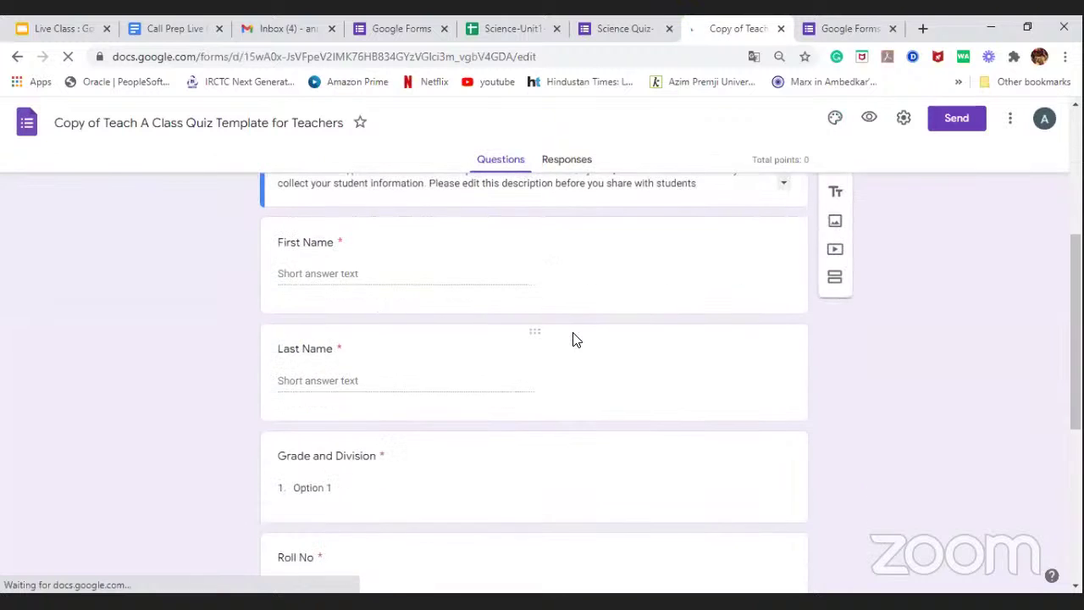
{"action": "scroll", "coordinate": [574, 335], "scroll_direction": "down", "scroll_amount": 4}
{"action": "scroll", "coordinate": [573, 332], "scroll_direction": "up", "scroll_amount": 5}
{"action": "scroll", "coordinate": [576, 331], "scroll_direction": "up", "scroll_amount": 3}
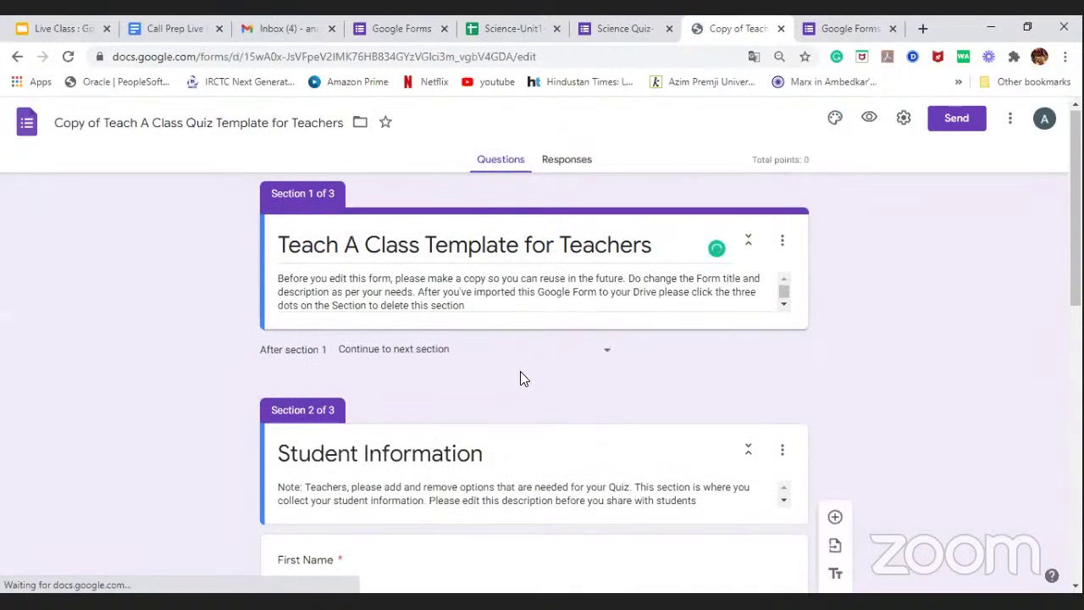
{"action": "scroll", "coordinate": [509, 356], "scroll_direction": "down", "scroll_amount": 2}
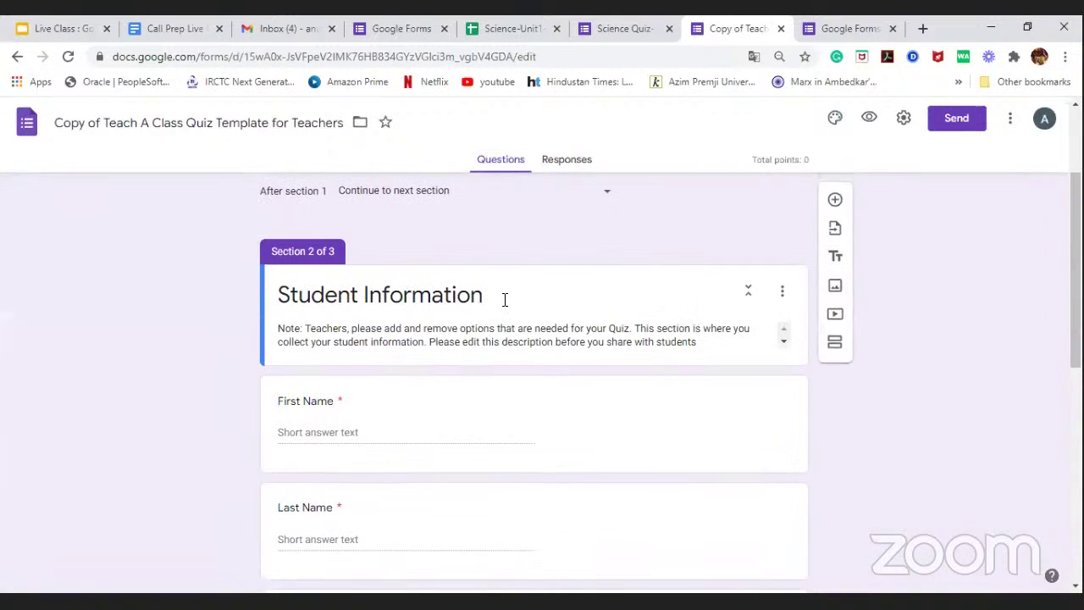
{"action": "scroll", "coordinate": [504, 299], "scroll_direction": "down", "scroll_amount": 5}
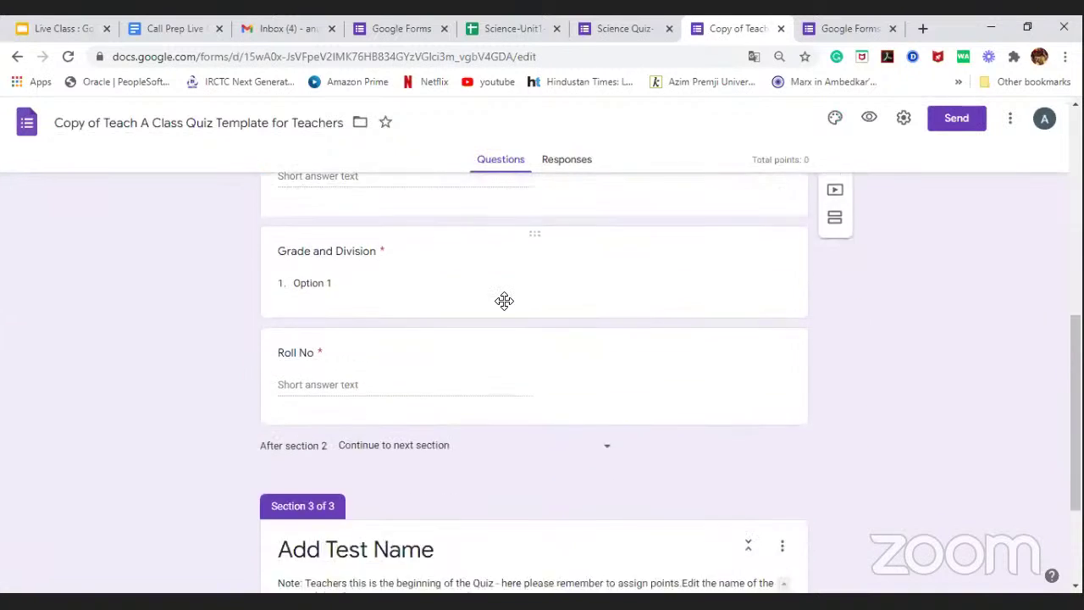
{"action": "scroll", "coordinate": [503, 321], "scroll_direction": "down", "scroll_amount": 2}
{"action": "scroll", "coordinate": [550, 351], "scroll_direction": "up", "scroll_amount": 2}
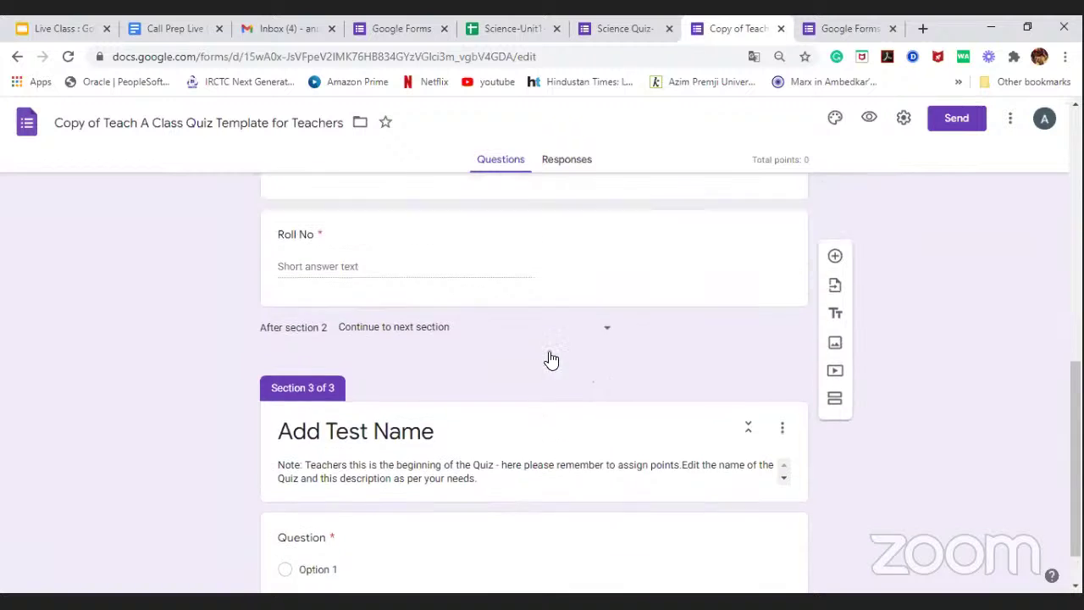
{"action": "scroll", "coordinate": [550, 351], "scroll_direction": "up", "scroll_amount": 6}
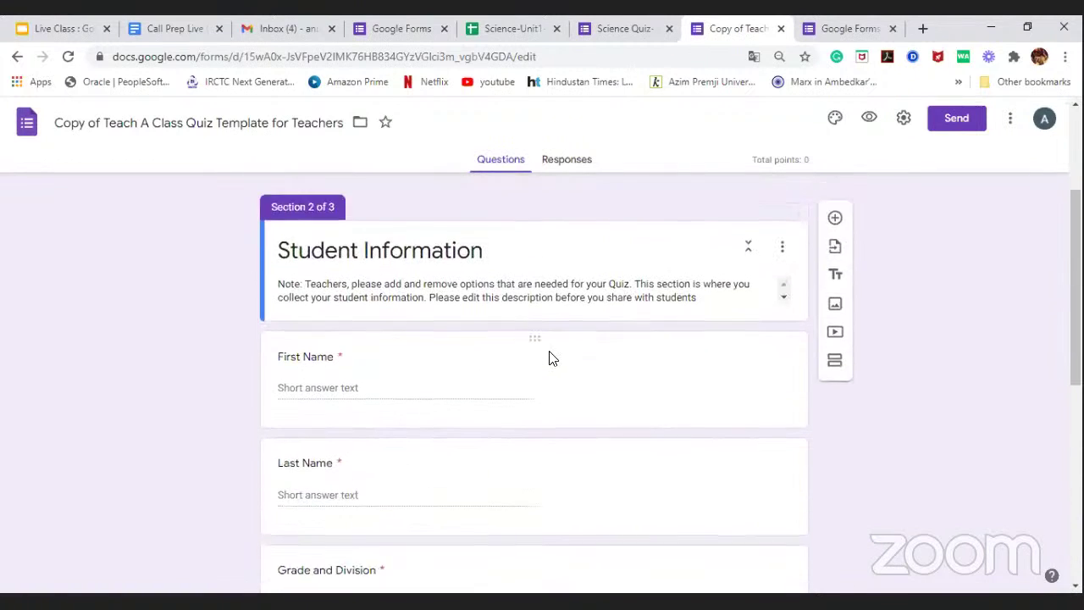
{"action": "scroll", "coordinate": [549, 357], "scroll_direction": "up", "scroll_amount": 1}
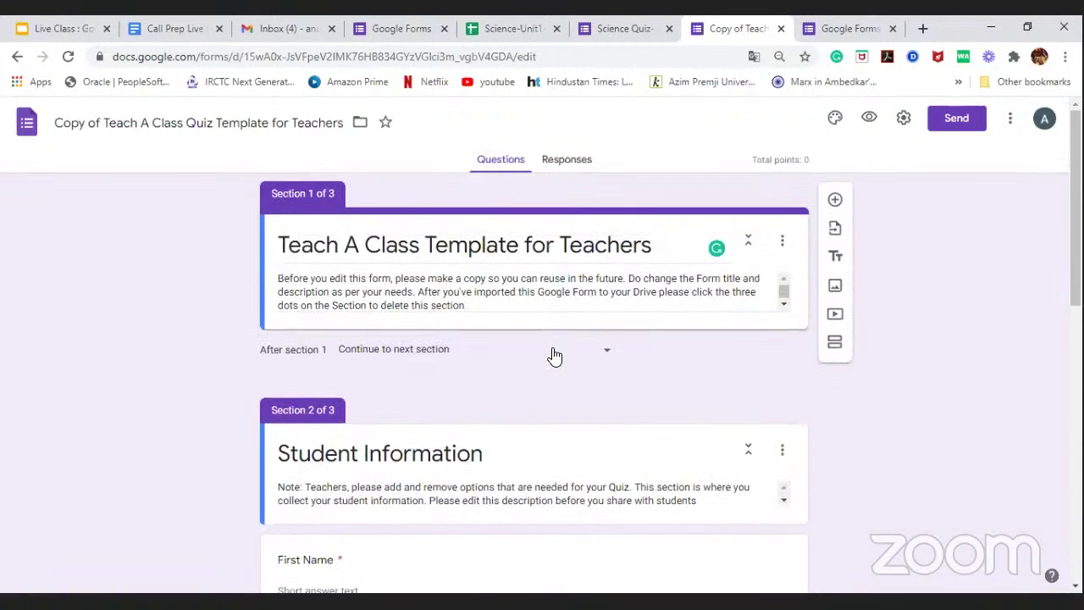
{"action": "scroll", "coordinate": [550, 356], "scroll_direction": "down", "scroll_amount": 1}
{"action": "scroll", "coordinate": [554, 348], "scroll_direction": "down", "scroll_amount": 8}
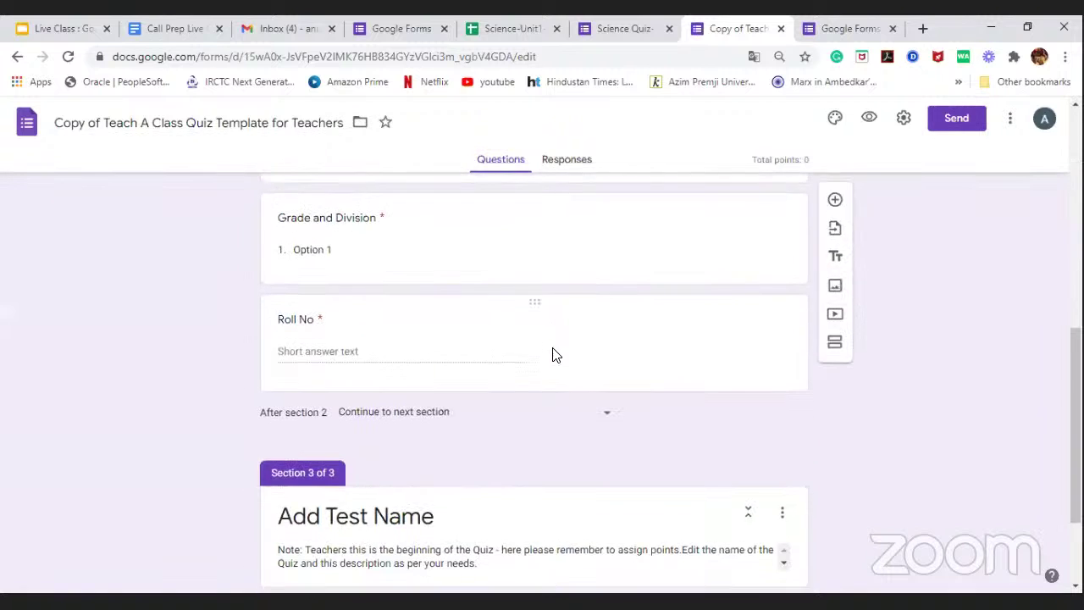
{"action": "scroll", "coordinate": [550, 360], "scroll_direction": "up", "scroll_amount": 9}
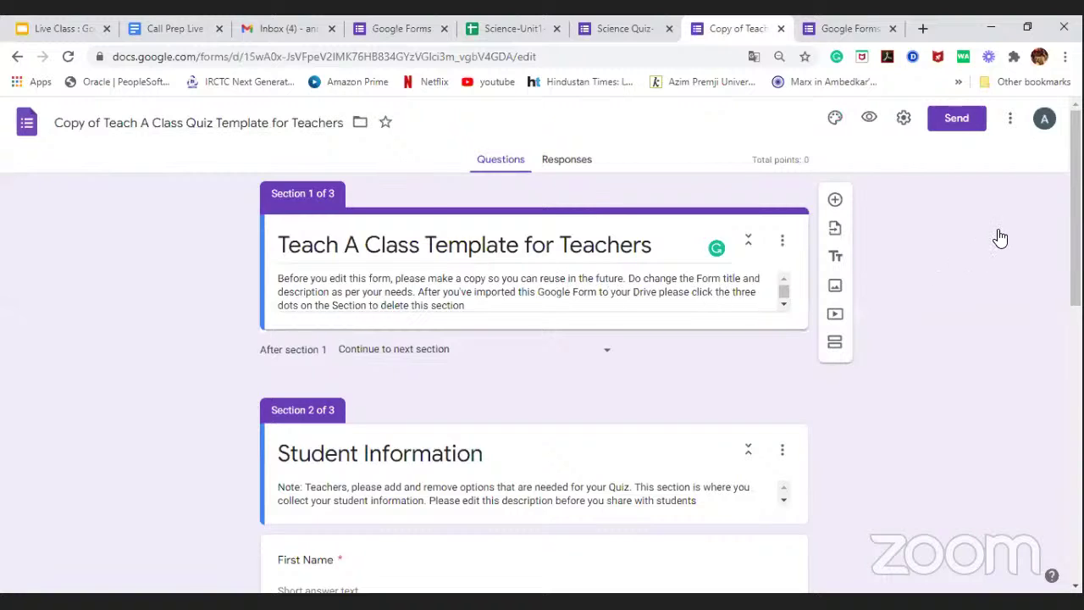
Step: Copy the form as 'Teach A Class Quiz Template for Teachers' followed by an underscore and the teacher's name
{"action": "left_click", "coordinate": [1008, 126]}
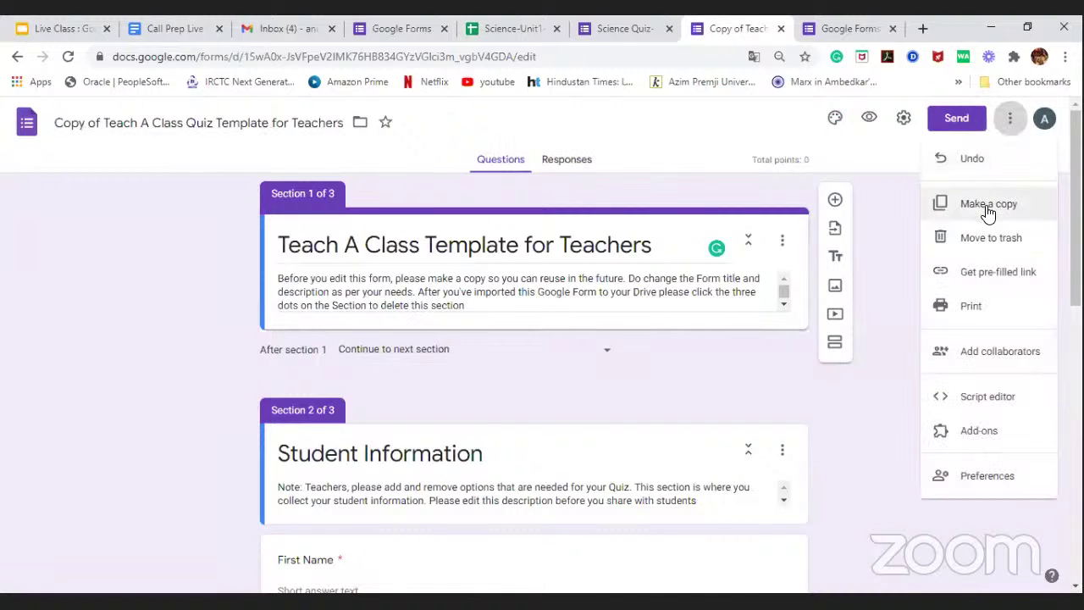
{"action": "left_click", "coordinate": [988, 206]}
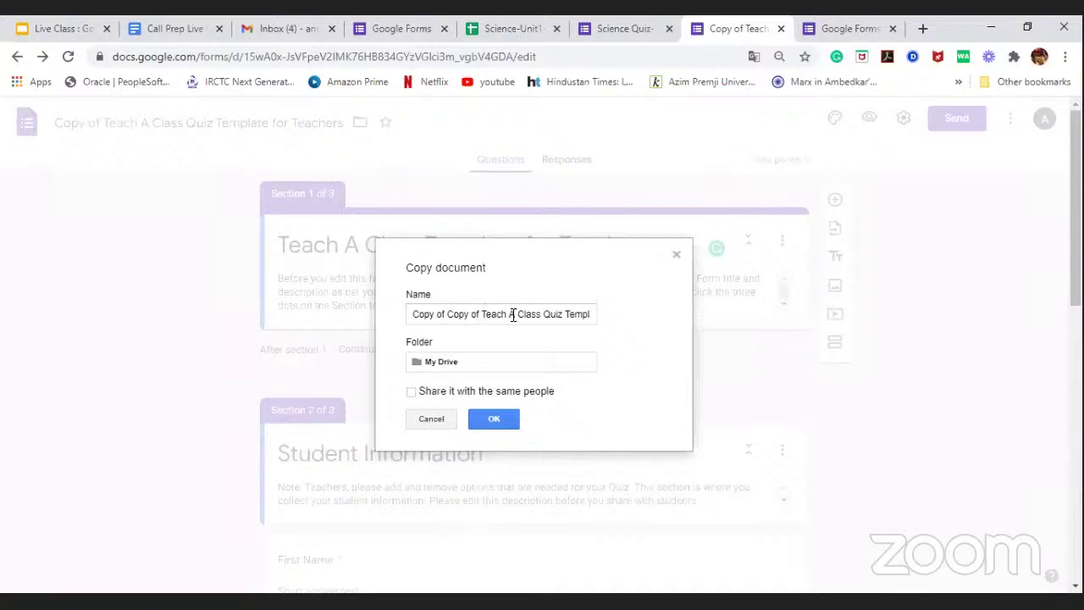
{"action": "left_click", "coordinate": [480, 313]}
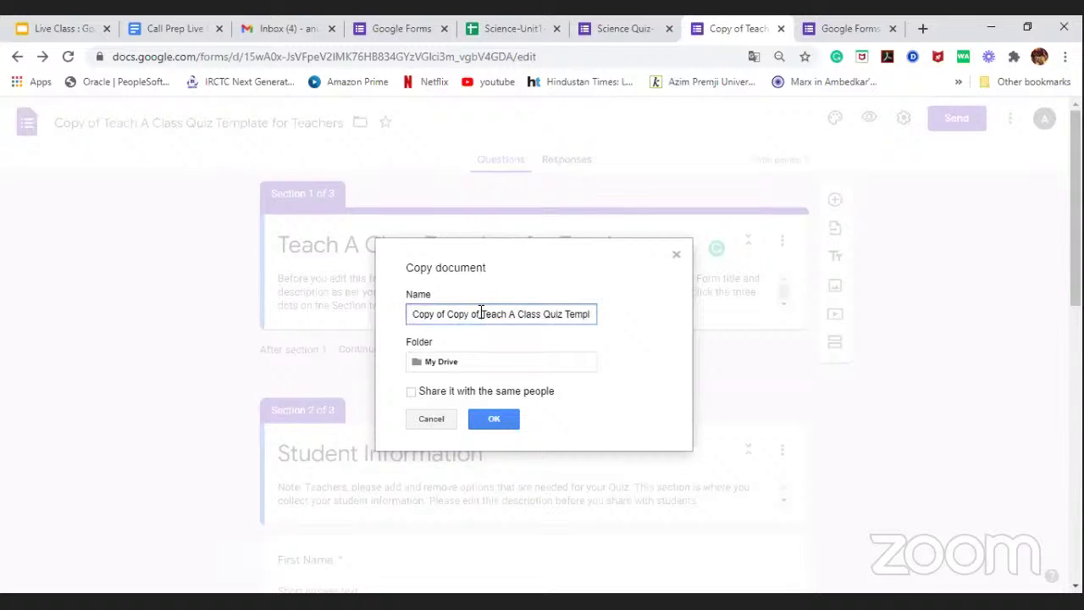
{"action": "key", "text": "BackSpace"}
{"action": "key", "text": "BackSpace"}
{"action": "key", "text": "BackSpace"}
{"action": "key", "text": "BackSpace"}
{"action": "key", "text": "BackSpace"}
{"action": "key", "text": "BackSpace"}
{"action": "key", "text": "BackSpace"}
{"action": "key", "text": "BackSpace"}
{"action": "key", "text": "BackSpace"}
{"action": "key", "text": "BackSpace"}
{"action": "key", "text": "BackSpace"}
{"action": "key", "text": "BackSpace"}
{"action": "key", "text": "BackSpace"}
{"action": "key", "text": "BackSpace"}
{"action": "key", "text": "BackSpace"}
{"action": "key", "text": "BackSpace"}
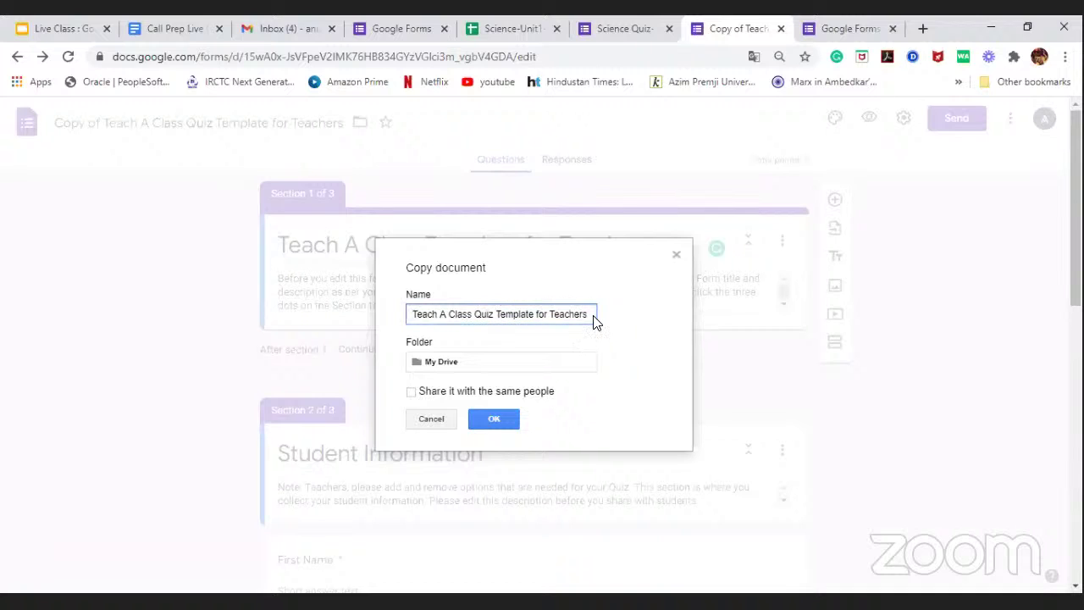
{"action": "type", "text": "_Anuj"}
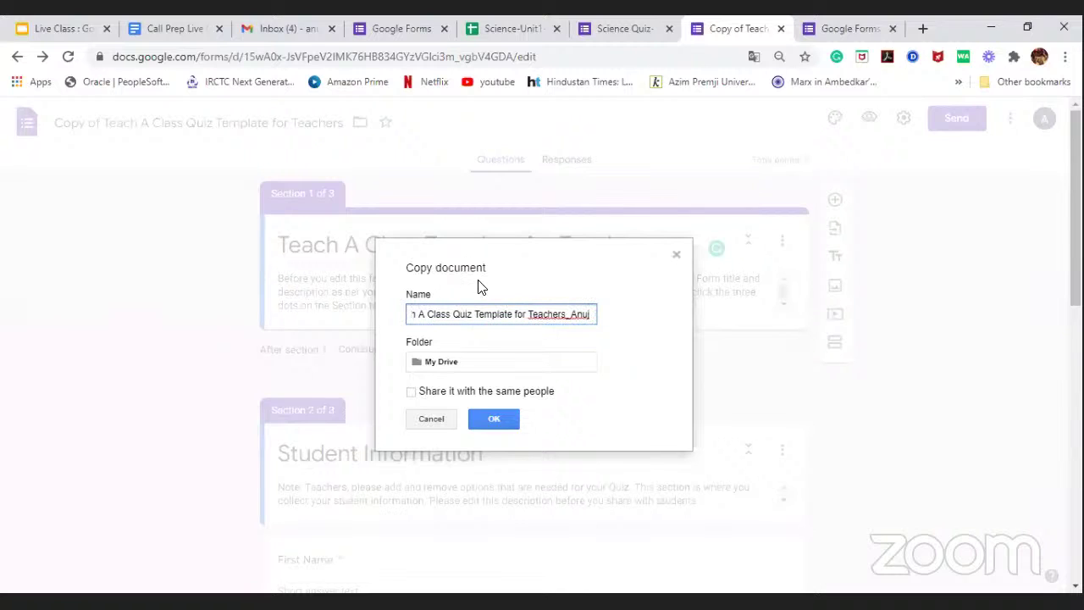
{"action": "left_click", "coordinate": [487, 332]}
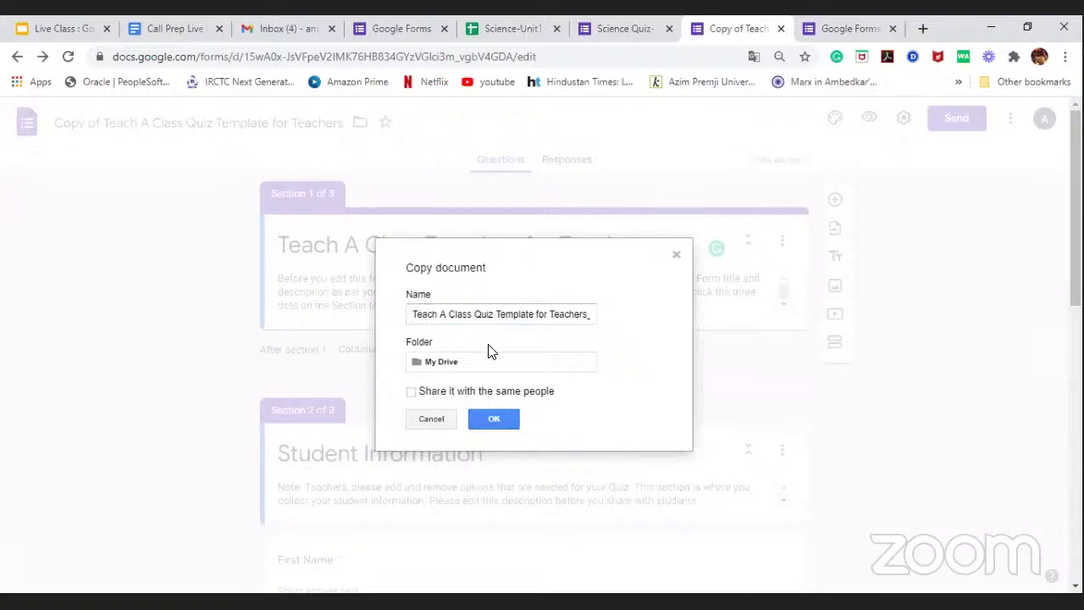
{"action": "left_click", "coordinate": [509, 419]}
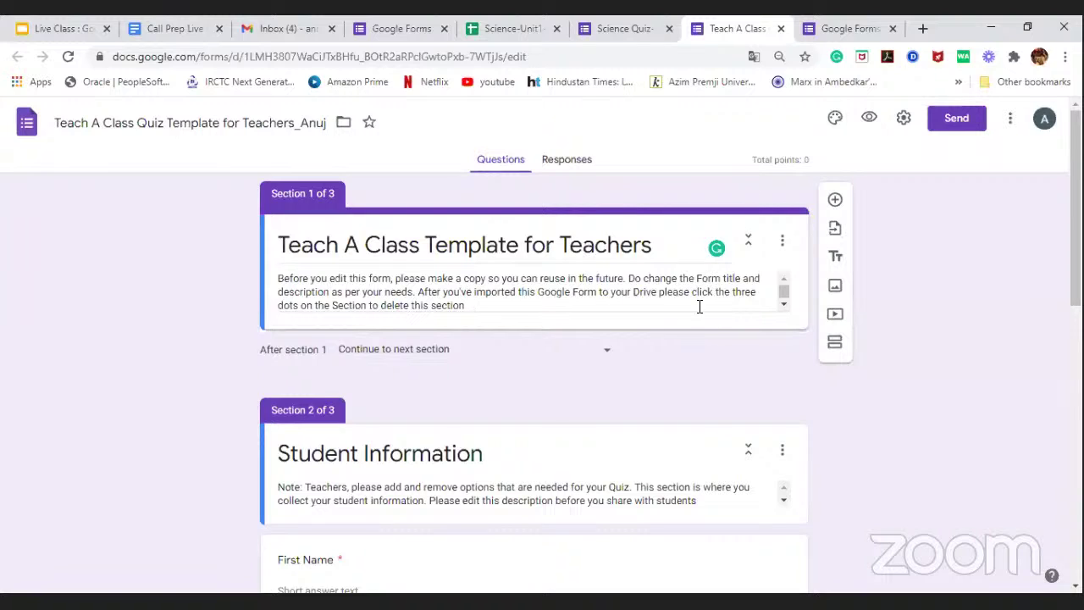
{"action": "left_click", "coordinate": [782, 244]}
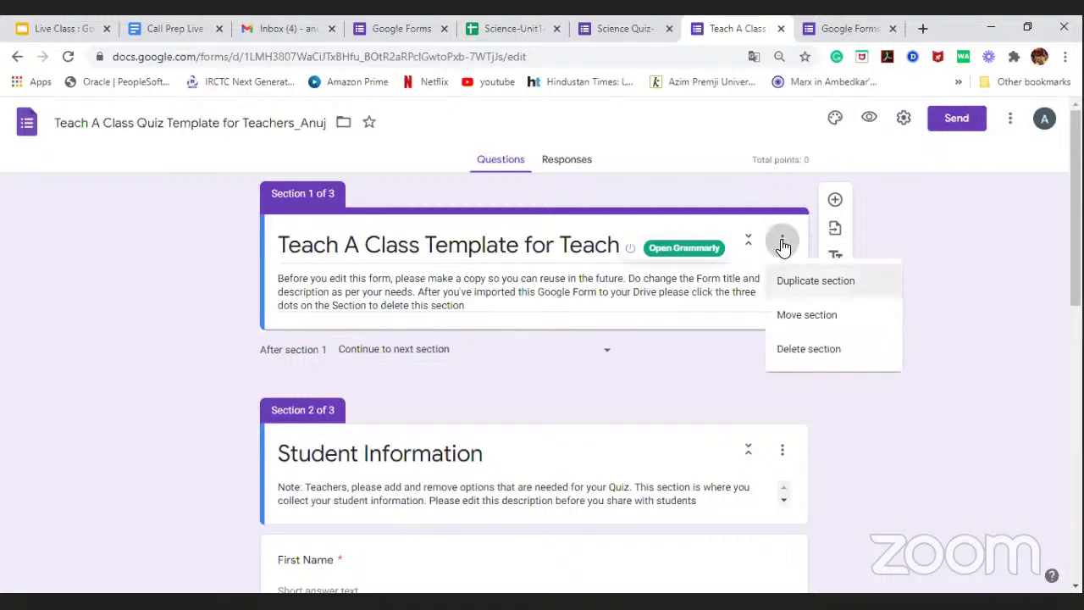
{"action": "left_click", "coordinate": [788, 353]}
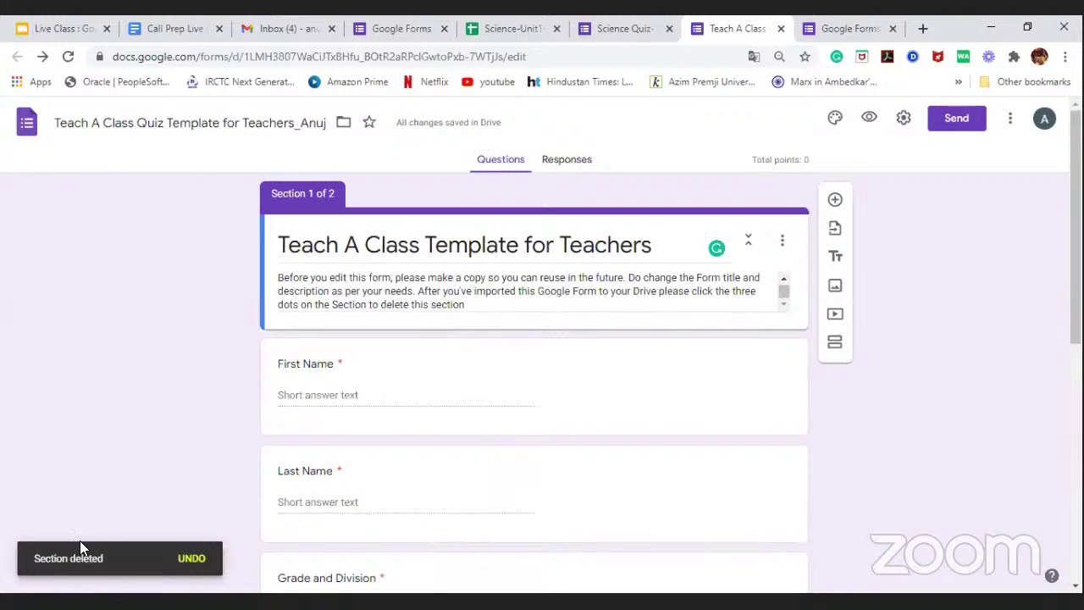
{"action": "left_click", "coordinate": [195, 561]}
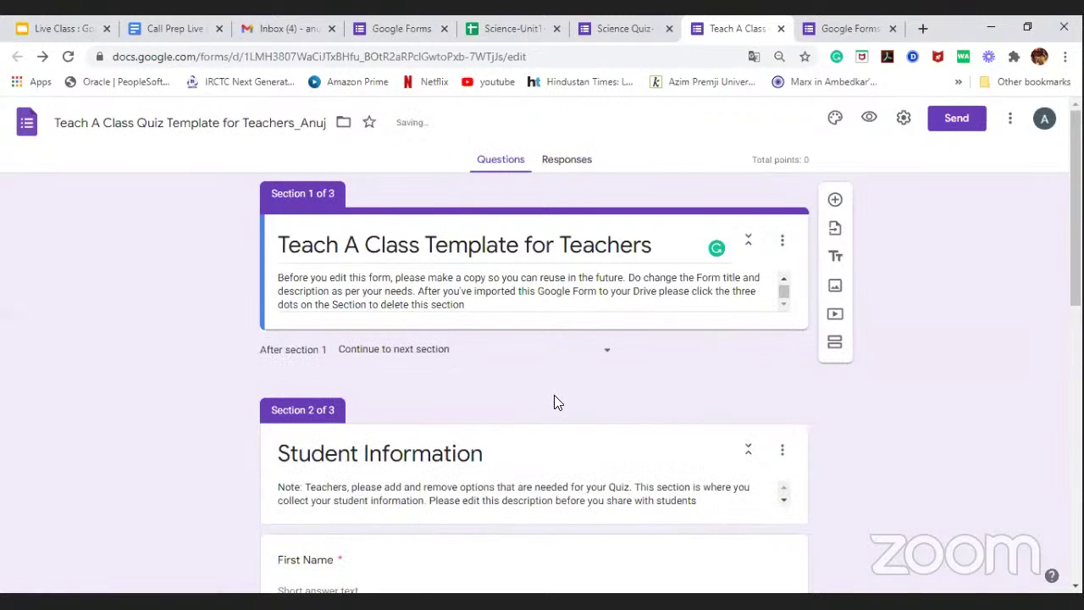
{"action": "scroll", "coordinate": [538, 381], "scroll_direction": "up", "scroll_amount": 3}
{"action": "scroll", "coordinate": [542, 378], "scroll_direction": "down", "scroll_amount": 2}
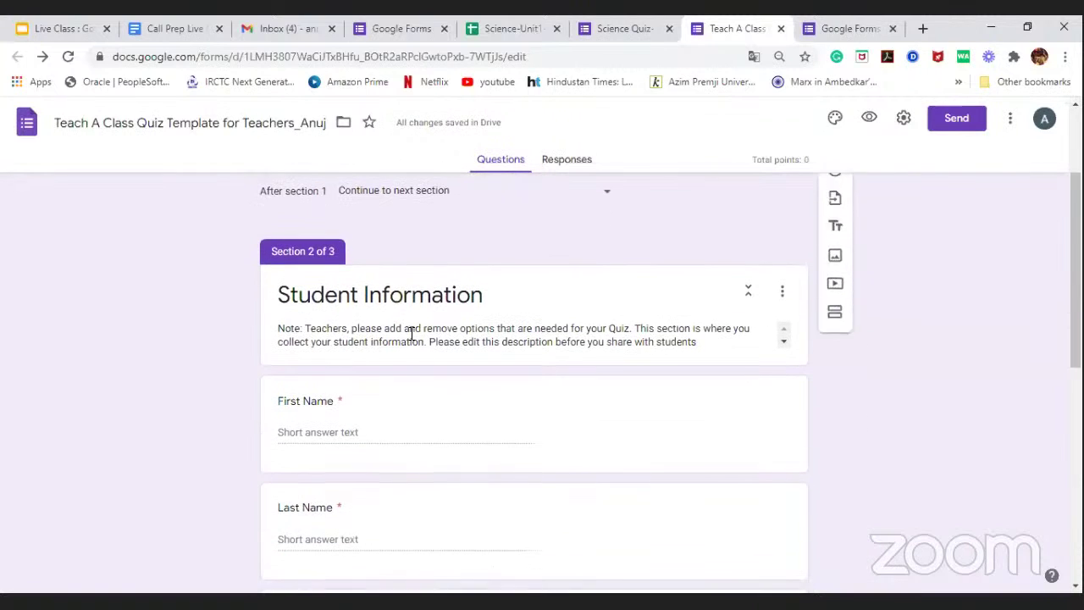
{"action": "scroll", "coordinate": [413, 298], "scroll_direction": "down", "scroll_amount": 1}
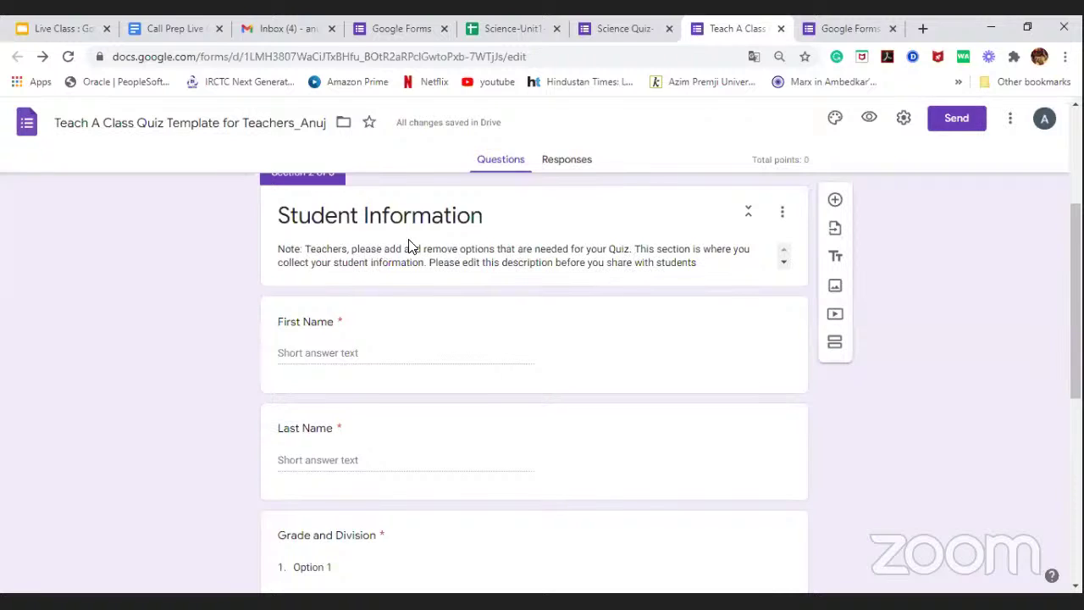
{"action": "scroll", "coordinate": [567, 313], "scroll_direction": "down", "scroll_amount": 4}
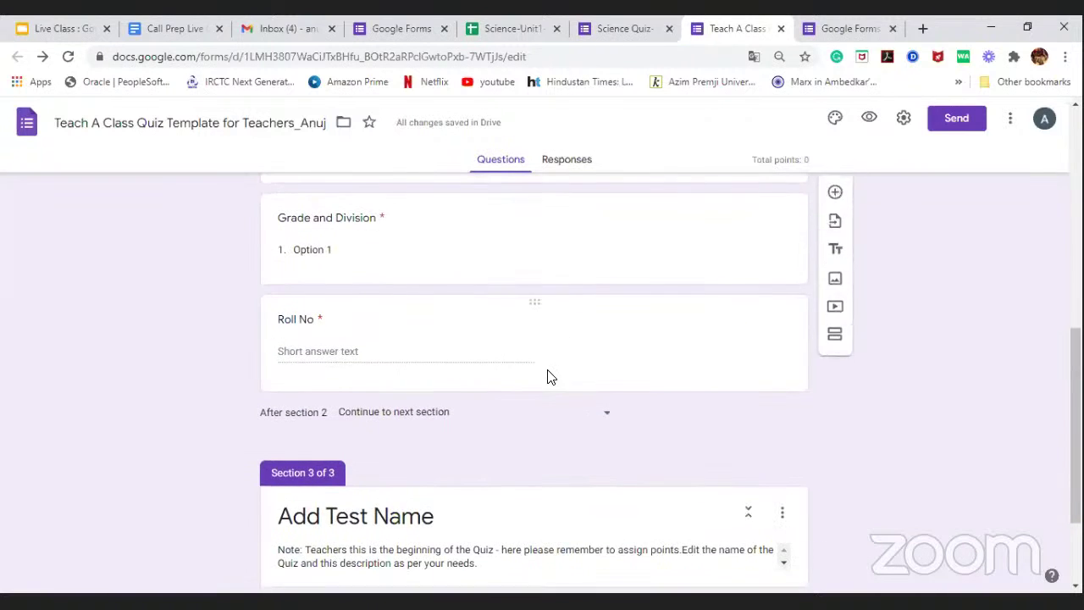
{"action": "scroll", "coordinate": [549, 372], "scroll_direction": "up", "scroll_amount": 2}
{"action": "scroll", "coordinate": [549, 373], "scroll_direction": "up", "scroll_amount": 2}
{"action": "scroll", "coordinate": [547, 370], "scroll_direction": "down", "scroll_amount": 2}
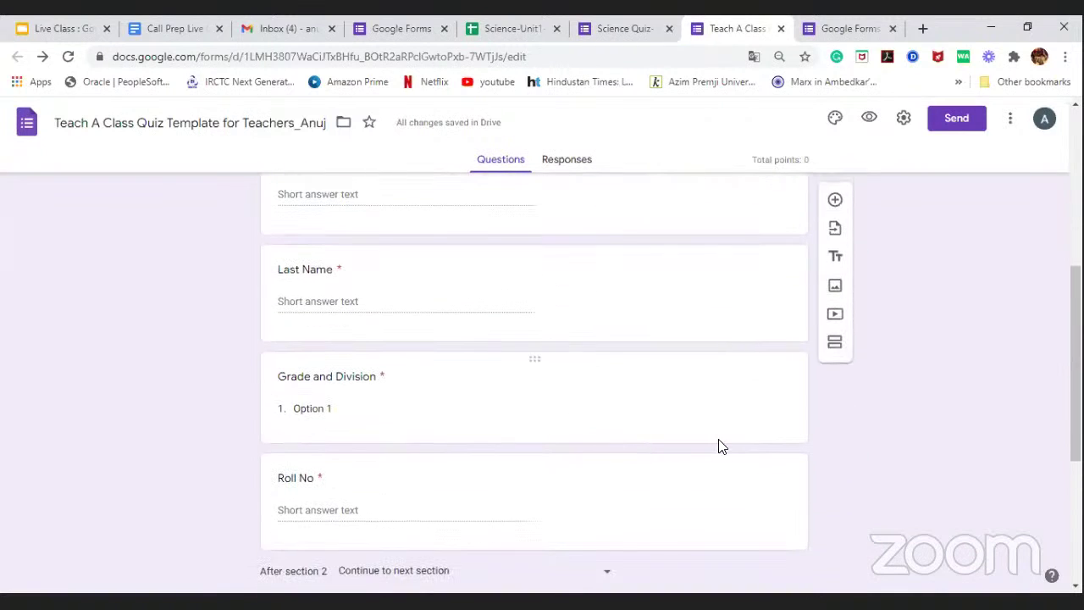
{"action": "left_click", "coordinate": [763, 480]}
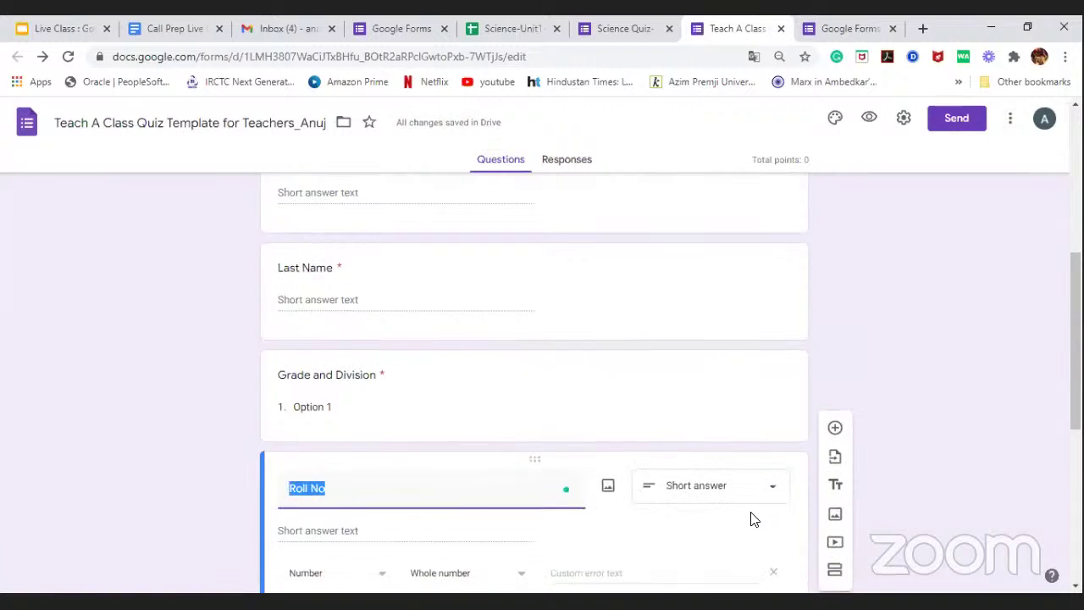
{"action": "scroll", "coordinate": [750, 516], "scroll_direction": "down", "scroll_amount": 2}
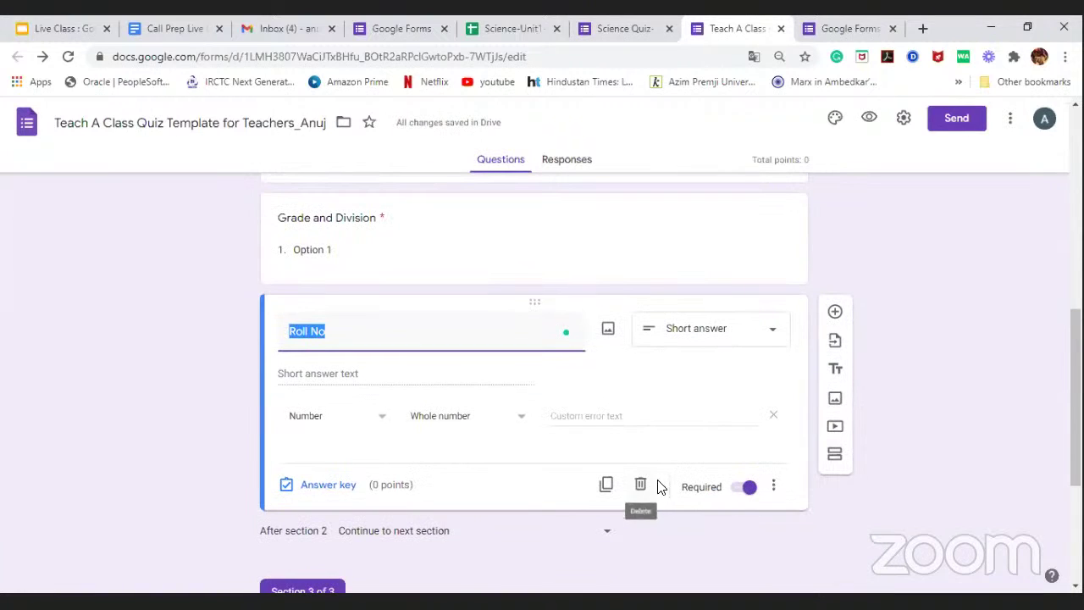
{"action": "scroll", "coordinate": [961, 344], "scroll_direction": "up", "scroll_amount": 1}
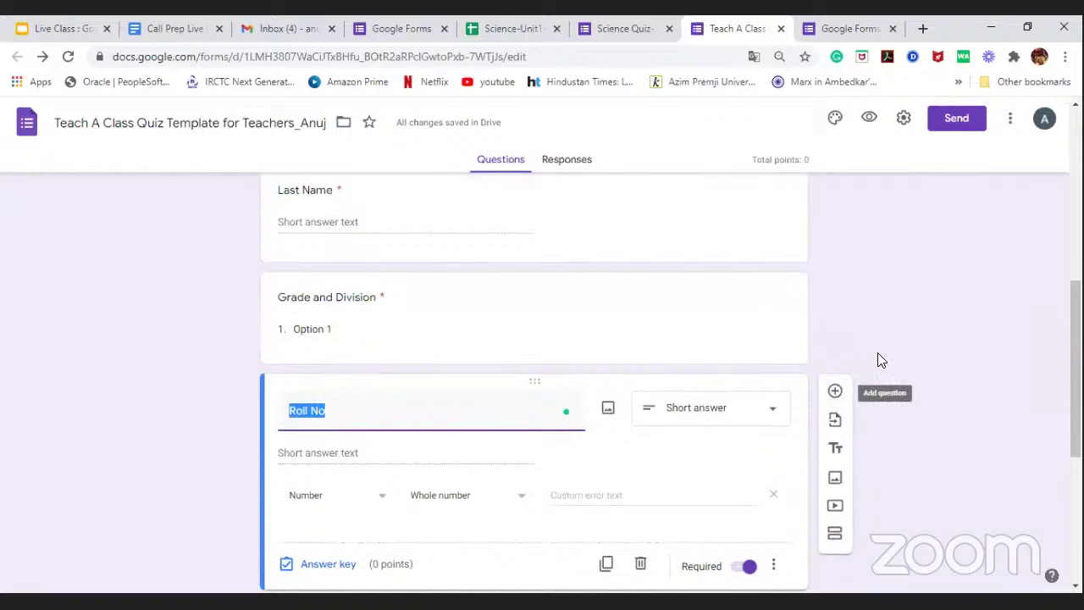
{"action": "scroll", "coordinate": [878, 353], "scroll_direction": "up", "scroll_amount": 3}
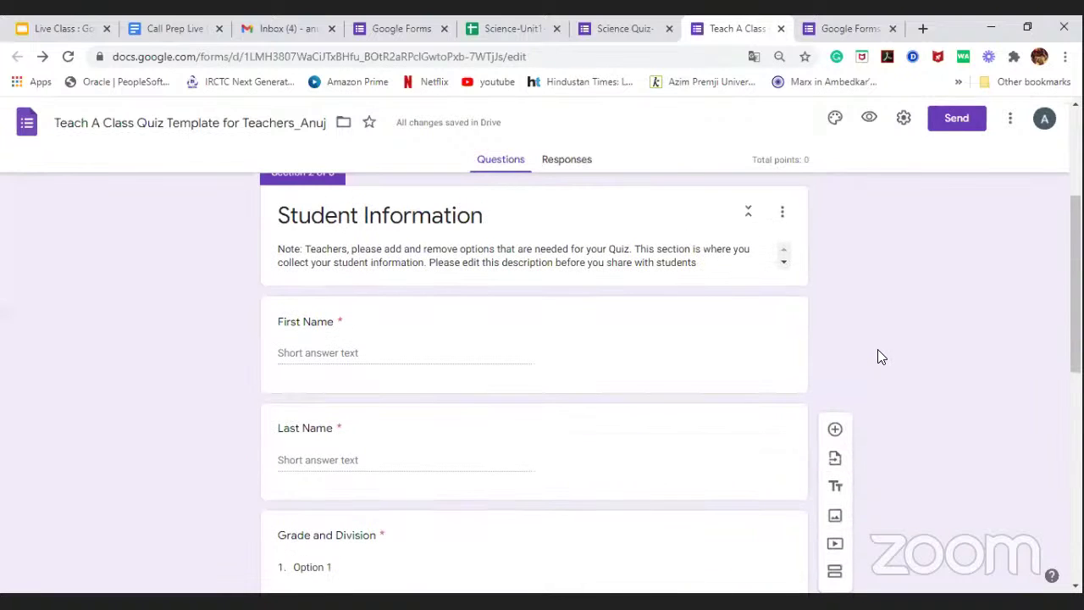
{"action": "scroll", "coordinate": [878, 349], "scroll_direction": "down", "scroll_amount": 3}
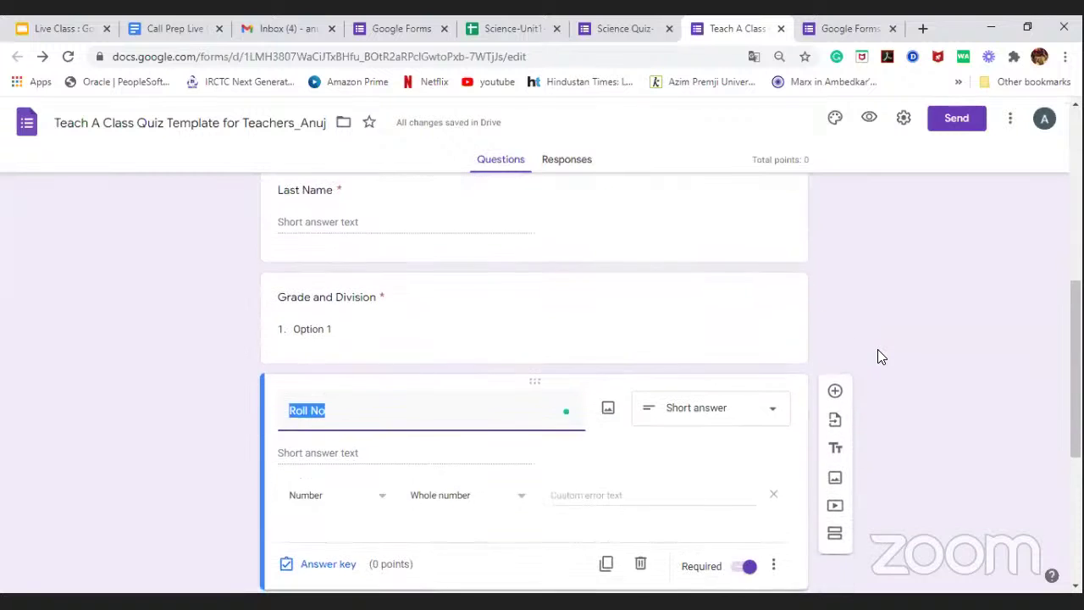
{"action": "scroll", "coordinate": [878, 356], "scroll_direction": "down", "scroll_amount": 3}
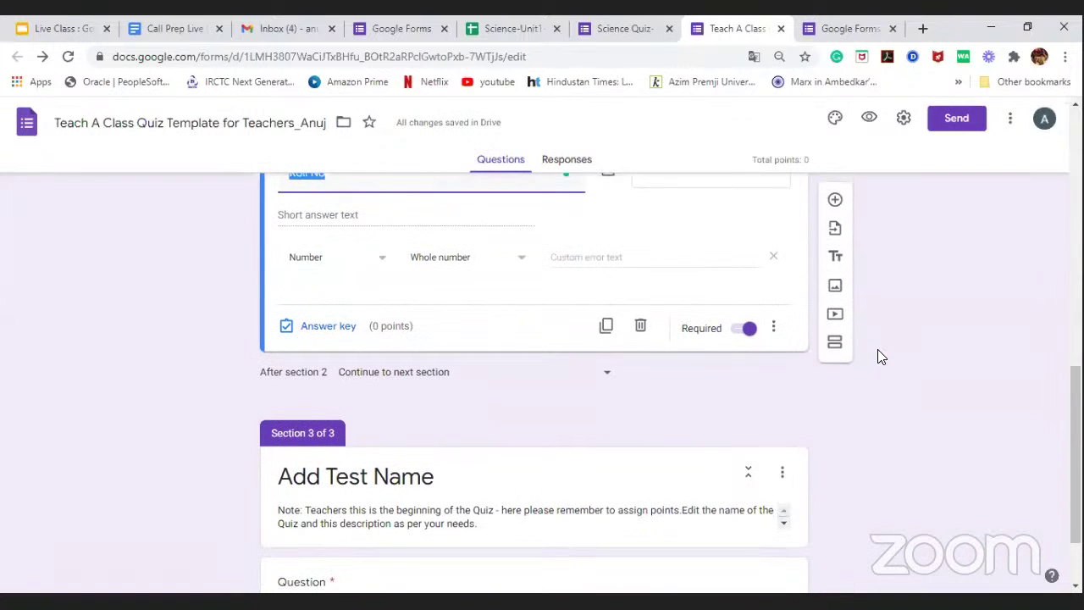
{"action": "scroll", "coordinate": [877, 349], "scroll_direction": "down", "scroll_amount": 2}
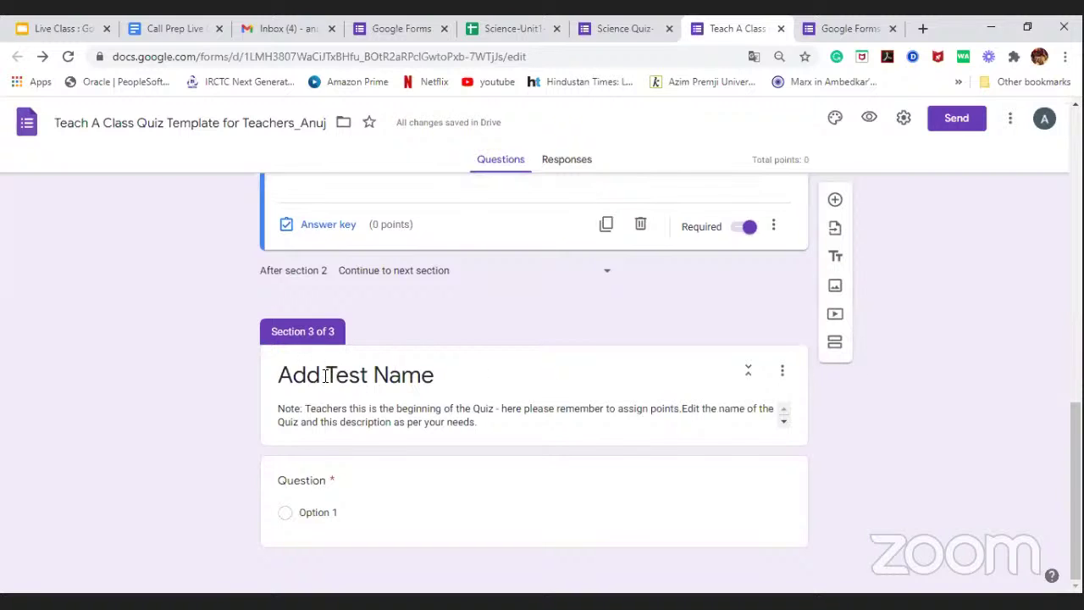
{"action": "triple_click", "coordinate": [439, 377]}
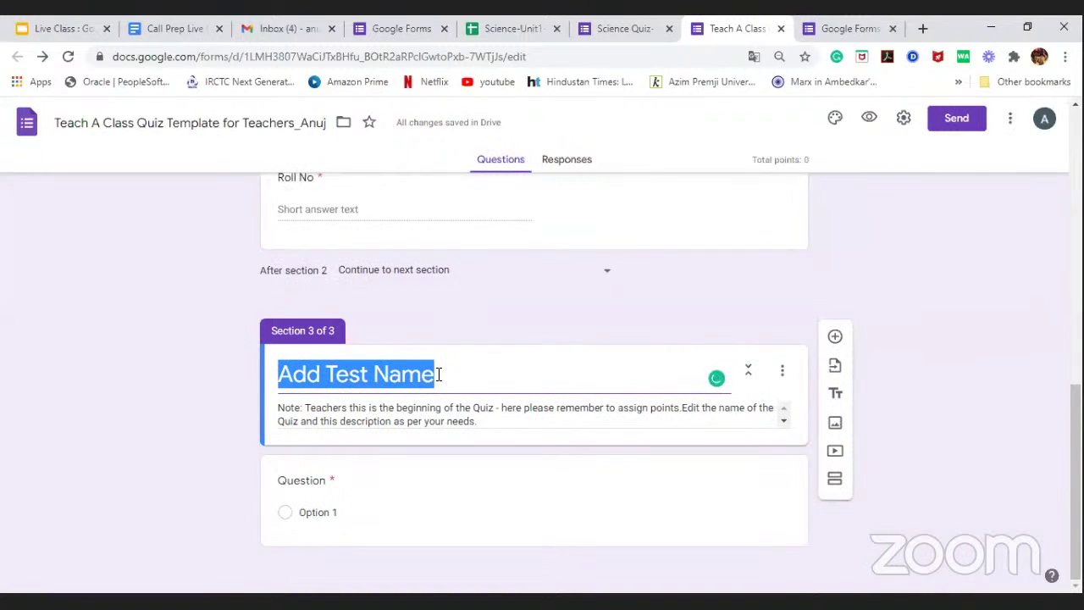
{"action": "key", "text": "BackSpace"}
{"action": "type", "text": "S"}
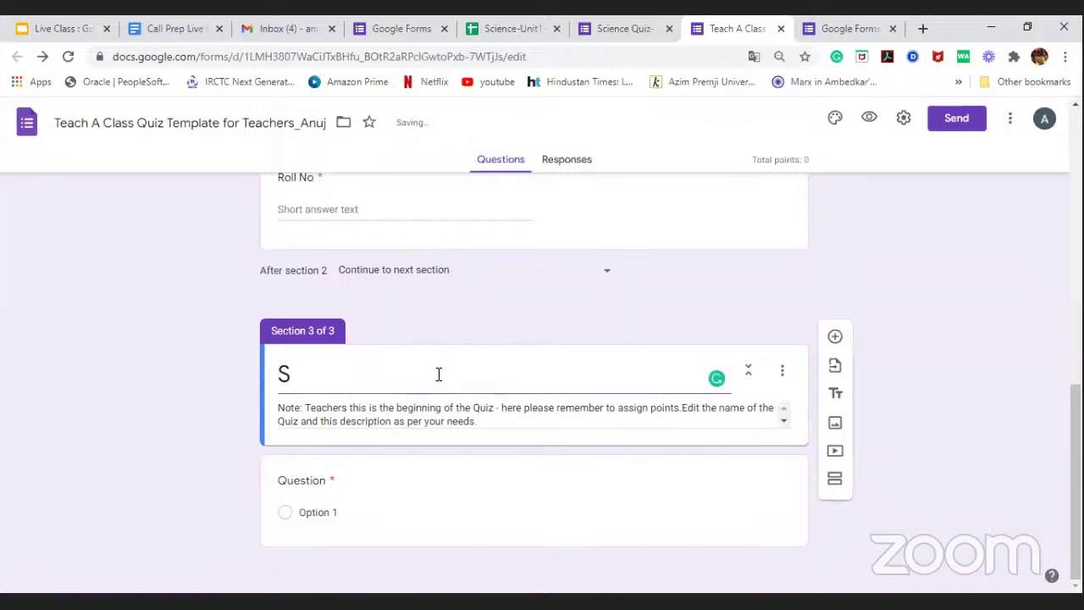
{"action": "type", "text": "cience "}
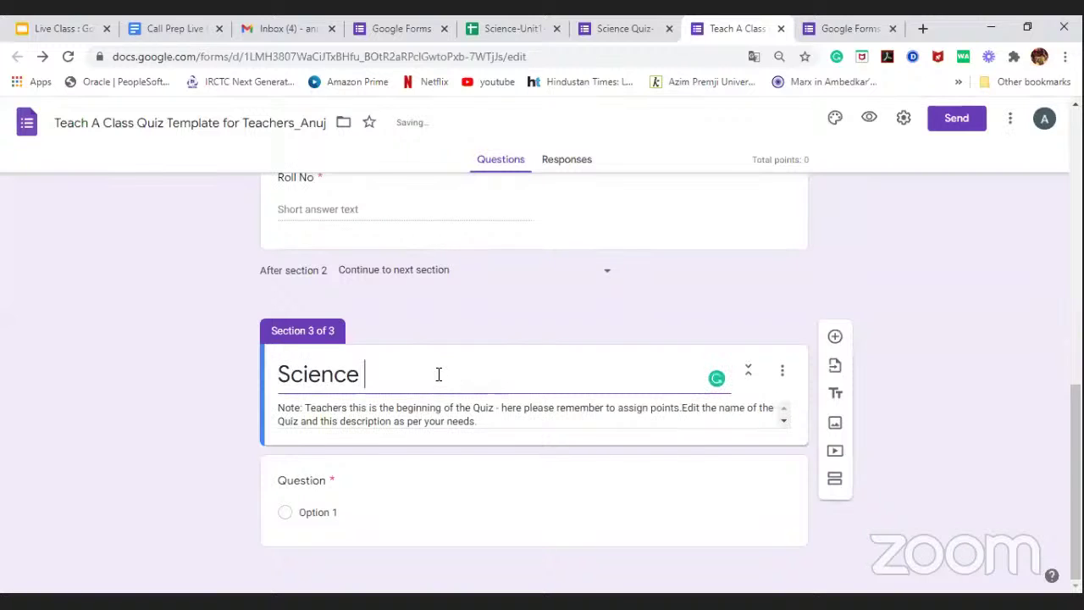
{"action": "type", "text": "Quiz-Unit"}
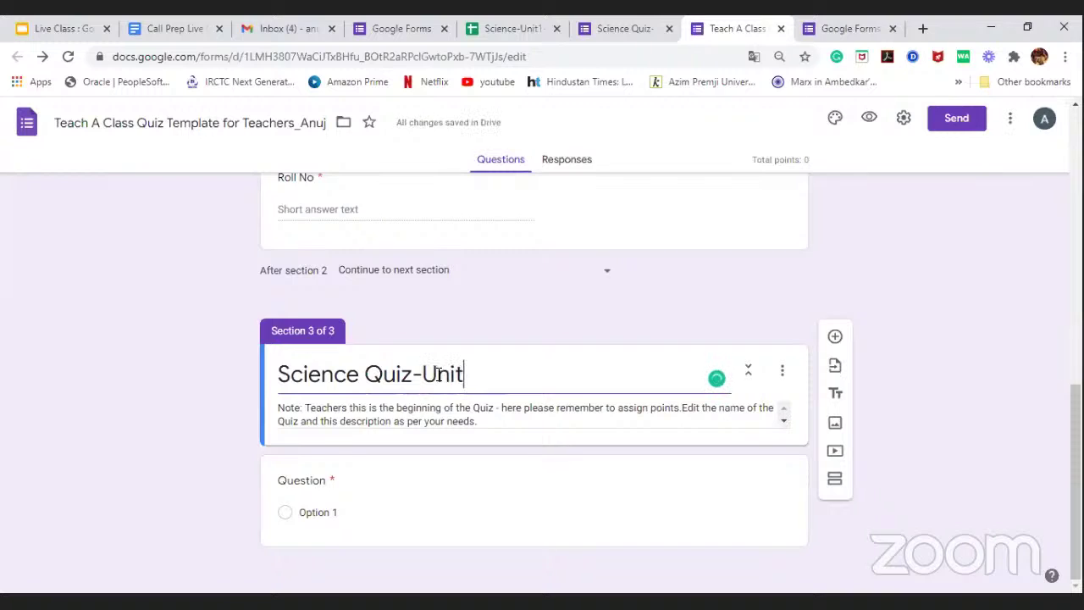
{"action": "type", "text": "1-S"}
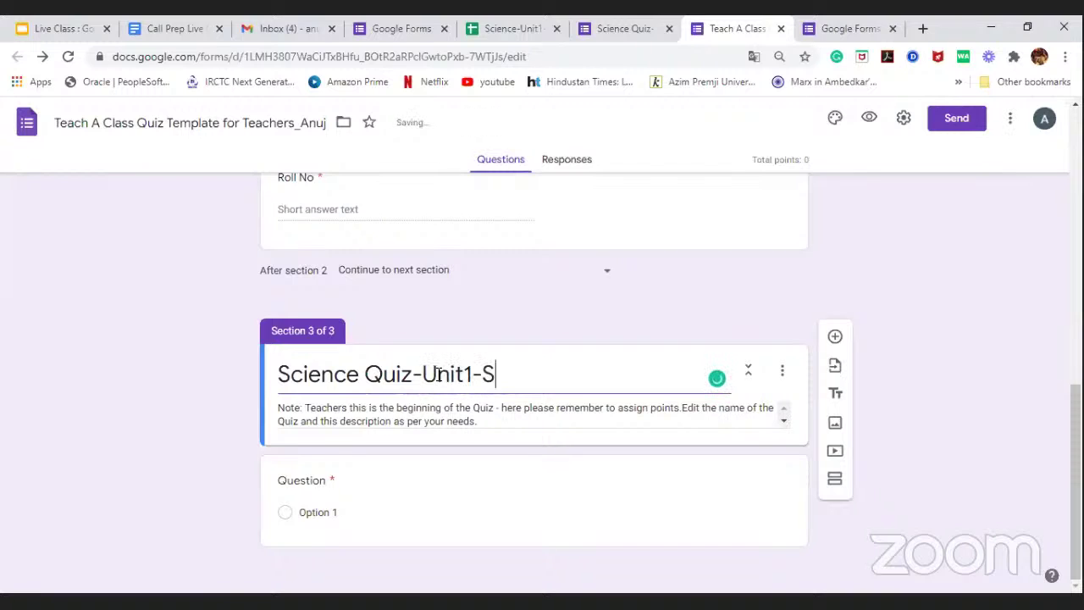
{"action": "type", "text": "ection3B"}
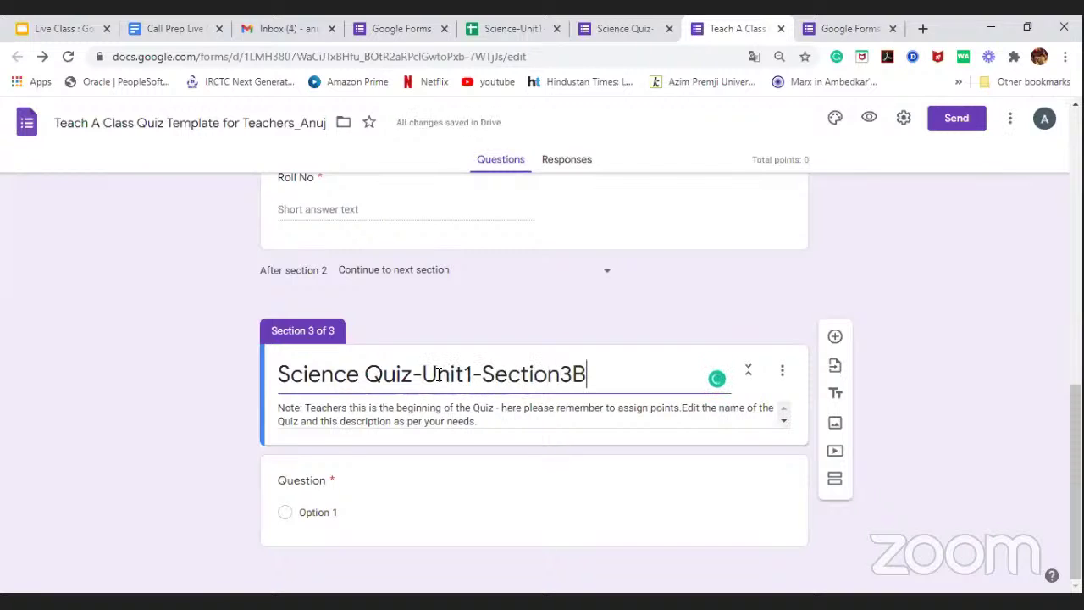
{"action": "triple_click", "coordinate": [487, 414]}
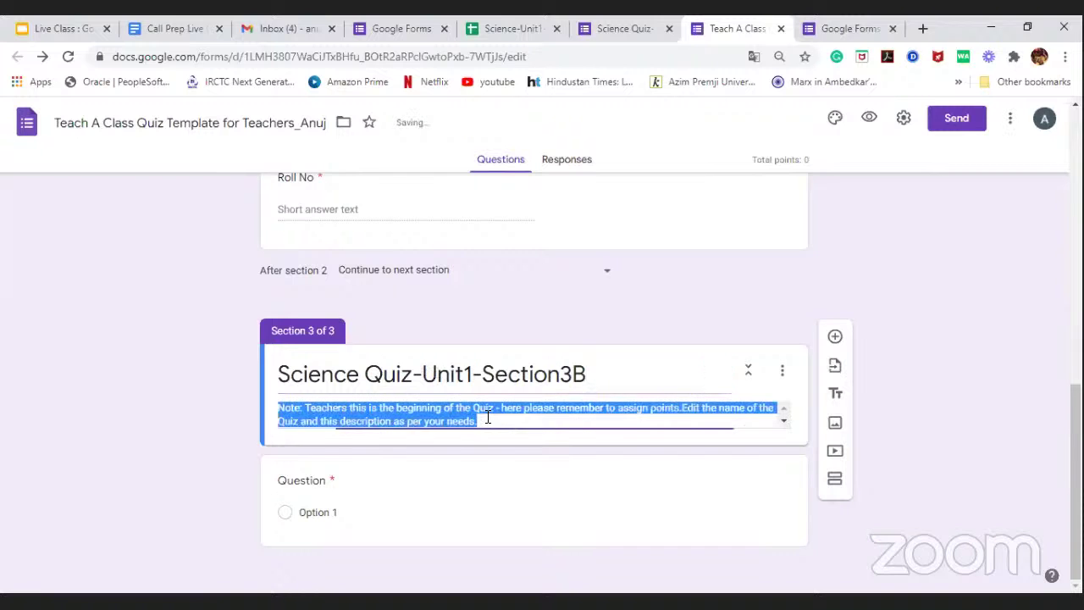
{"action": "left_click", "coordinate": [546, 483]}
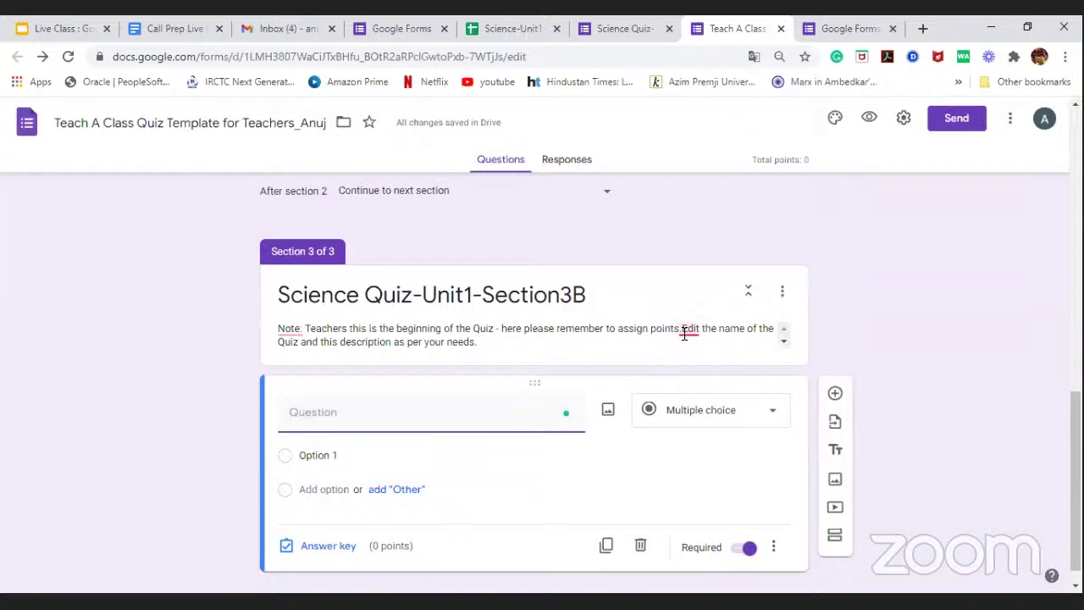
{"action": "left_click", "coordinate": [689, 333]}
{"action": "key", "text": "ctrl+a"}
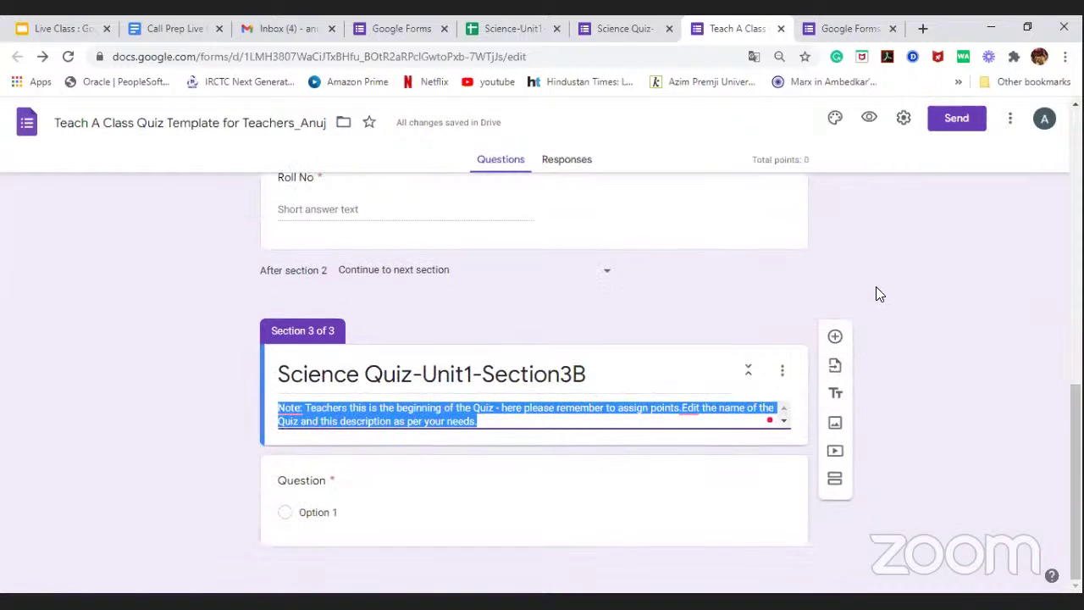
{"action": "scroll", "coordinate": [876, 291], "scroll_direction": "up", "scroll_amount": 5}
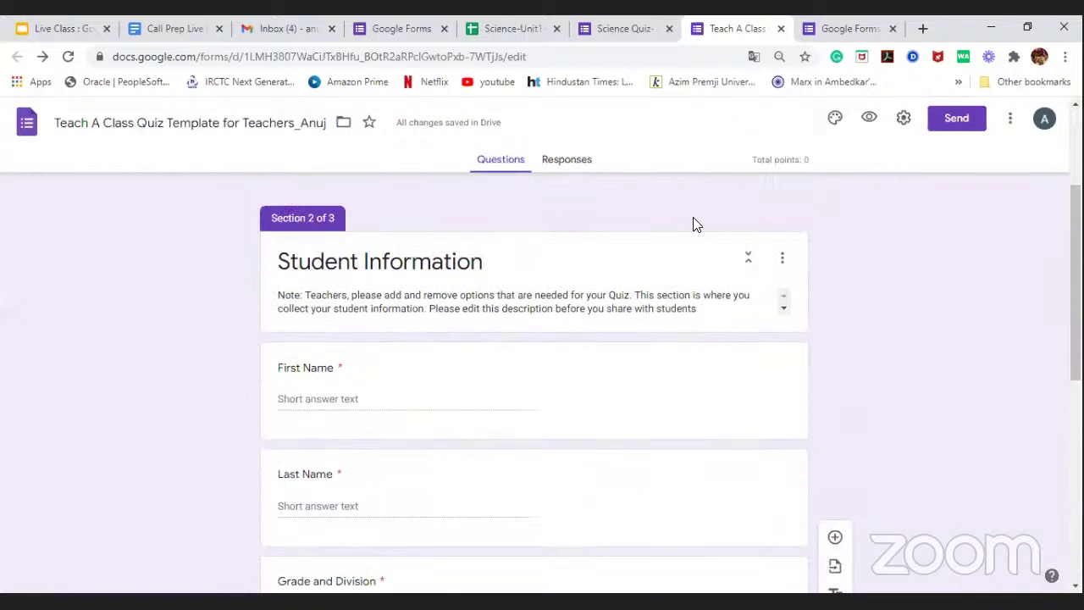
{"action": "scroll", "coordinate": [695, 223], "scroll_direction": "up", "scroll_amount": 3}
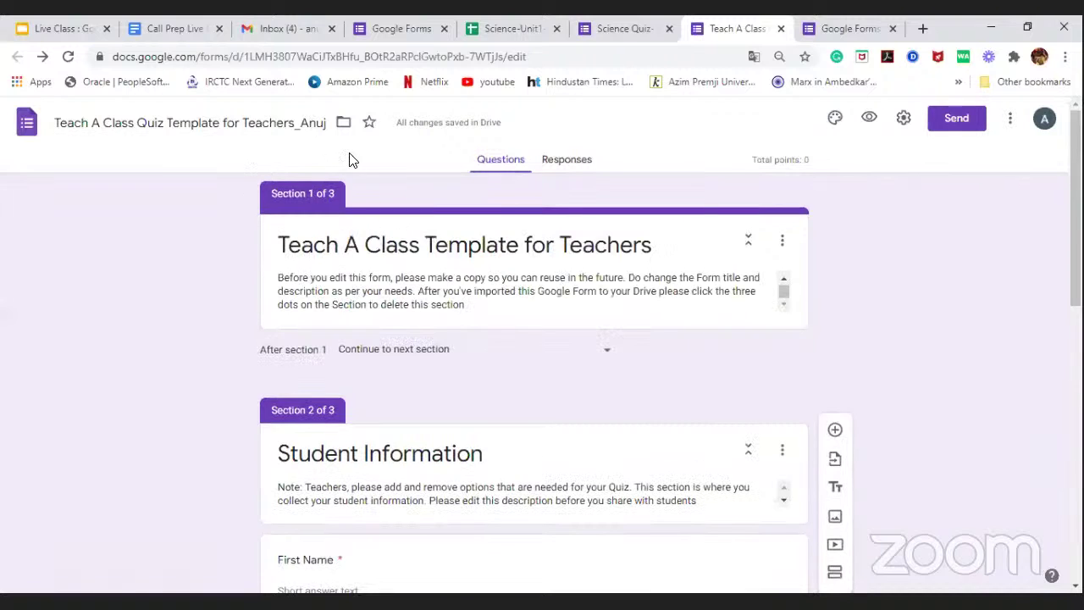
Step: Dismiss the More menu and close the Teach A Class and Beginner Certification tabs
{"action": "left_click", "coordinate": [1008, 120]}
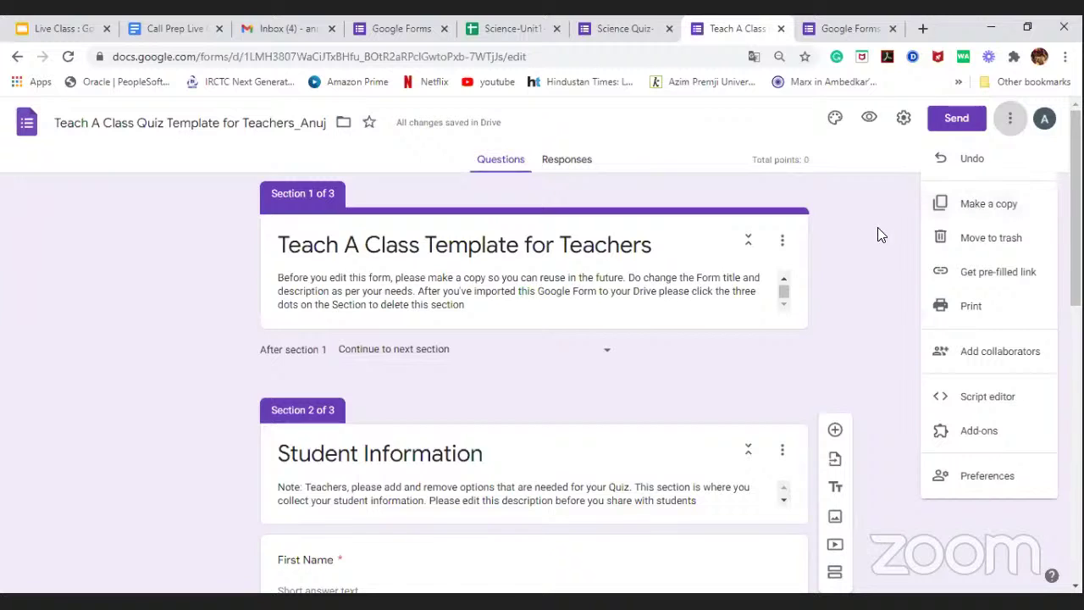
{"action": "left_click", "coordinate": [782, 30]}
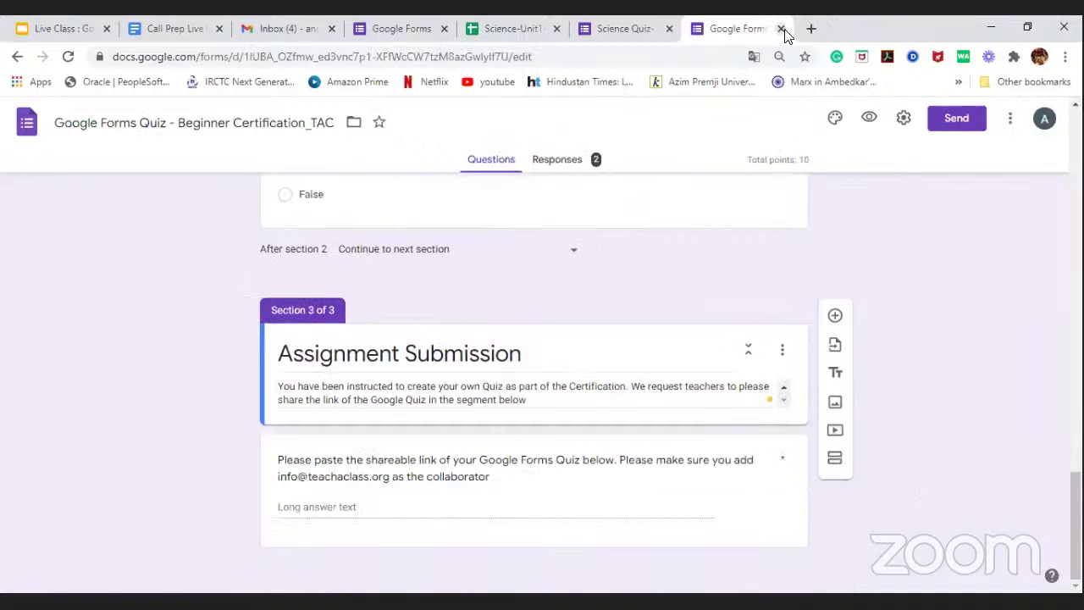
{"action": "left_click", "coordinate": [782, 31]}
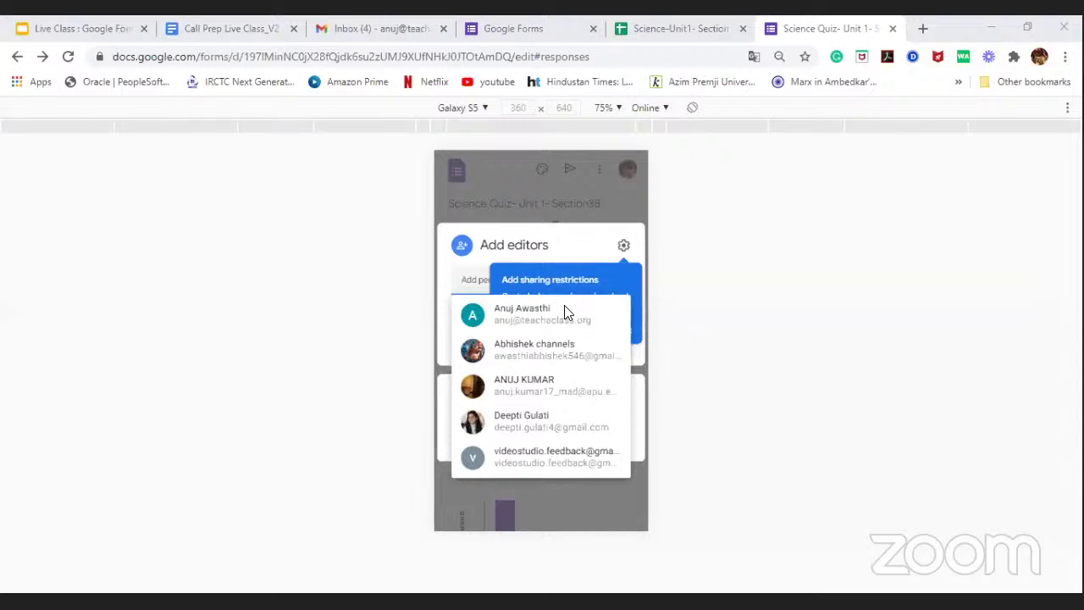
Step: Select the Schedule for Classes table in Call Prep Live Class_V2, then go back to Google Forms home
{"action": "left_click", "coordinate": [233, 34]}
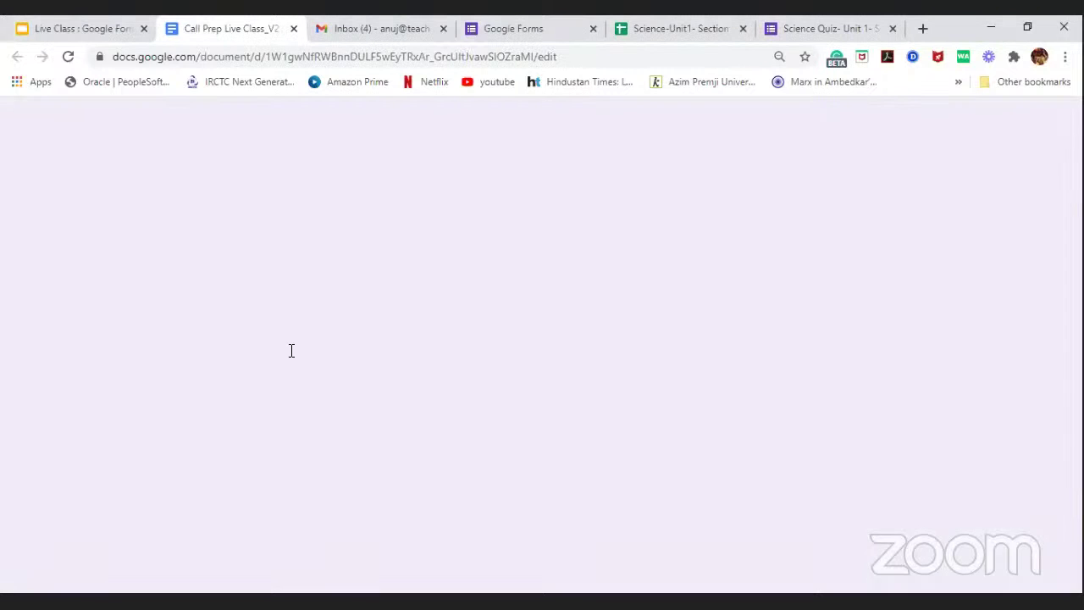
{"action": "scroll", "coordinate": [305, 354], "scroll_direction": "down", "scroll_amount": 5}
{"action": "scroll", "coordinate": [312, 355], "scroll_direction": "down", "scroll_amount": 10}
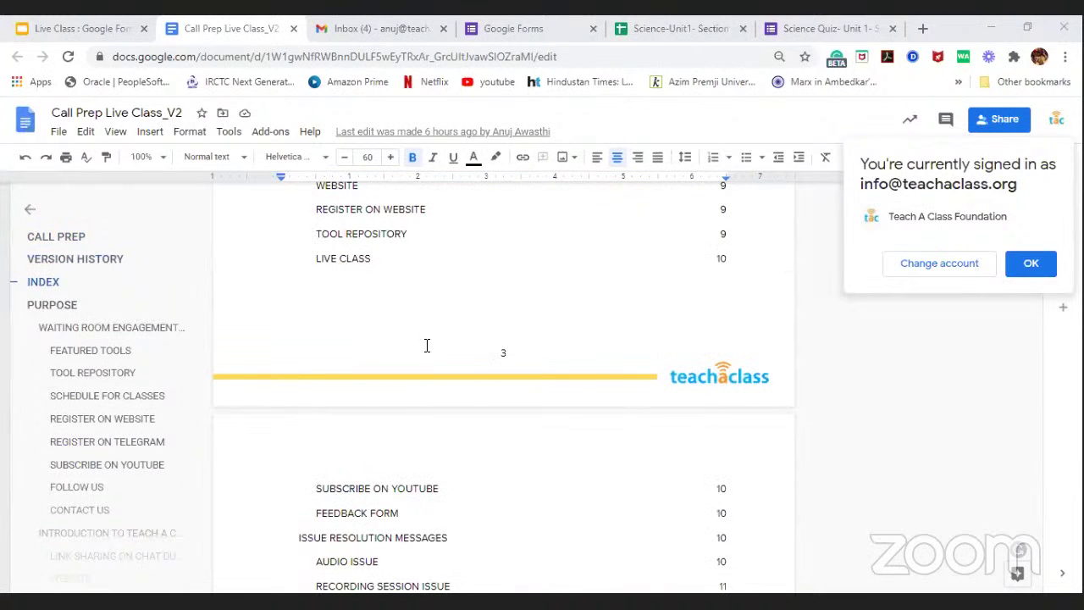
{"action": "scroll", "coordinate": [427, 344], "scroll_direction": "down", "scroll_amount": 10}
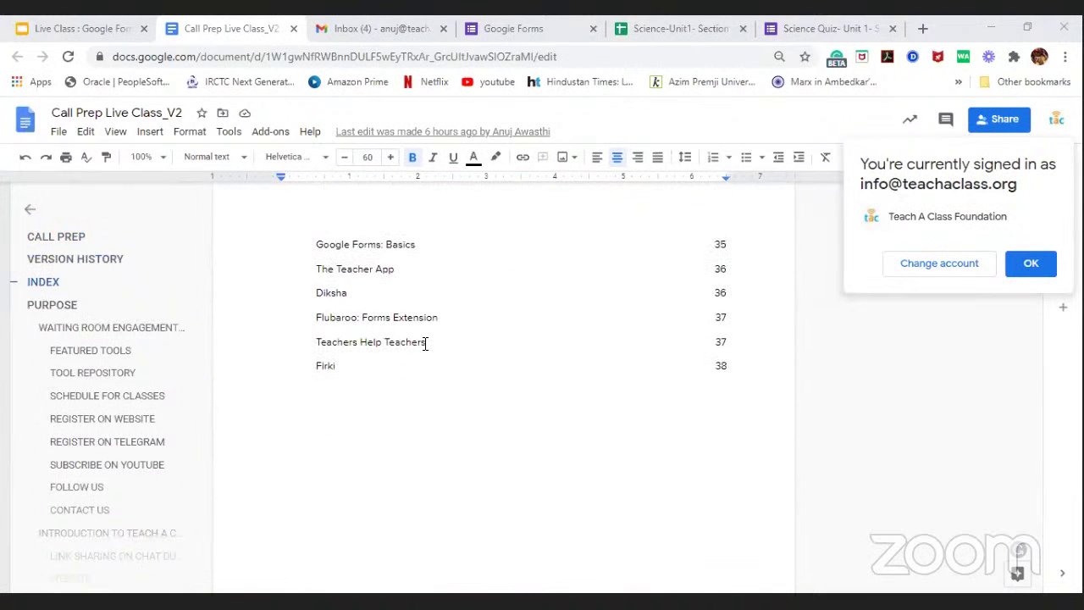
{"action": "scroll", "coordinate": [426, 343], "scroll_direction": "down", "scroll_amount": 10}
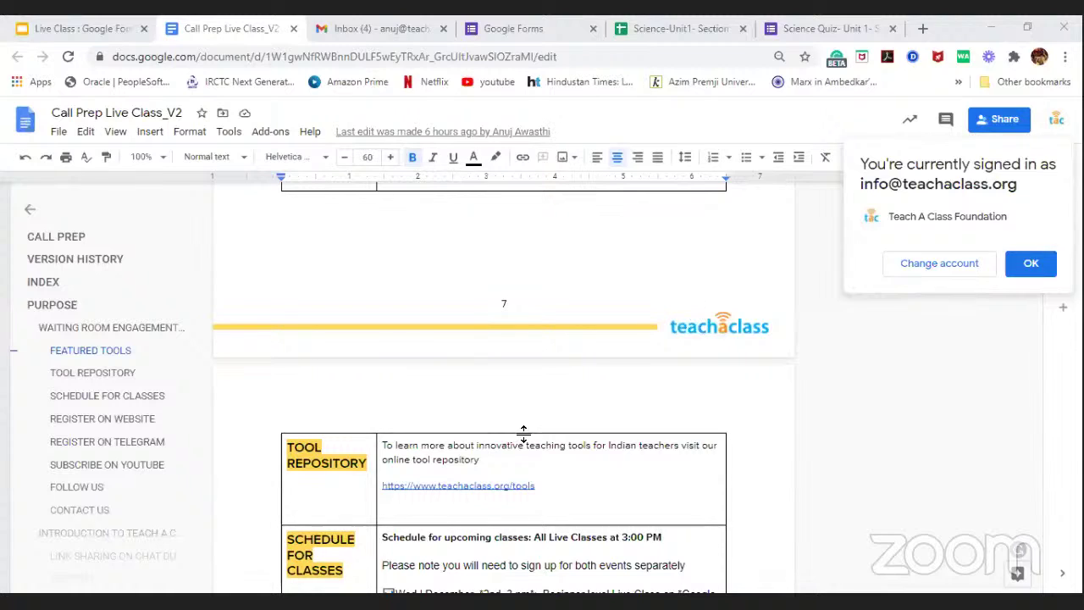
{"action": "scroll", "coordinate": [455, 339], "scroll_direction": "down", "scroll_amount": 4}
{"action": "scroll", "coordinate": [455, 339], "scroll_direction": "down", "scroll_amount": 1}
{"action": "scroll", "coordinate": [416, 222], "scroll_direction": "up", "scroll_amount": 2}
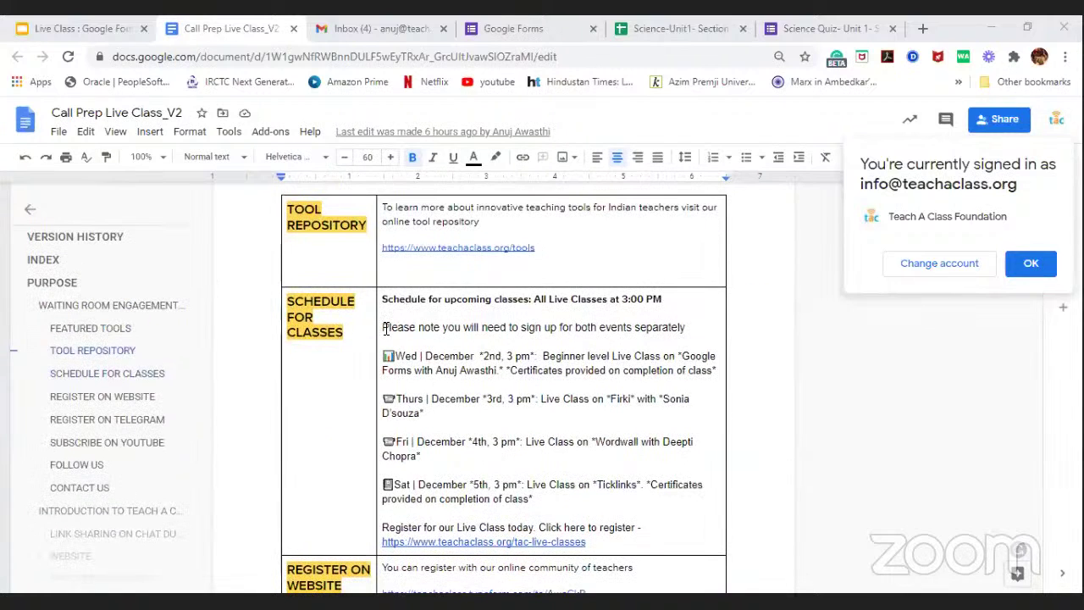
{"action": "left_click_drag", "start_coordinate": [385, 329], "coordinate": [605, 479]}
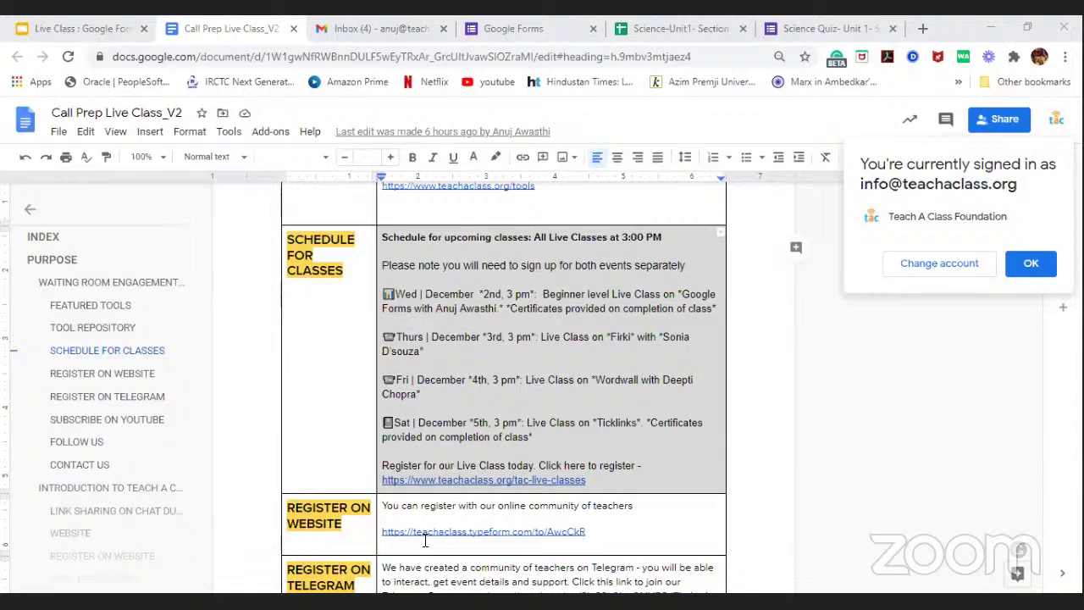
{"action": "left_click", "coordinate": [496, 26]}
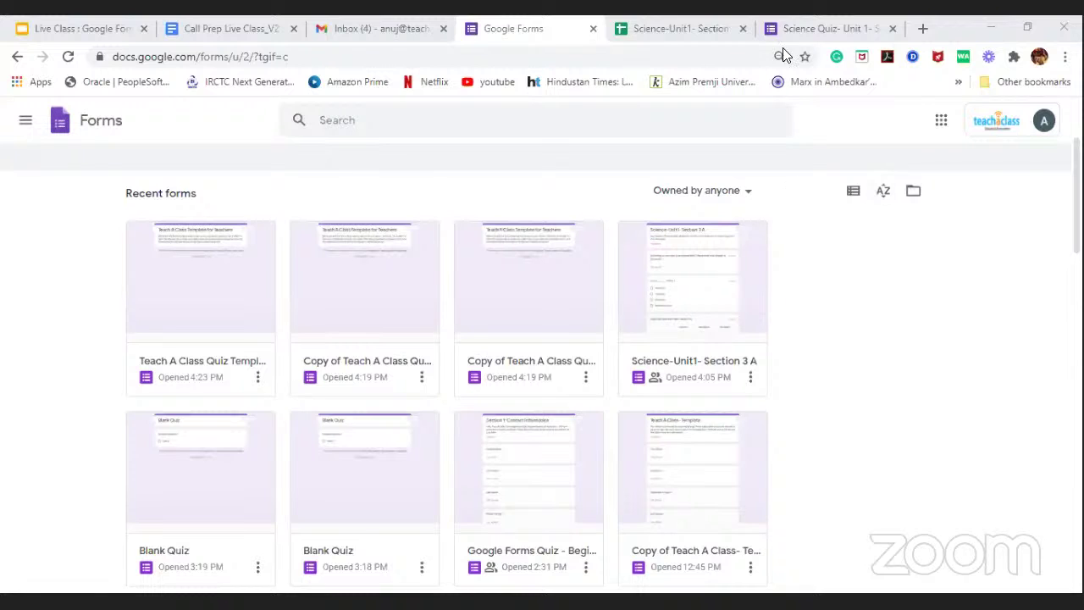
Step: Switch between the Science Quiz Unit 1 form and the Google Forms home tabs
{"action": "left_click", "coordinate": [800, 28]}
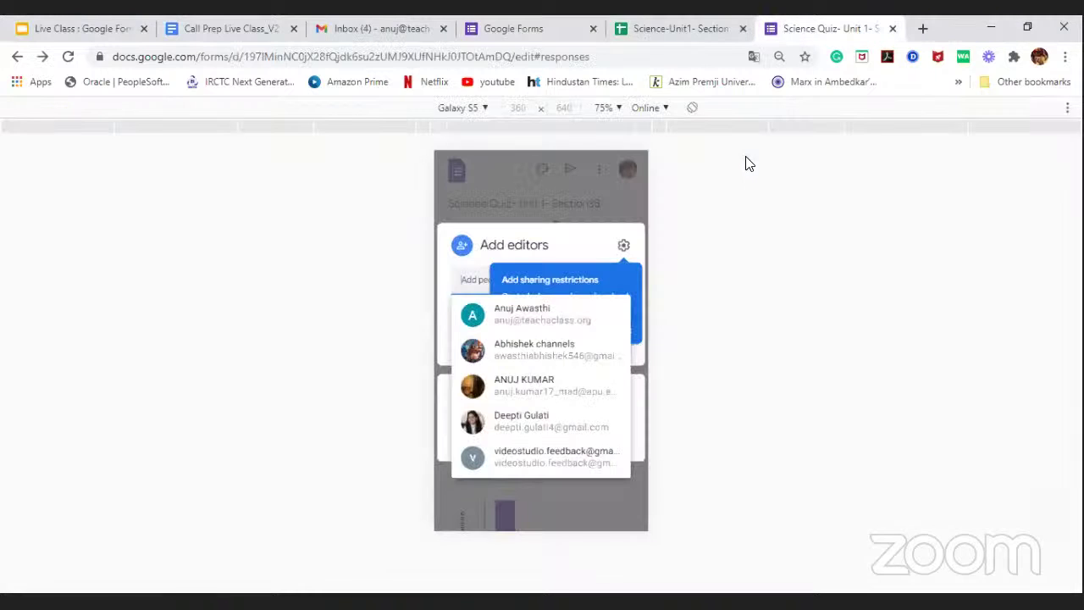
{"action": "left_click", "coordinate": [647, 30]}
{"action": "left_click", "coordinate": [527, 29]}
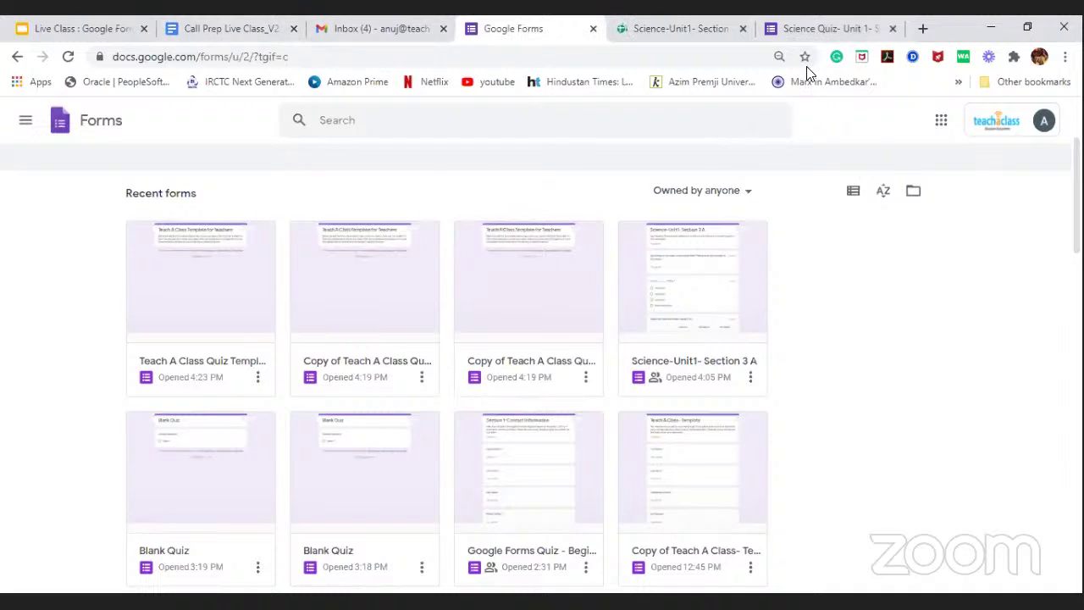
{"action": "left_click", "coordinate": [826, 30]}
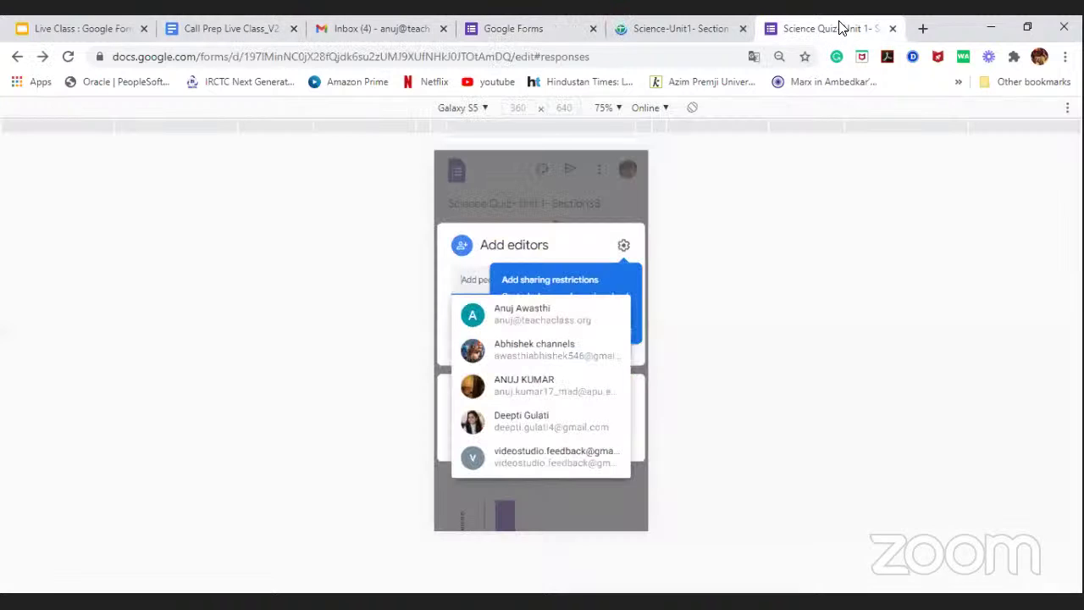
Step: In a new tab, replace a wrongly pasted link with the template's /copy link and load it
{"action": "left_click", "coordinate": [923, 28]}
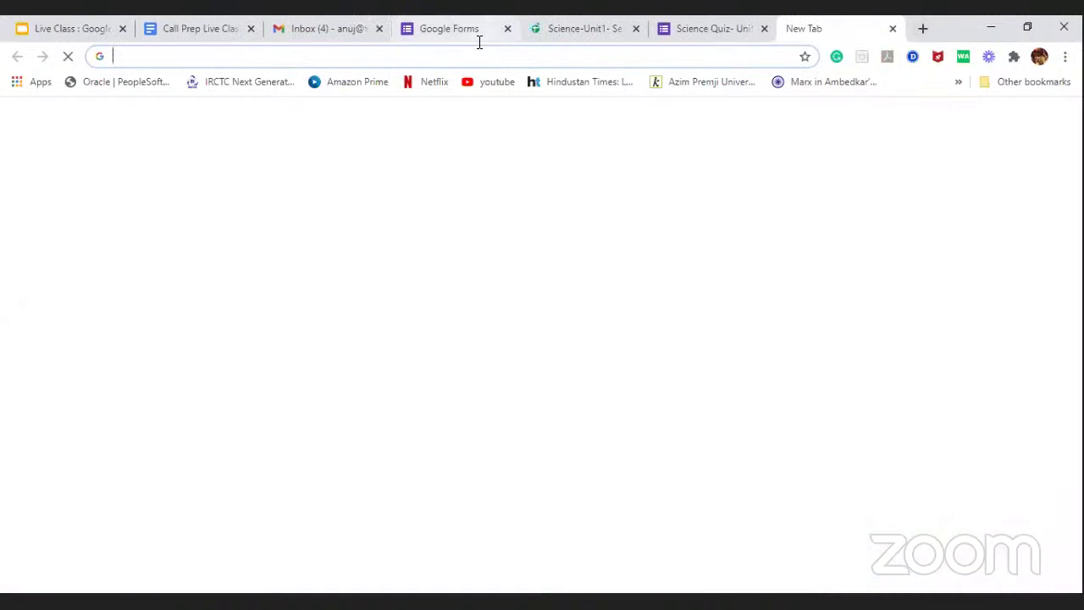
{"action": "left_click", "coordinate": [480, 57]}
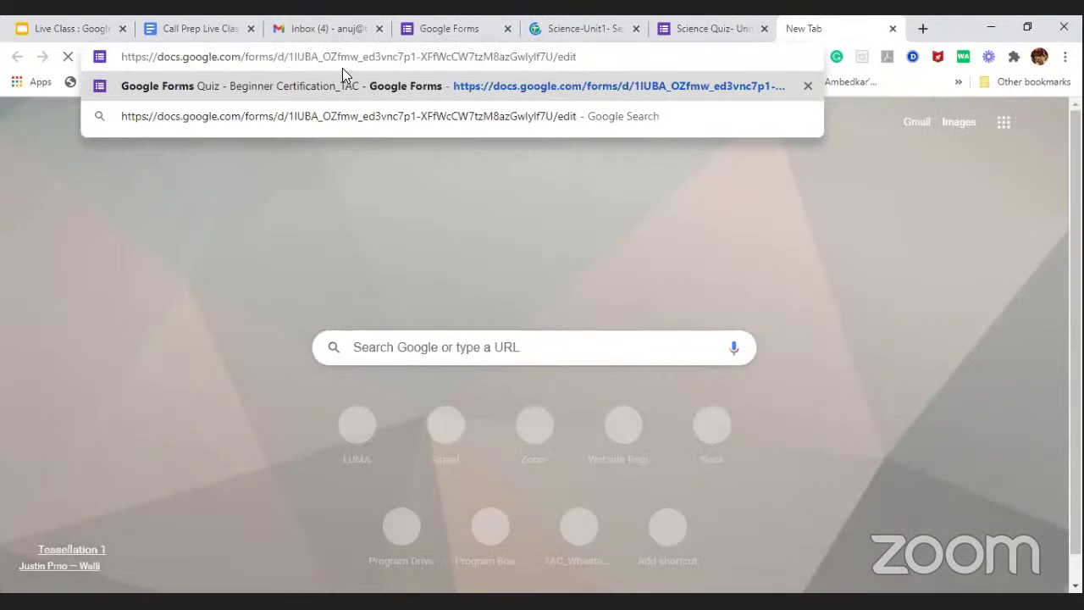
{"action": "key", "text": "ctrl+a"}
{"action": "key", "text": "BackSpace"}
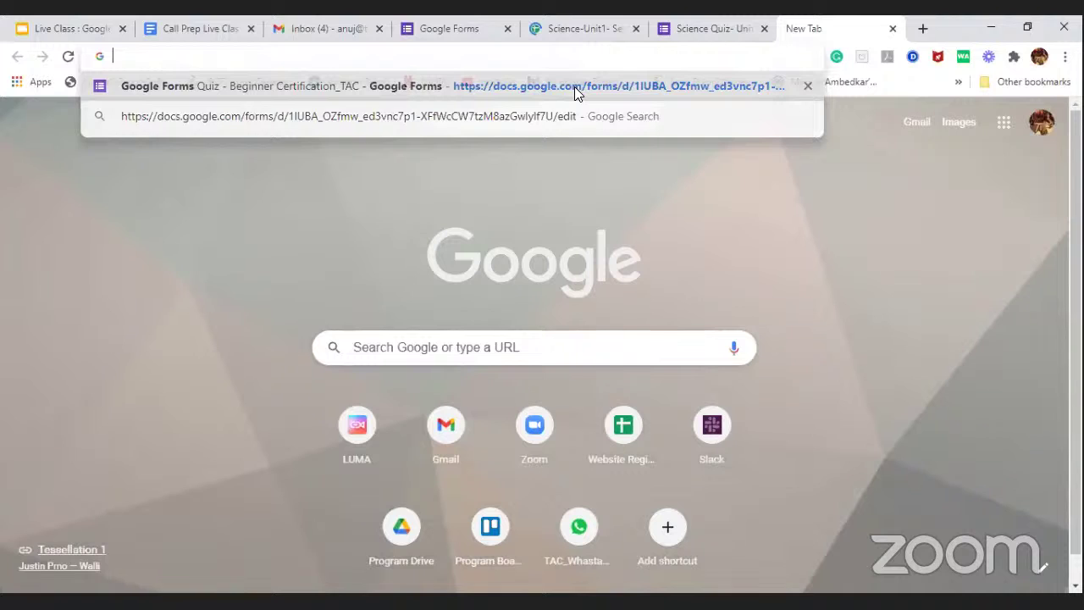
{"action": "key", "text": "alt+Tab"}
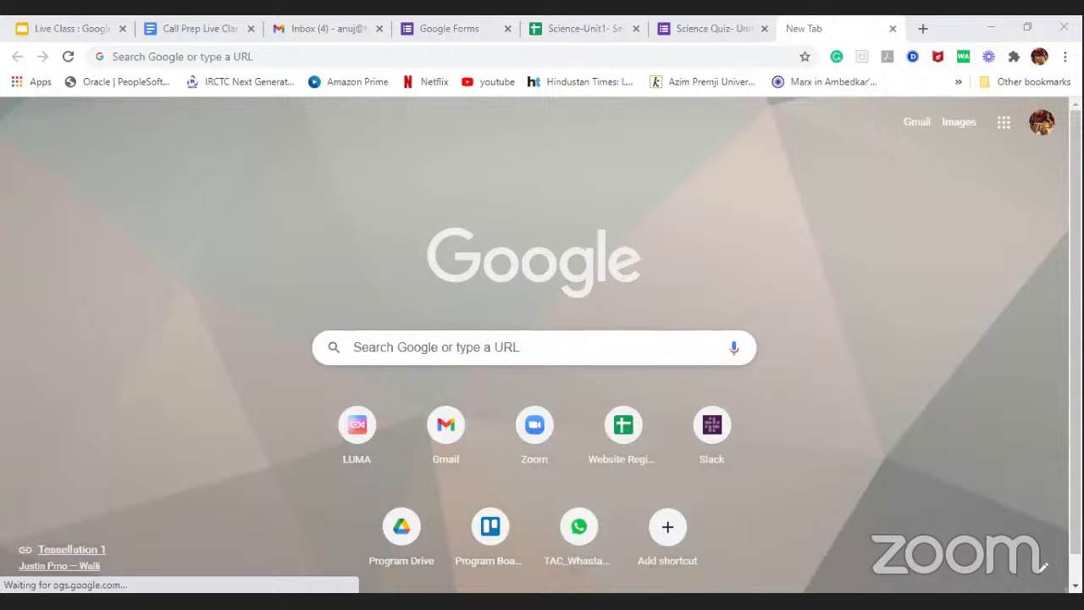
{"action": "key", "text": "Return"}
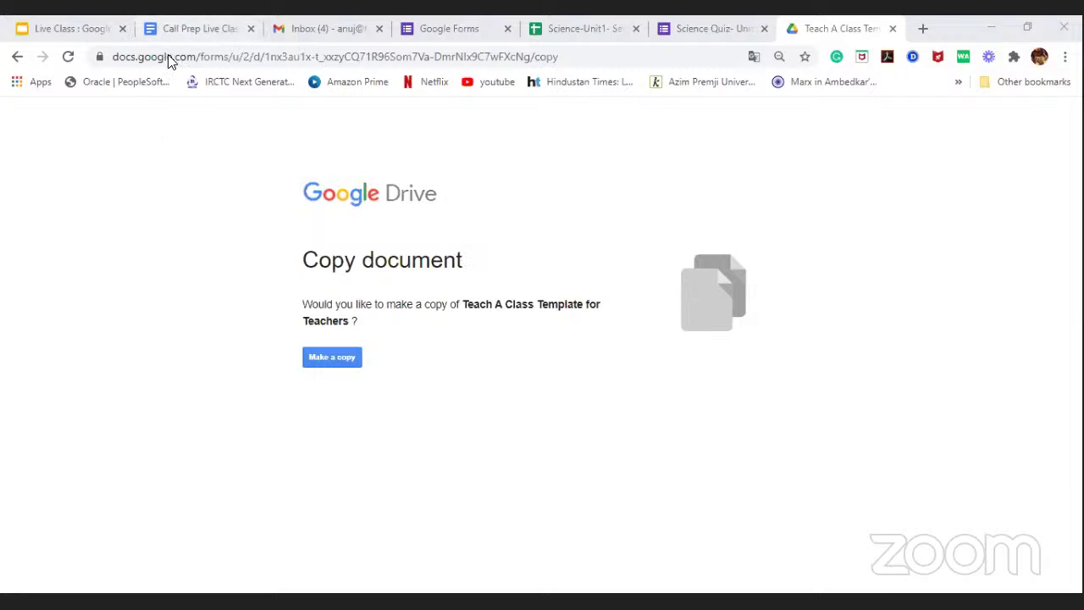
Step: Copy the Teach A Class template from Drive, then open the new form's More menu
{"action": "left_click", "coordinate": [331, 357]}
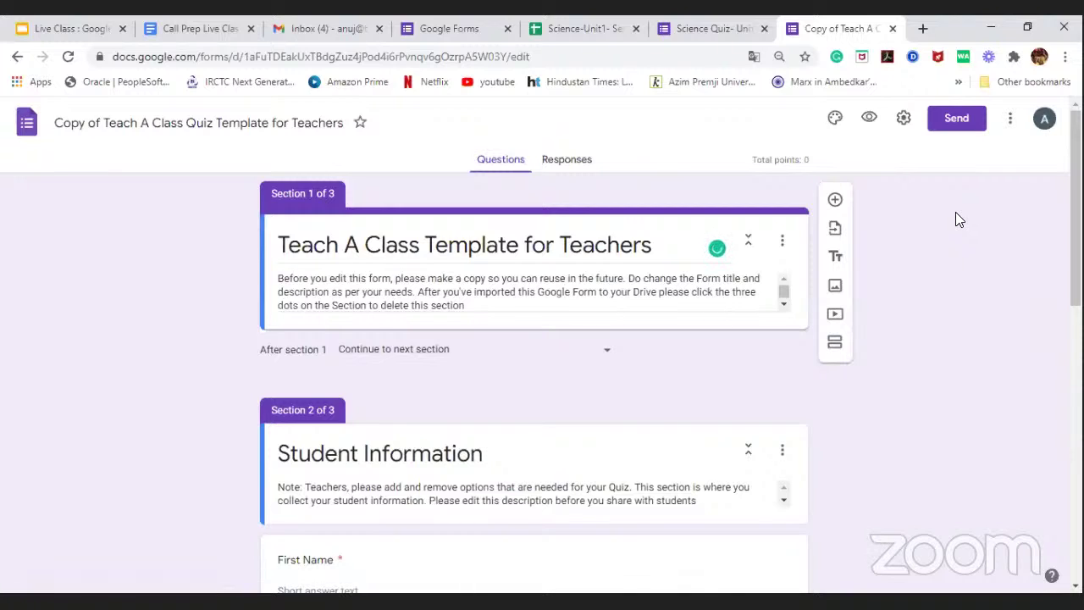
{"action": "left_click", "coordinate": [1012, 120]}
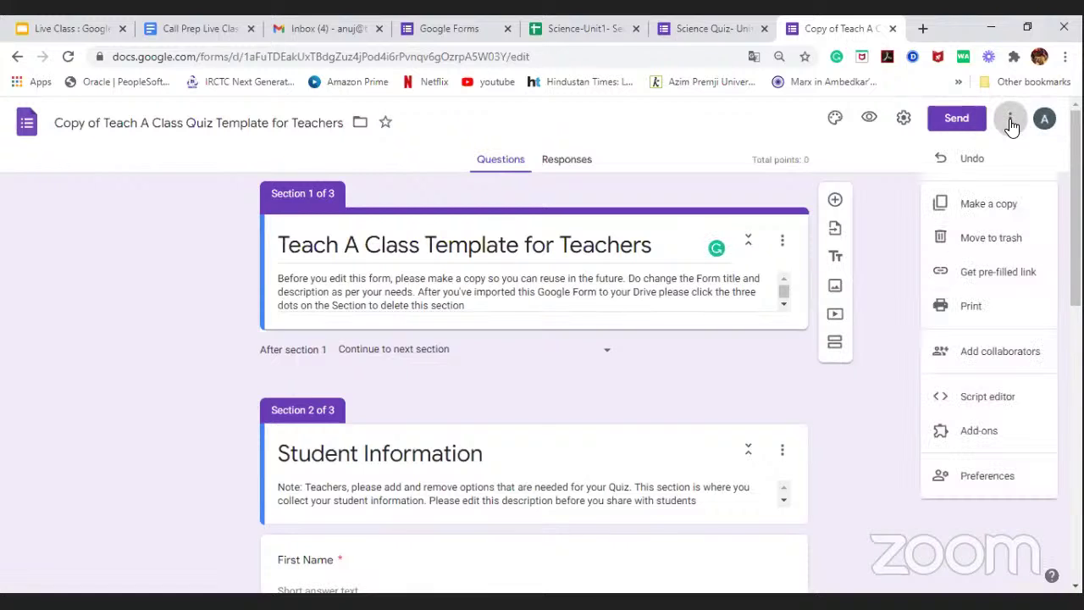
Step: Make a copy named 'Teach A Class Quiz Template for Teachers', deleting the 'Copy of Copy of ' prefix
{"action": "left_click", "coordinate": [989, 205]}
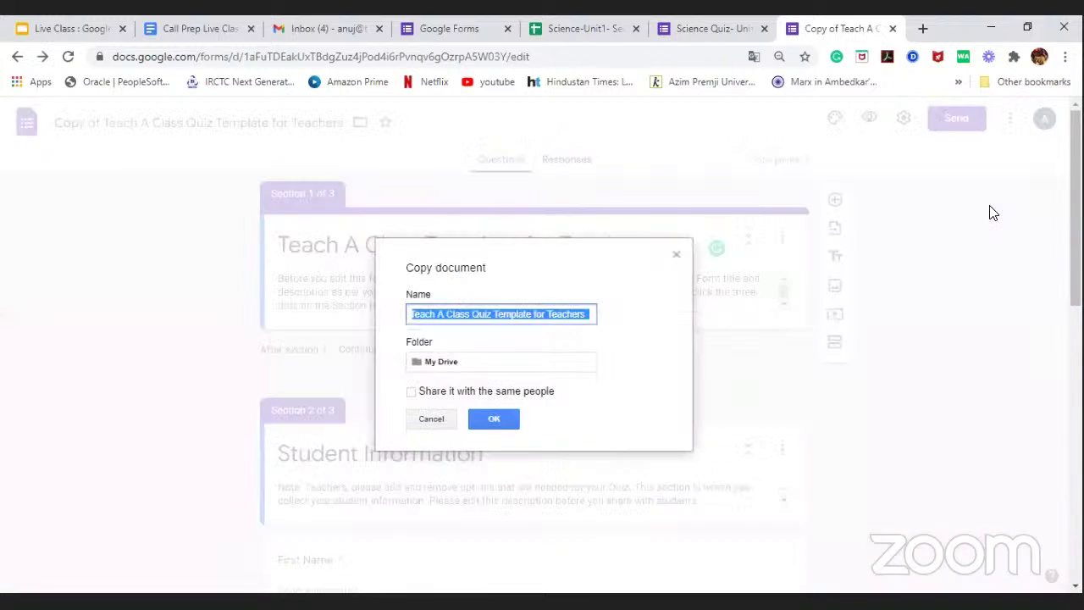
{"action": "left_click", "coordinate": [447, 315]}
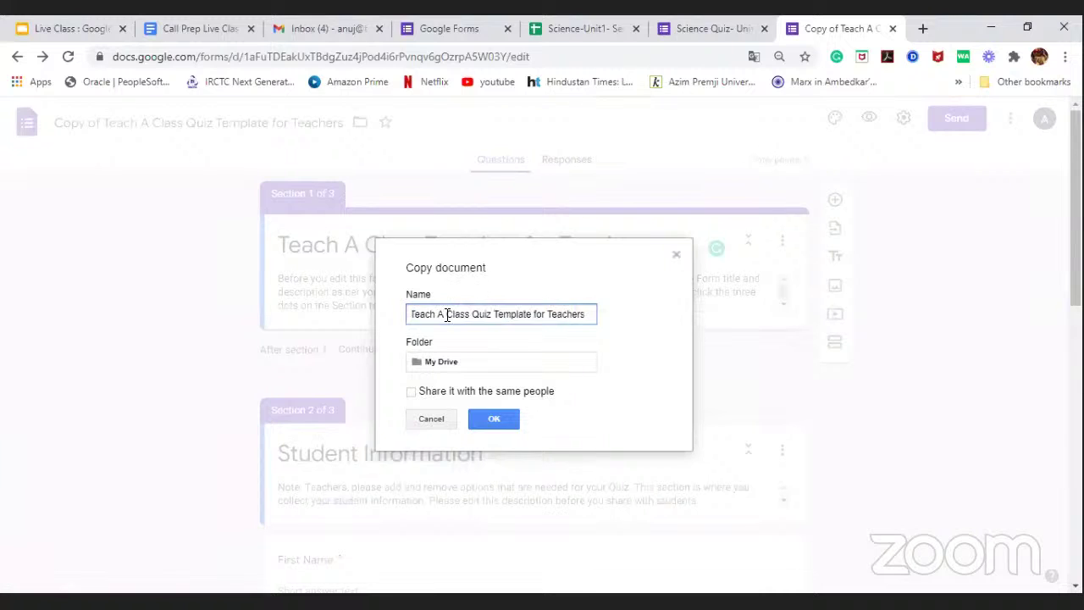
{"action": "key", "text": "Home"}
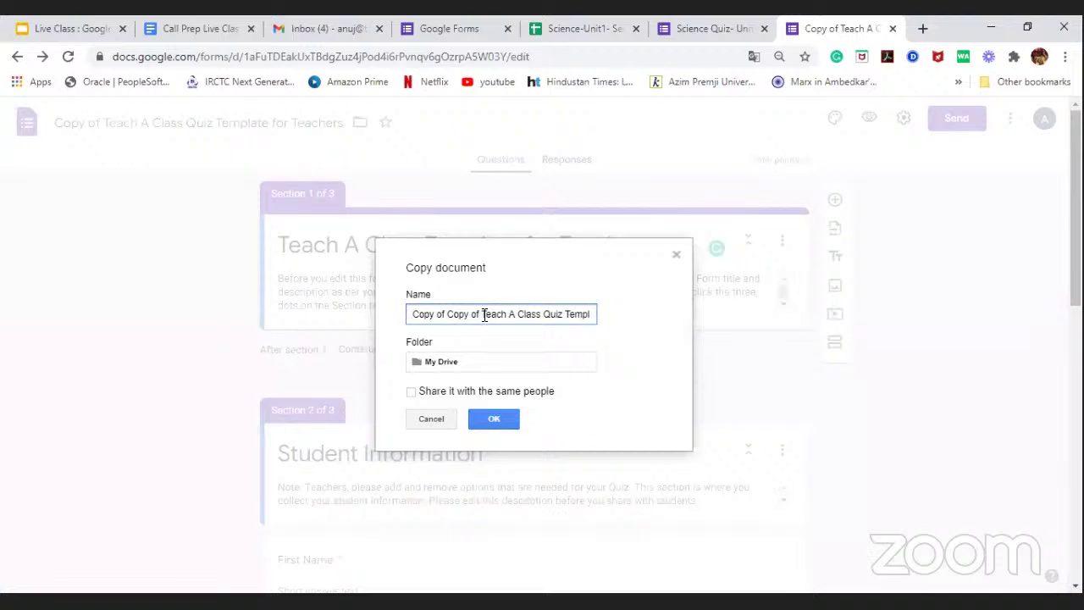
{"action": "key", "text": "shift+Home"}
{"action": "key", "text": "BackSpace"}
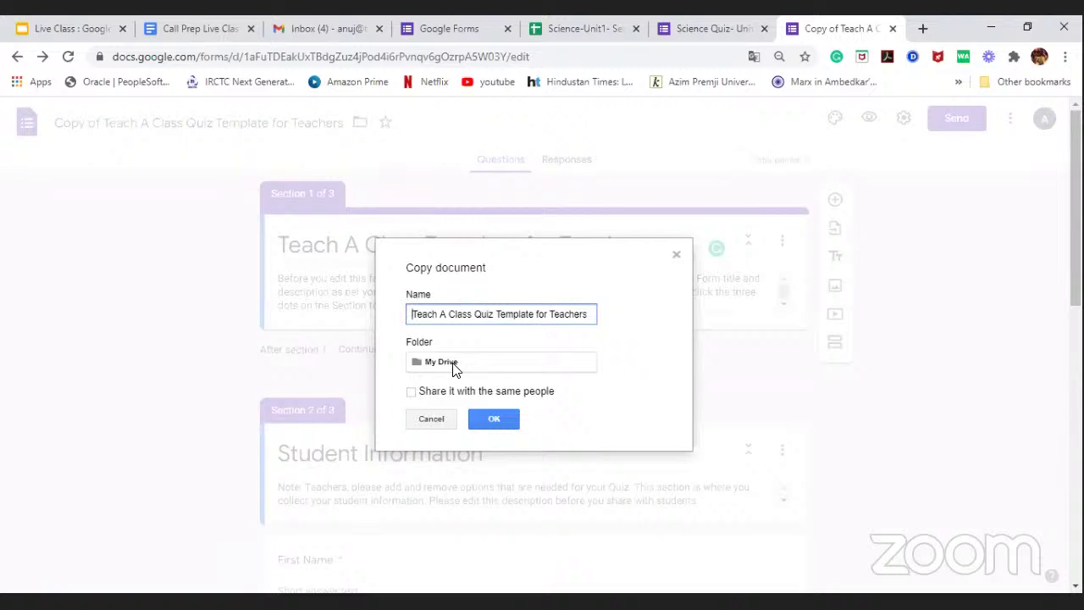
{"action": "left_click", "coordinate": [496, 430]}
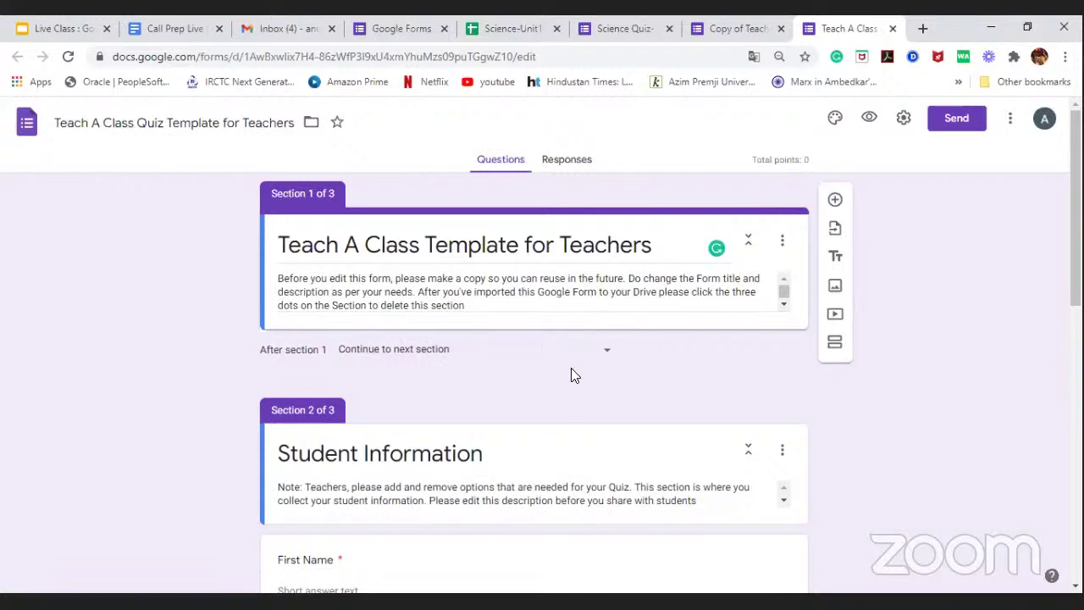
Step: Scroll up and down through the quiz template's three sections to review them
{"action": "scroll", "coordinate": [542, 322], "scroll_direction": "down", "scroll_amount": 3}
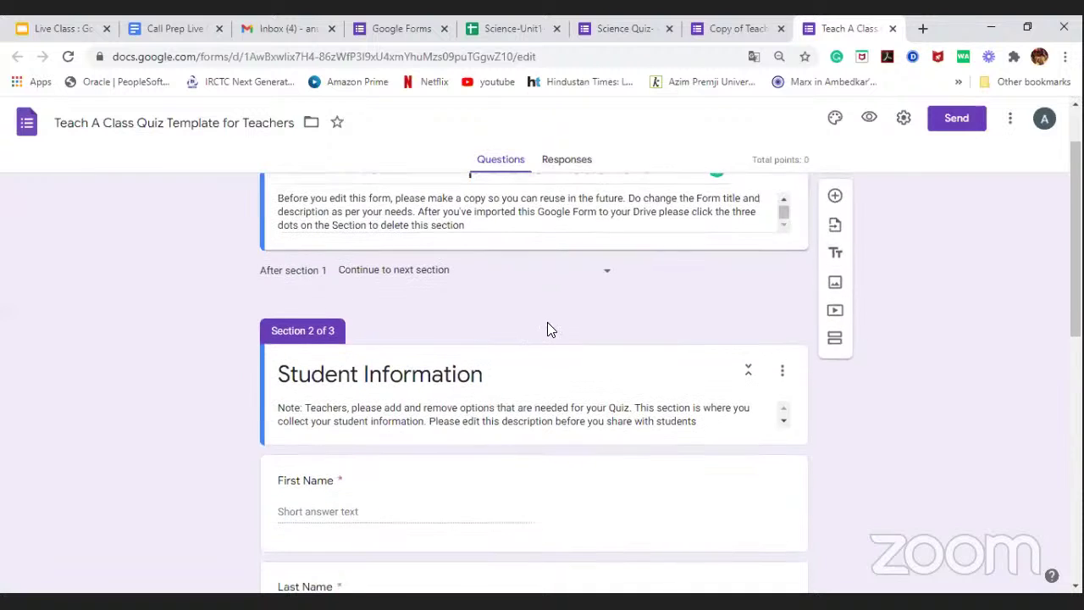
{"action": "scroll", "coordinate": [547, 330], "scroll_direction": "down", "scroll_amount": 5}
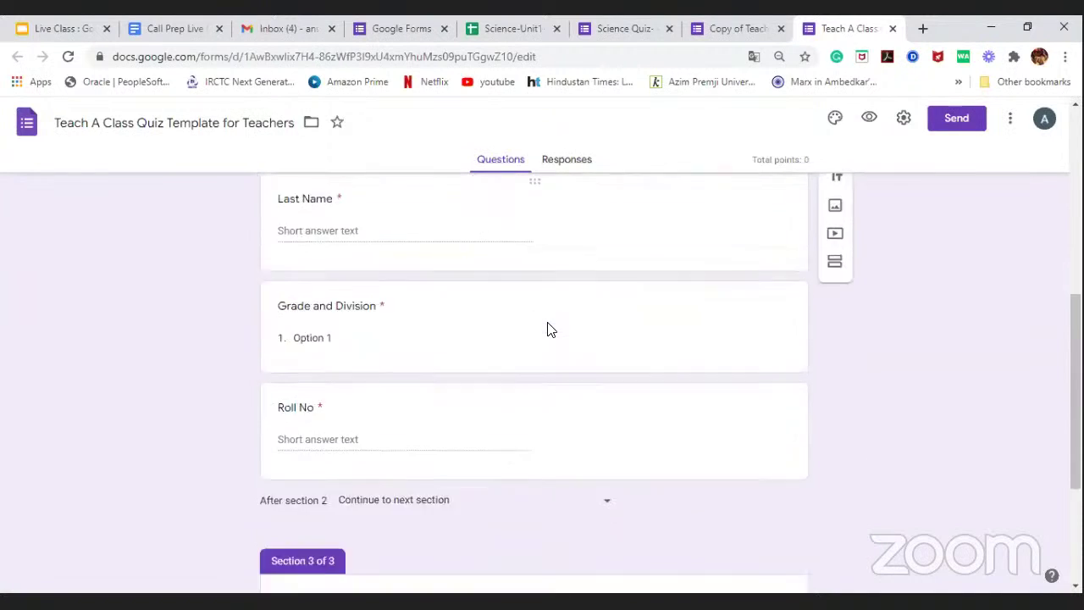
{"action": "scroll", "coordinate": [548, 330], "scroll_direction": "up", "scroll_amount": 3}
{"action": "scroll", "coordinate": [547, 326], "scroll_direction": "up", "scroll_amount": 4}
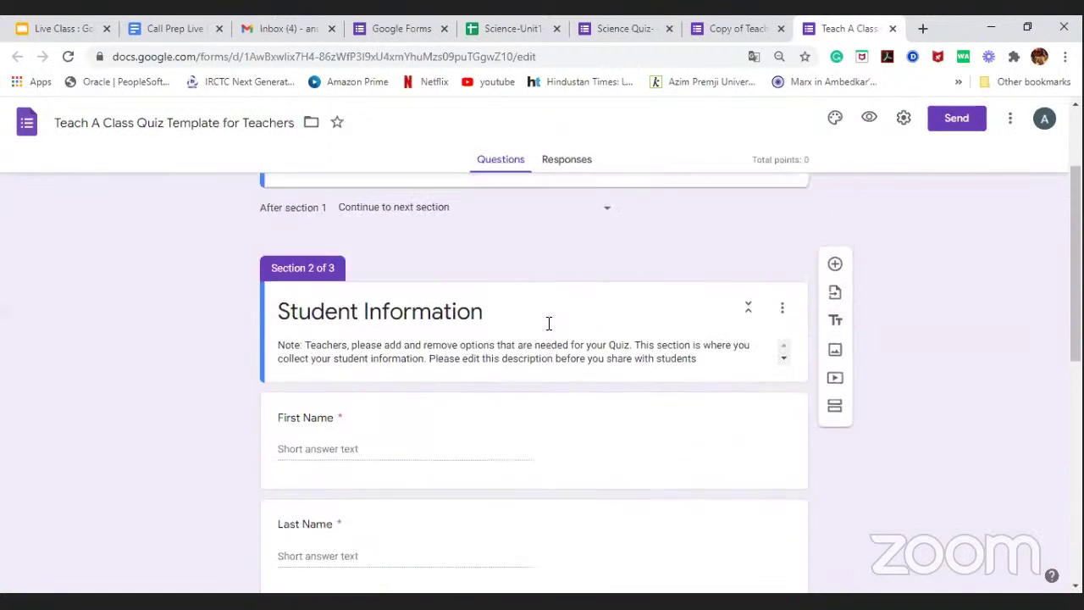
{"action": "scroll", "coordinate": [548, 326], "scroll_direction": "down", "scroll_amount": 3}
{"action": "scroll", "coordinate": [547, 328], "scroll_direction": "down", "scroll_amount": 3}
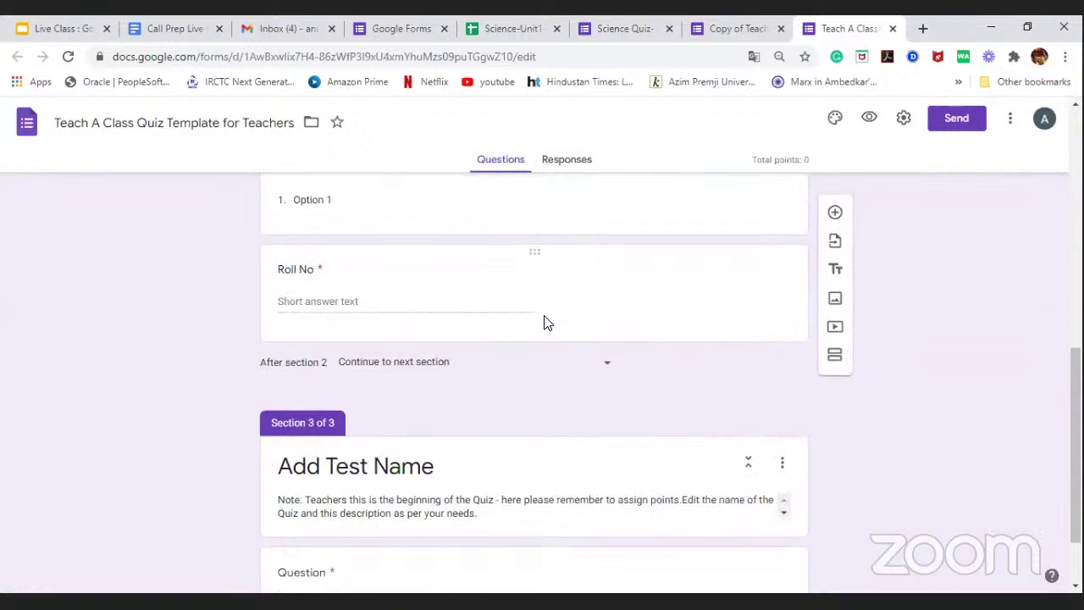
{"action": "scroll", "coordinate": [545, 325], "scroll_direction": "up", "scroll_amount": 7}
{"action": "scroll", "coordinate": [544, 387], "scroll_direction": "down", "scroll_amount": 1}
{"action": "scroll", "coordinate": [527, 318], "scroll_direction": "down", "scroll_amount": 6}
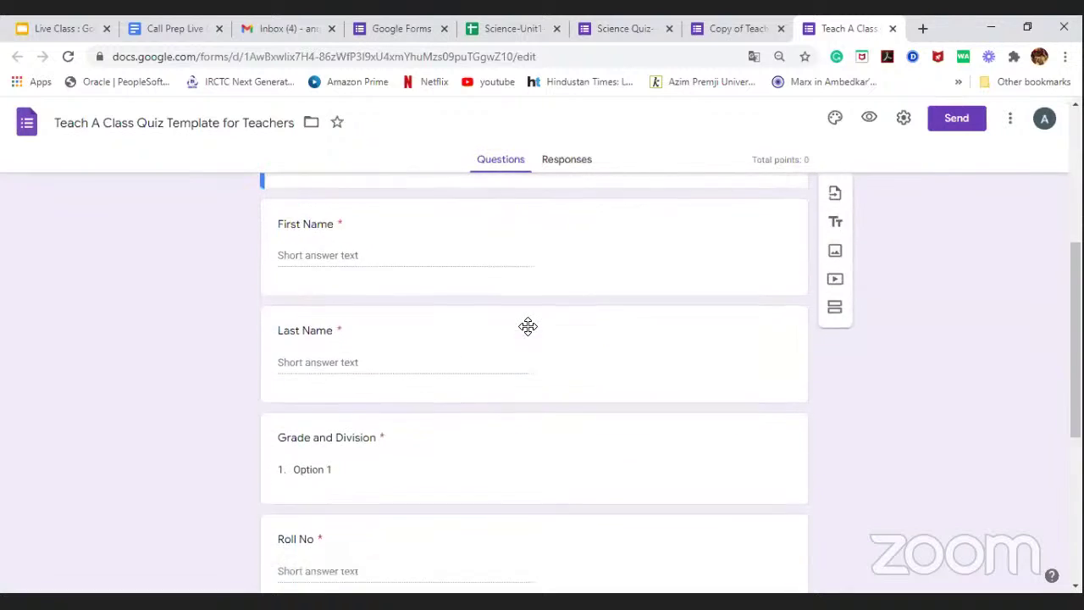
{"action": "scroll", "coordinate": [528, 327], "scroll_direction": "up", "scroll_amount": 2}
{"action": "scroll", "coordinate": [529, 330], "scroll_direction": "up", "scroll_amount": 5}
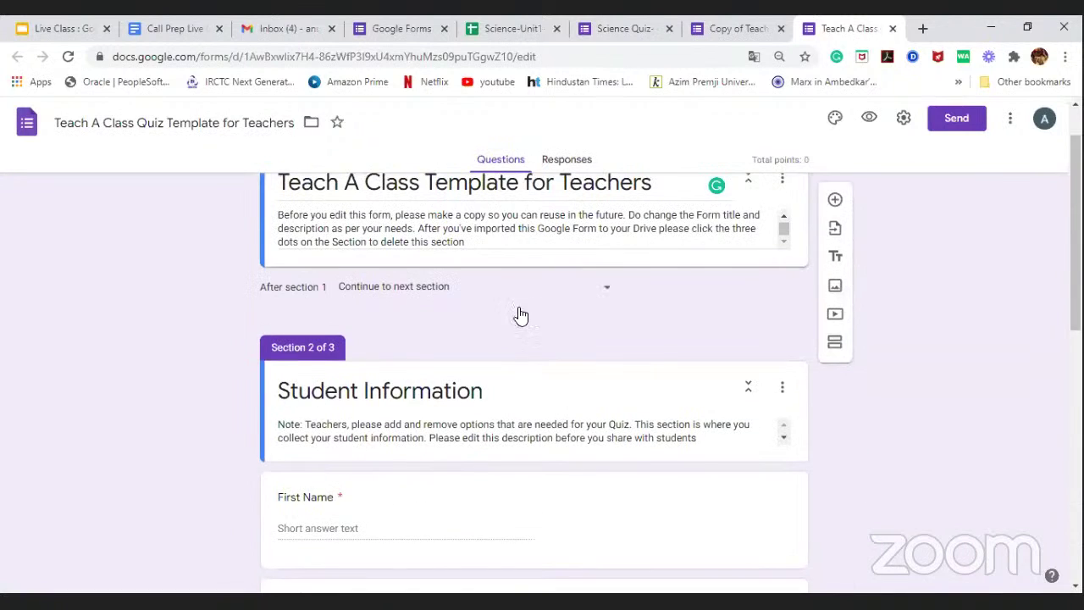
{"action": "scroll", "coordinate": [530, 363], "scroll_direction": "down", "scroll_amount": 1}
{"action": "scroll", "coordinate": [530, 362], "scroll_direction": "down", "scroll_amount": 7}
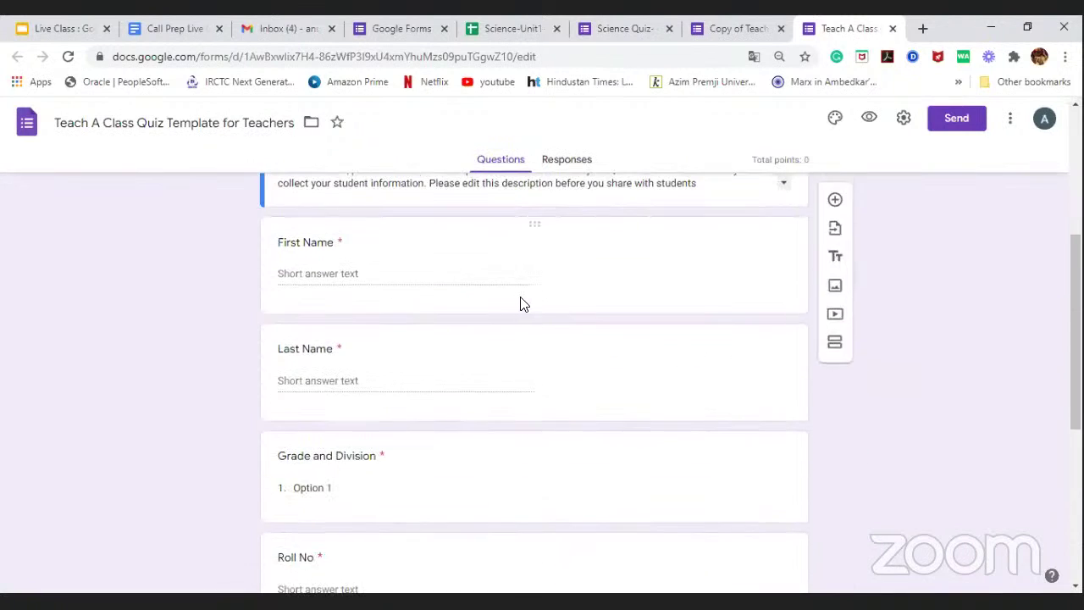
{"action": "scroll", "coordinate": [527, 336], "scroll_direction": "down", "scroll_amount": 1}
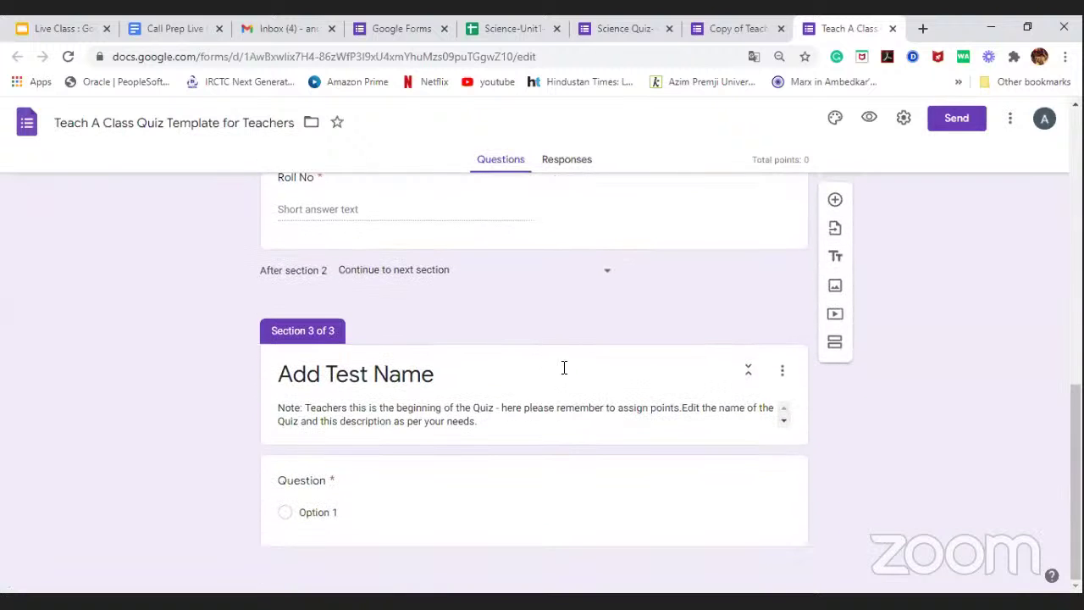
{"action": "scroll", "coordinate": [600, 293], "scroll_direction": "up", "scroll_amount": 9}
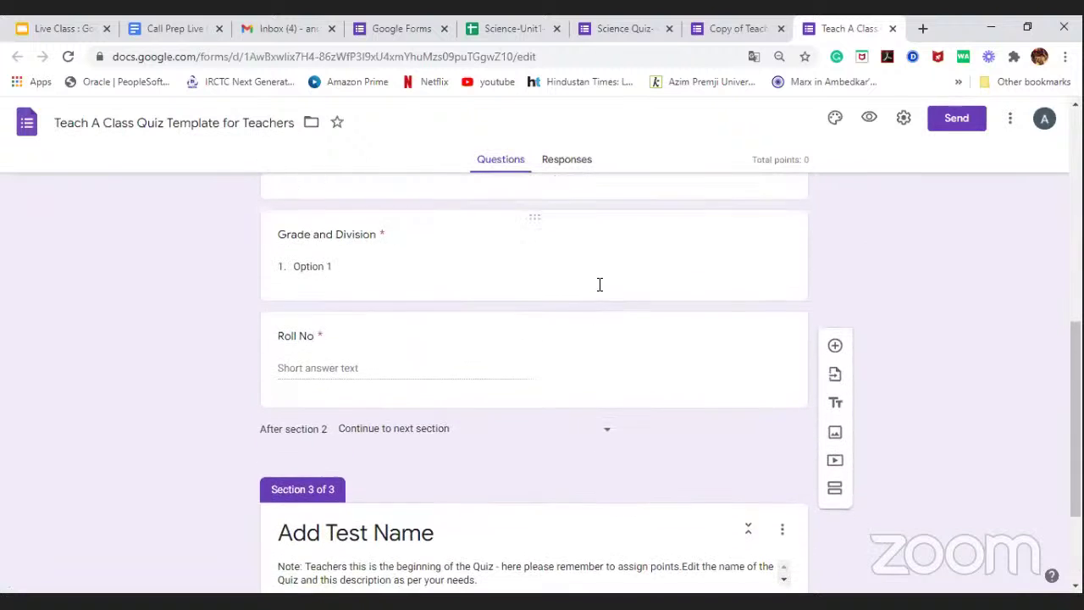
{"action": "scroll", "coordinate": [598, 291], "scroll_direction": "up", "scroll_amount": 2}
{"action": "scroll", "coordinate": [593, 307], "scroll_direction": "down", "scroll_amount": 2}
{"action": "scroll", "coordinate": [581, 338], "scroll_direction": "up", "scroll_amount": 2}
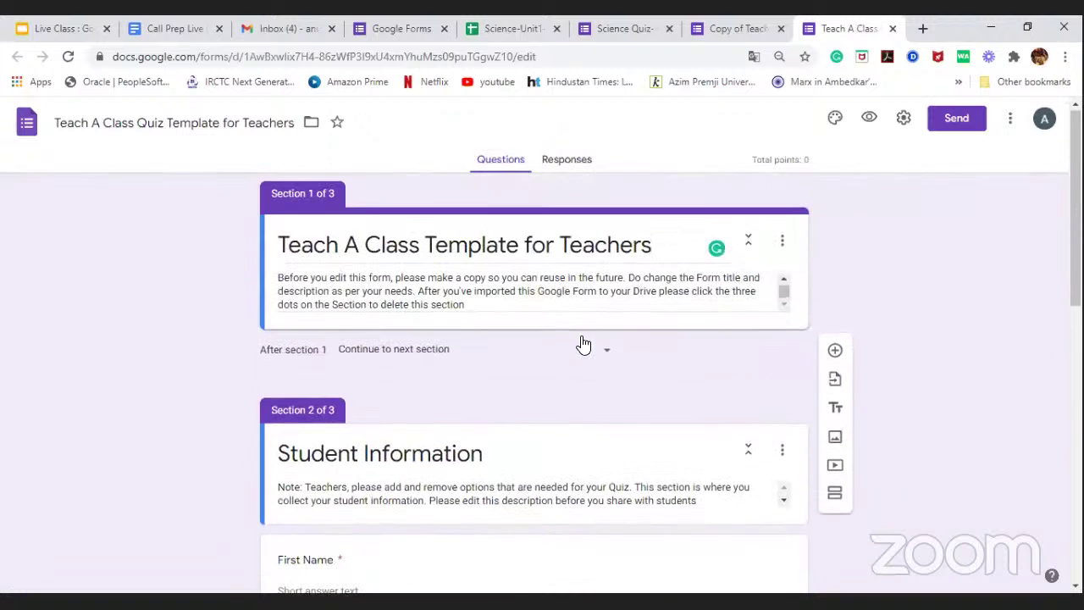
Step: Inspect the form title and quiz section description, then open the live preview
{"action": "triple_click", "coordinate": [656, 248]}
{"action": "key", "text": "Tab"}
{"action": "scroll", "coordinate": [588, 413], "scroll_direction": "down", "scroll_amount": 1}
{"action": "scroll", "coordinate": [547, 380], "scroll_direction": "down", "scroll_amount": 8}
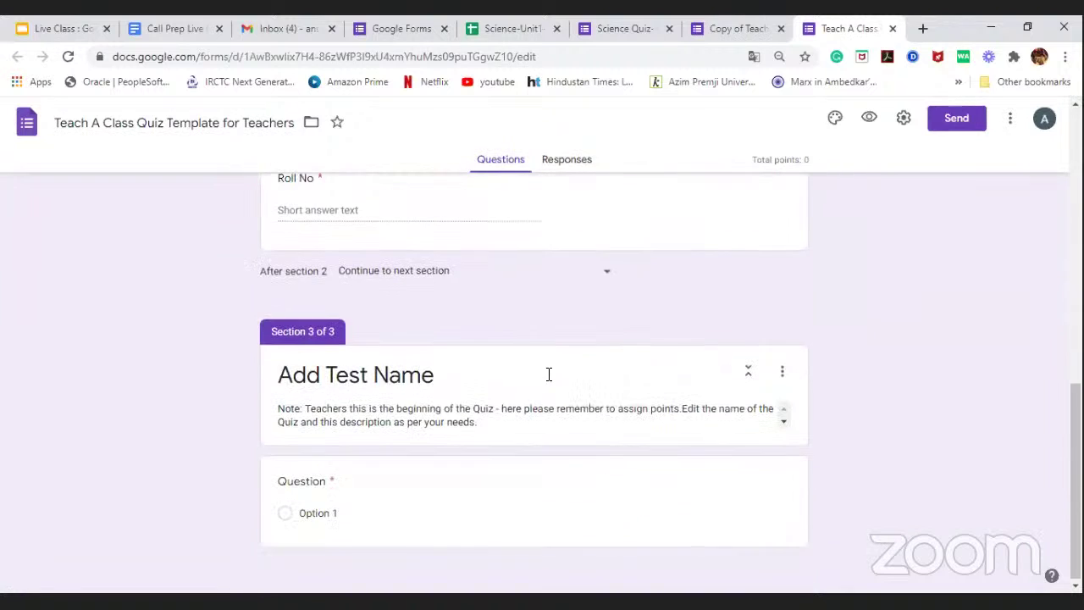
{"action": "triple_click", "coordinate": [549, 407]}
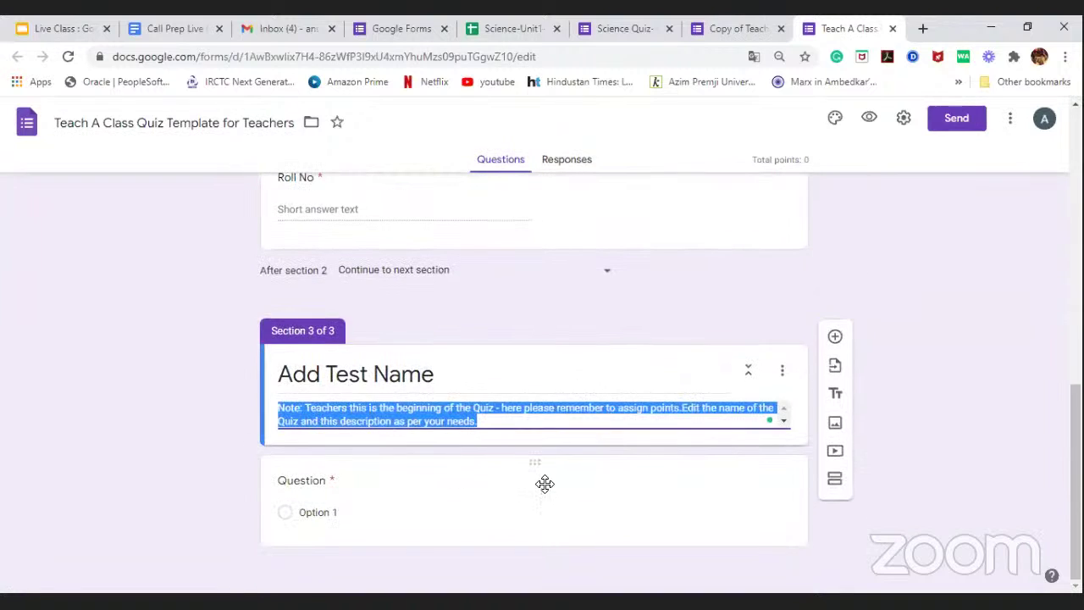
{"action": "key", "text": "Right"}
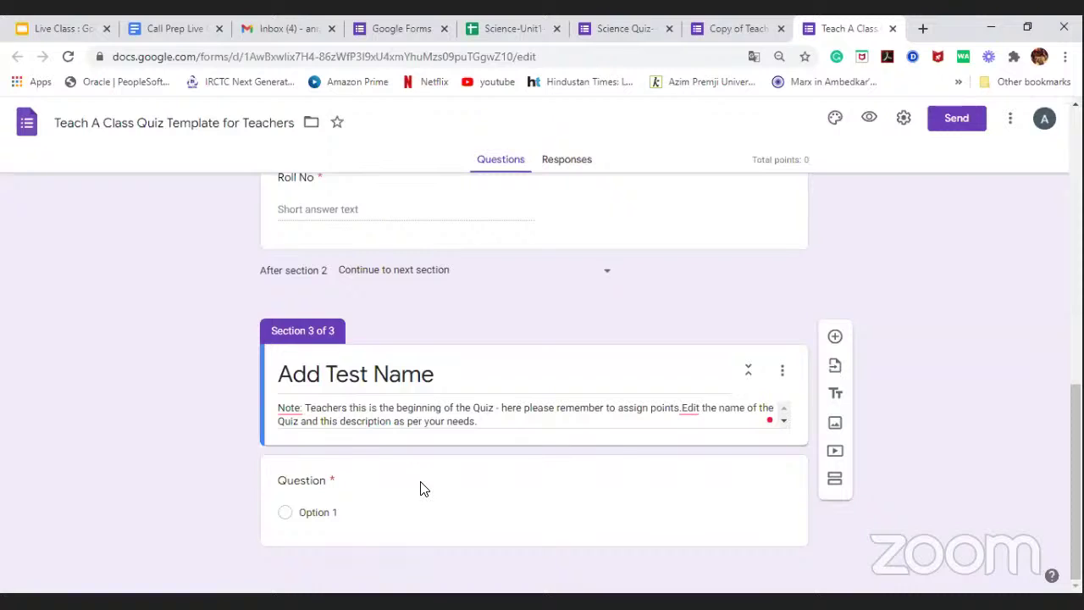
{"action": "left_click", "coordinate": [869, 121]}
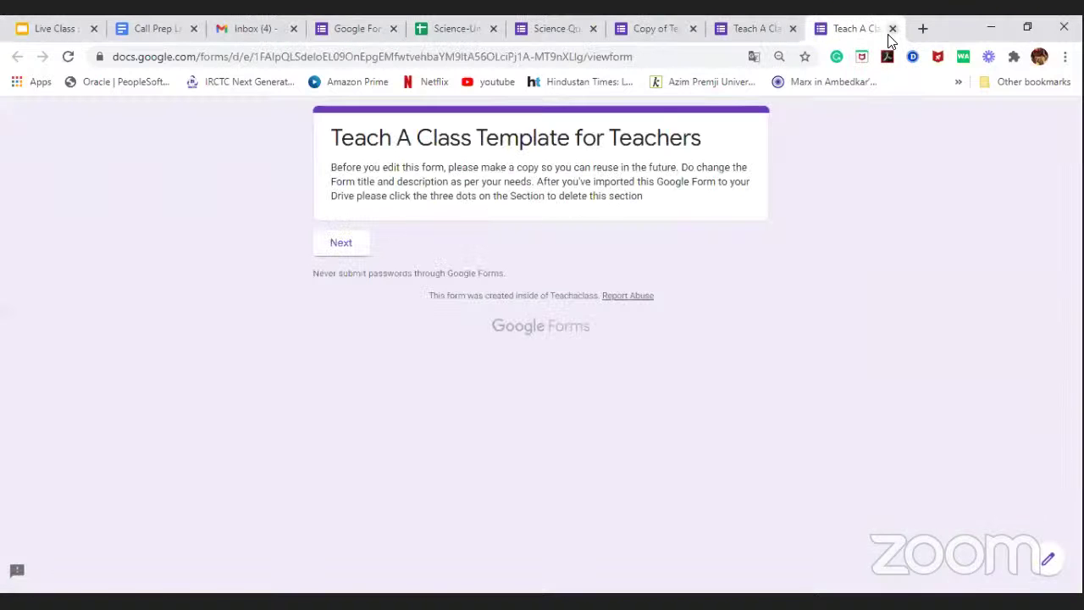
Step: Advance the preview to the Student Information page, then close the preview with Ctrl+W
{"action": "left_click", "coordinate": [348, 244]}
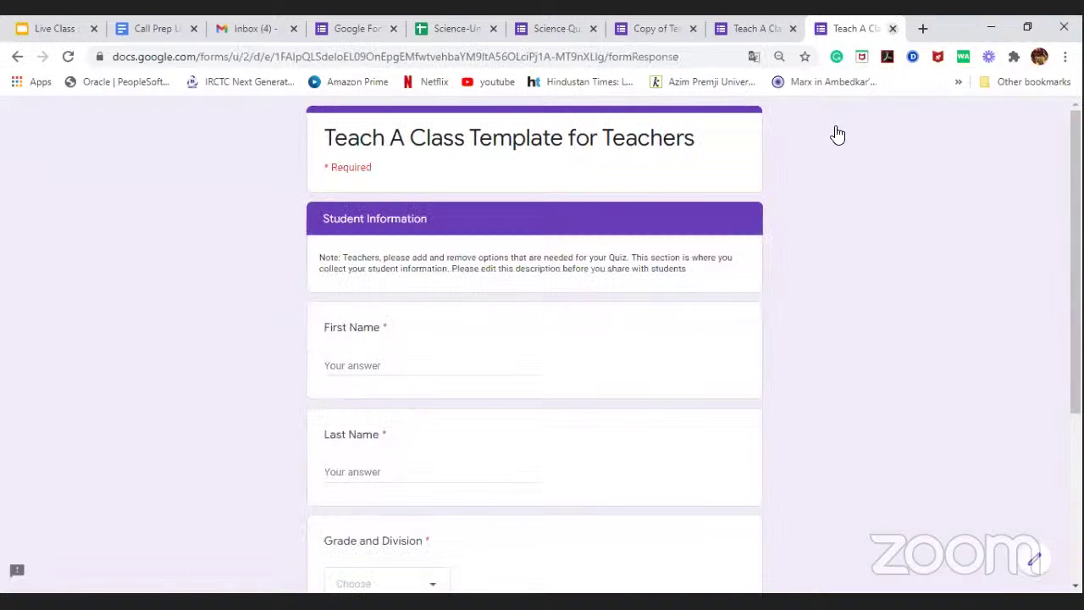
{"action": "key", "text": "ctrl+w"}
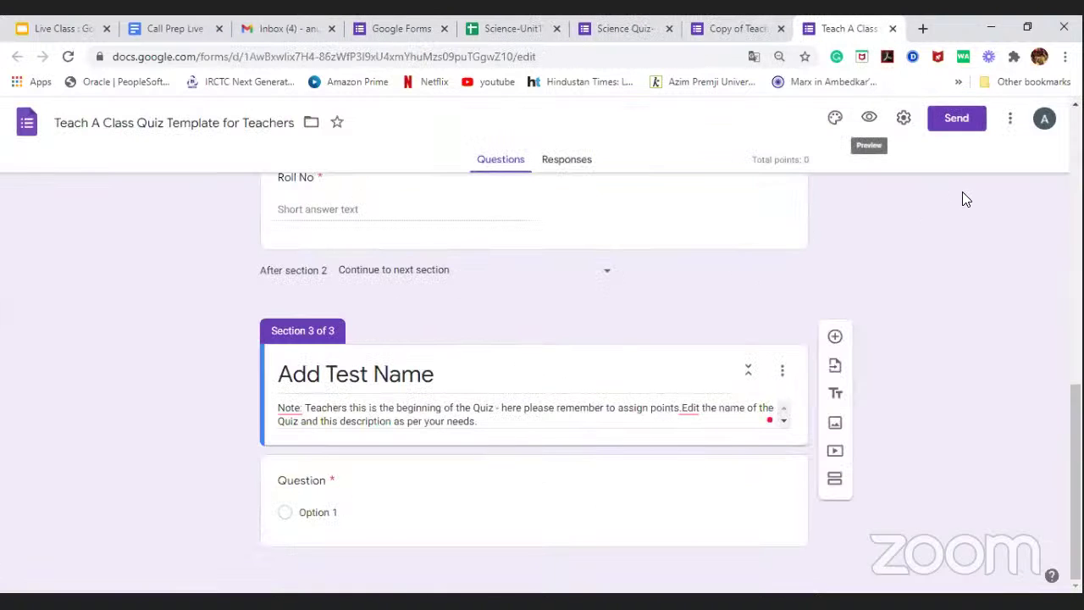
Step: Uncheck 'Restrict to users in Teachaclass' in Settings, then close without keeping the change
{"action": "left_click", "coordinate": [904, 120]}
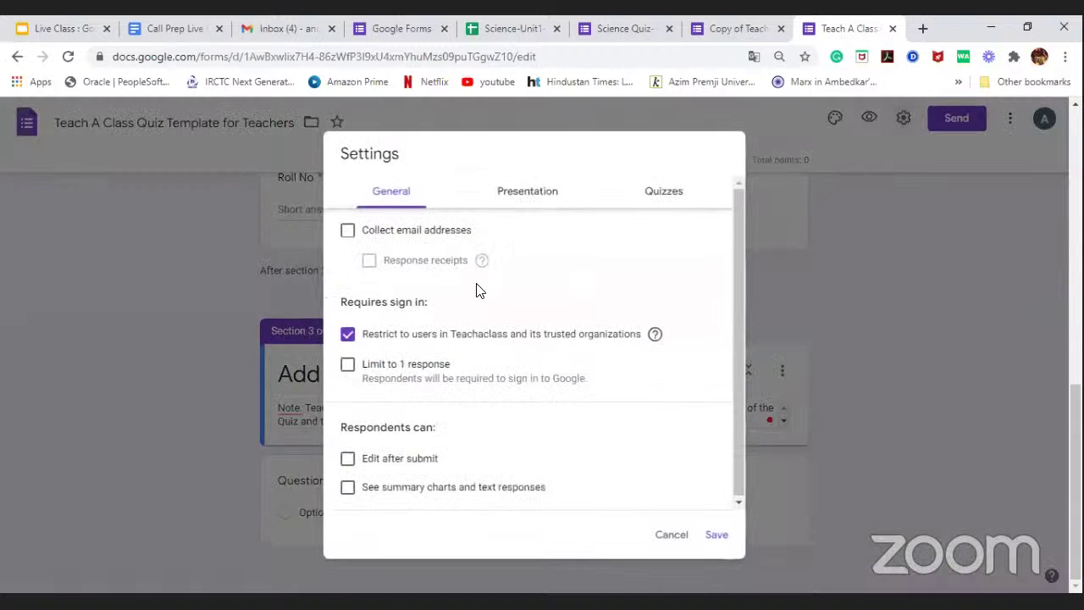
{"action": "left_click", "coordinate": [535, 203]}
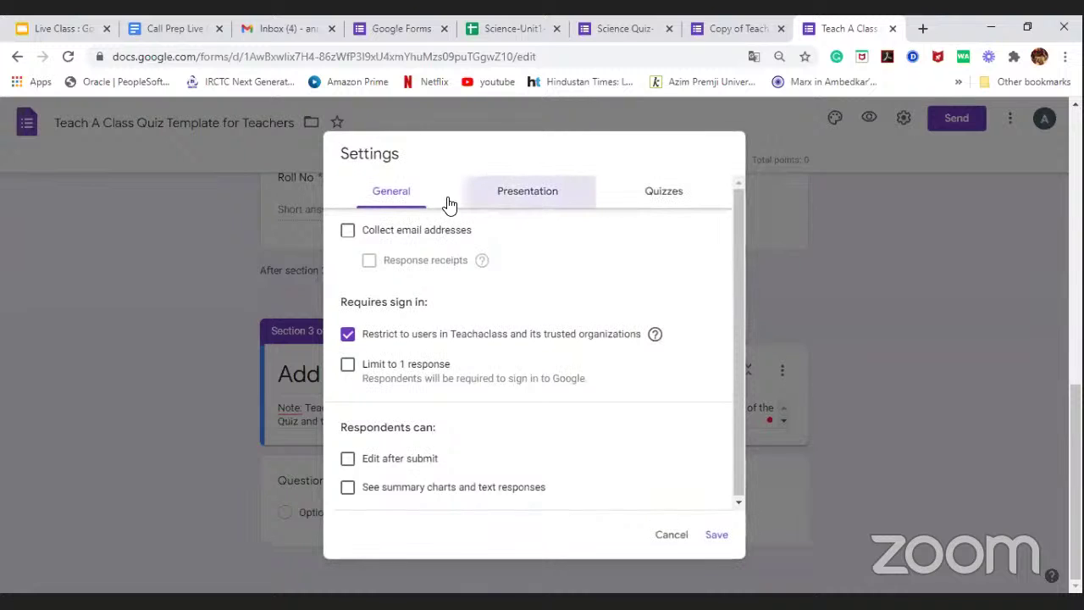
{"action": "left_click", "coordinate": [397, 193]}
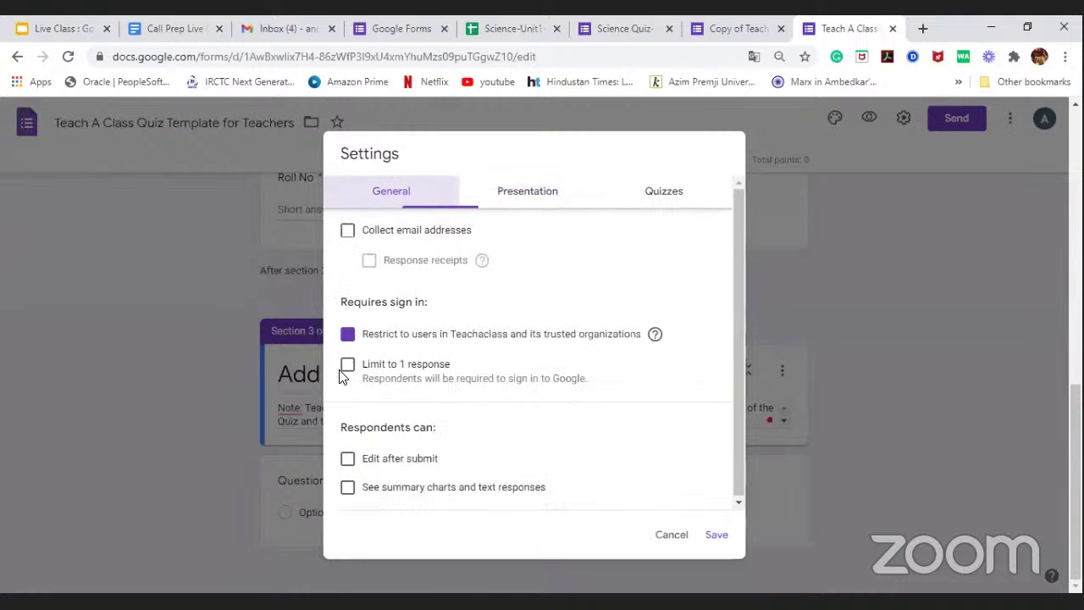
{"action": "left_click", "coordinate": [368, 334]}
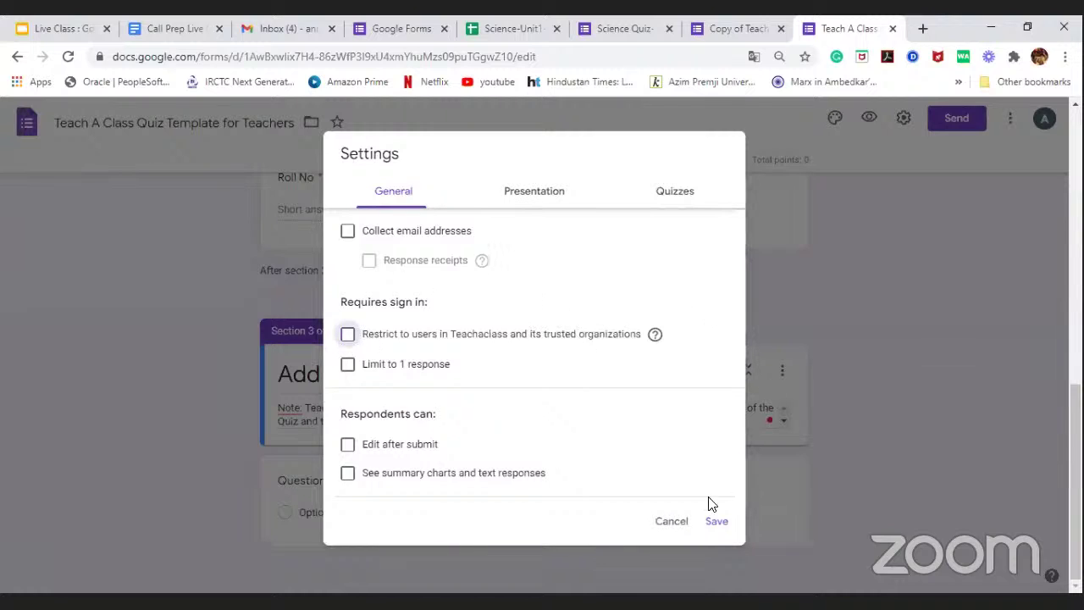
{"action": "left_click", "coordinate": [784, 292]}
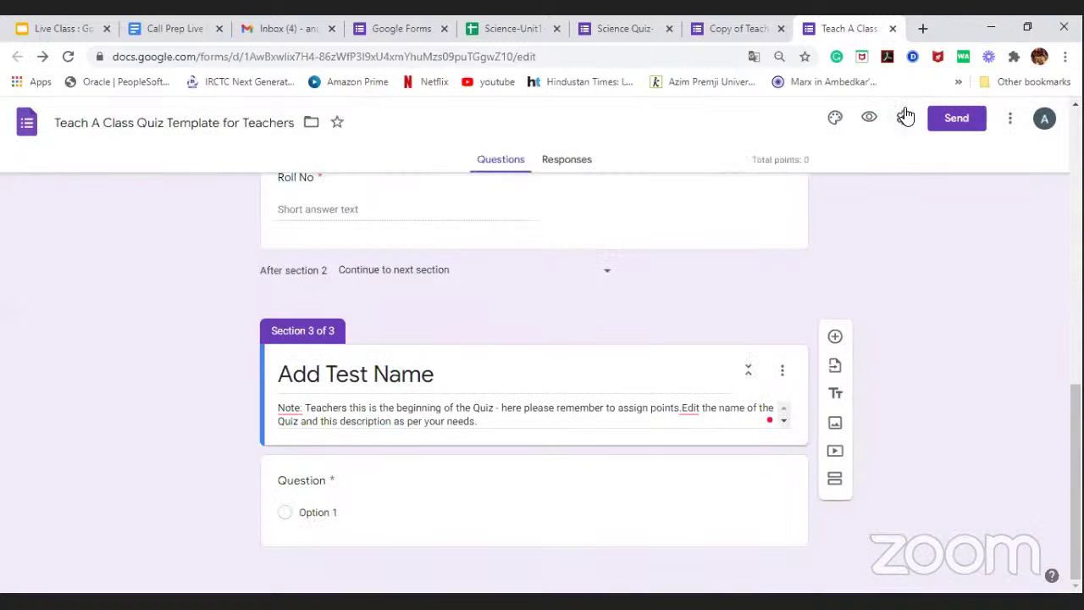
Step: Turn off the Teachaclass restriction again, review Presentation and Quizzes, and save the settings
{"action": "left_click", "coordinate": [904, 118]}
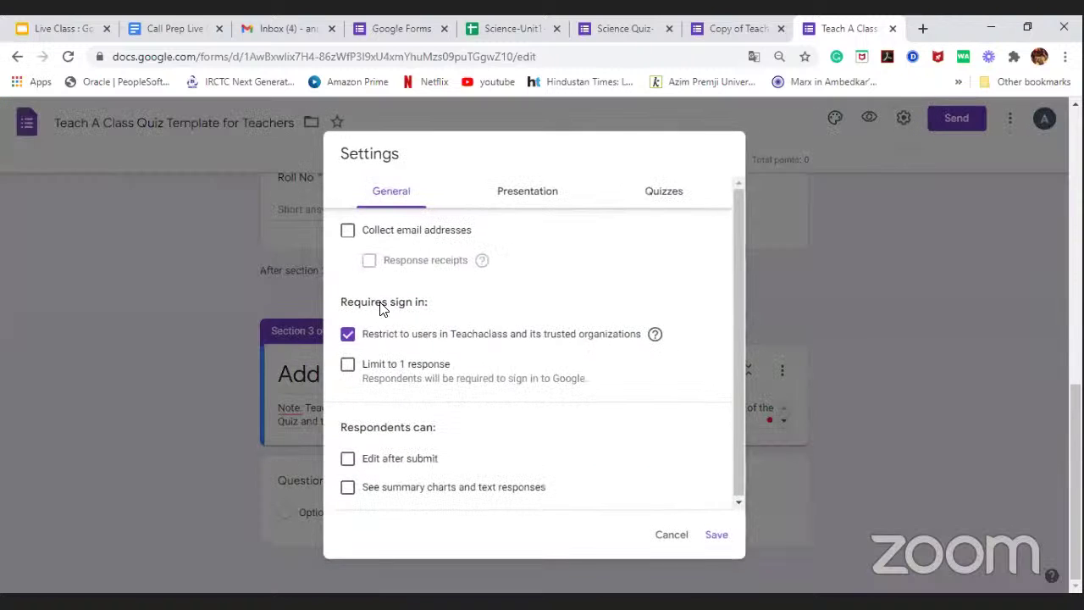
{"action": "left_click", "coordinate": [348, 336]}
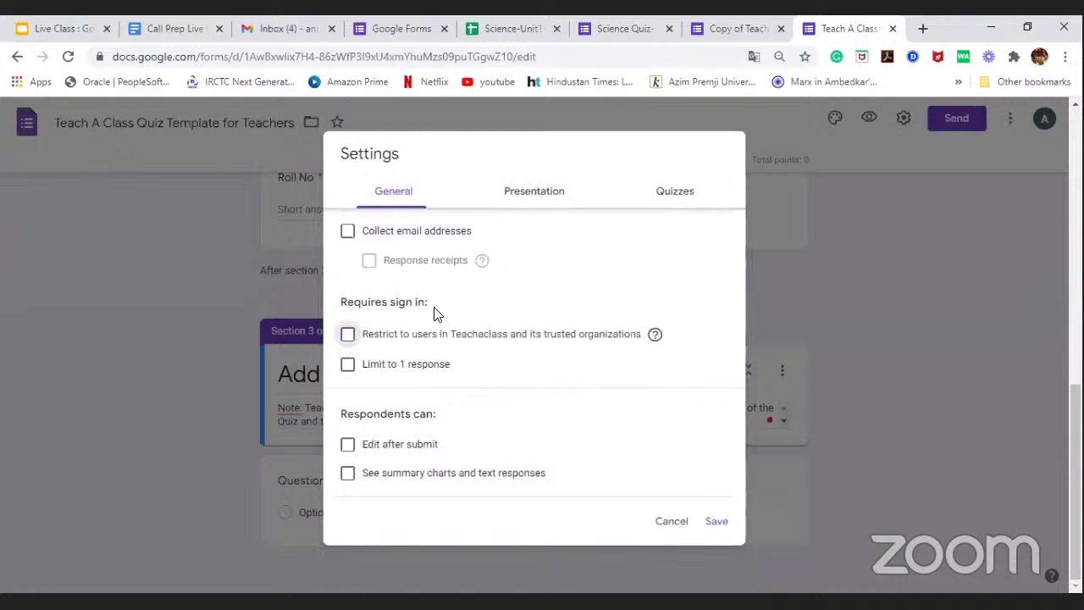
{"action": "left_click", "coordinate": [533, 198]}
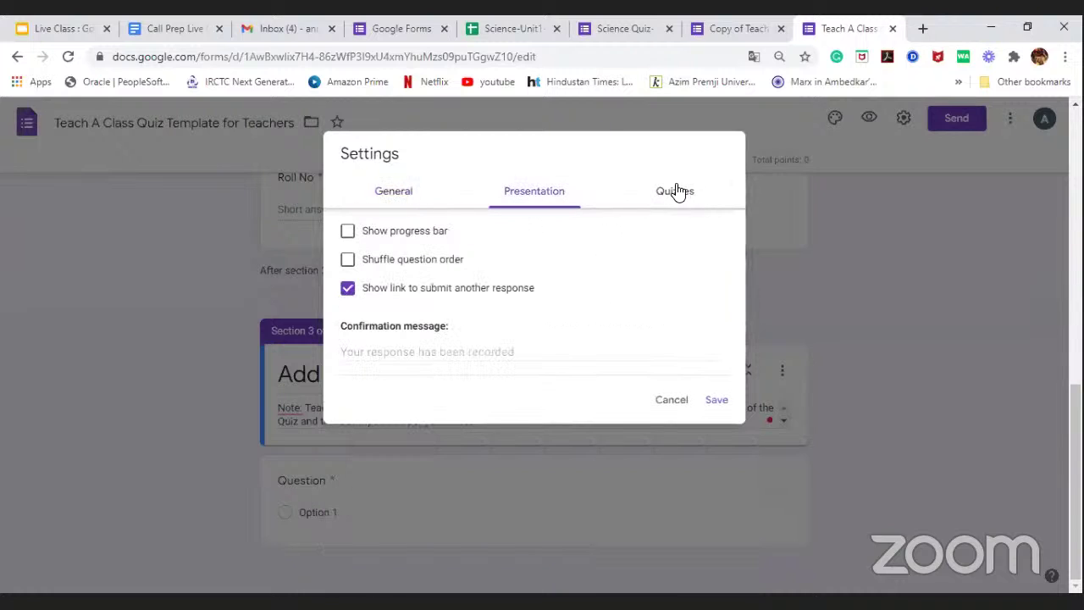
{"action": "left_click", "coordinate": [676, 191]}
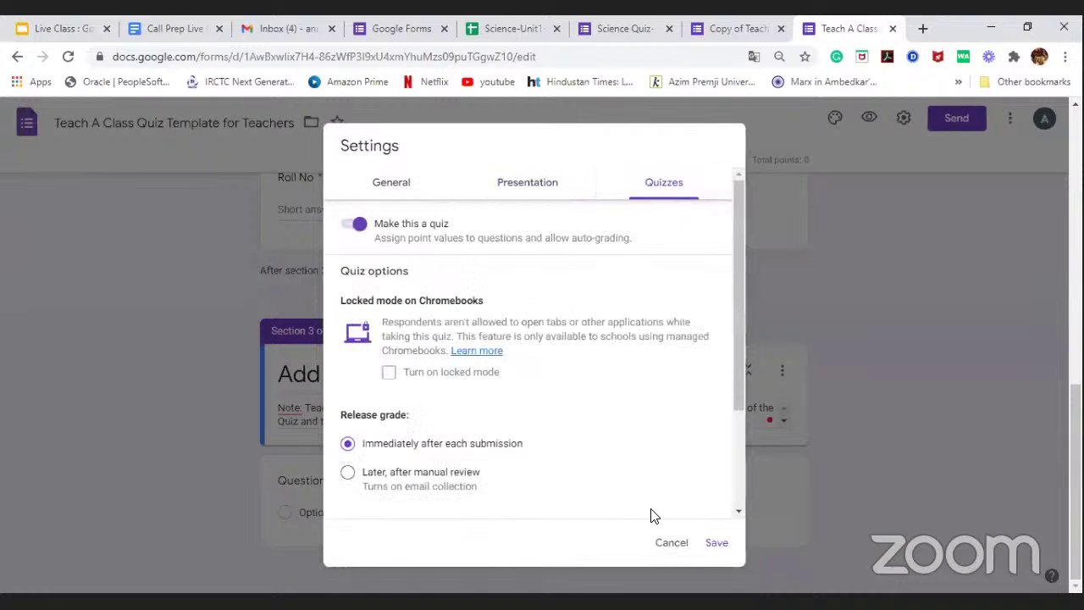
{"action": "left_click", "coordinate": [718, 547]}
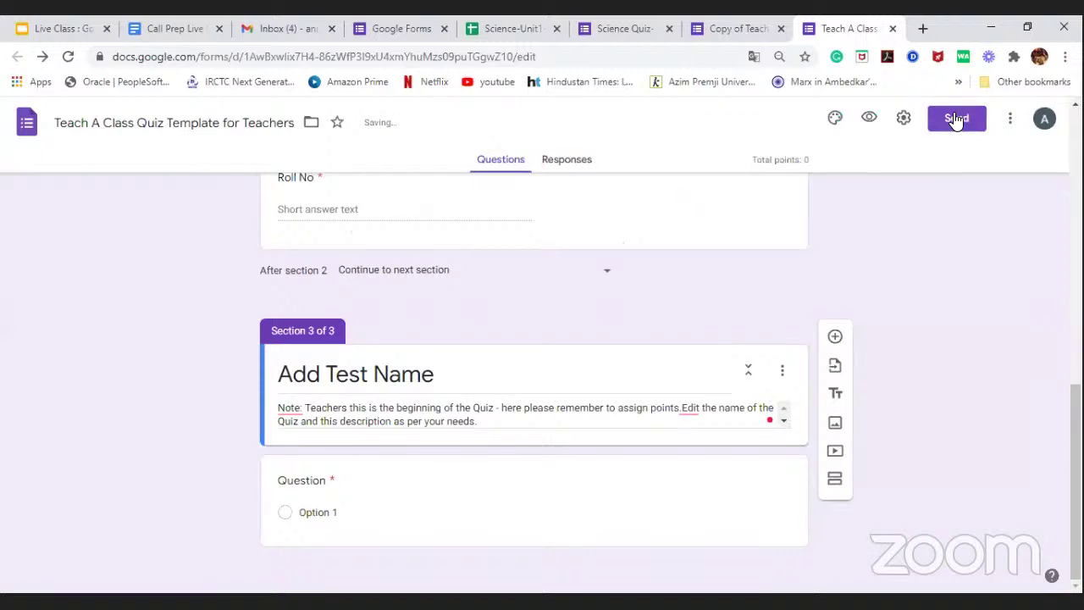
{"action": "left_click", "coordinate": [956, 119]}
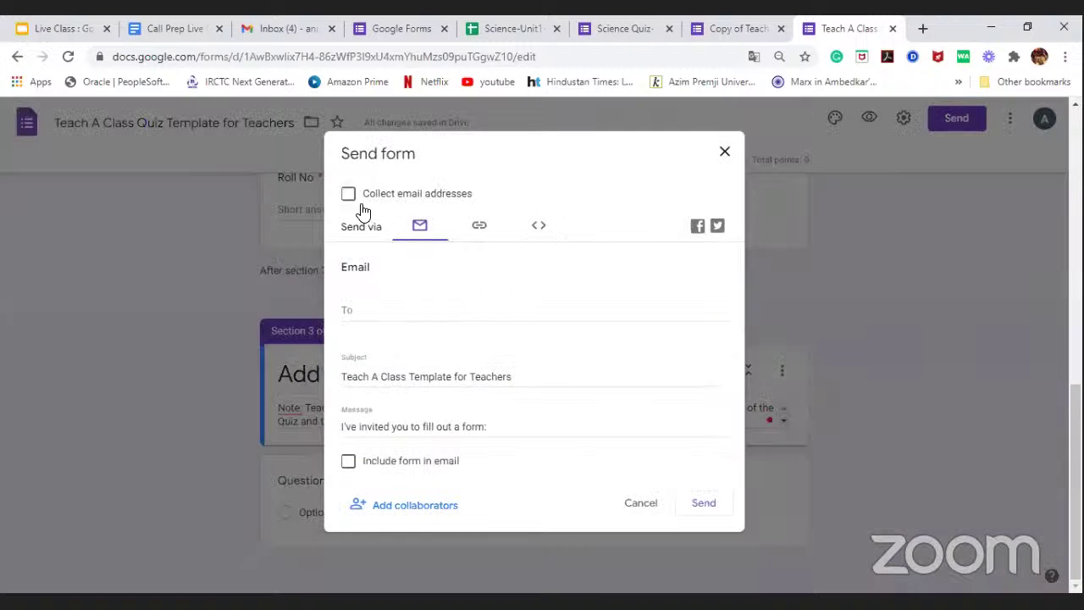
{"action": "left_click", "coordinate": [907, 120]}
{"action": "left_click", "coordinate": [904, 118]}
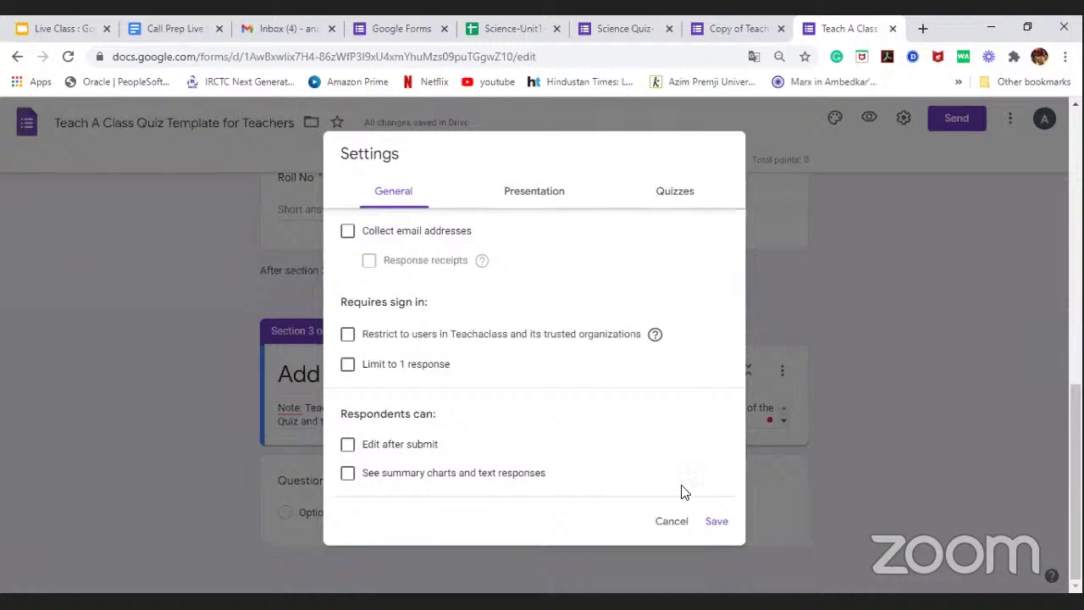
{"action": "left_click", "coordinate": [717, 522]}
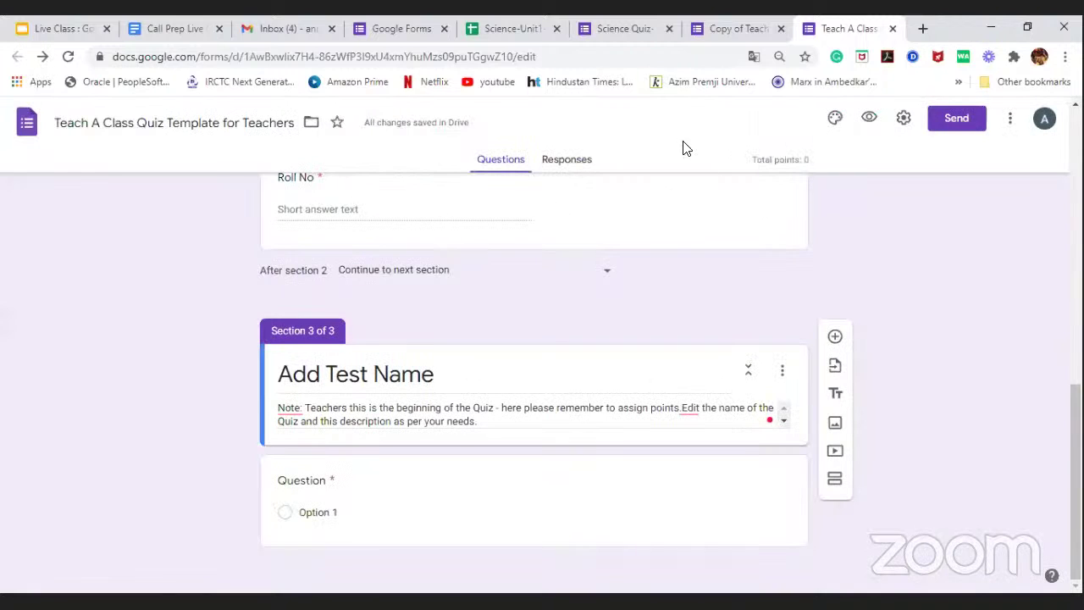